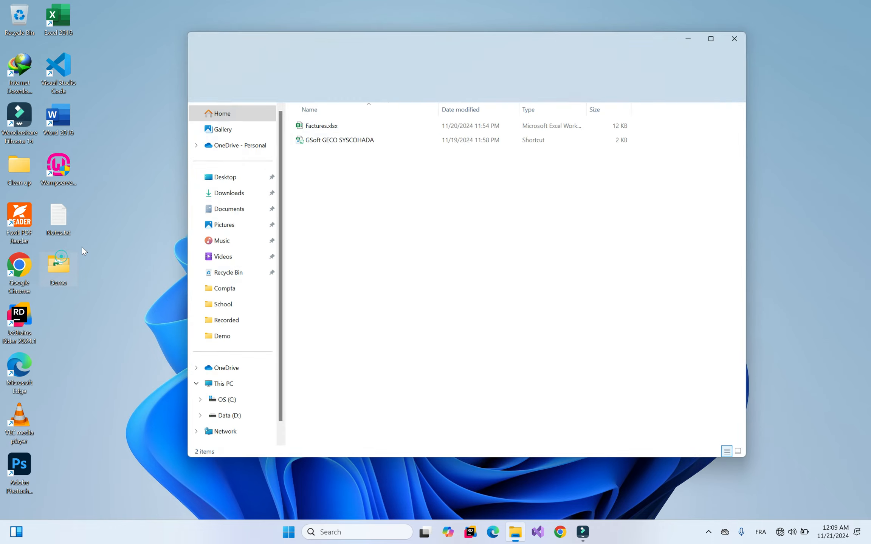
Open the GSoft GECO SYSCOHADA workbook from its shortcut in the Demo folder
double_click(351, 140)
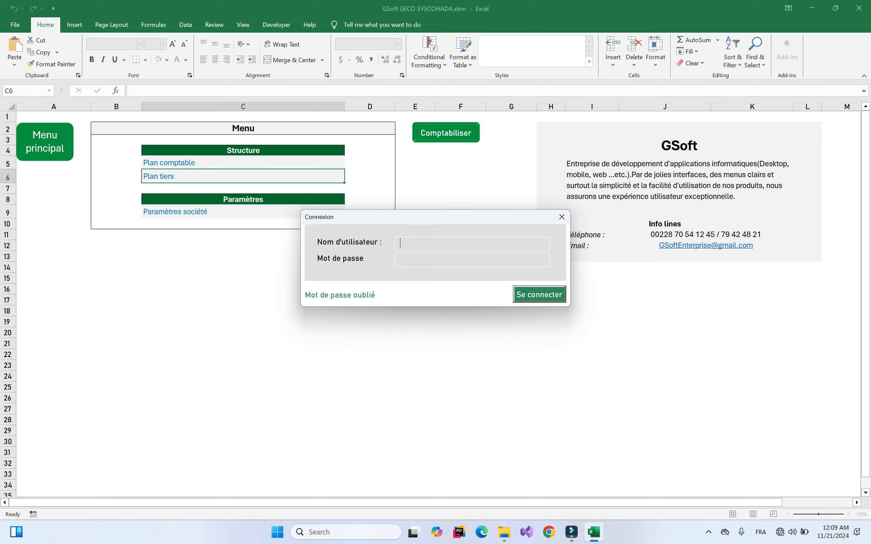
Log in with the username and password, then dismiss the welcome window to reach the Menu sheet
text(komi)
key(Tab)
text(**)
key(Return)
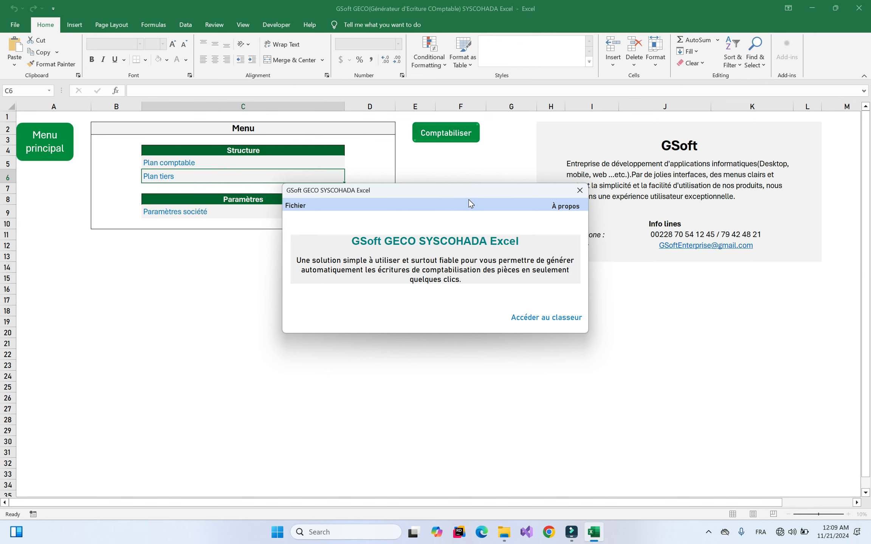
drag(421, 193, 394, 190)
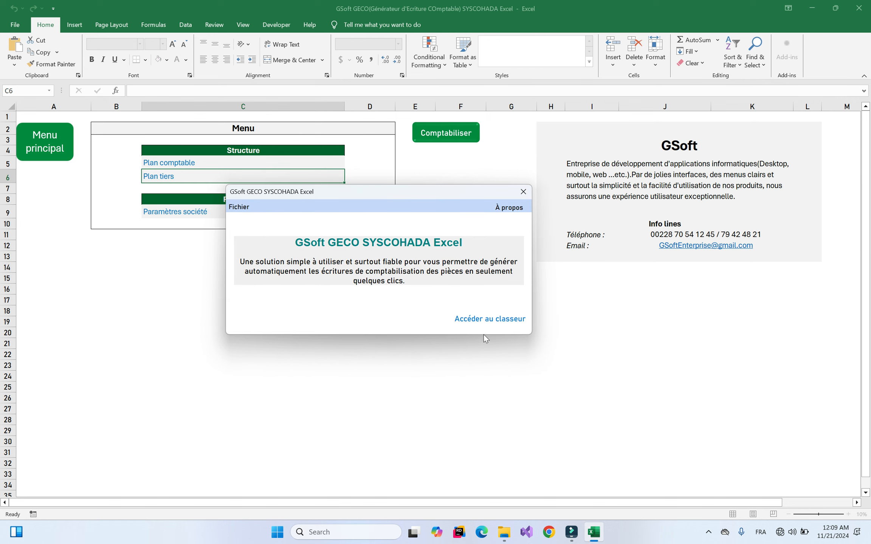
click(486, 325)
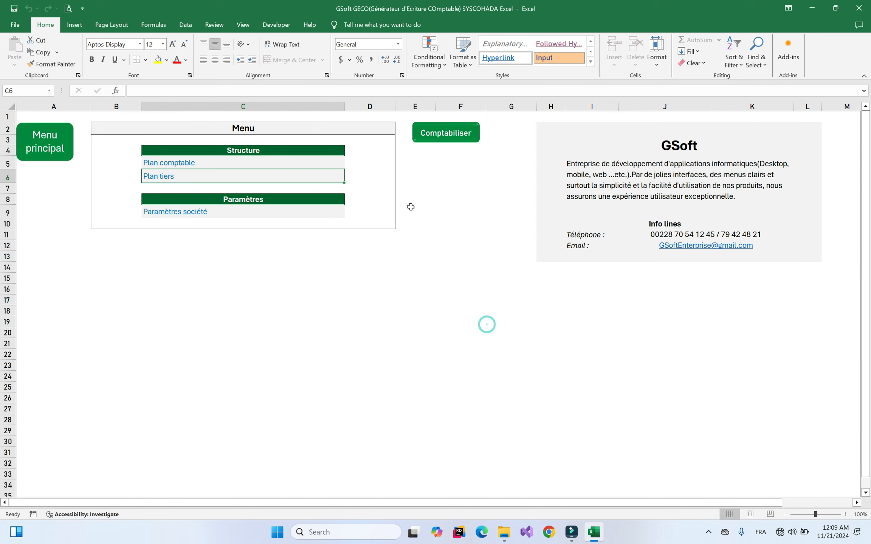
Open the PLAN COMPTABLE chart-of-accounts sheet from the Menu's Structure links
click(434, 154)
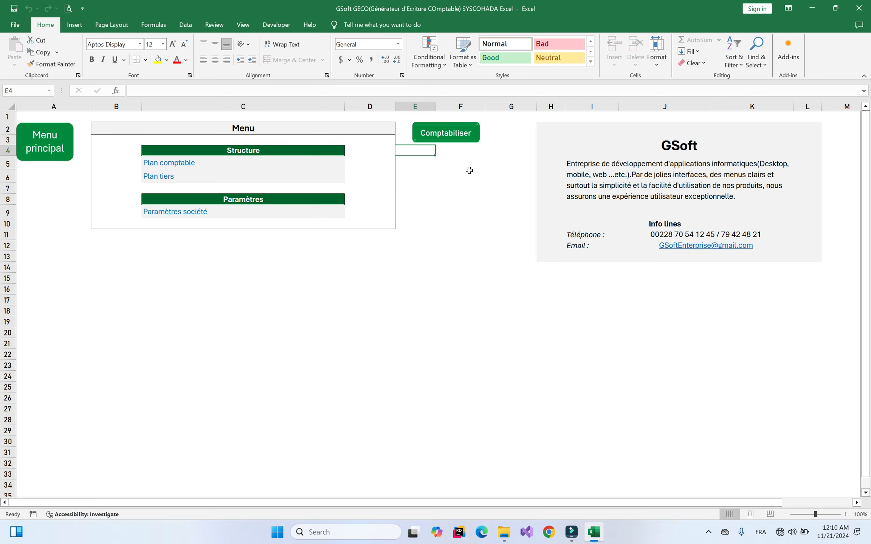
click(165, 168)
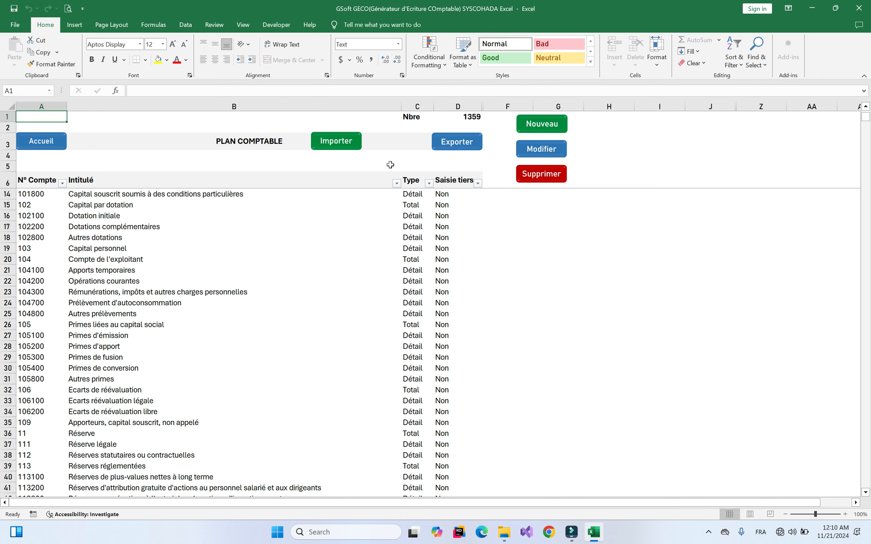
click(541, 126)
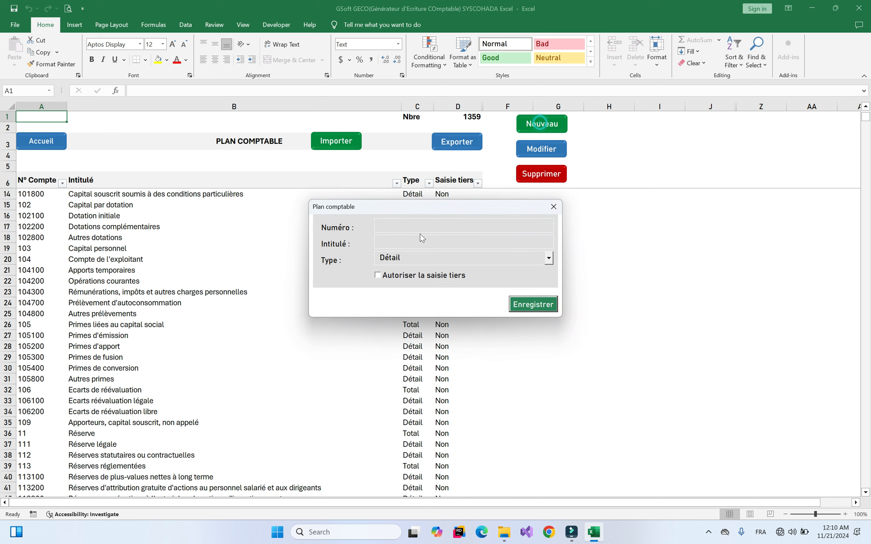
click(422, 242)
click(529, 264)
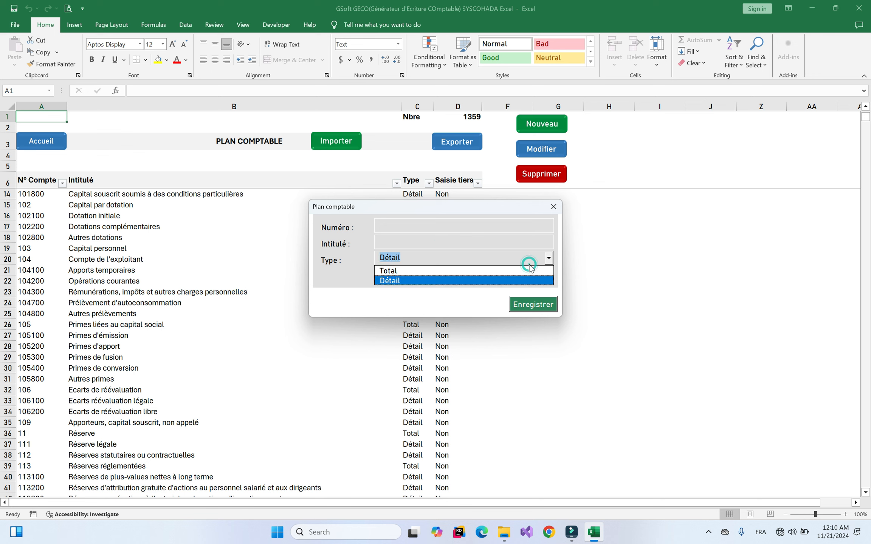
click(522, 263)
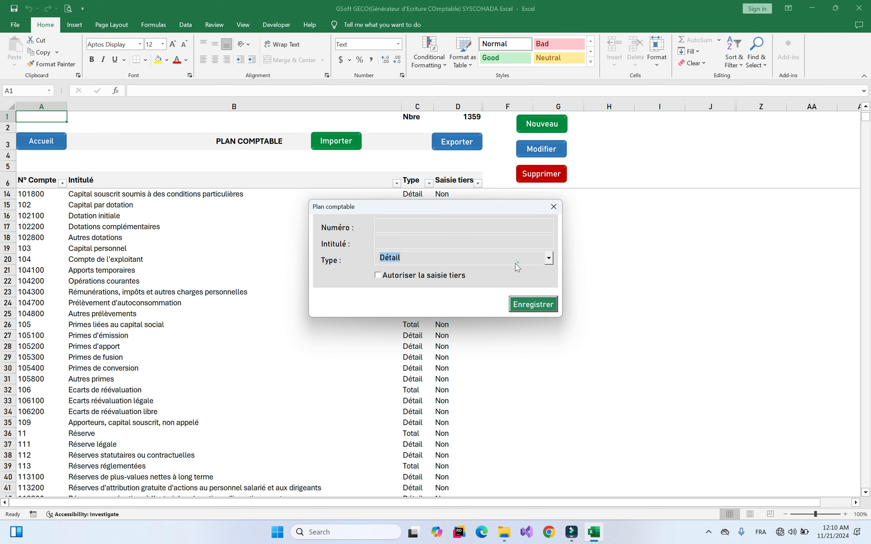
click(423, 276)
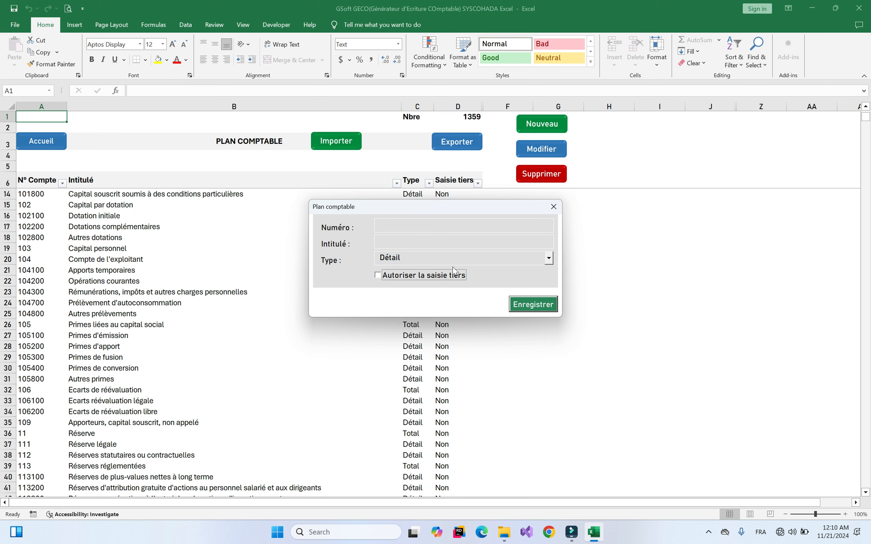
click(525, 306)
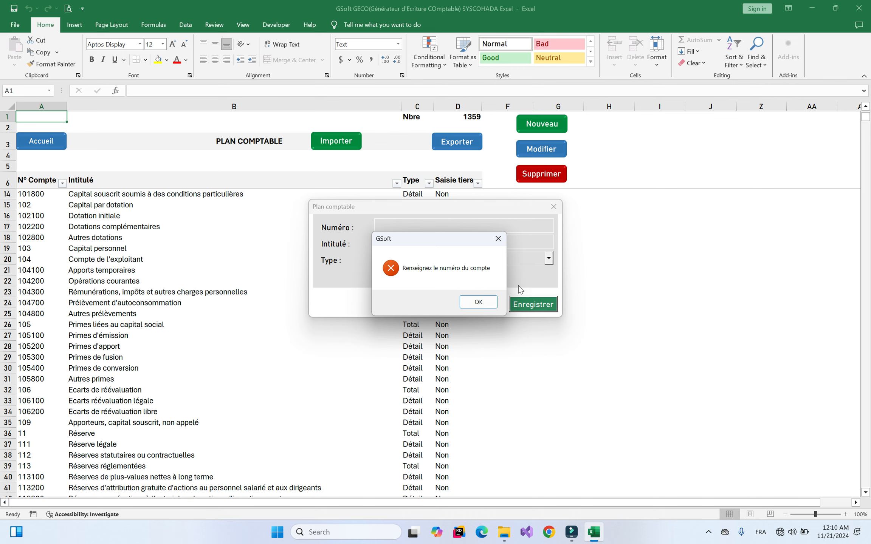
click(498, 241)
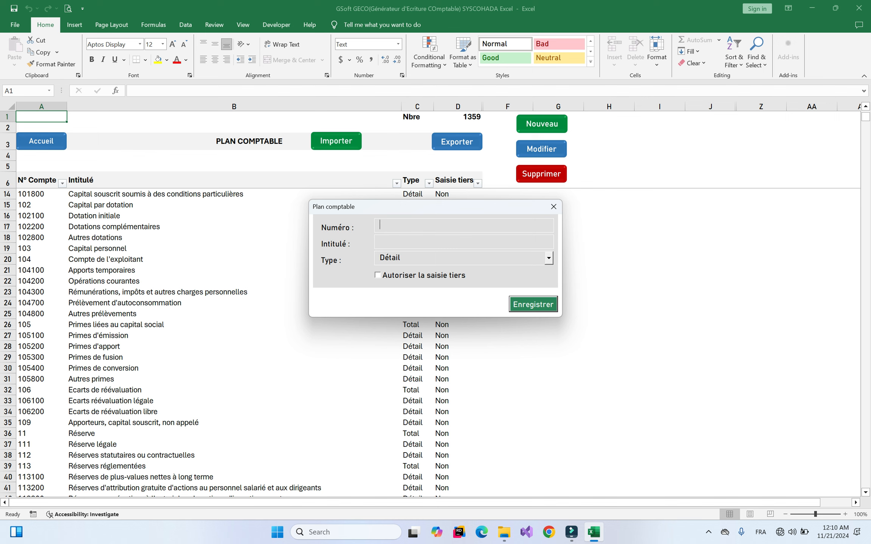
click(553, 207)
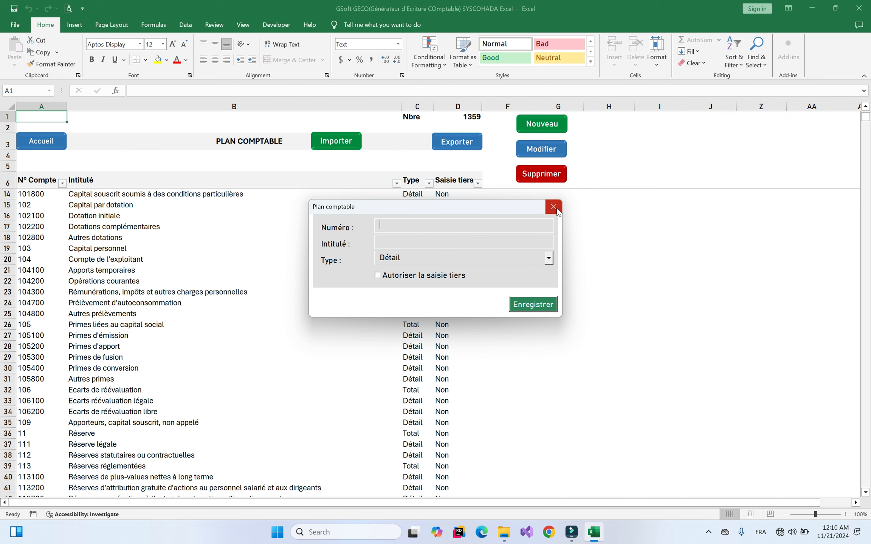
click(543, 151)
click(392, 268)
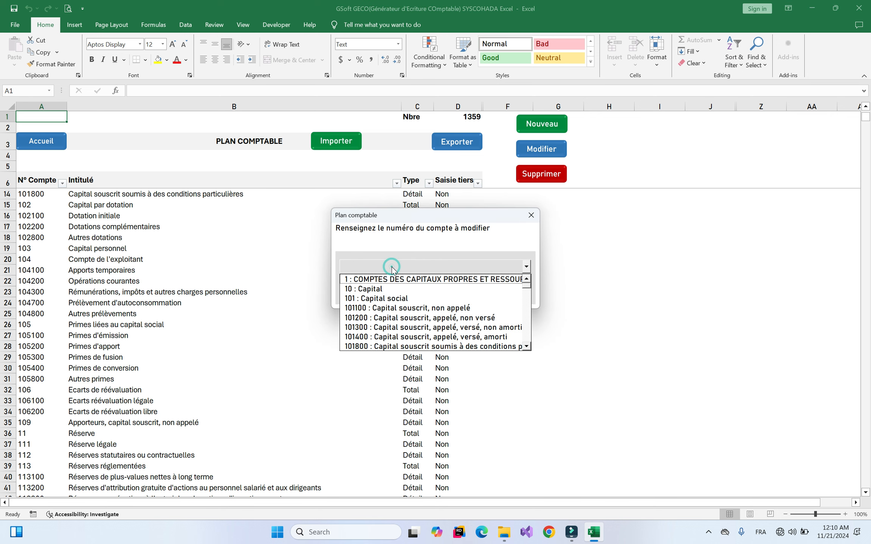
click(433, 315)
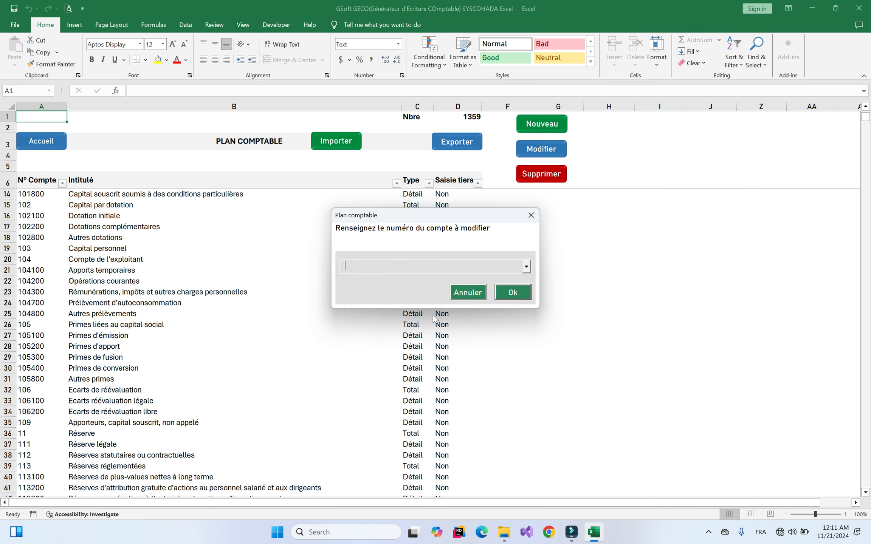
click(466, 269)
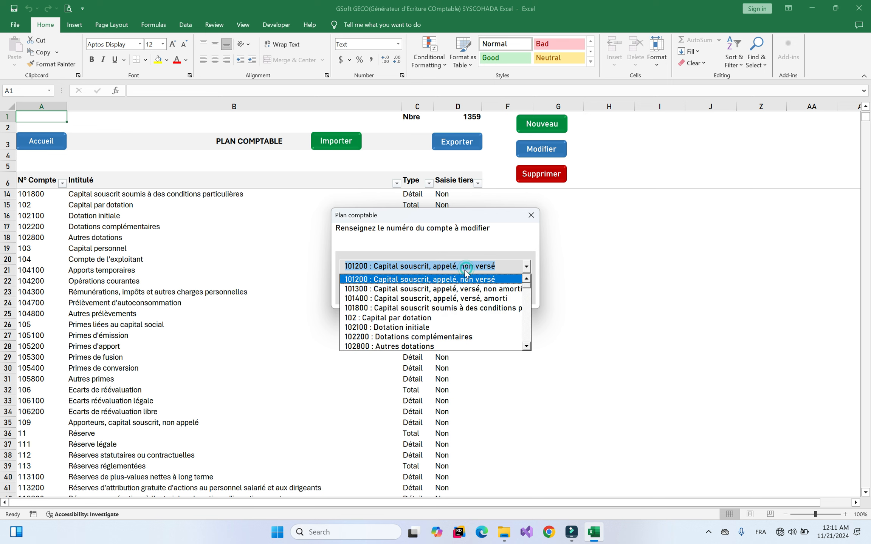
click(525, 282)
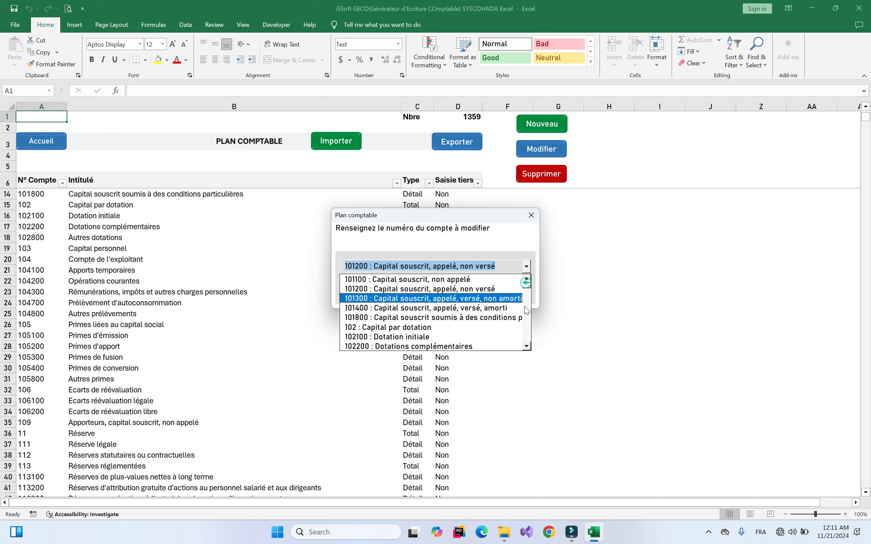
drag(526, 286, 526, 300)
click(401, 309)
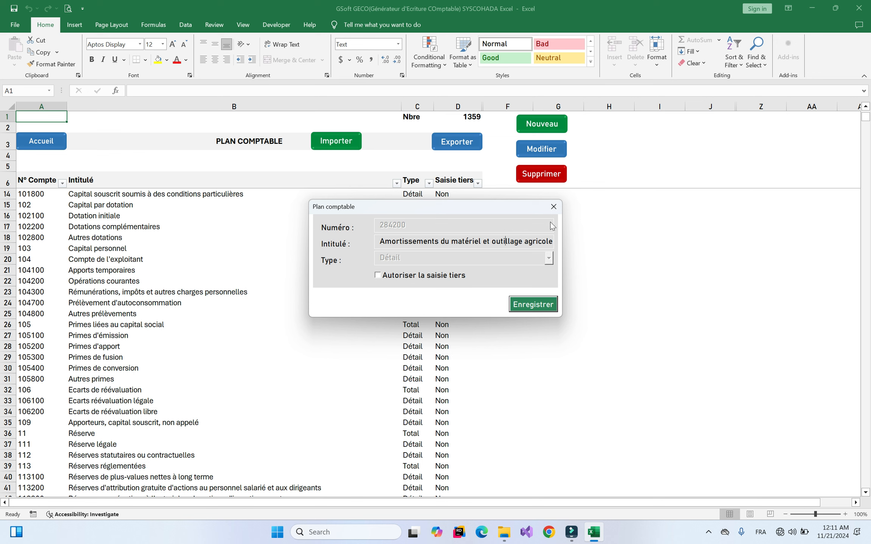
click(553, 206)
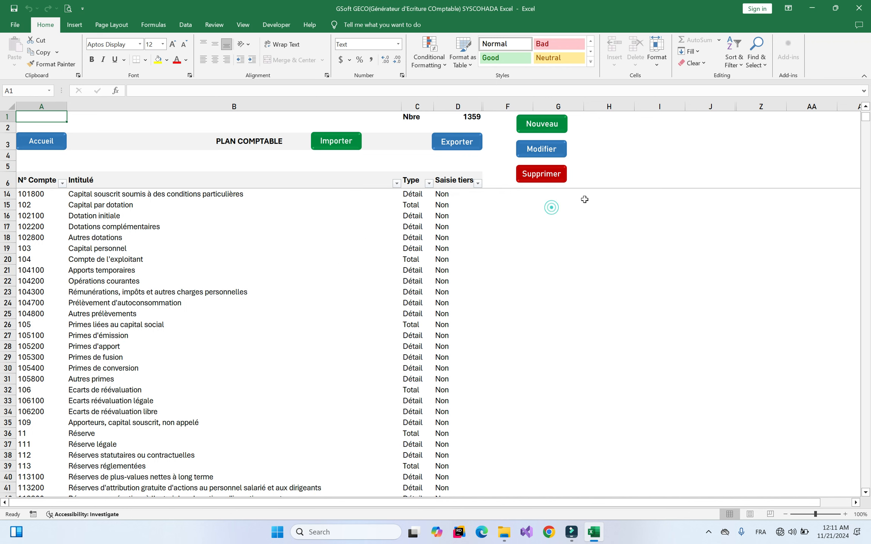
click(546, 180)
click(525, 265)
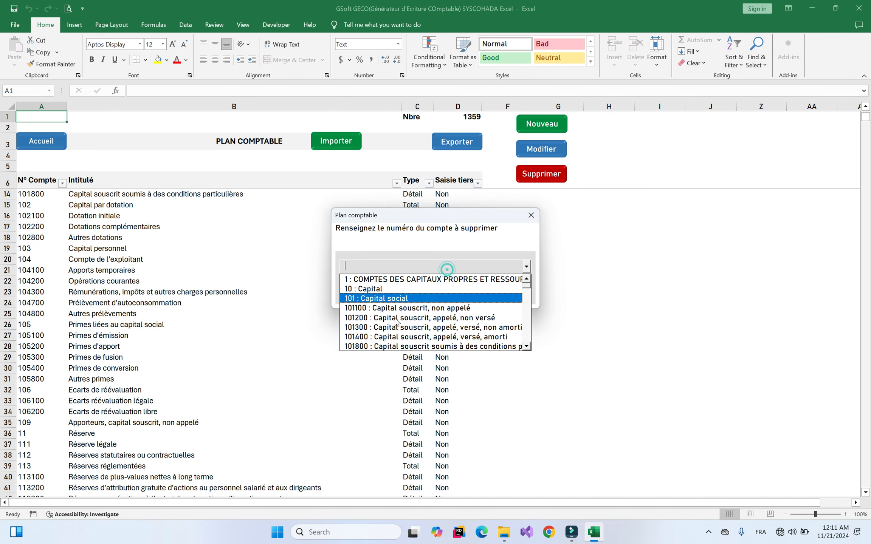
key(Down)
key(Down)
key(Down)
key(Return)
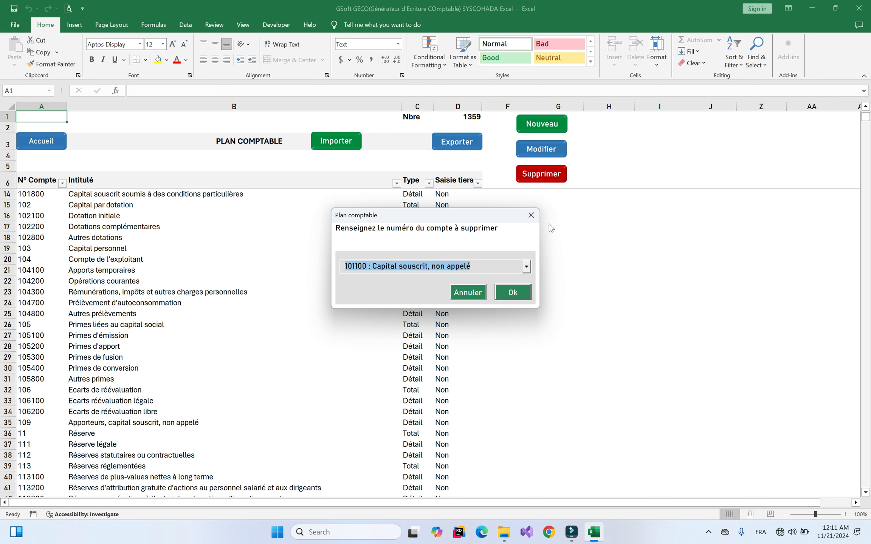
click(531, 215)
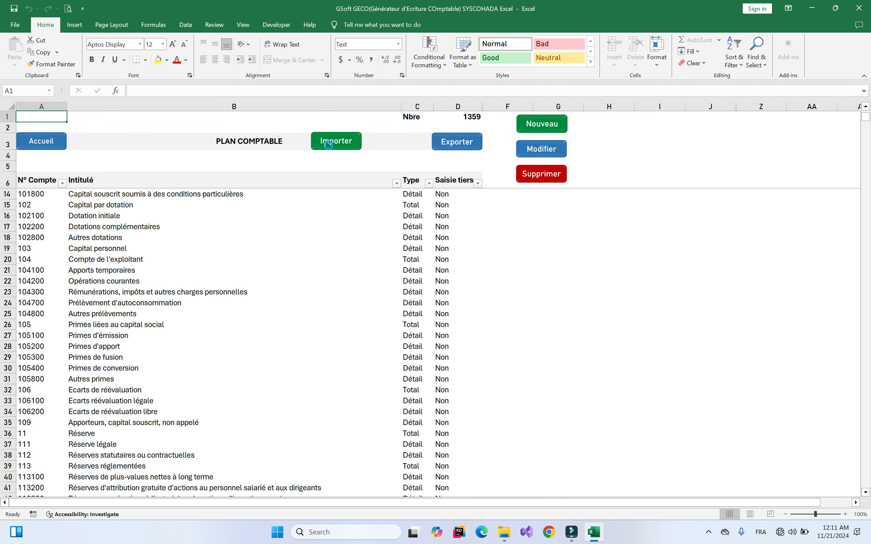
click(330, 147)
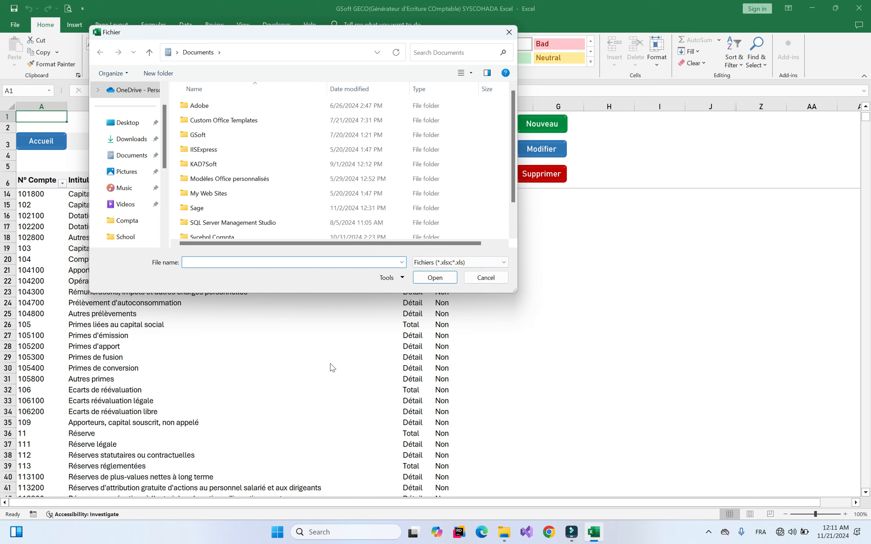
click(508, 32)
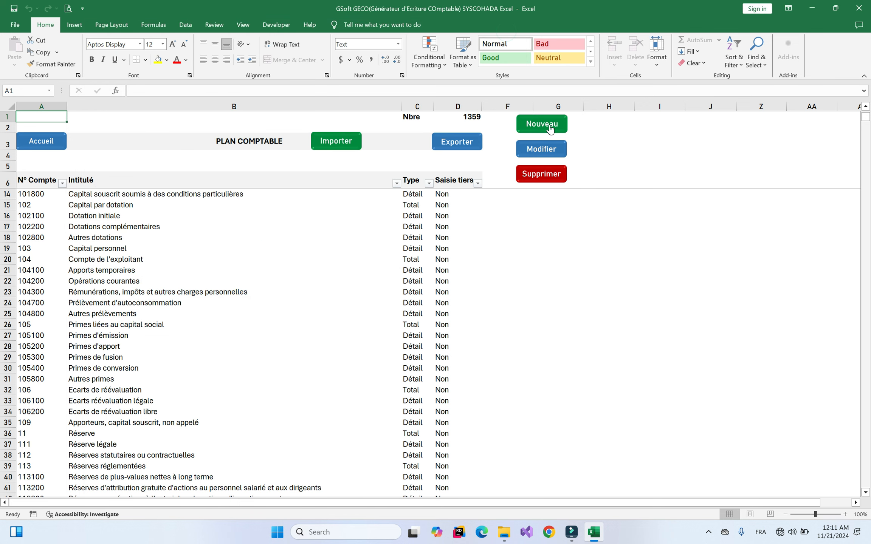
click(505, 239)
click(463, 153)
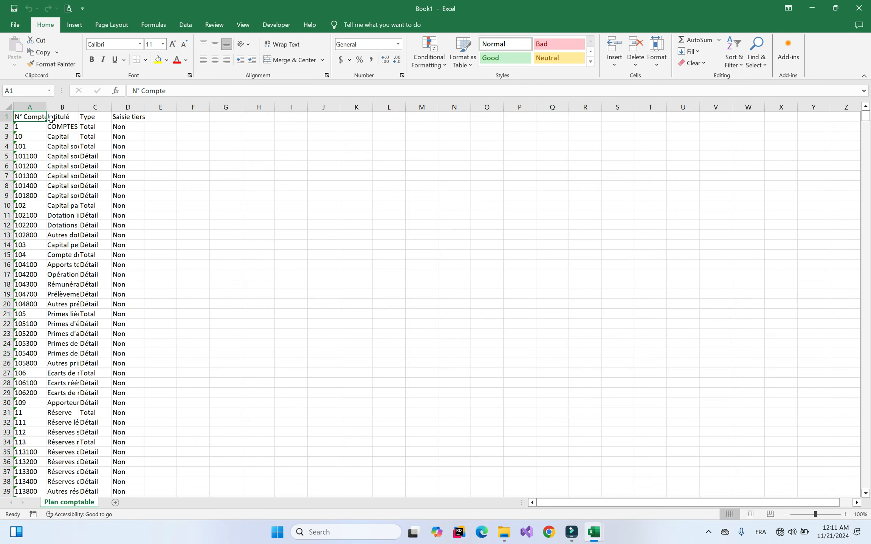
drag(36, 107, 145, 115)
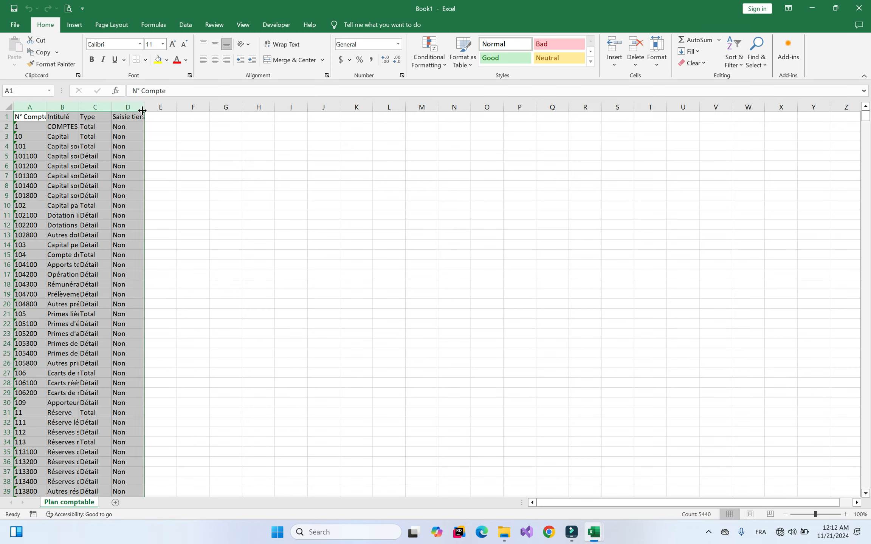
double_click(143, 108)
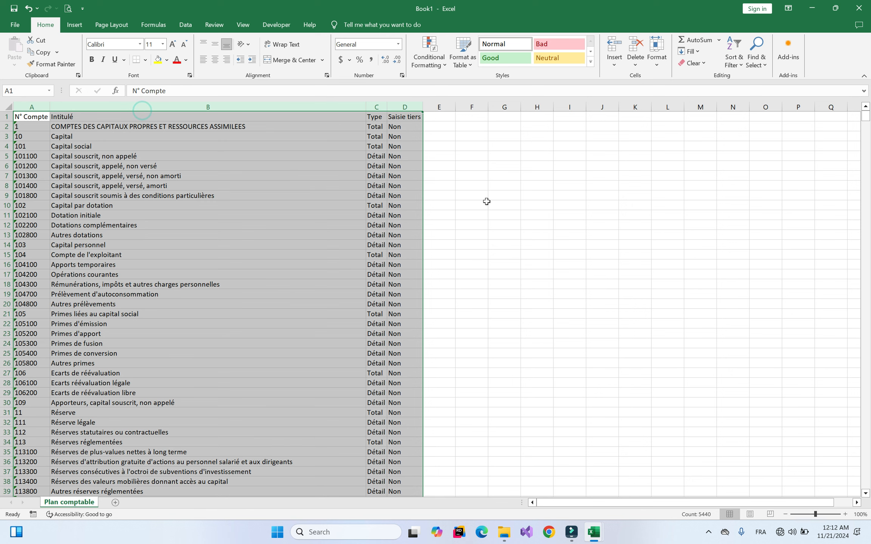
click(468, 205)
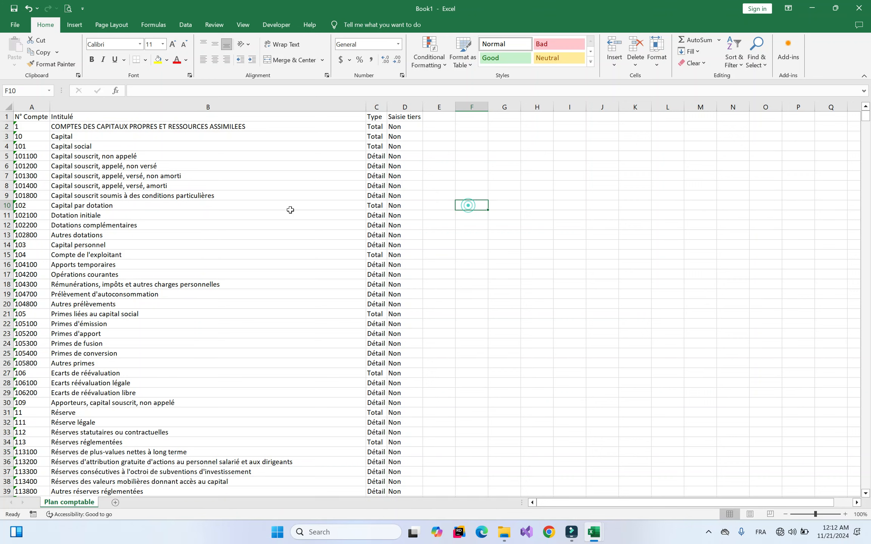
click(852, 15)
click(452, 276)
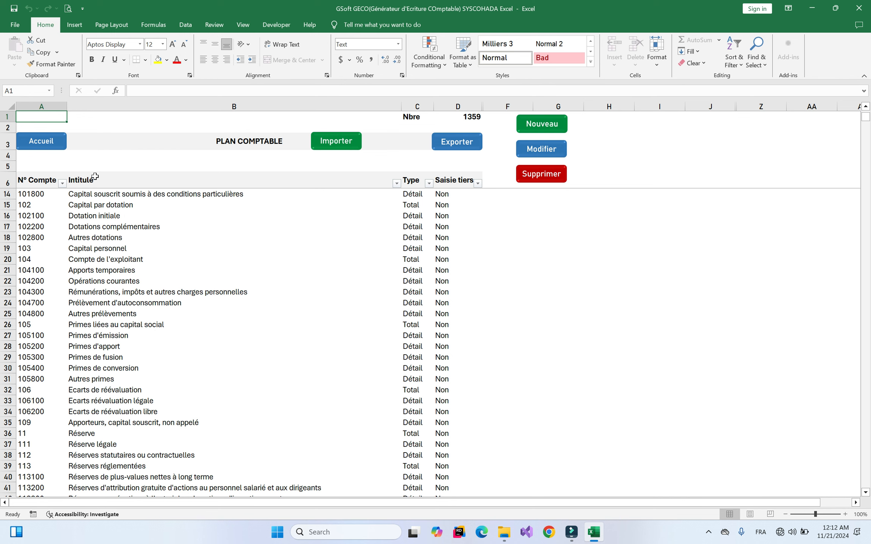
On PLAN TIERS, check that a new third party offers only 401100 or 411100, then return to Menu
click(39, 147)
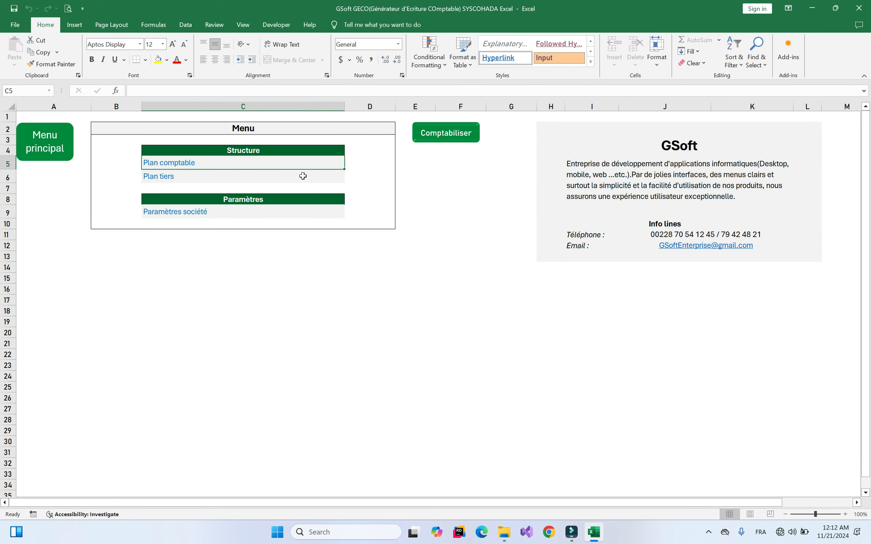
click(162, 176)
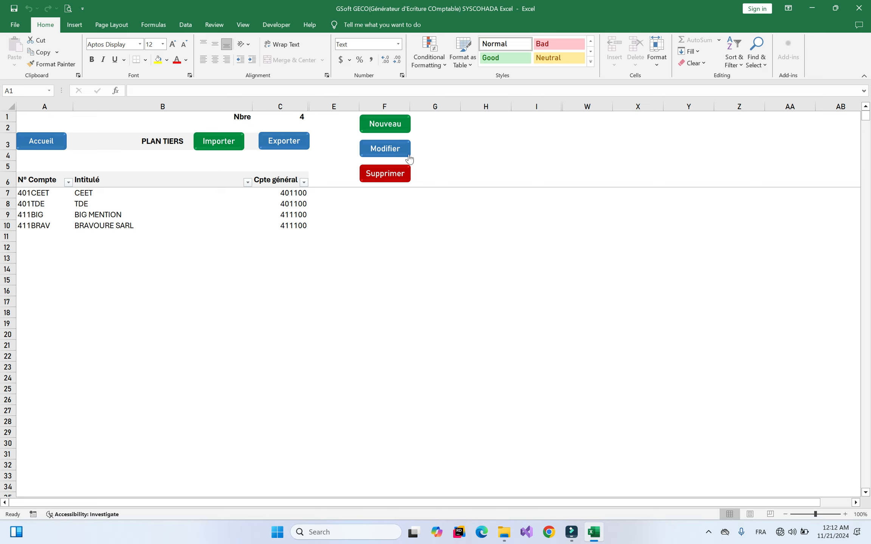
click(399, 124)
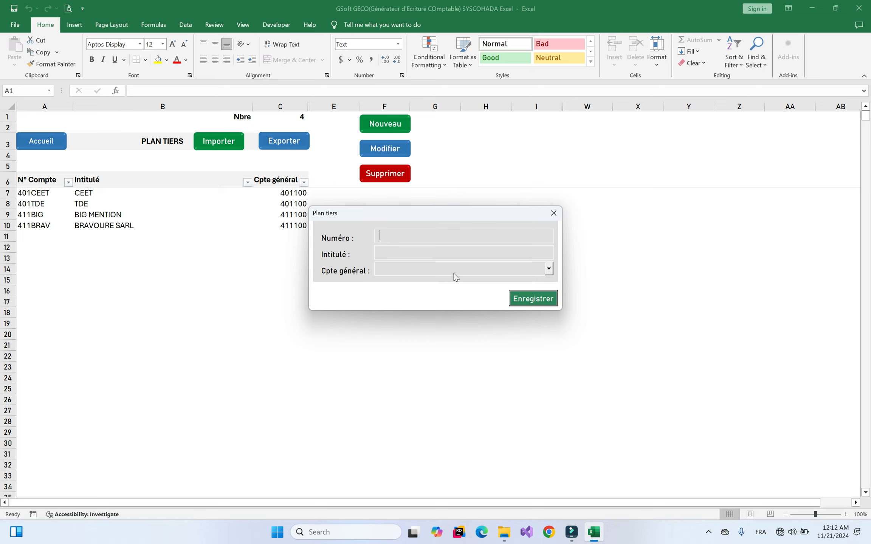
click(485, 271)
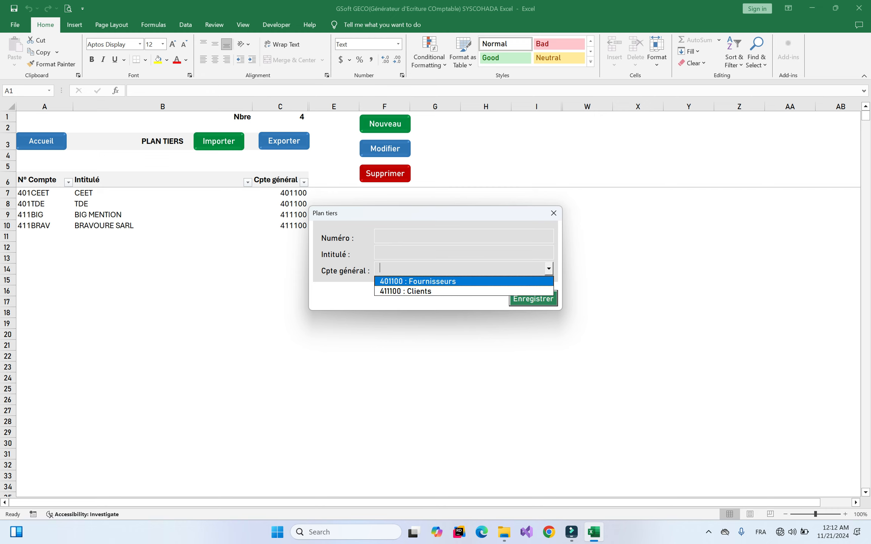
click(554, 212)
click(553, 212)
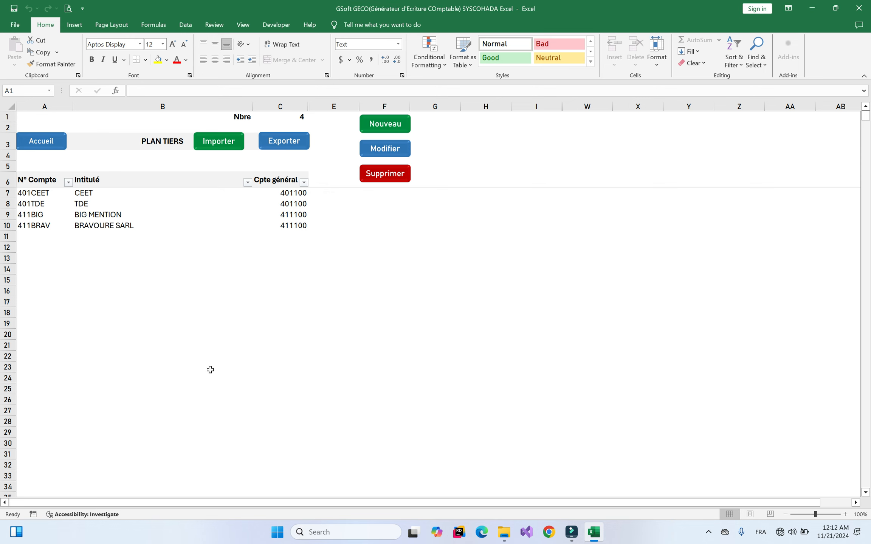
click(46, 143)
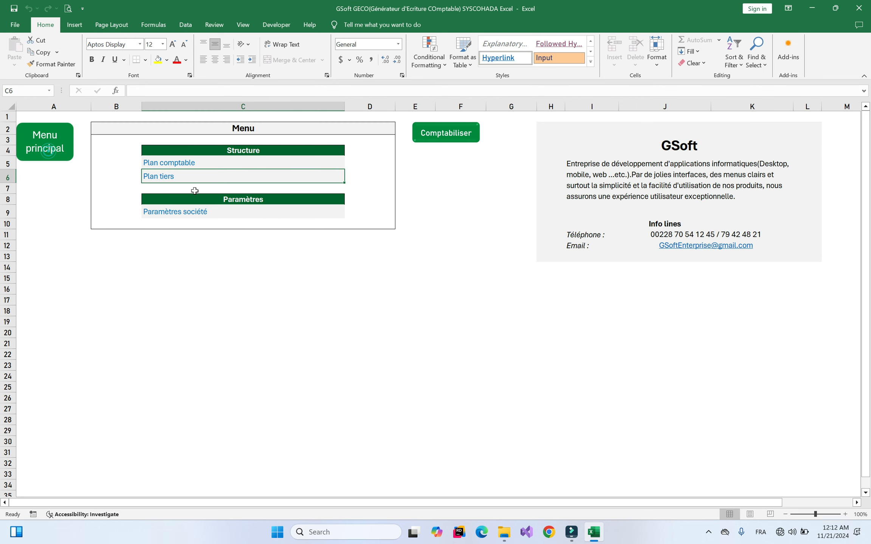
In Plan comptable, modify account 481200 to tick Autoriser la saisie tiers and save it
click(184, 162)
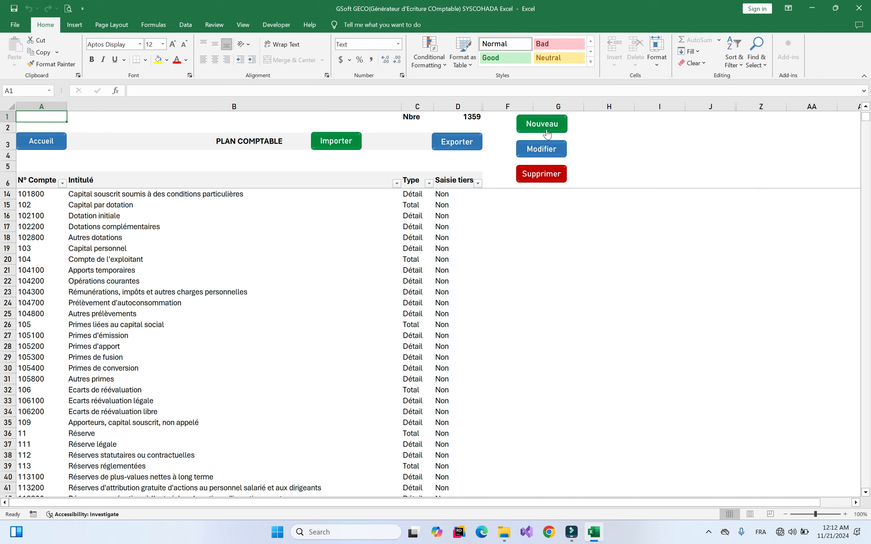
click(543, 148)
click(457, 265)
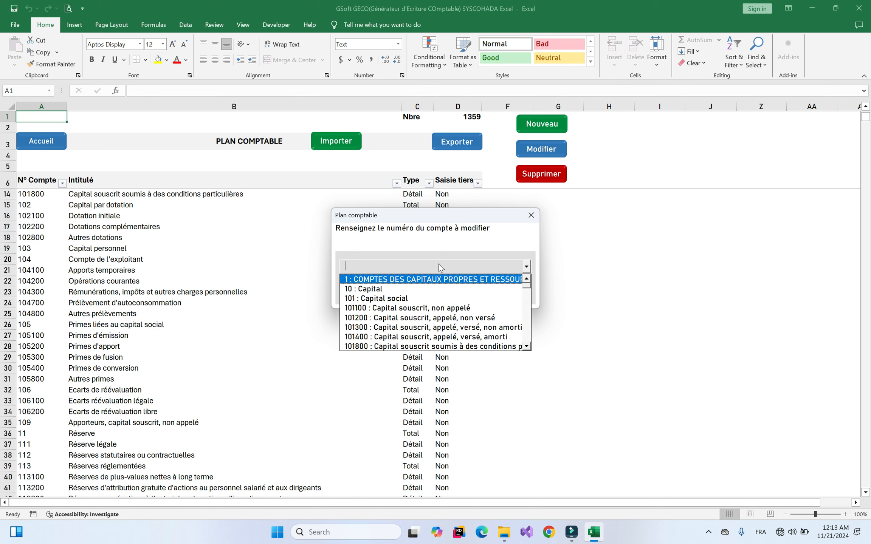
text(4)
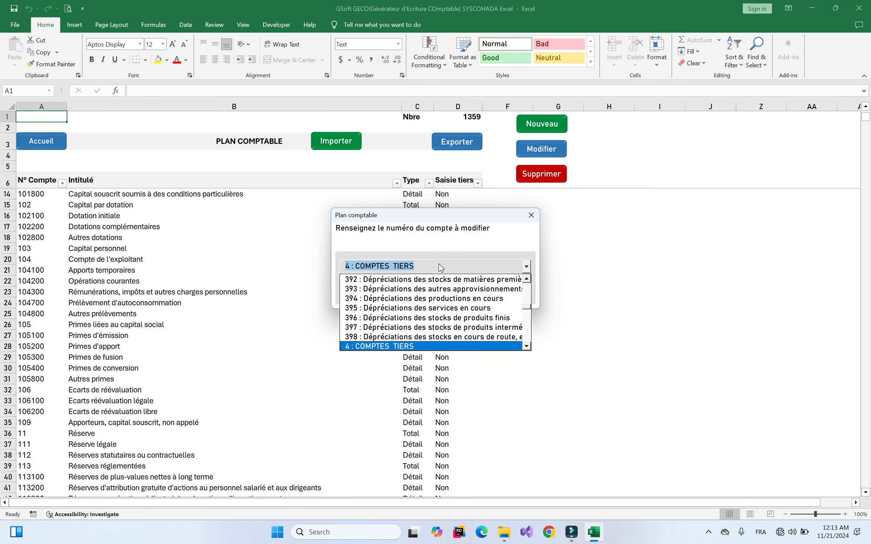
text(8)
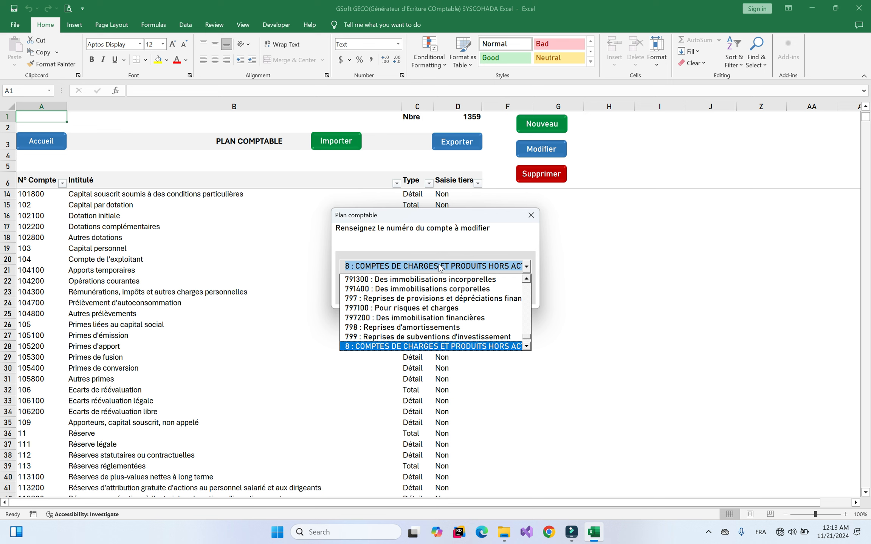
text(148)
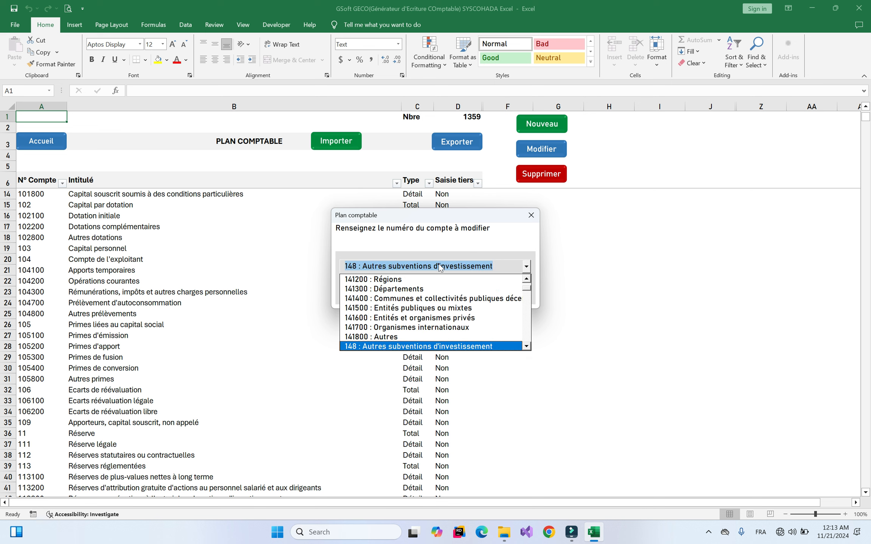
text(1)
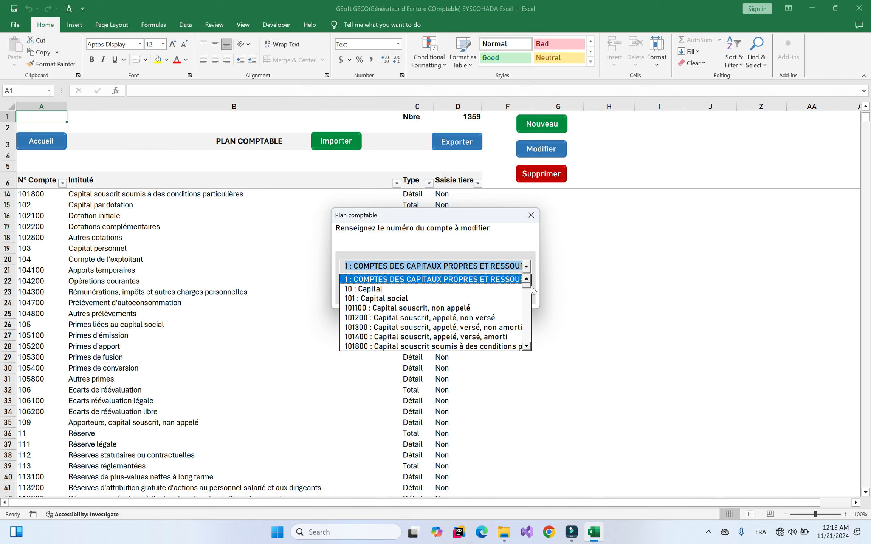
drag(526, 287, 528, 331)
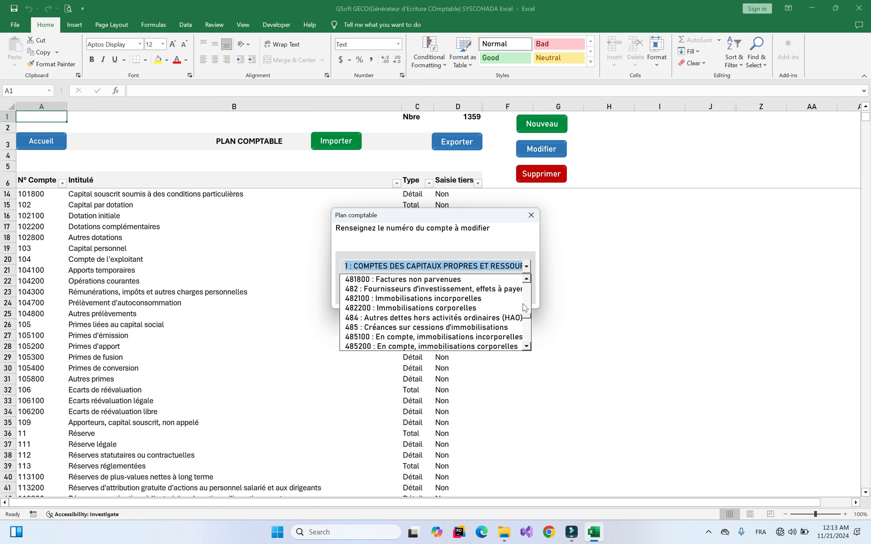
scroll(517, 281, up, 2)
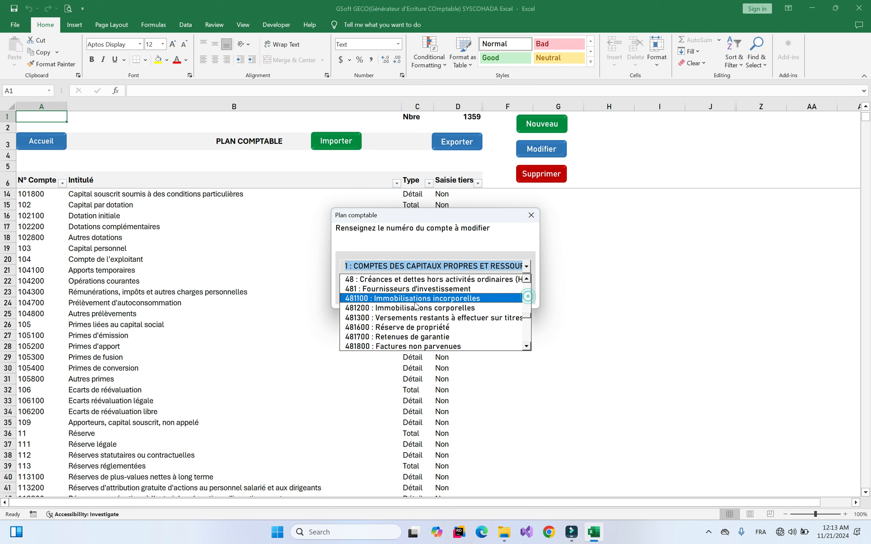
click(400, 307)
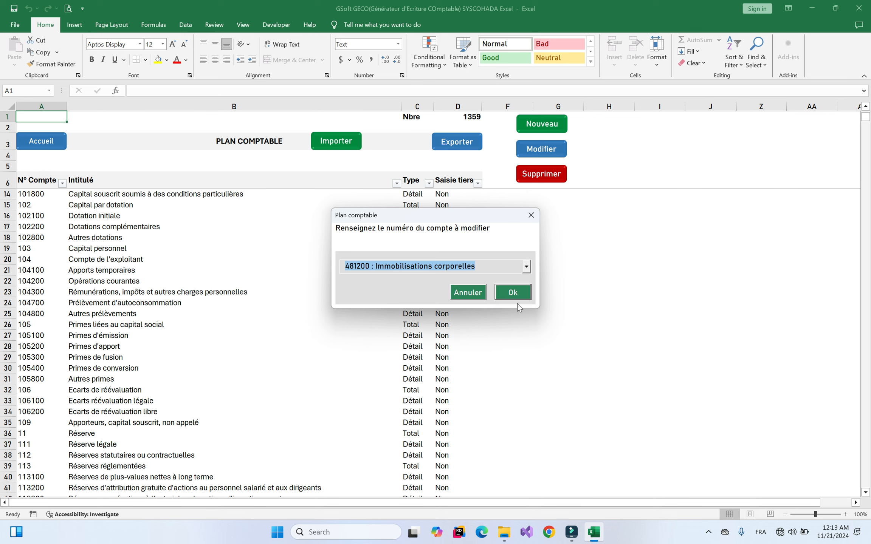
click(513, 293)
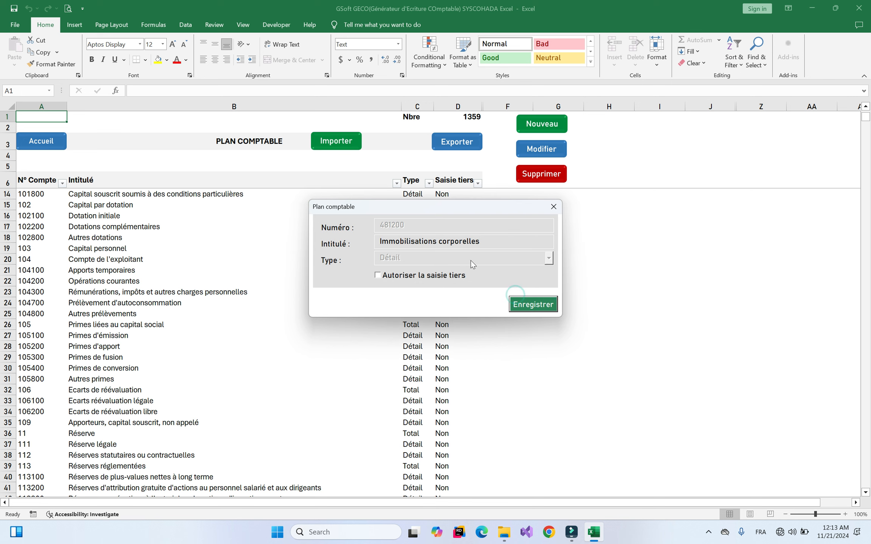
click(533, 304)
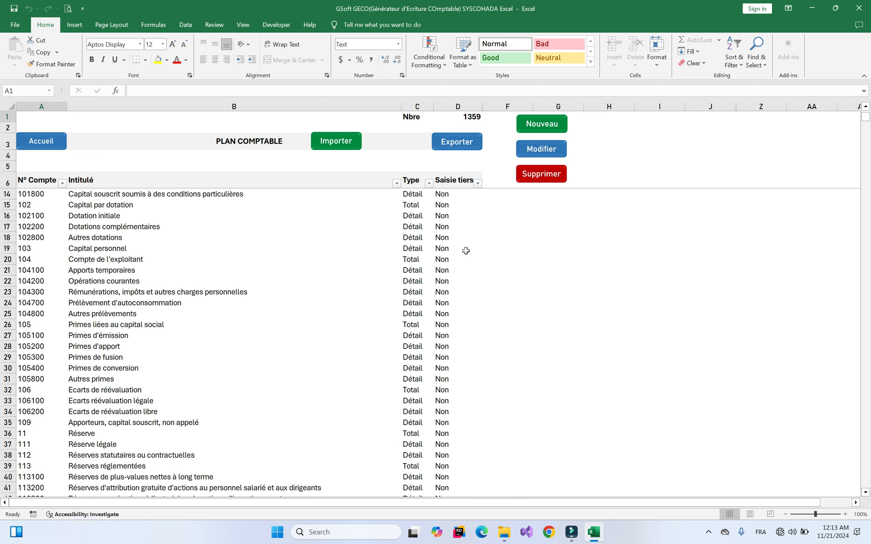
Open Plan tiers and view, then cancel, the Modifier dialog's existing third-party list
click(42, 143)
click(175, 174)
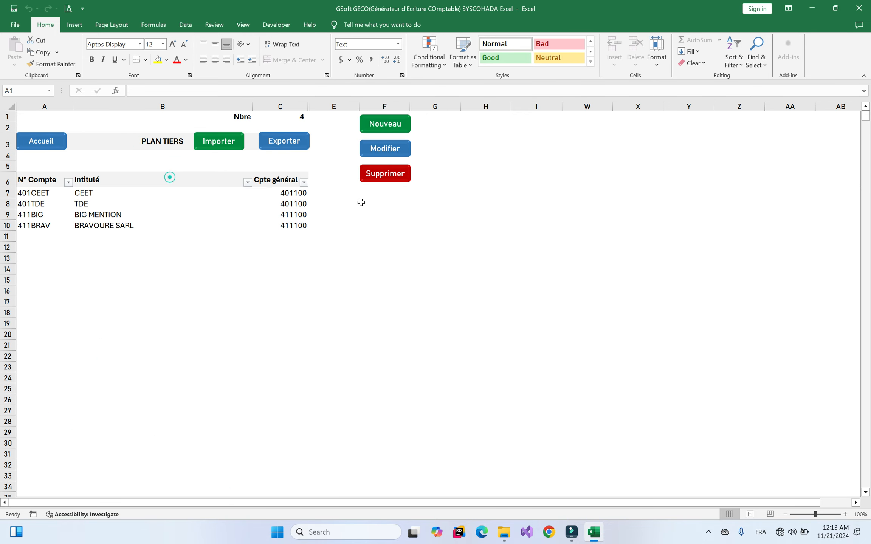
click(396, 155)
click(409, 264)
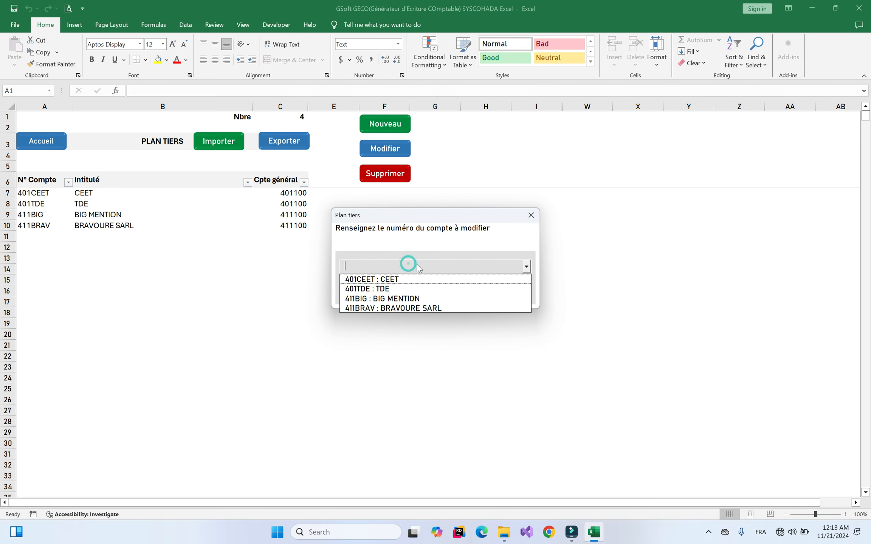
click(526, 212)
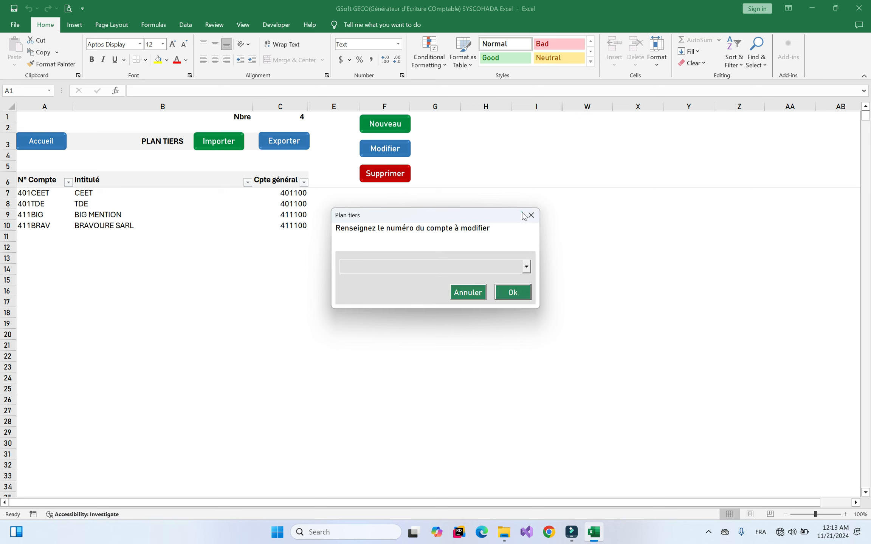
click(530, 215)
Open a new third-party form, confirm 481200 Immobilisations corporelles is offered, then close it
click(392, 127)
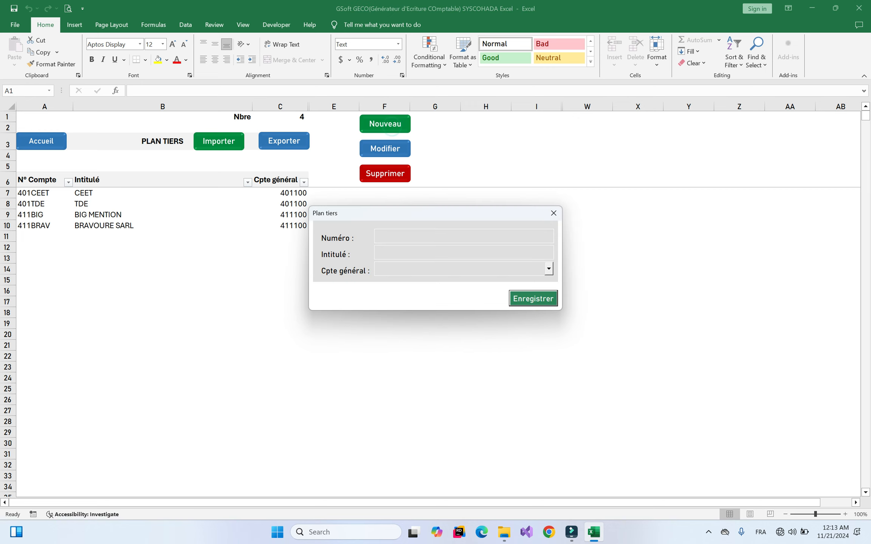
click(450, 274)
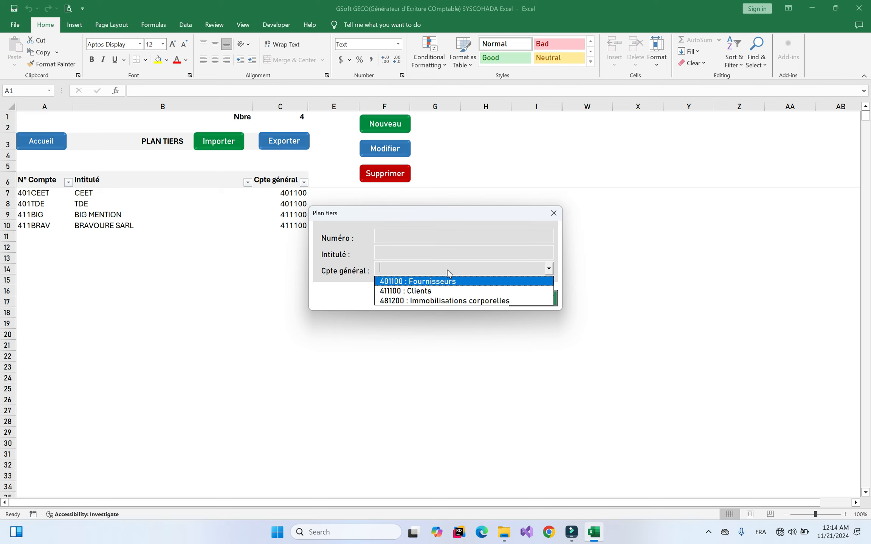
click(554, 213)
click(47, 140)
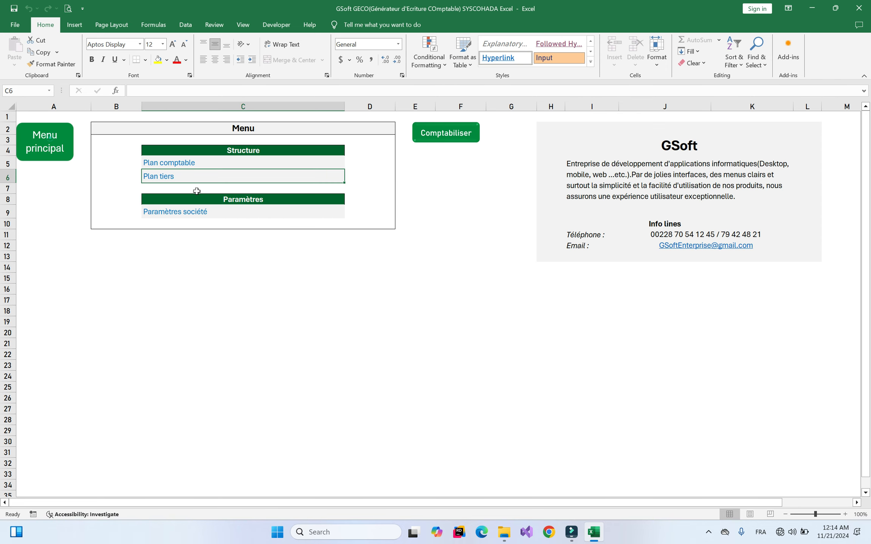
click(186, 162)
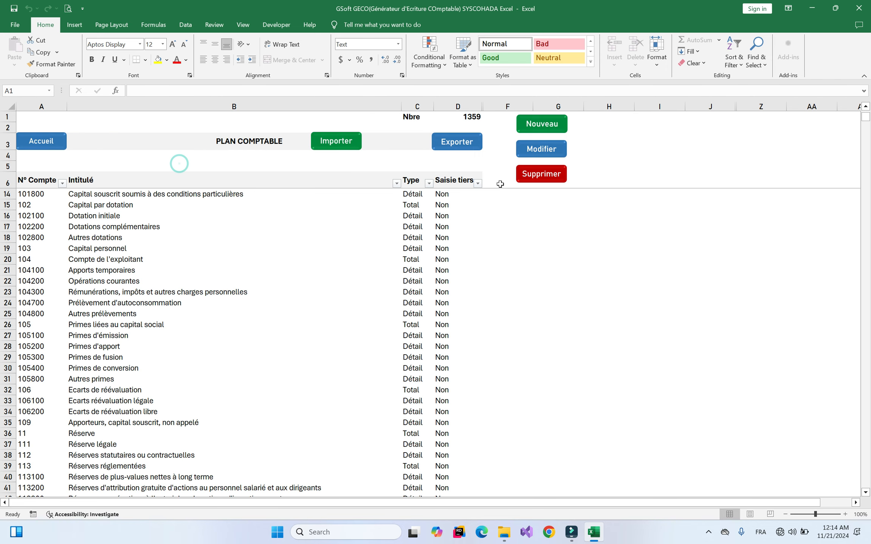
click(541, 147)
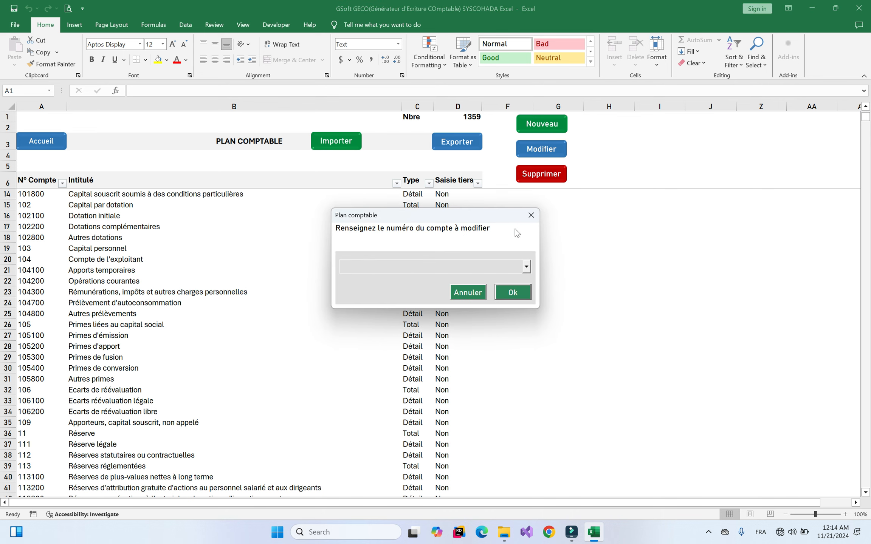
click(530, 215)
click(543, 149)
text(481200 : Immobilisations corporelles)
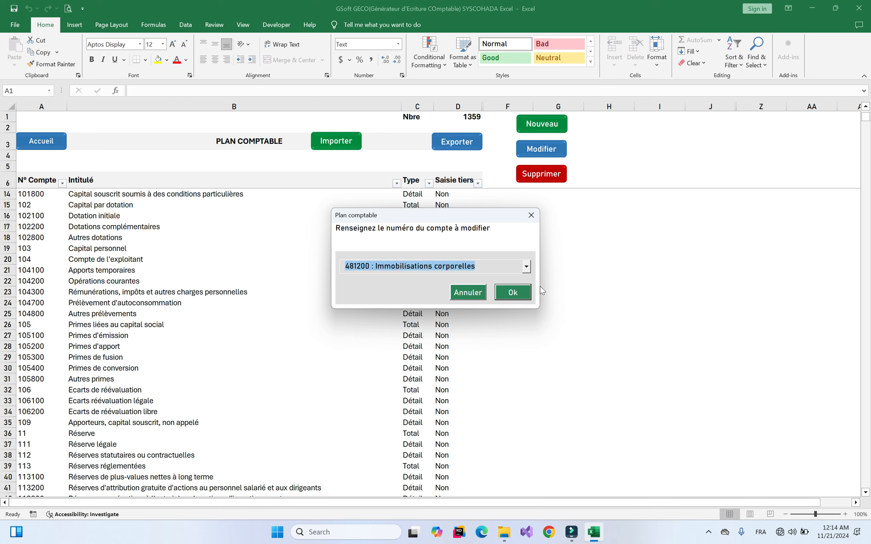
click(513, 293)
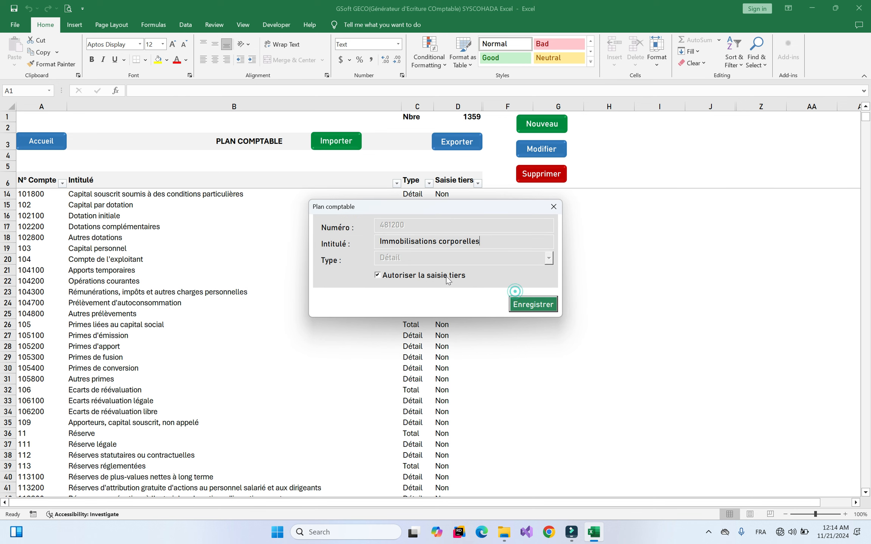
click(552, 303)
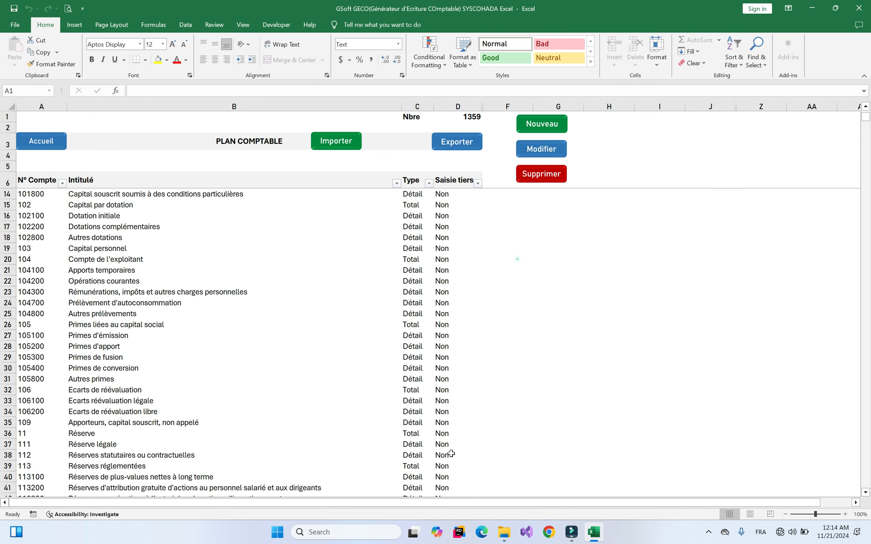
click(63, 142)
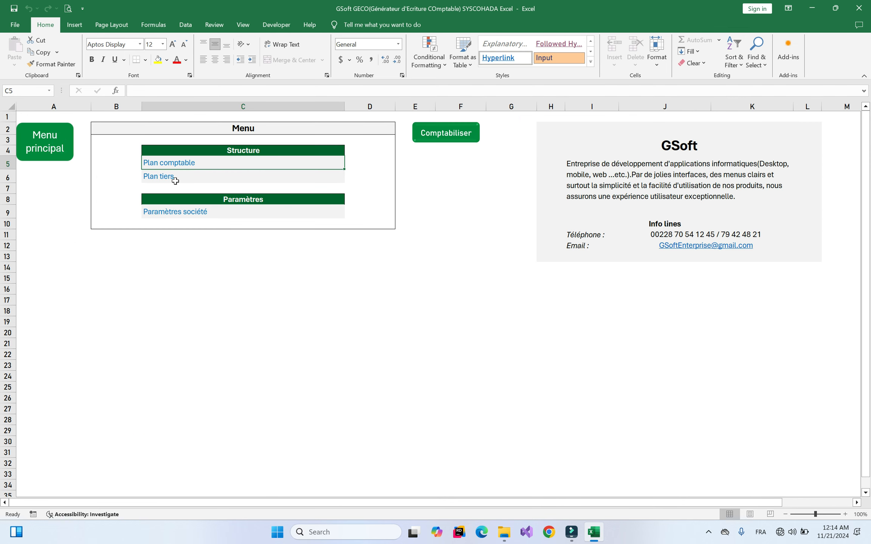
click(155, 175)
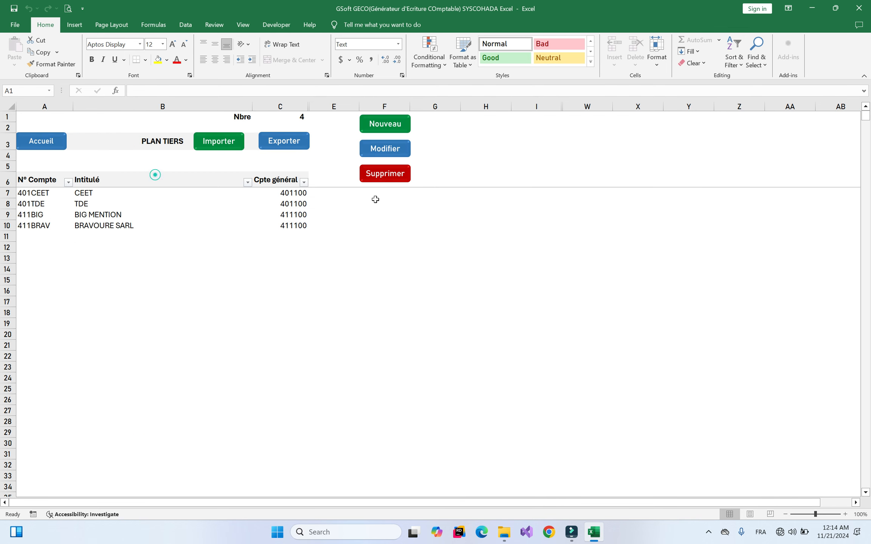
click(462, 161)
click(391, 128)
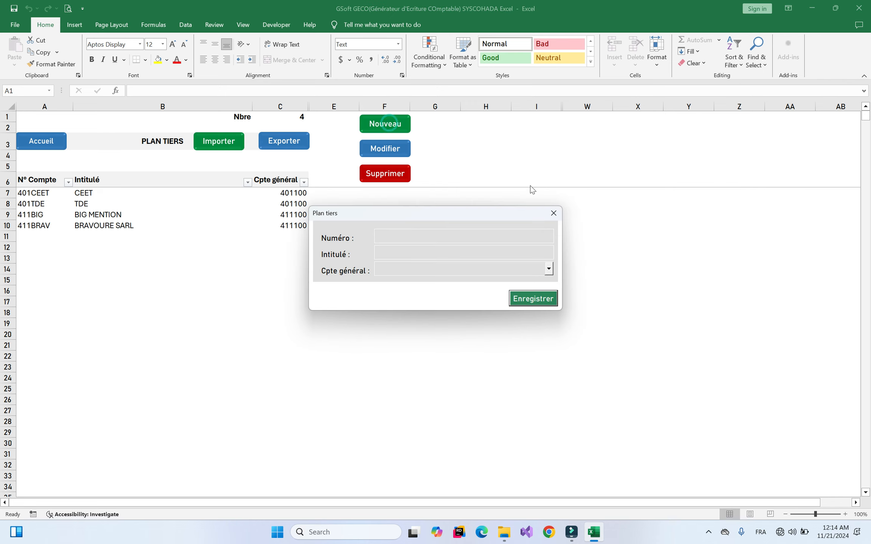
click(552, 211)
click(398, 151)
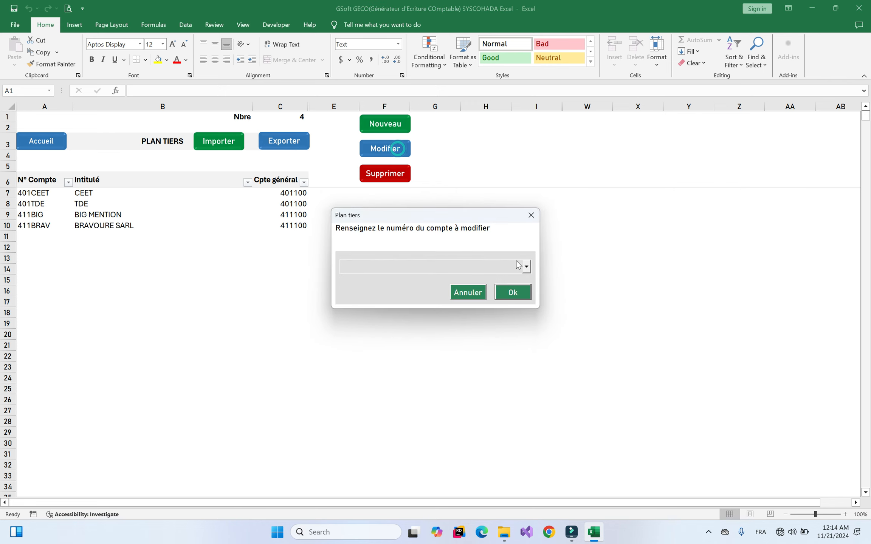
click(415, 266)
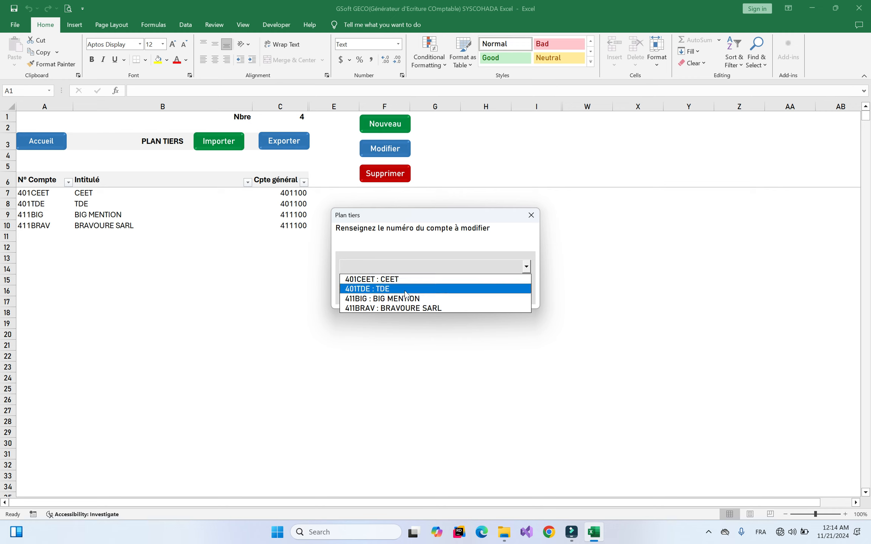
click(372, 298)
click(530, 290)
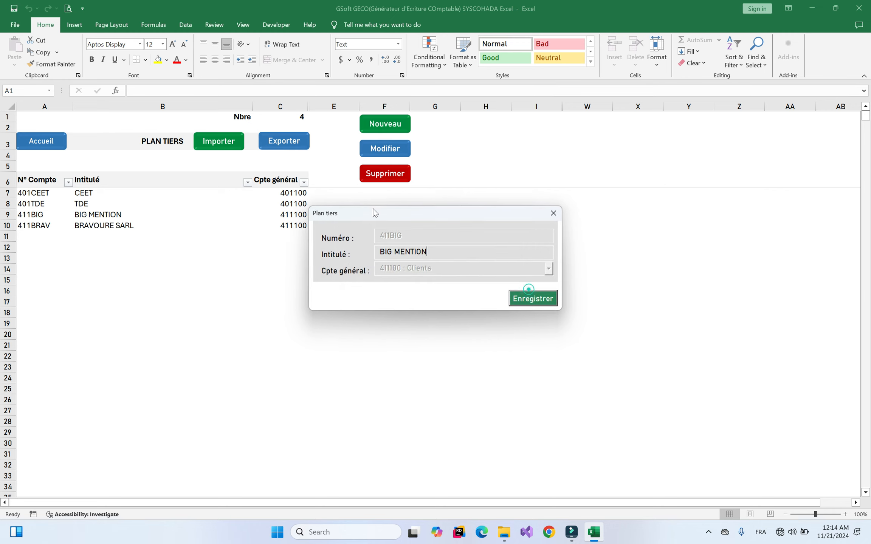
click(553, 214)
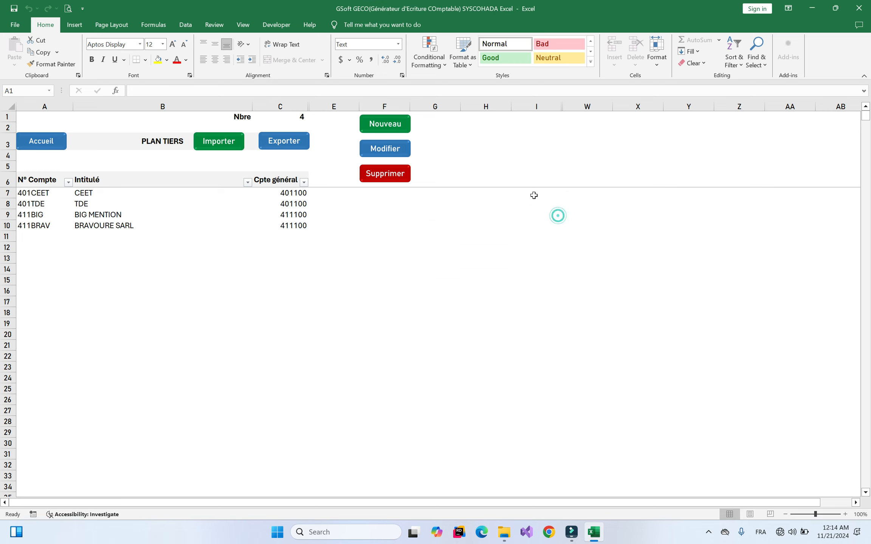
click(382, 173)
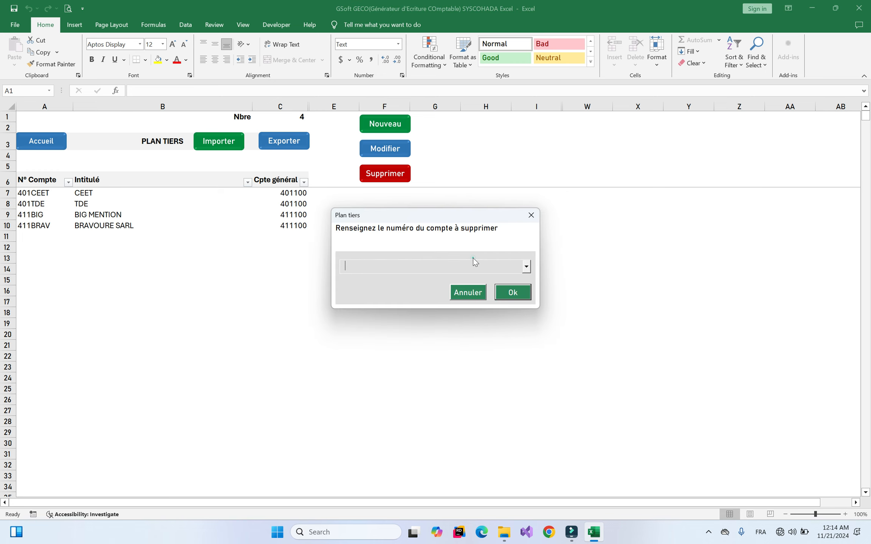
click(493, 271)
click(519, 245)
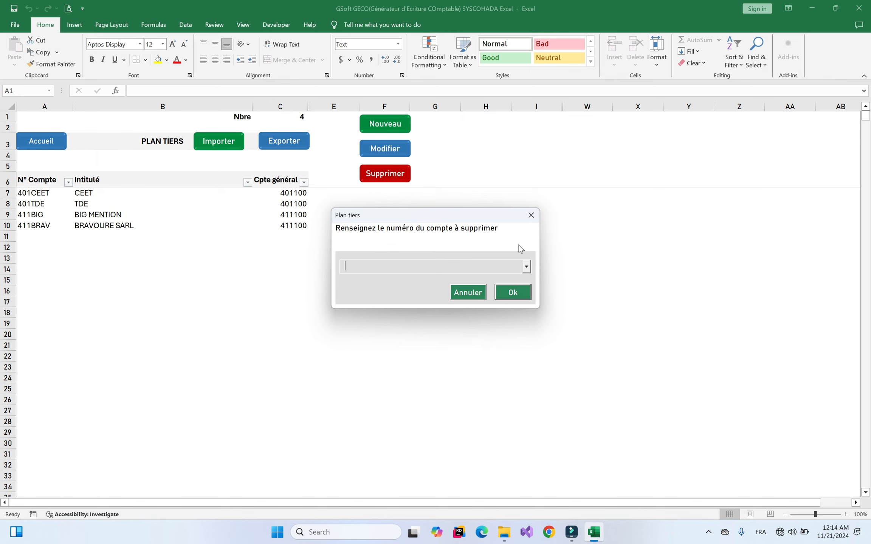
click(530, 215)
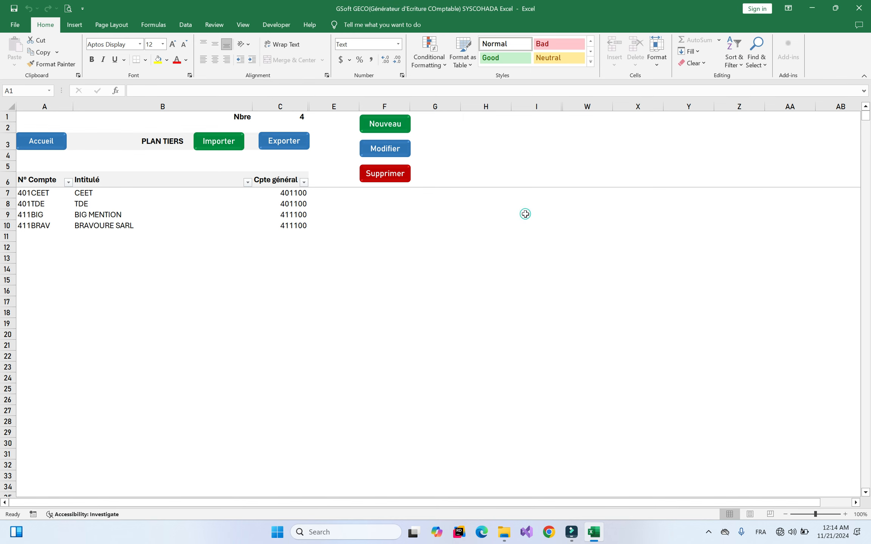
click(233, 142)
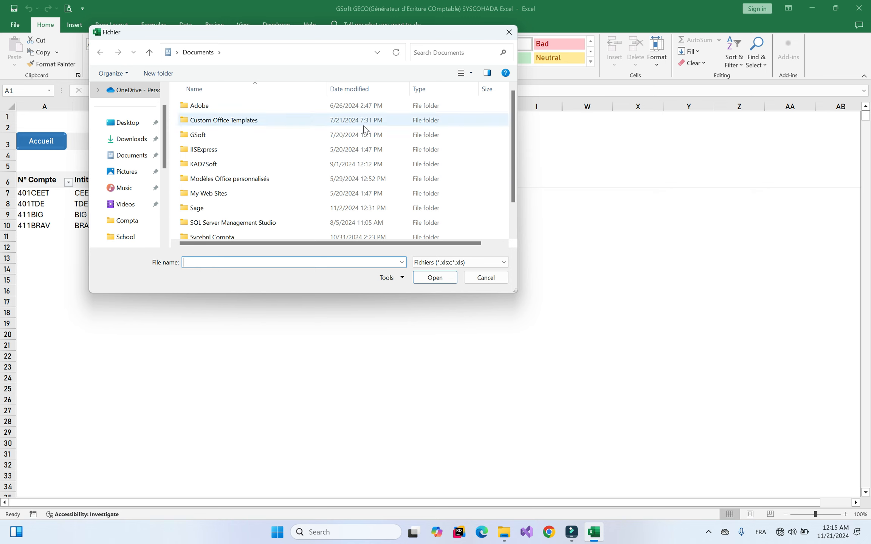
click(509, 32)
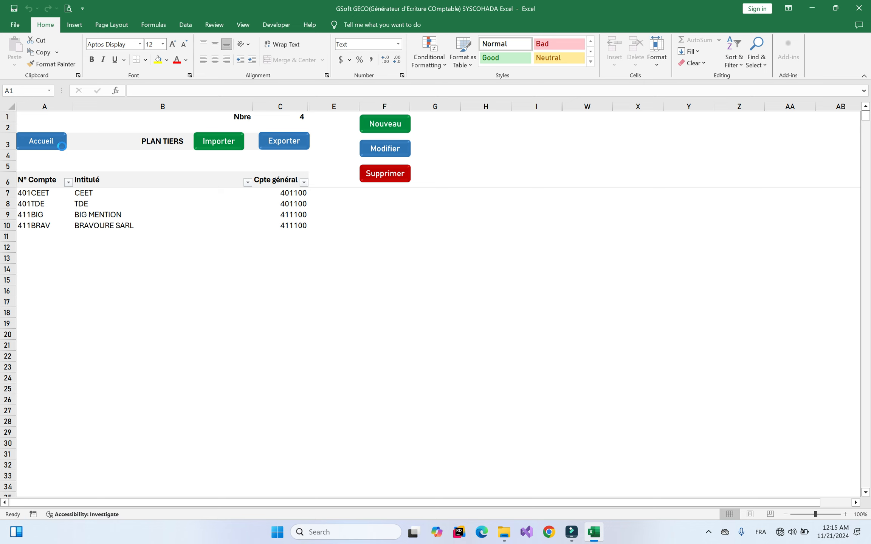
click(61, 144)
Open Paramètres société and bring up the company identification form for editing
click(444, 278)
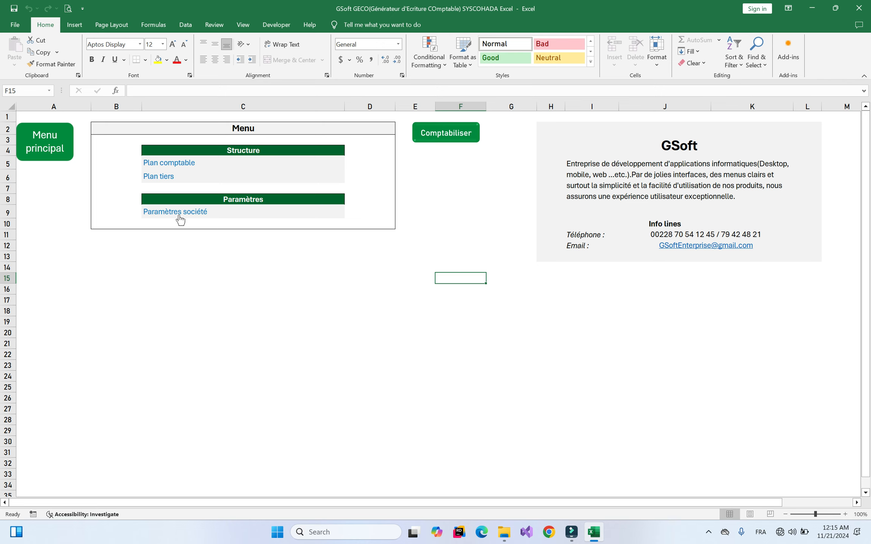
click(178, 213)
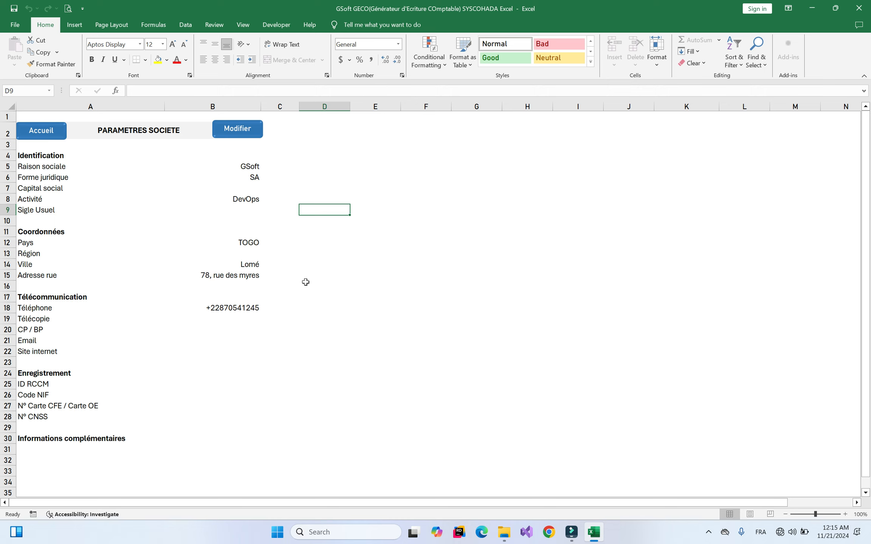
click(238, 130)
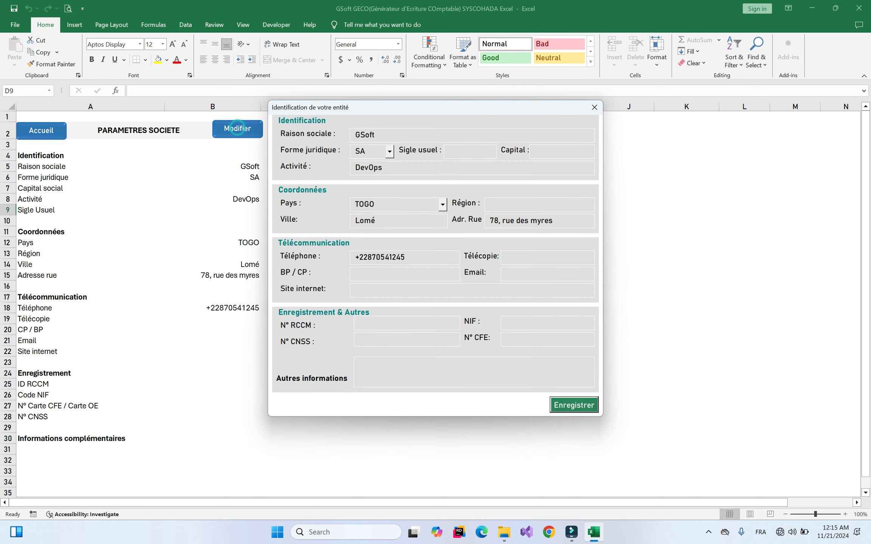
drag(421, 112, 462, 153)
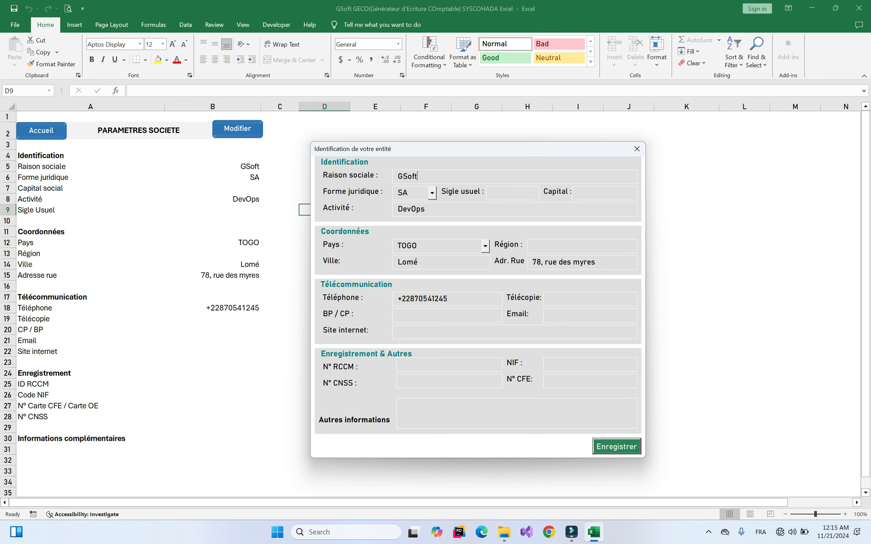
Enter the company e-mail address in the Email field, save, and confirm the message
click(554, 317)
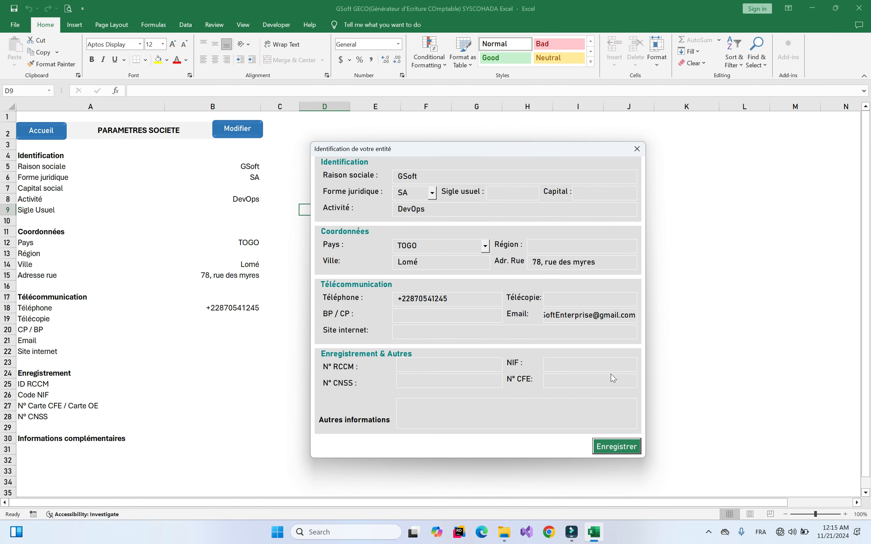
click(629, 451)
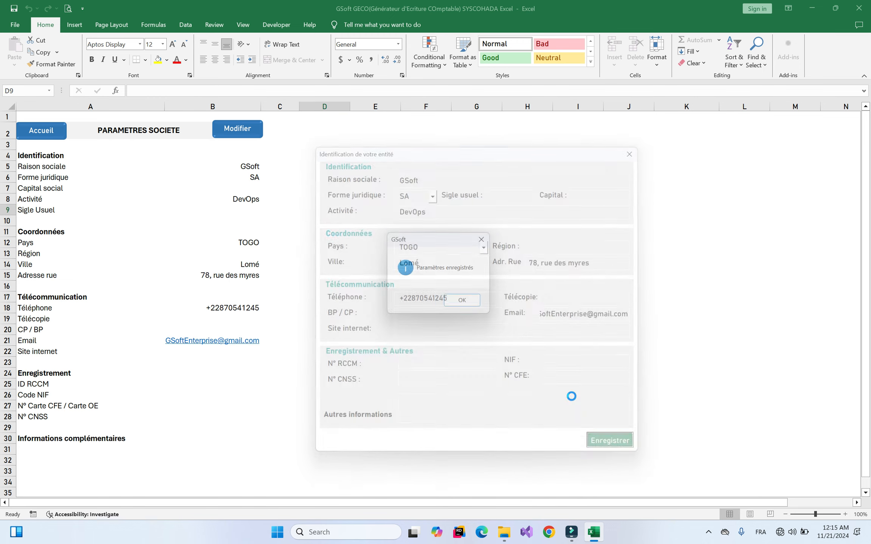
click(470, 308)
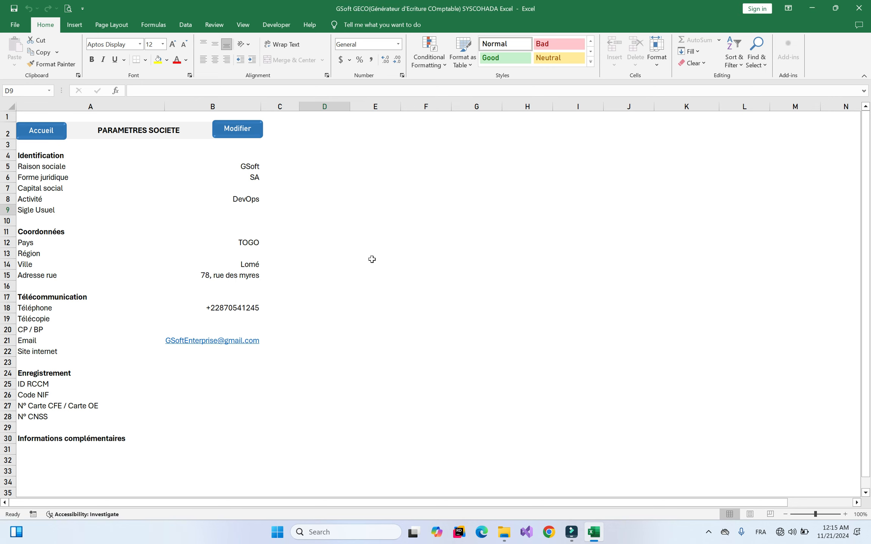
Return to the Menu sheet and bring the Demo folder window forward from the taskbar
click(30, 125)
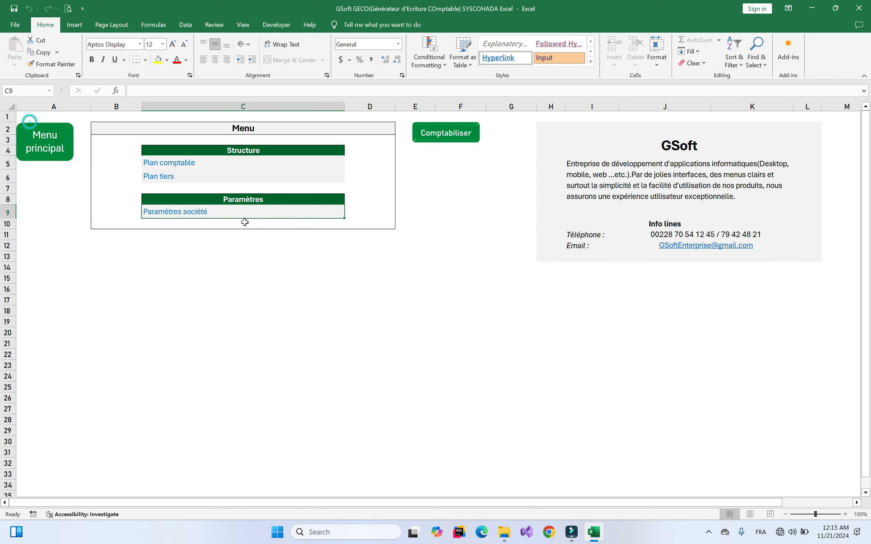
click(446, 198)
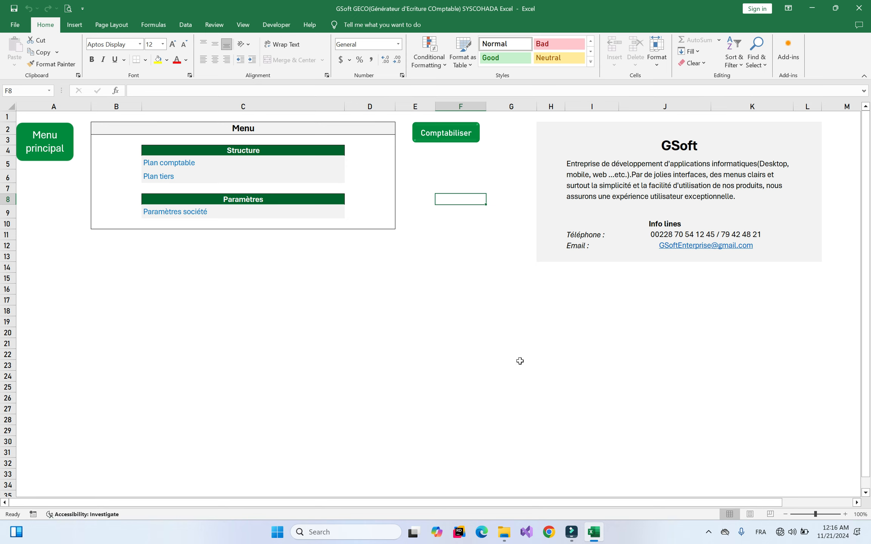
mouse_move(509, 534)
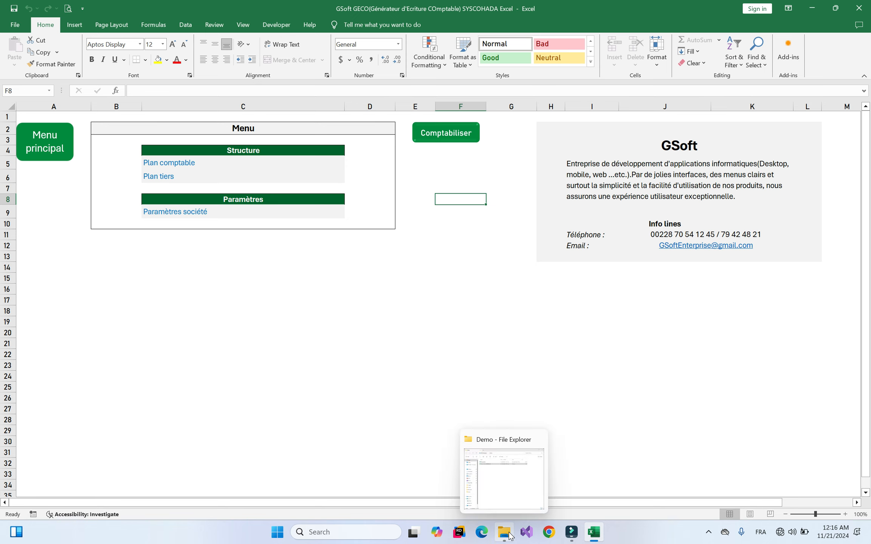
click(504, 478)
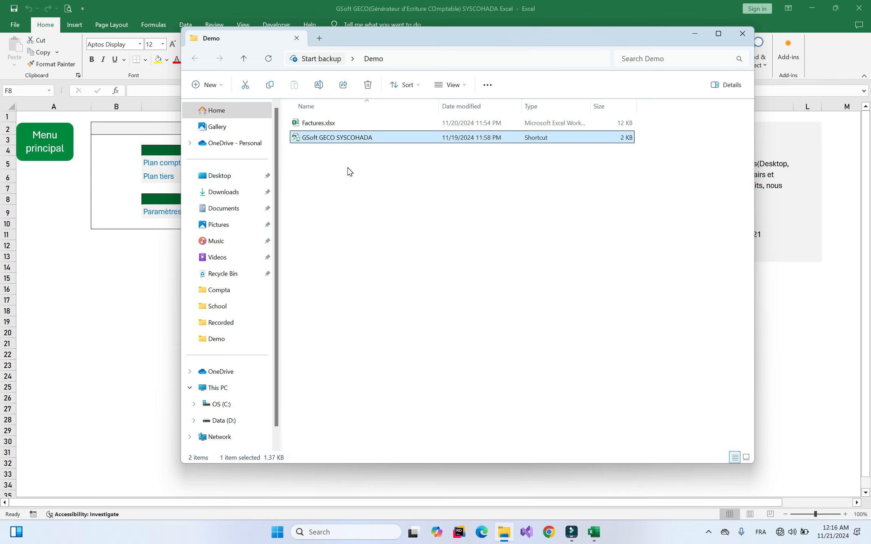
Open Factures.xlsx and review its DOIT sales invoice and AVOIR return invoice sheets
double_click(329, 122)
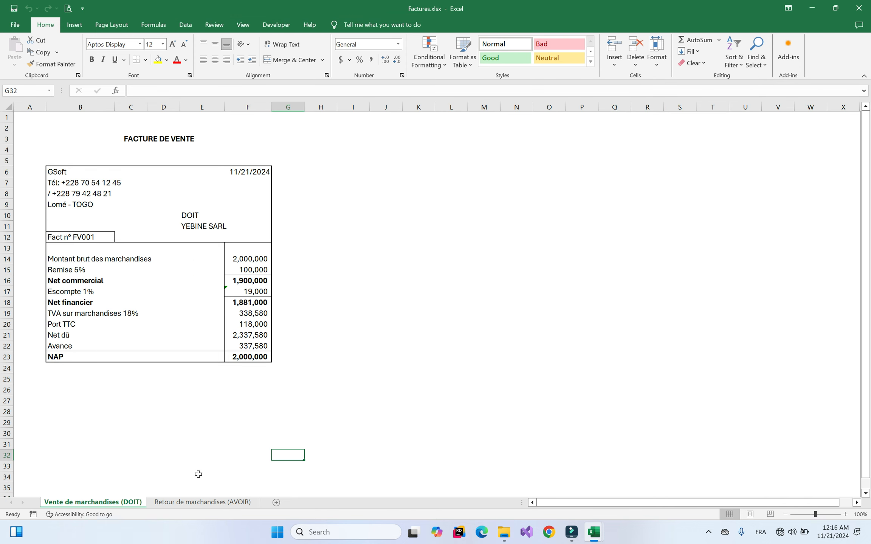
click(203, 502)
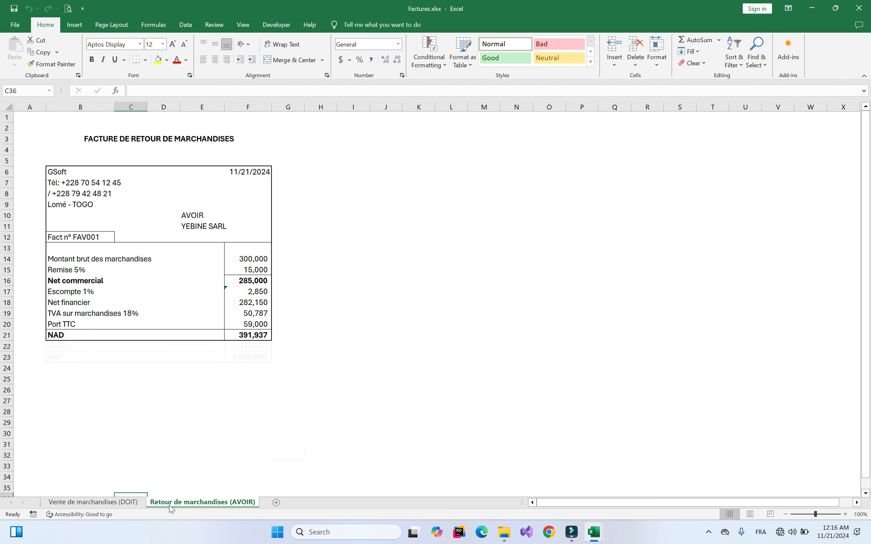
click(125, 502)
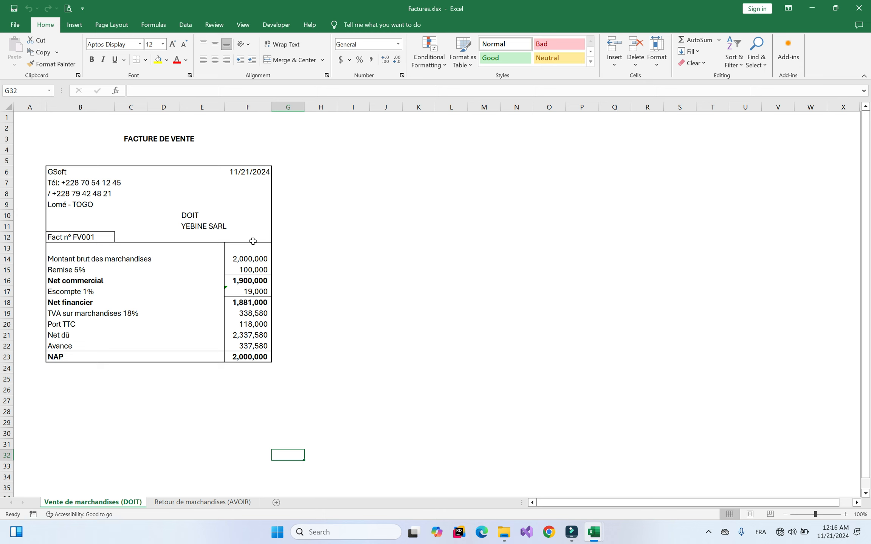
right_click(227, 502)
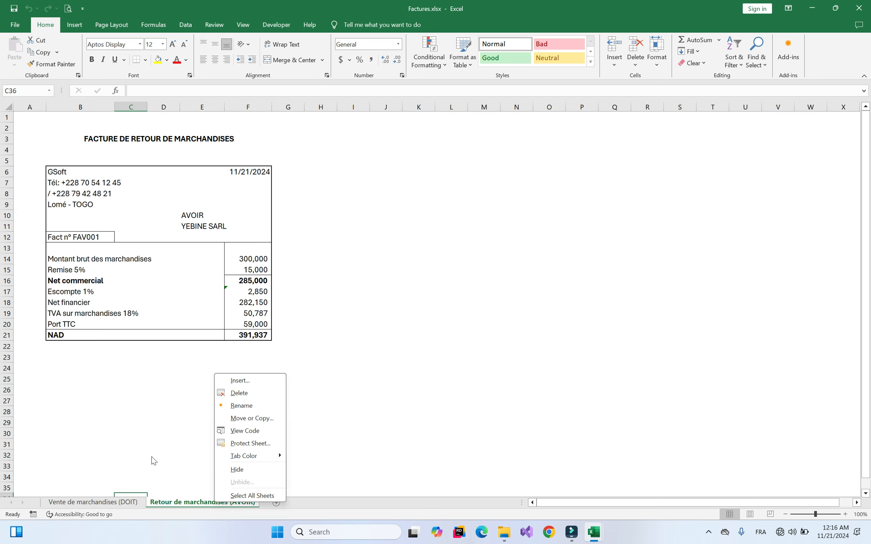
key(Escape)
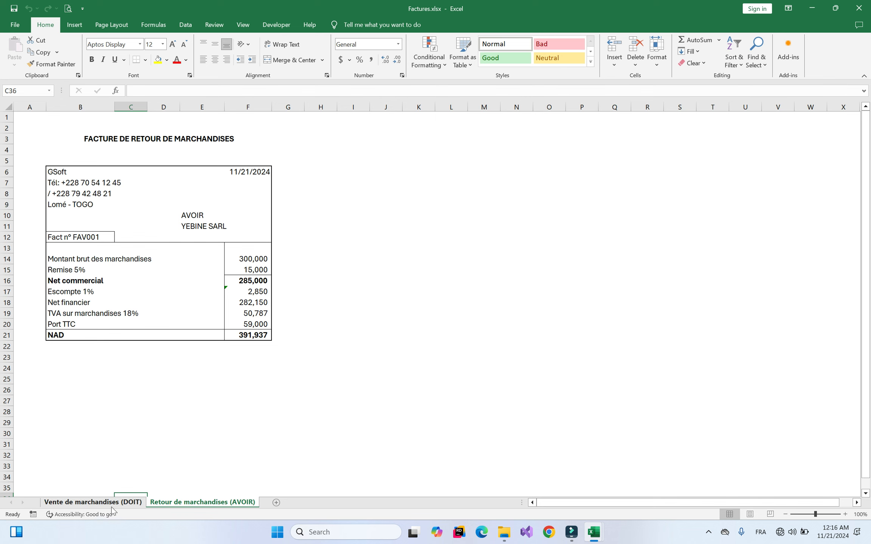
Run and close the accessibility check, then switch back to the GSoft GECO workbook
click(95, 513)
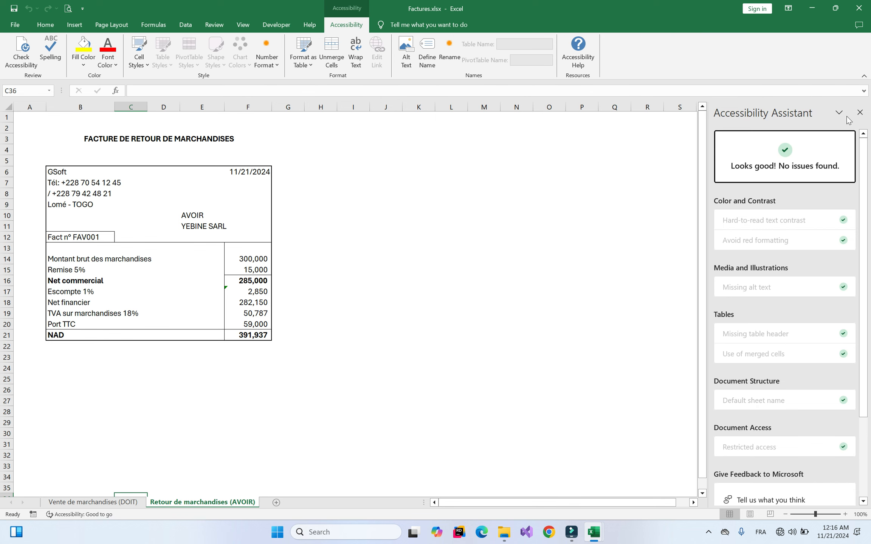
click(860, 112)
click(120, 502)
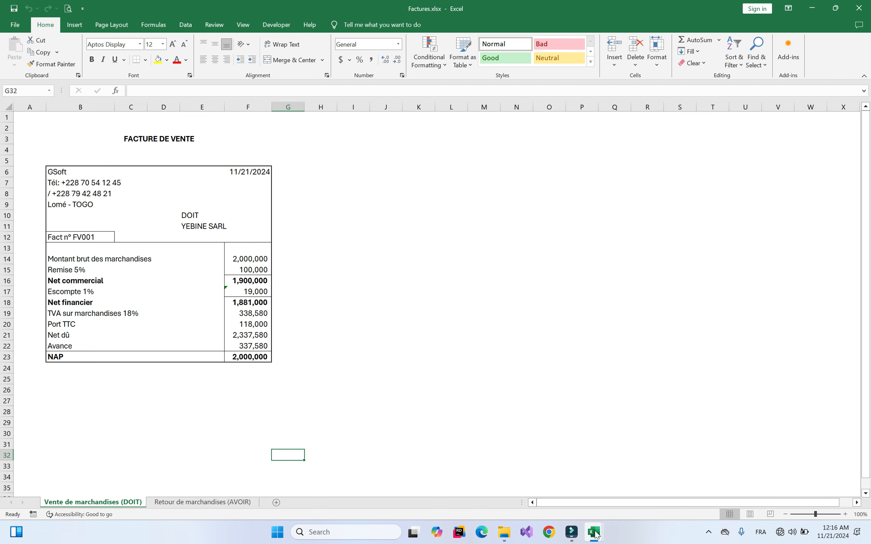
mouse_move(594, 533)
click(572, 487)
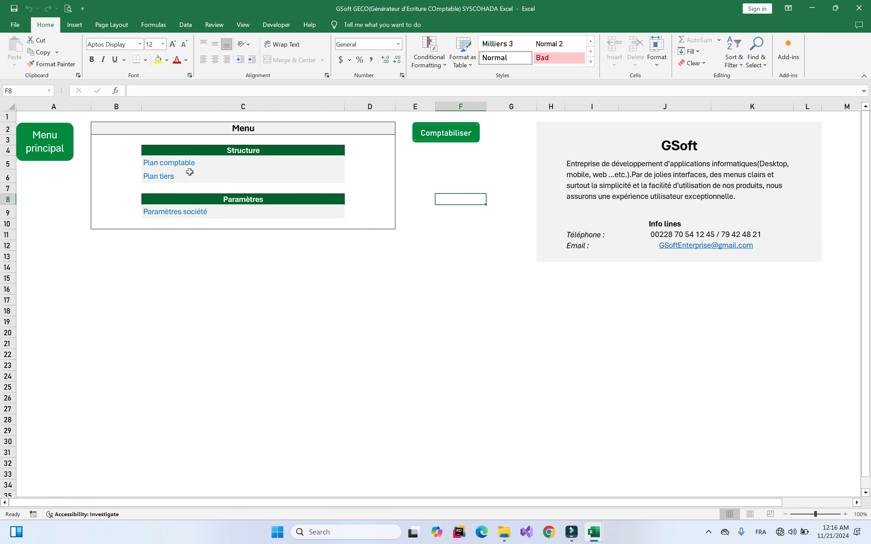
On Plan tiers, start a new third party 401GSoft titled GSoft SASU
click(156, 178)
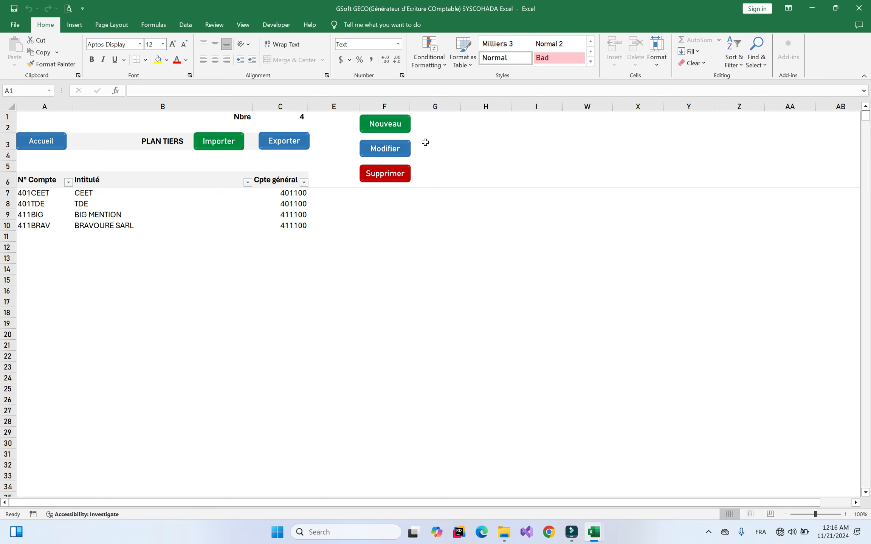
click(391, 126)
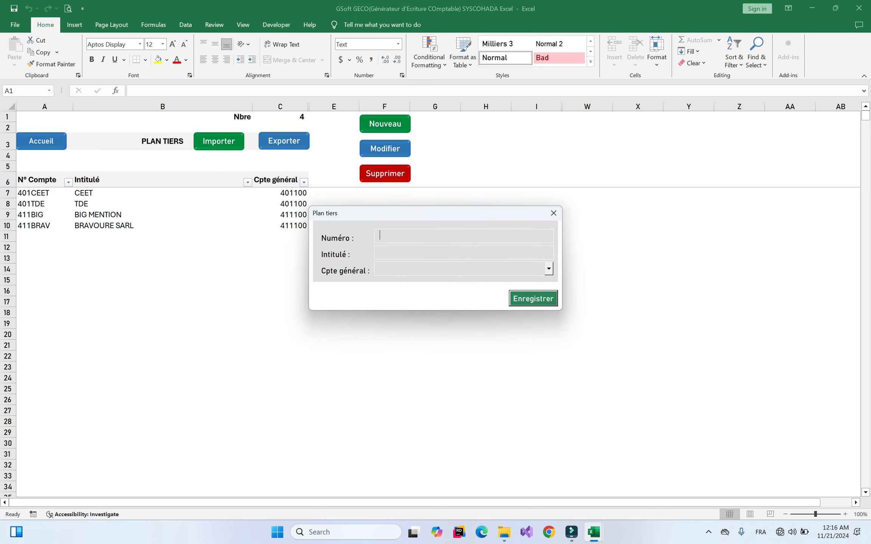
text(G)
key(BackSpace)
text(401)
text(GSoft)
key(BackSpace)
text(tGSoft SASU)
key(Tab)
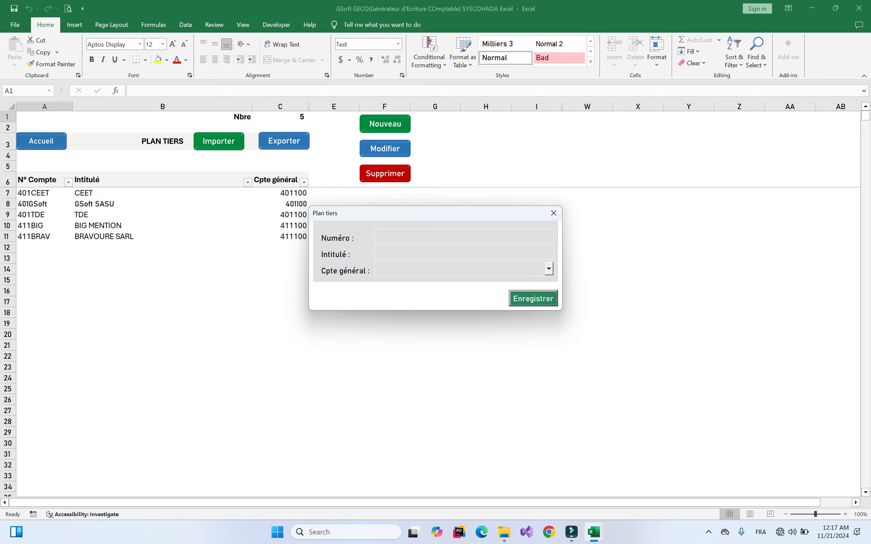
Add third party 411YEB YEBINE SARL under general account 411100 Clients, save it, and close the form
text(411YEB)
key(Tab)
text(YEBINE SARL)
key(Tab)
key(Down)
key(Return)
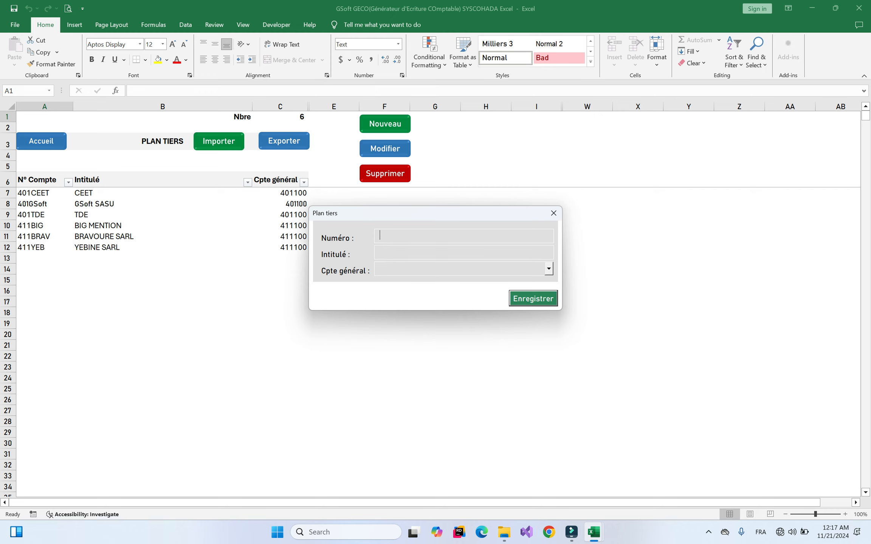
click(553, 214)
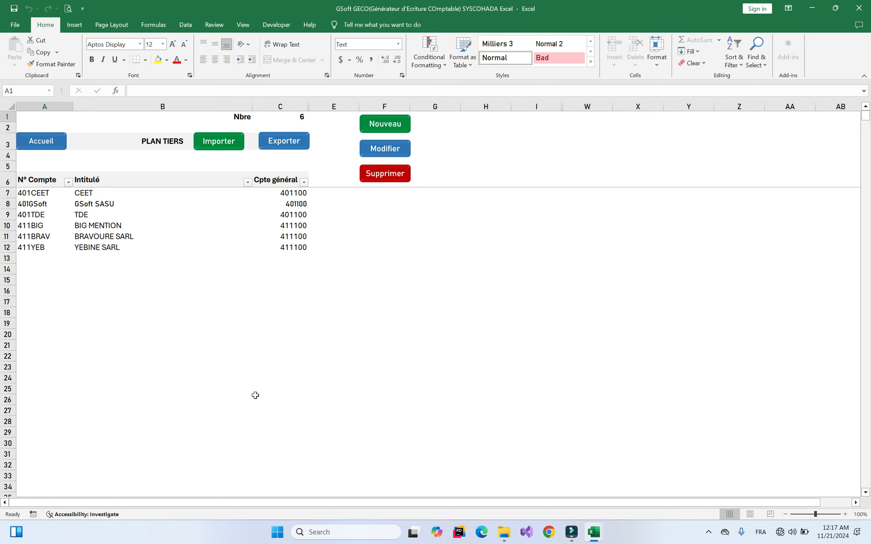
Return to the Menu sheet and launch the Yebine assistant, moving its window up
click(44, 143)
click(448, 185)
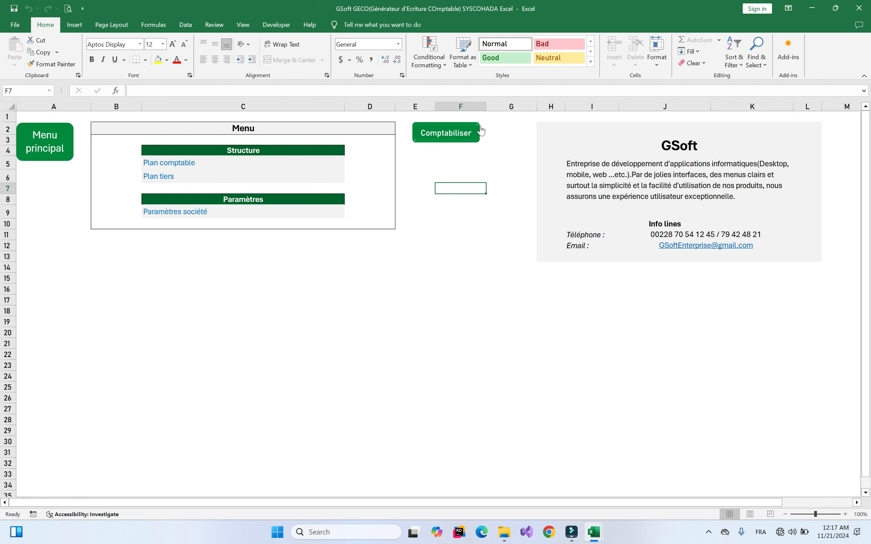
click(445, 135)
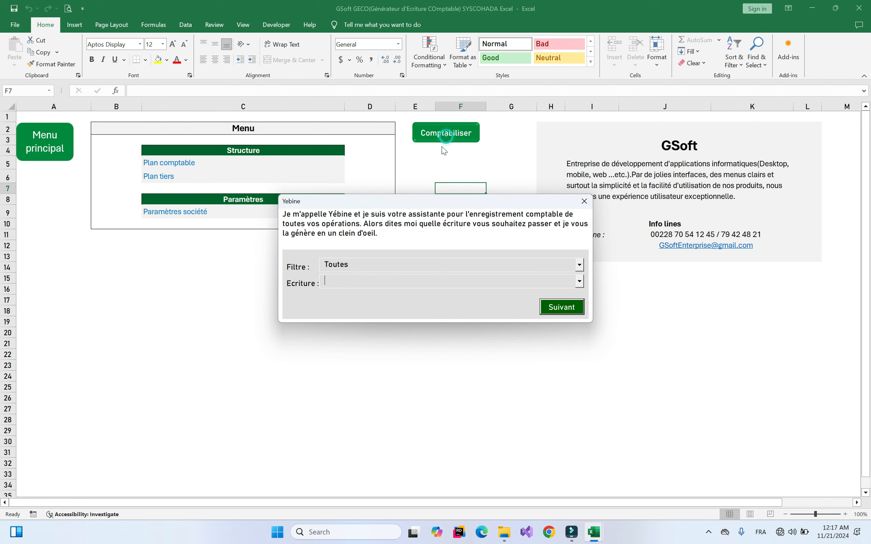
drag(429, 203, 380, 153)
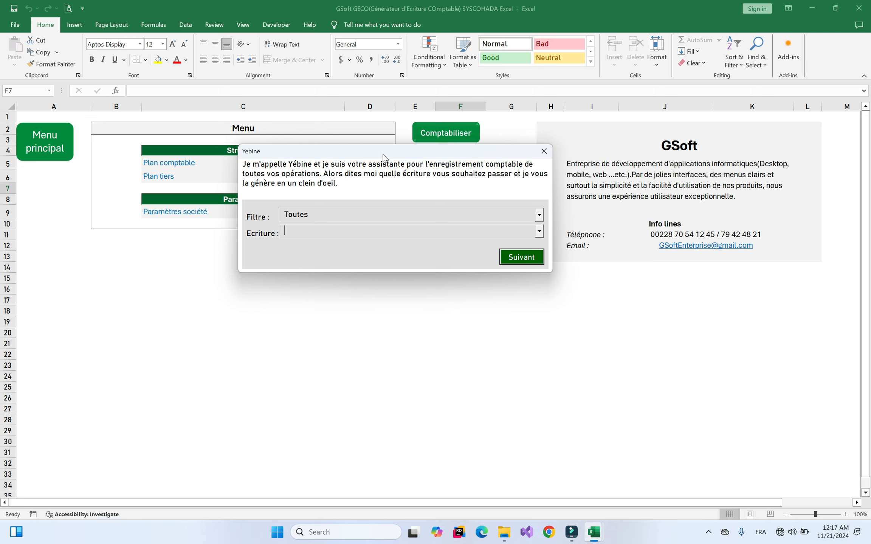
Set the Yebine Filtre to Facturation to narrow the entry types
click(427, 218)
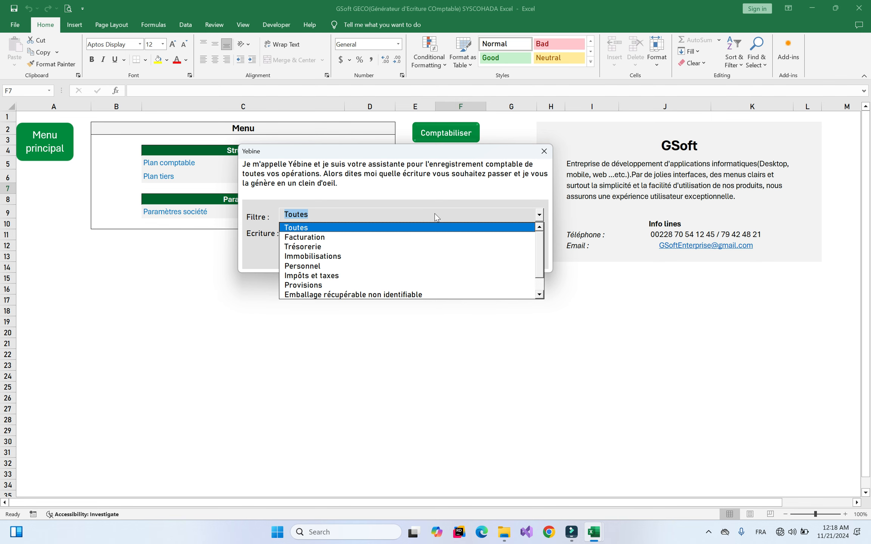
click(426, 217)
click(443, 235)
drag(541, 249, 532, 307)
click(457, 216)
click(458, 216)
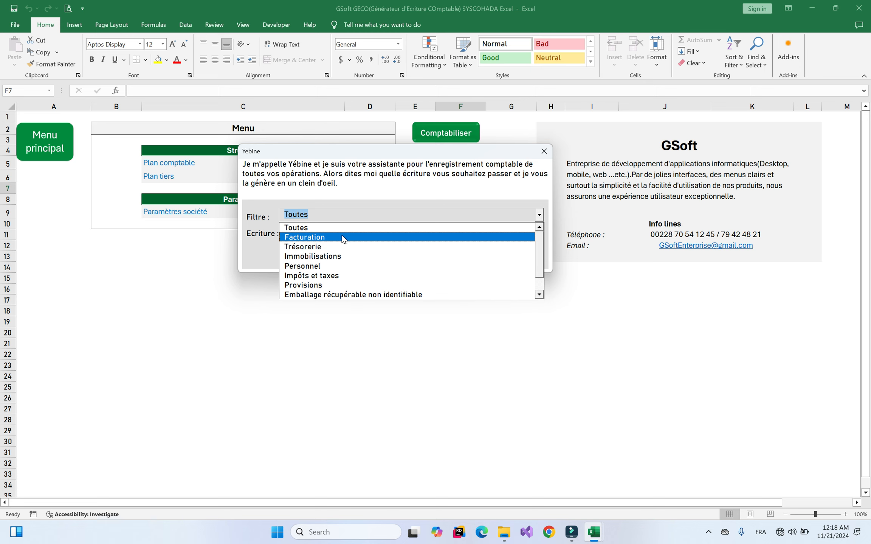
click(543, 262)
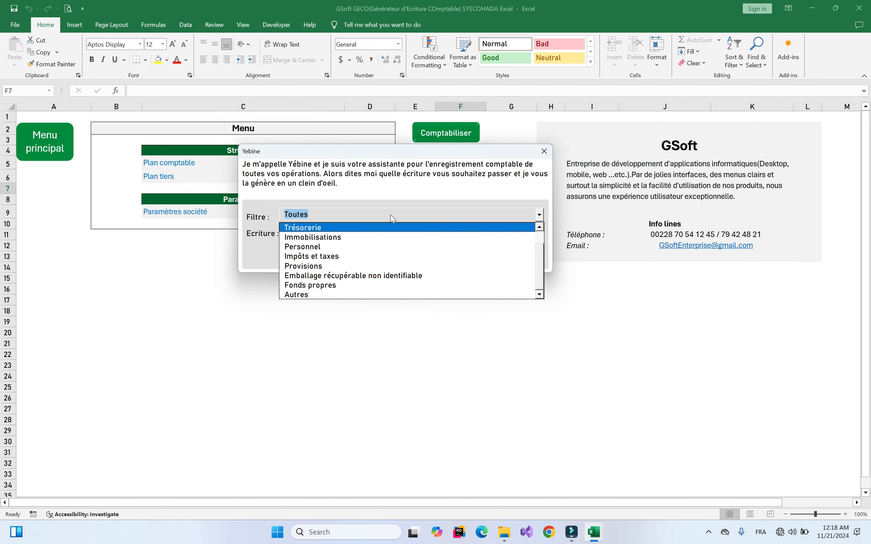
scroll(539, 258, up, 1)
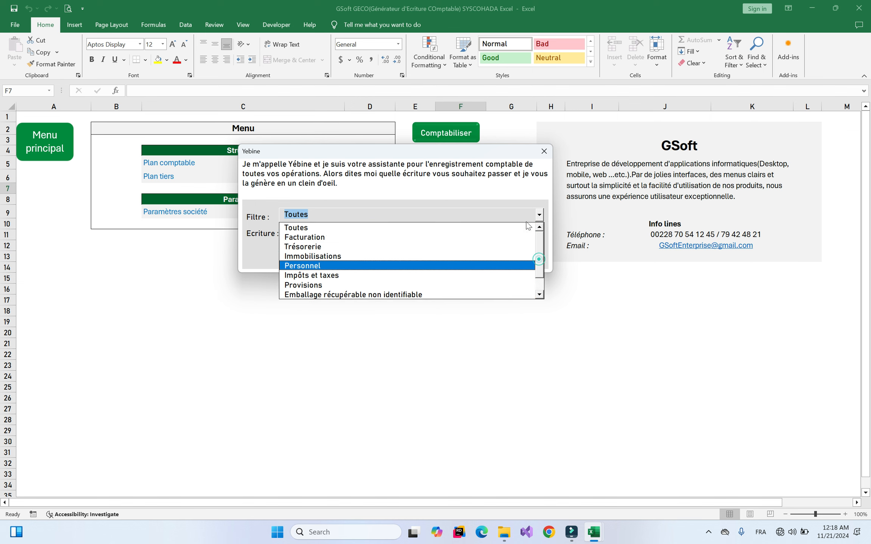
click(326, 237)
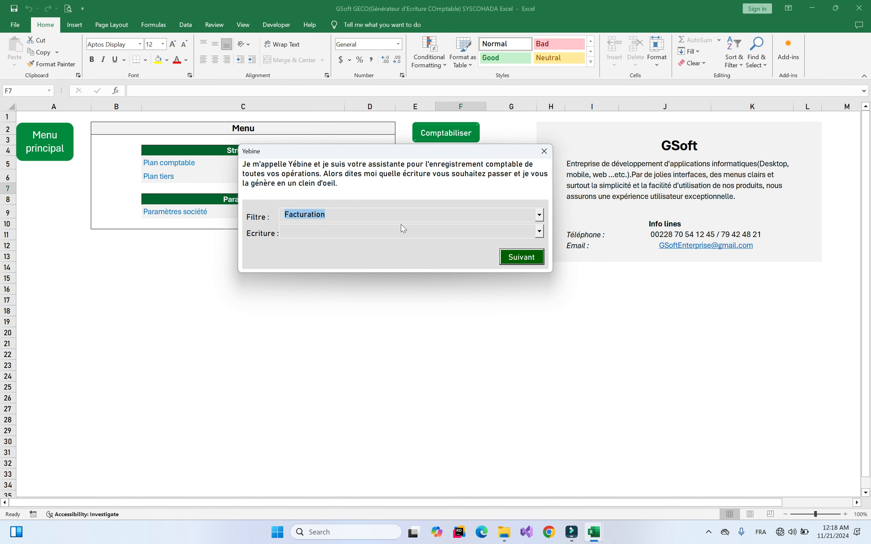
Browse the billing entry types, then check the invoice in Factures.xlsx and return
click(459, 232)
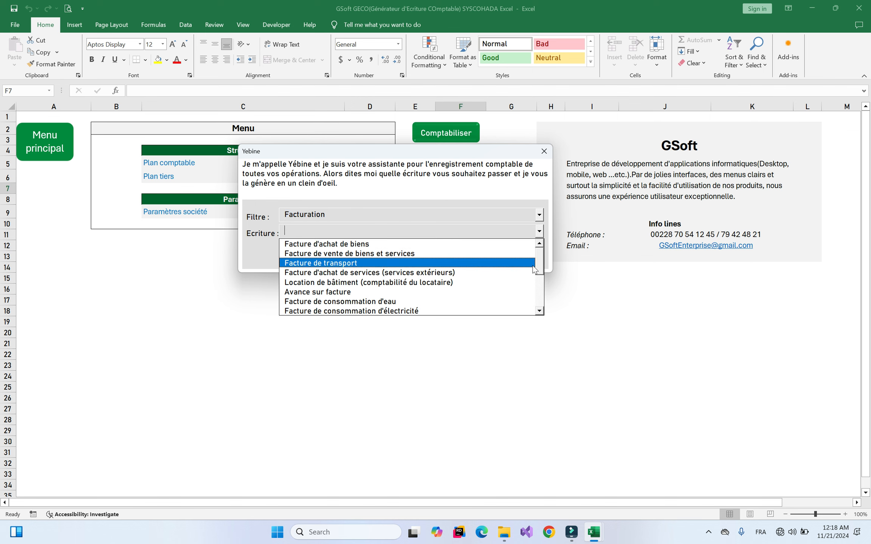
mouse_move(538, 260)
mouse_down()
mouse_move(542, 296)
mouse_move(543, 257)
mouse_up()
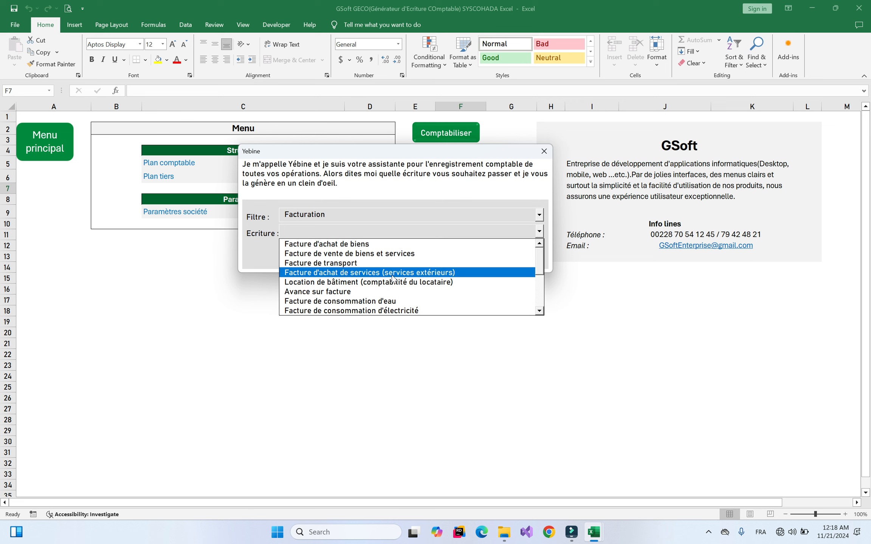
mouse_move(540, 260)
mouse_down()
mouse_move(542, 300)
mouse_move(541, 257)
mouse_up()
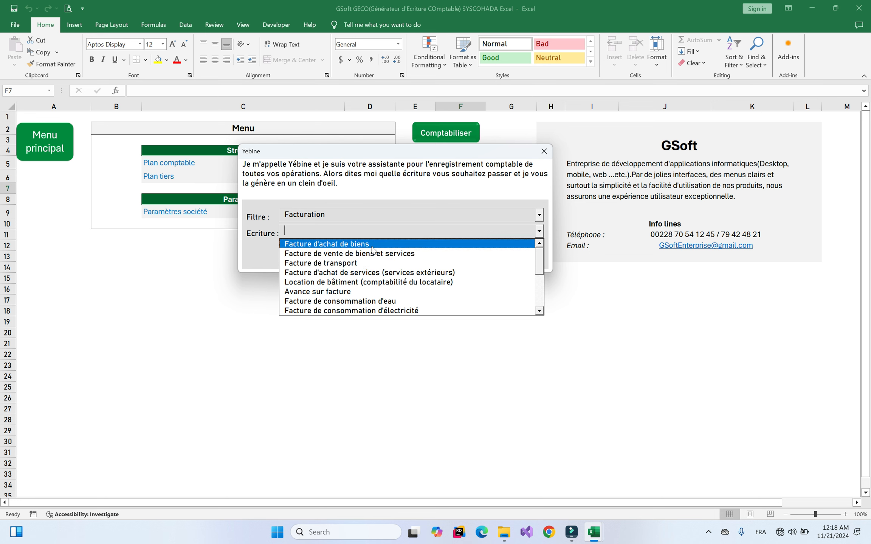
click(386, 228)
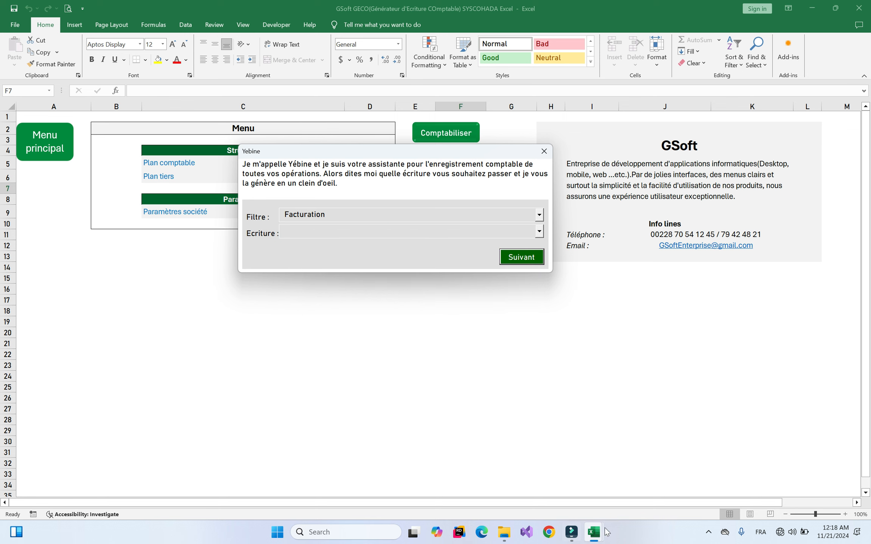
mouse_move(594, 533)
click(637, 480)
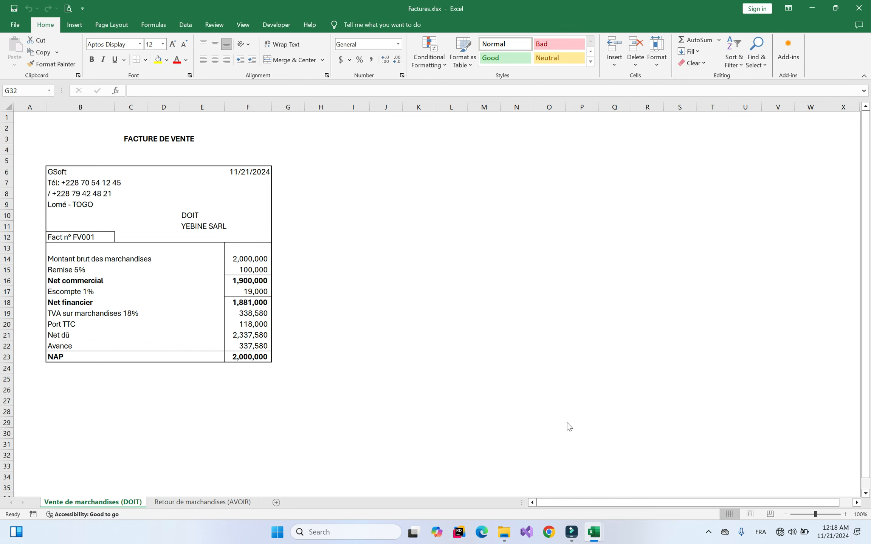
mouse_move(600, 529)
click(560, 480)
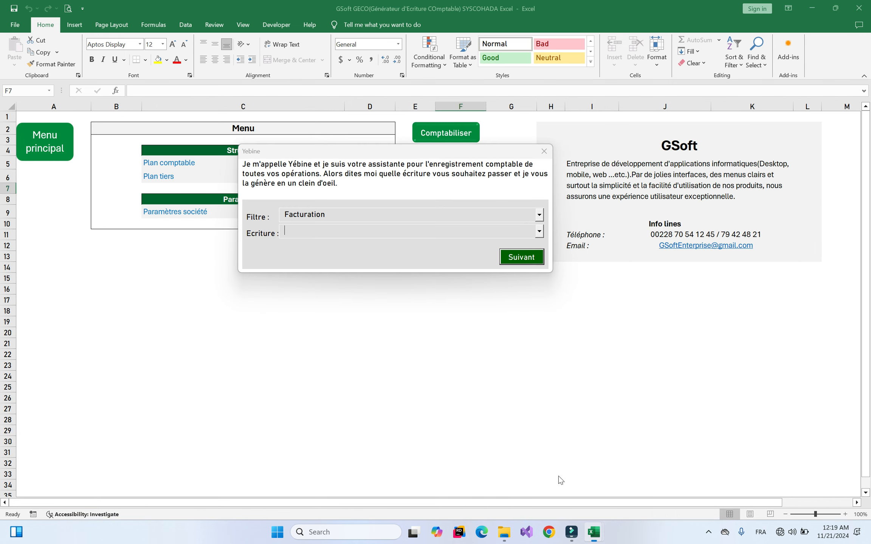
Select Facture de vente de biens et services and continue to its first question
click(391, 233)
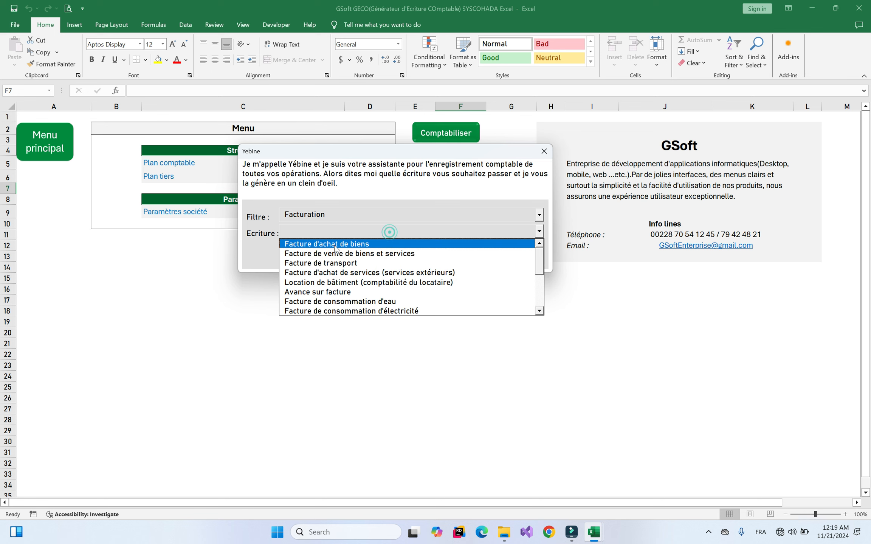
click(391, 255)
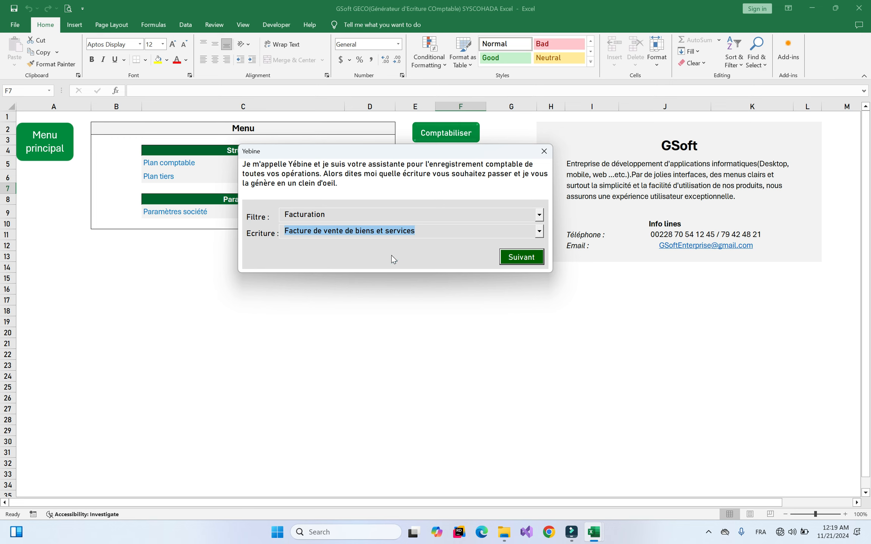
key(Return)
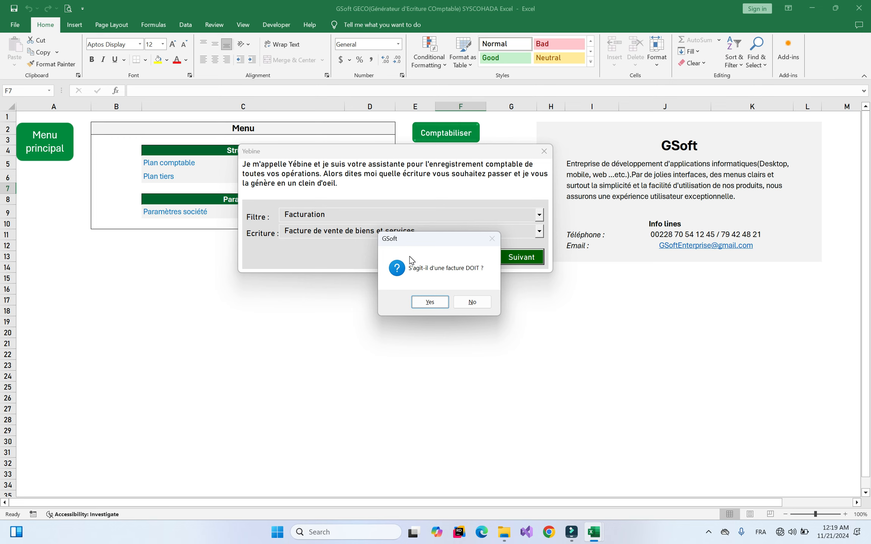
Answer Yes to DOIT and No to régularisation, using accounts 411100 Clients and 411YEB YEBINE SARL
click(430, 302)
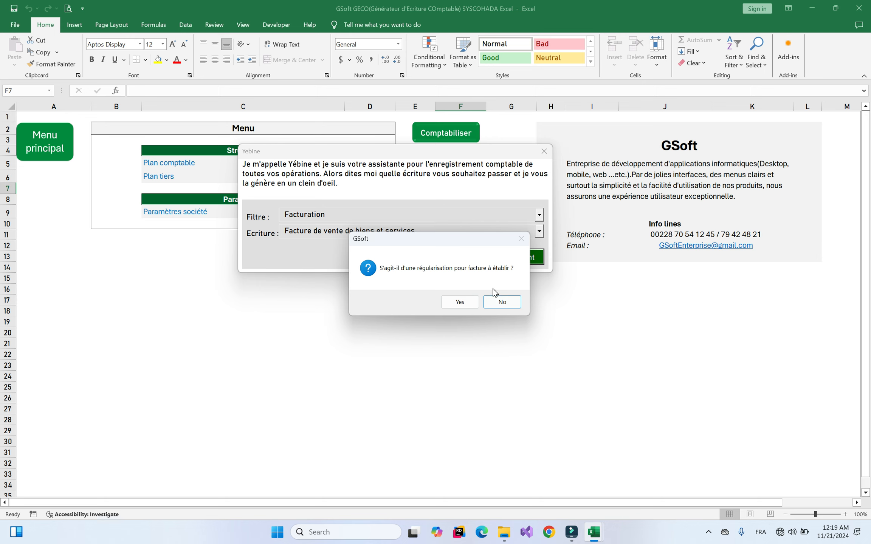
click(501, 302)
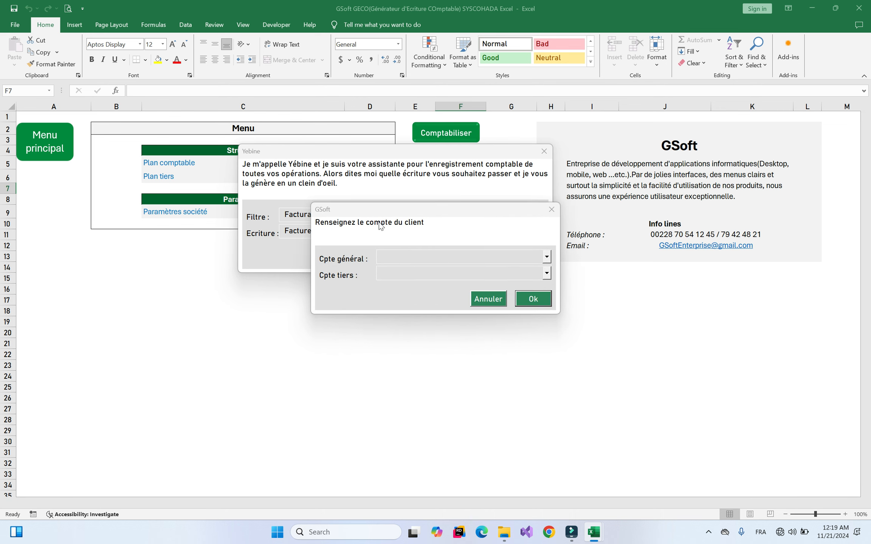
click(454, 257)
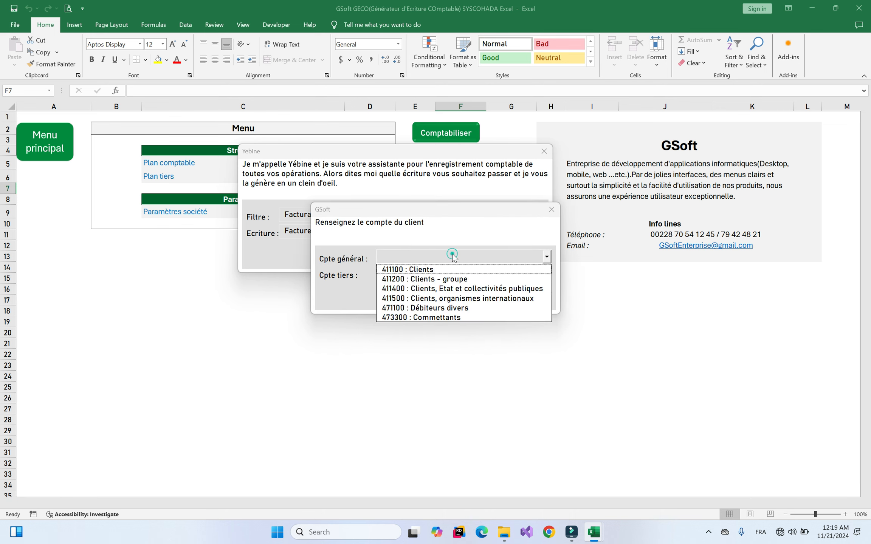
click(433, 259)
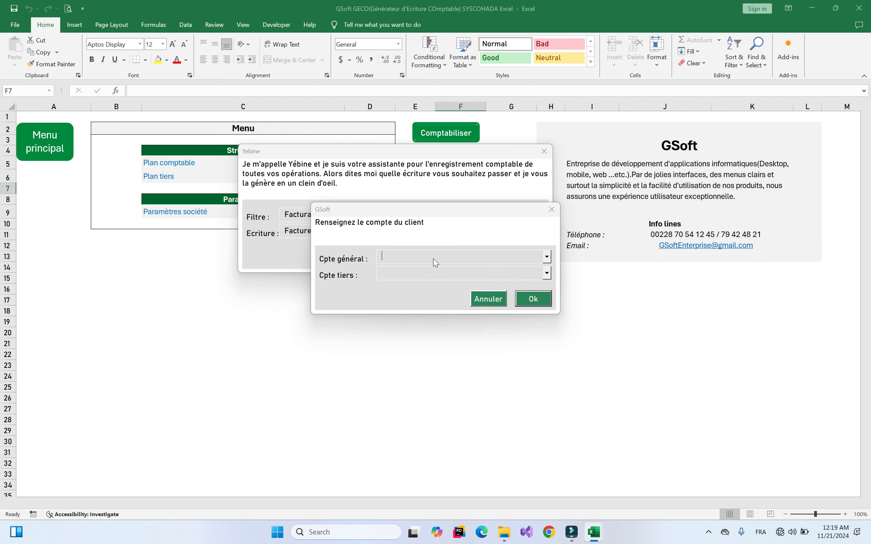
click(408, 276)
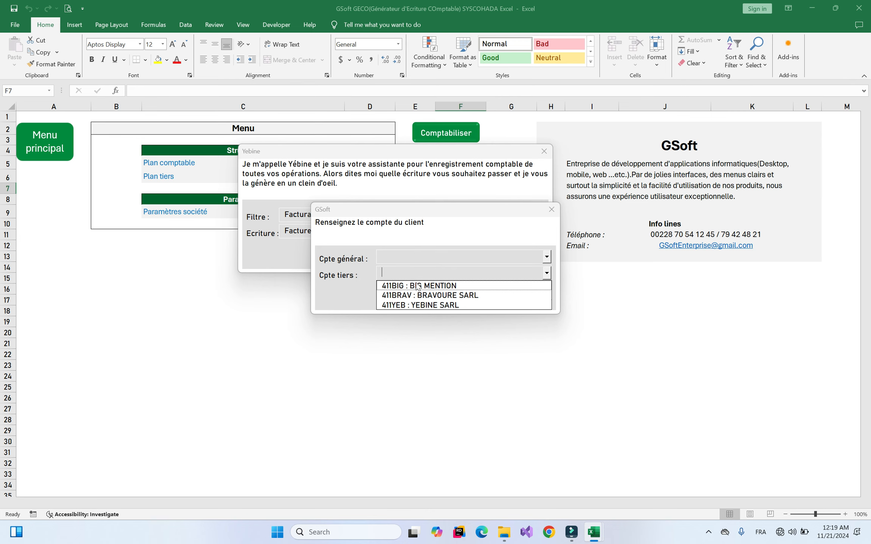
click(423, 305)
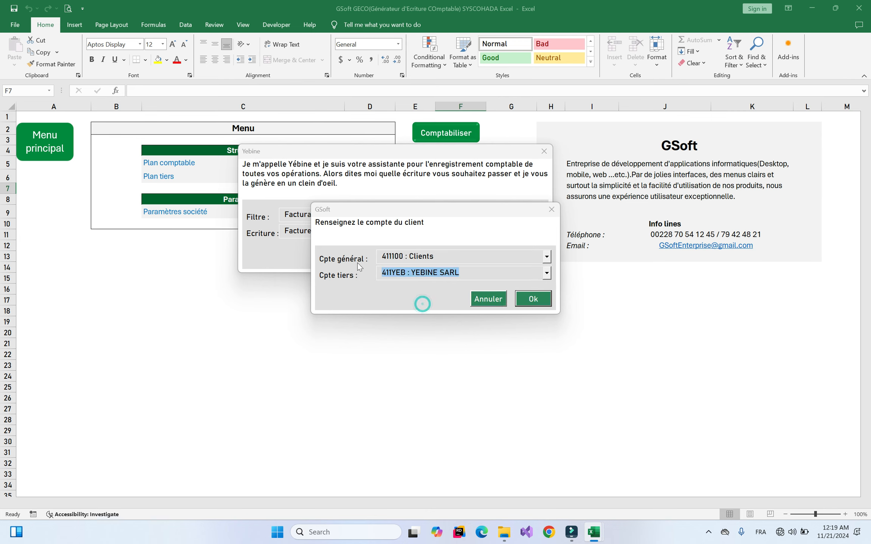
click(538, 299)
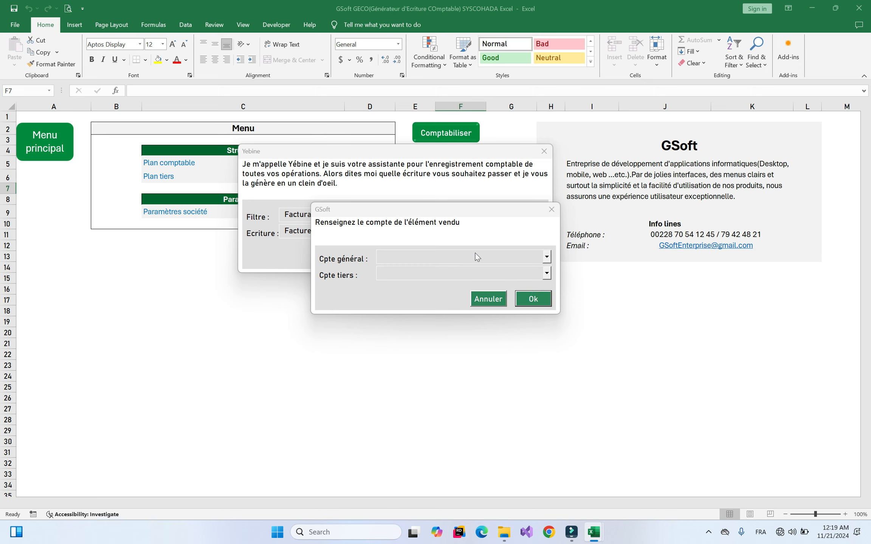
Set the sold item's general account to 701100 : Dans la région and confirm it
mouse_move(594, 532)
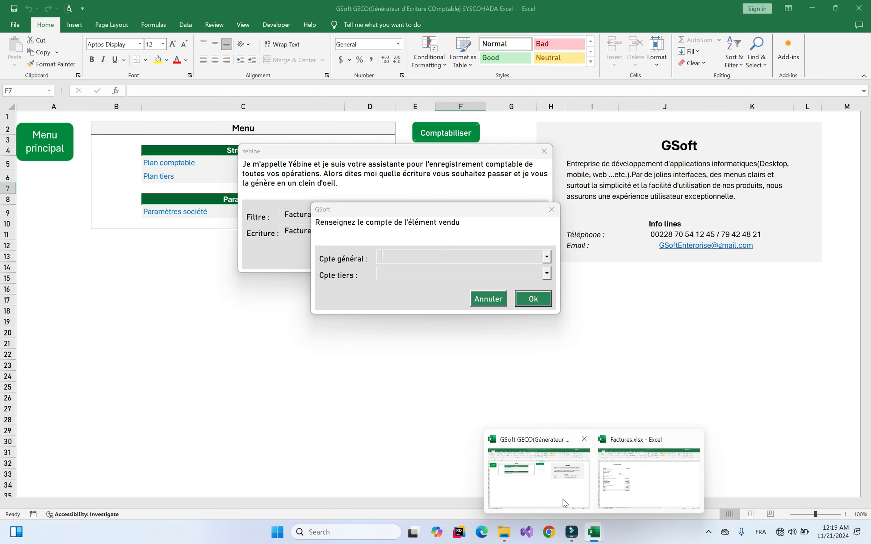
mouse_move(634, 483)
click(425, 257)
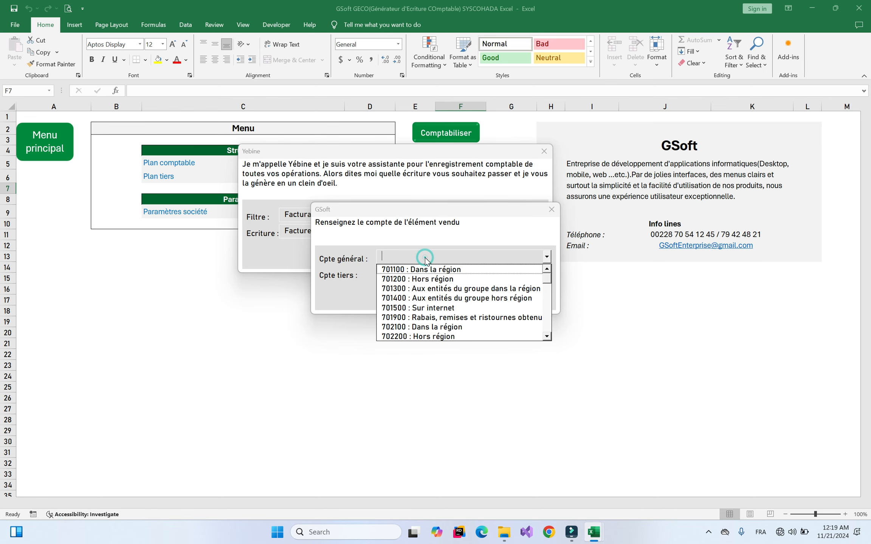
click(425, 257)
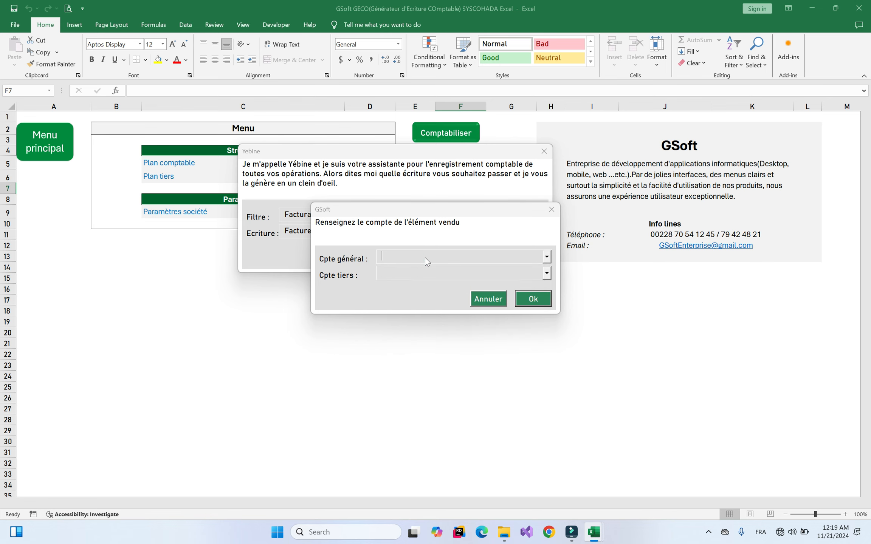
key(Down)
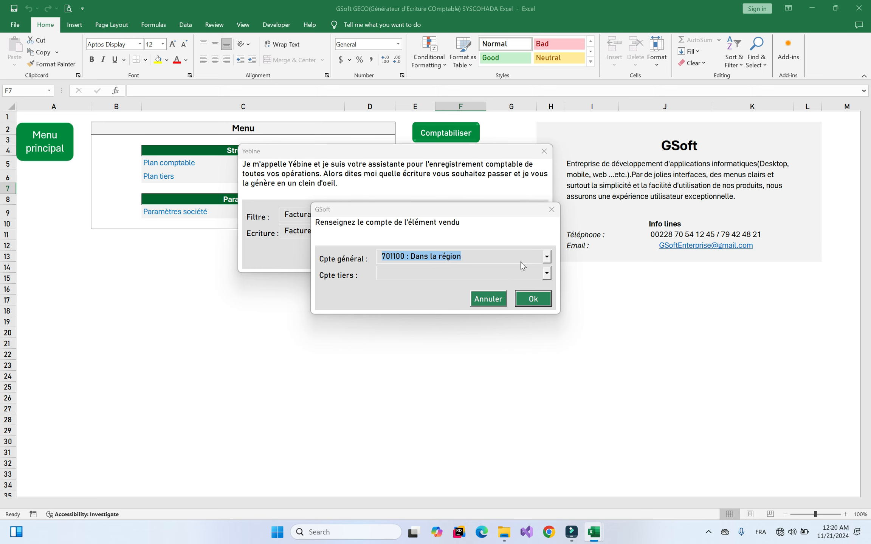
click(533, 299)
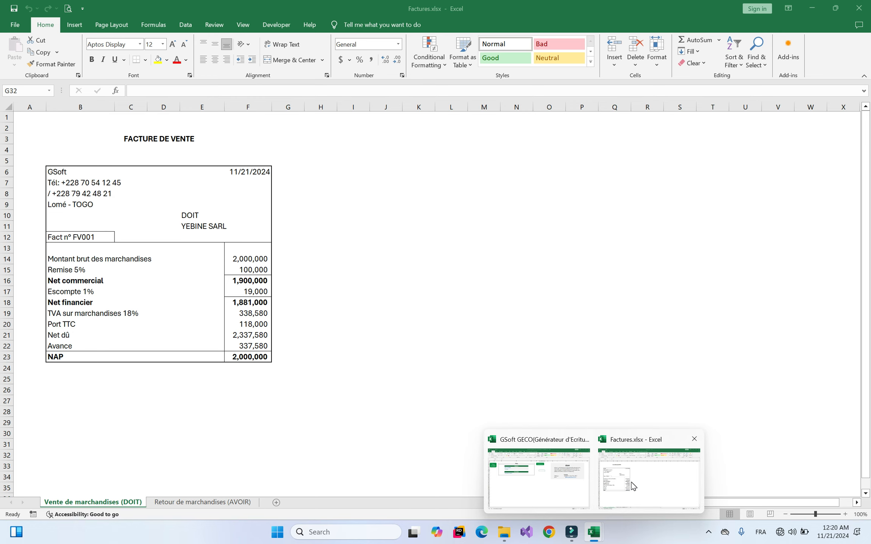
Enter 1,700,000 as the net commercial and decline adding another sold item
click(566, 483)
text(1700000)
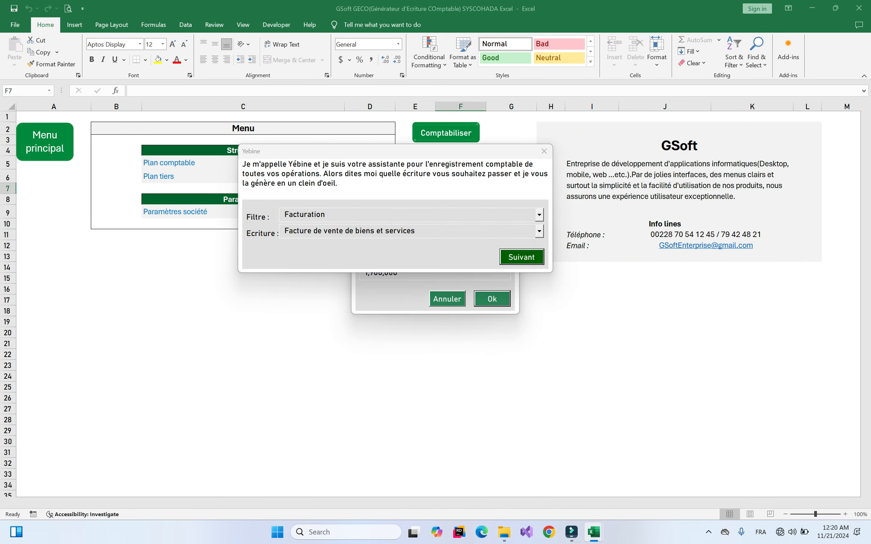
key(Return)
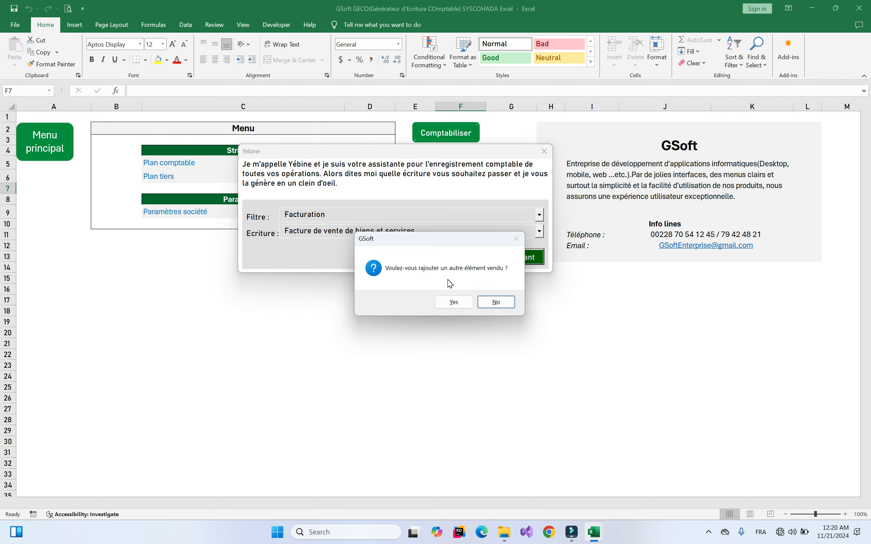
mouse_move(593, 532)
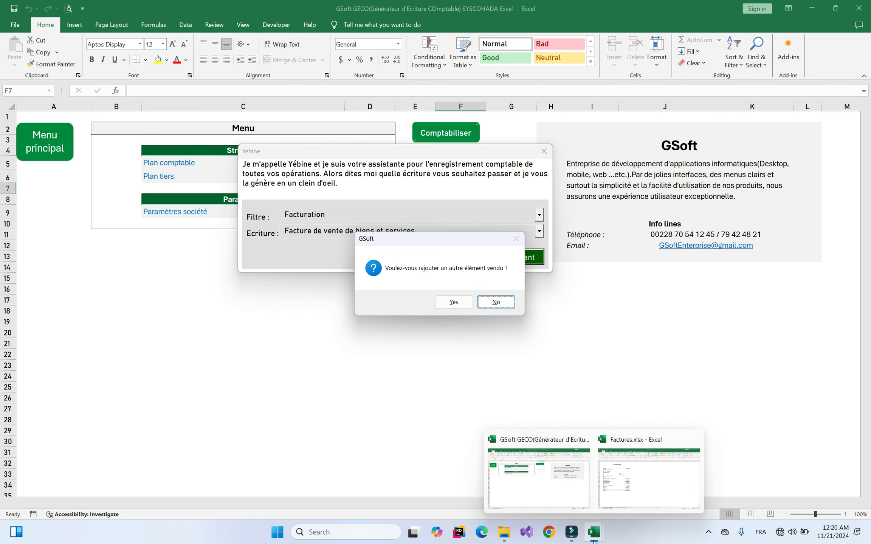
mouse_move(631, 485)
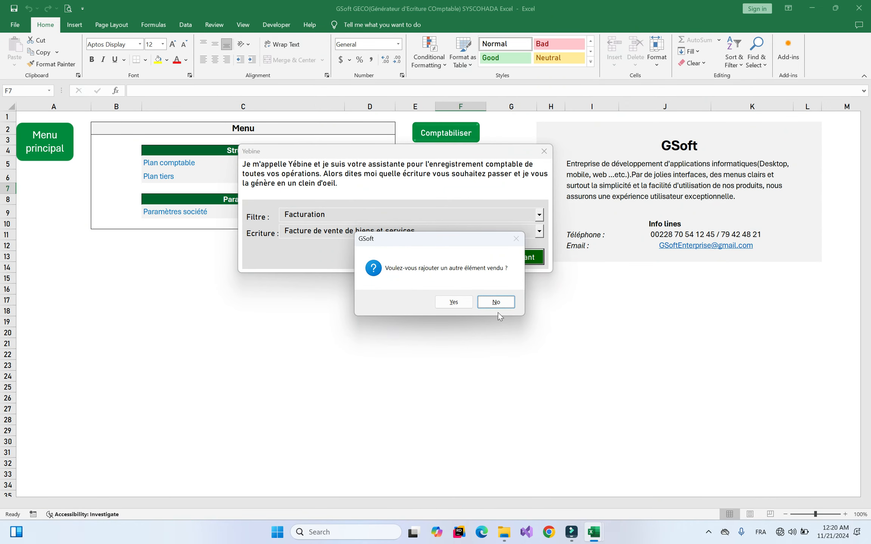
click(496, 302)
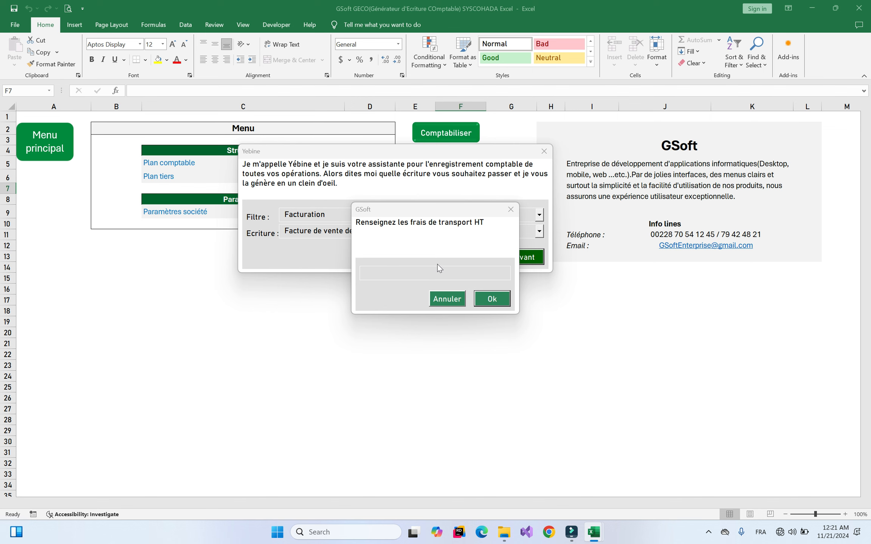
Enter 100,000 as the transport cost
mouse_move(601, 524)
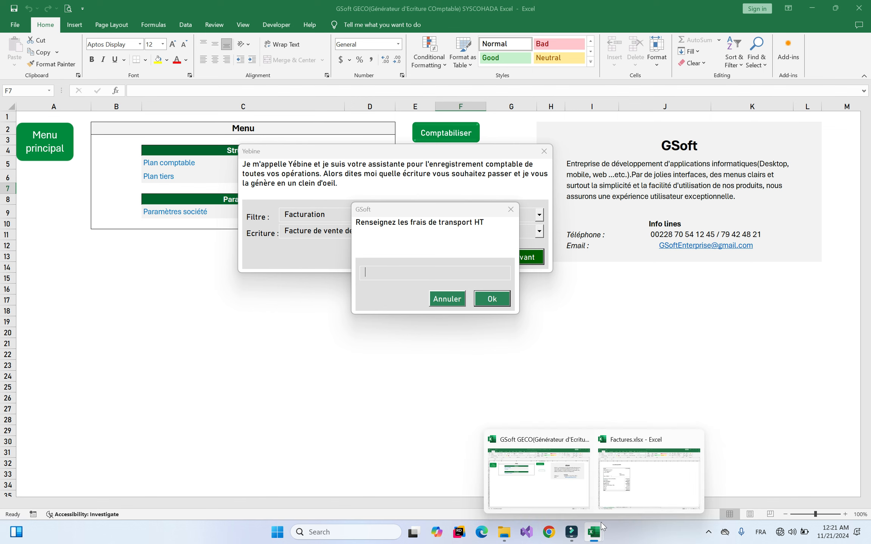
mouse_move(625, 485)
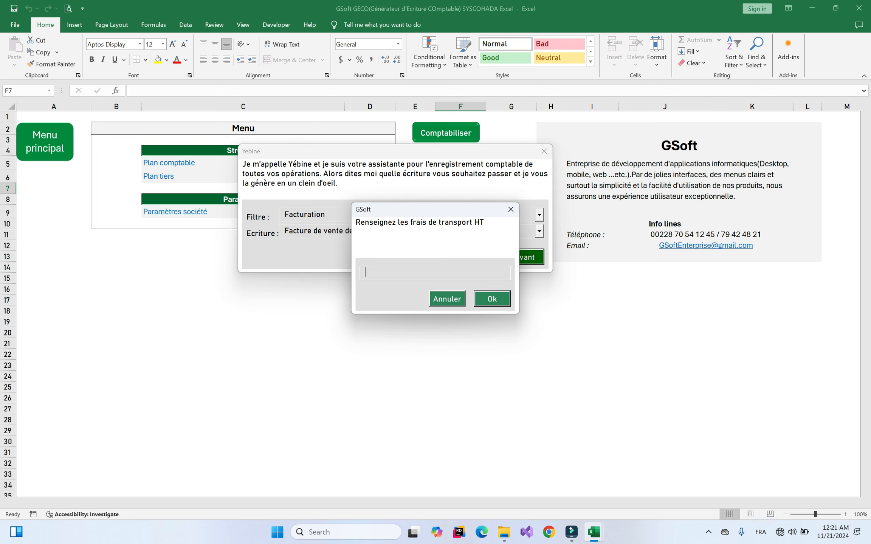
text(1000000)
key(Return)
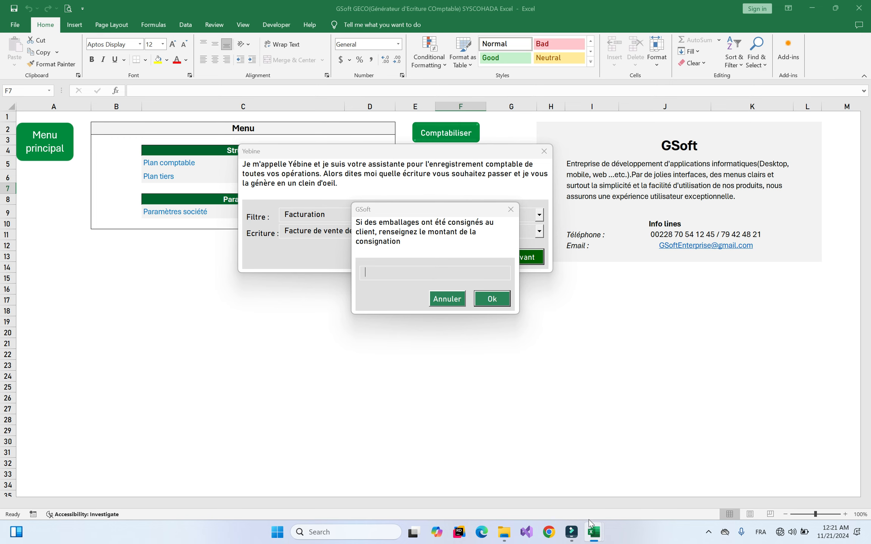
Leave consignment empty, then enter a 19,000 escompte and a 337,580 advance received
click(641, 493)
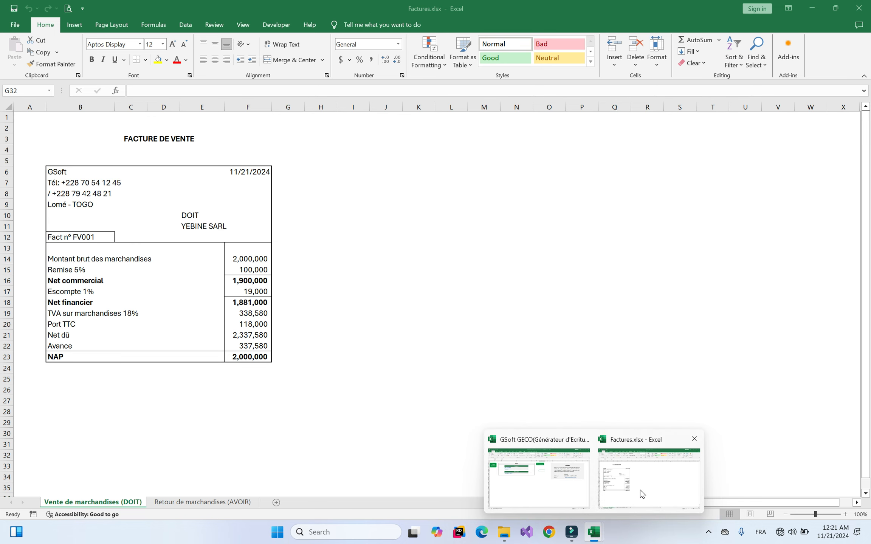
click(563, 482)
key(Return)
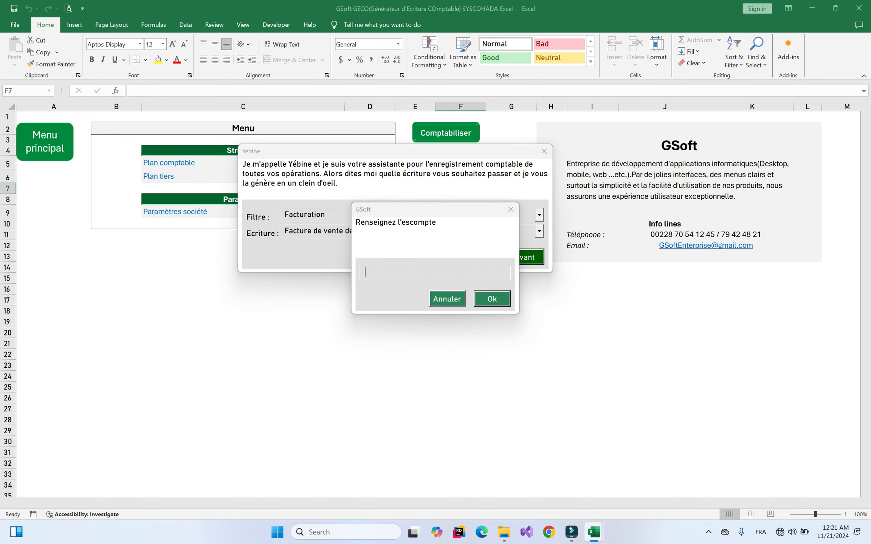
mouse_move(594, 533)
mouse_move(621, 499)
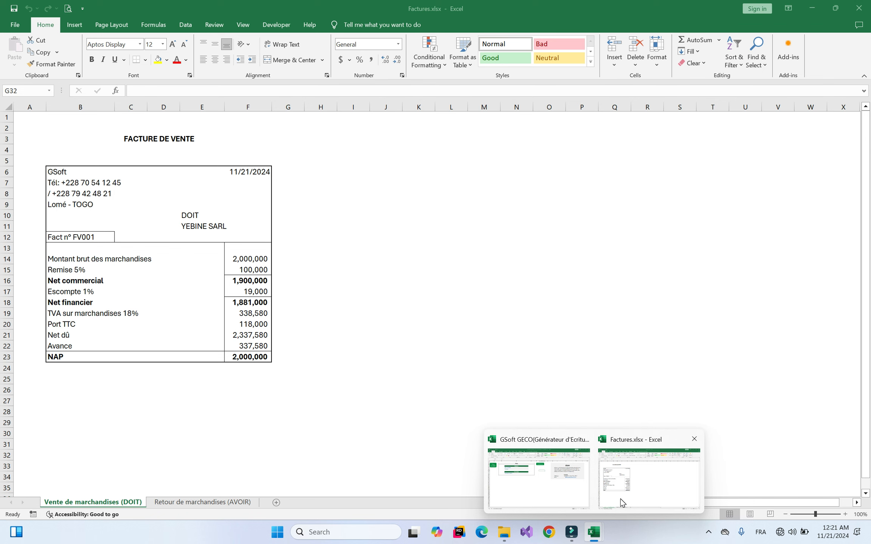
text(190000)
key(BackSpace)
key(Return)
text(337580)
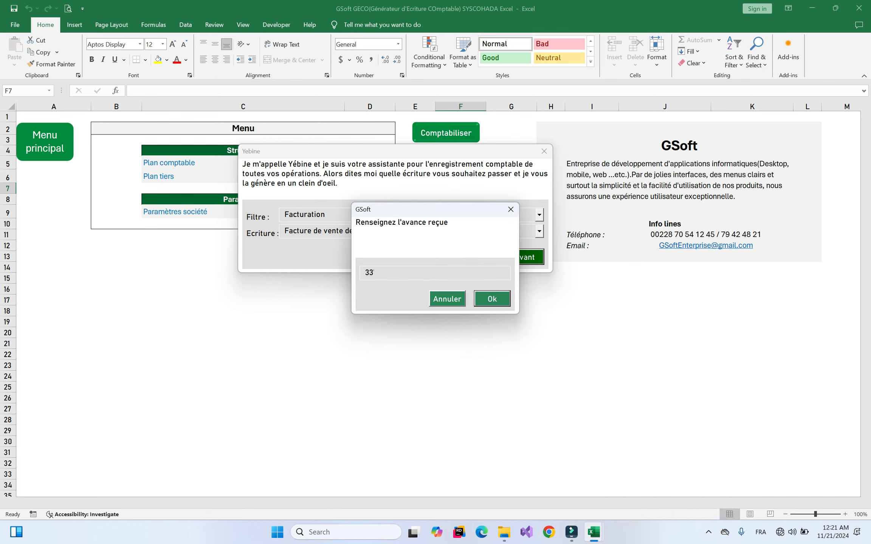
key(Return)
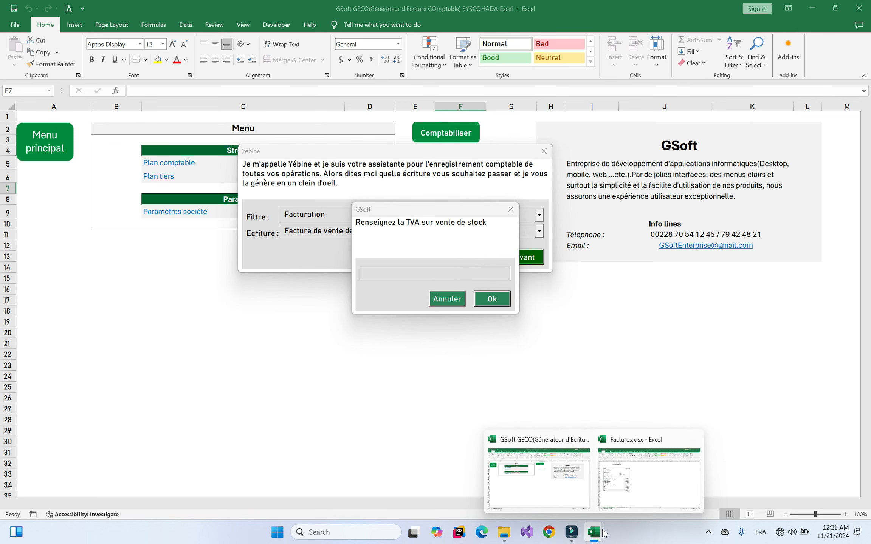
After checking Factures.xlsx, enter 350,000 sales VAT and 18,000 service VAT to generate the entry
click(619, 482)
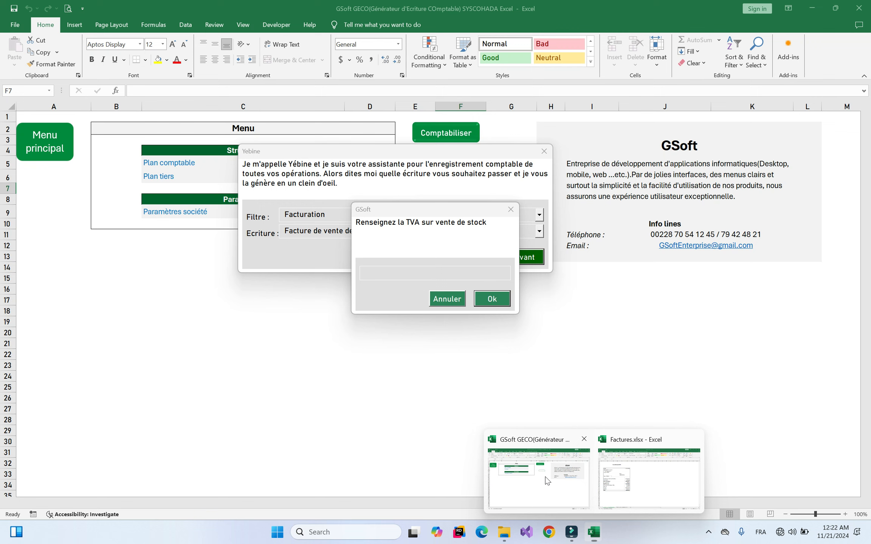
click(545, 477)
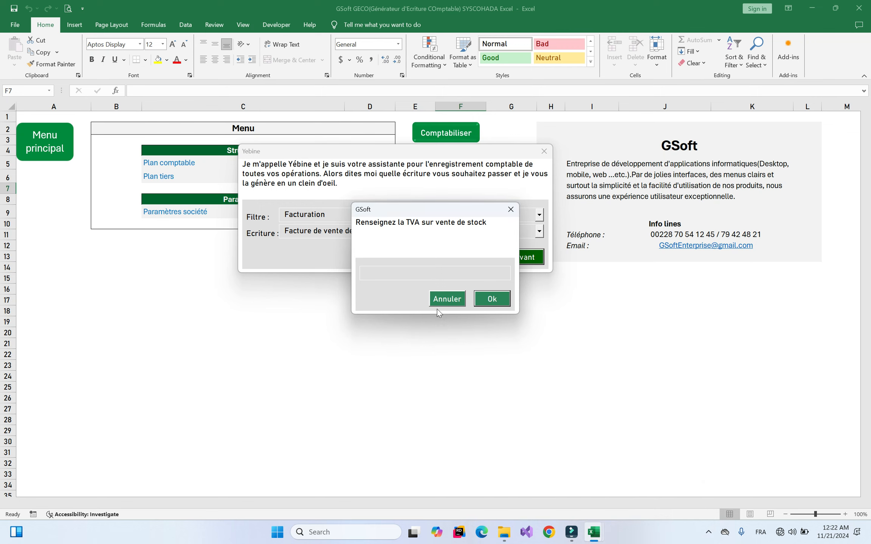
text(350000)
key(Return)
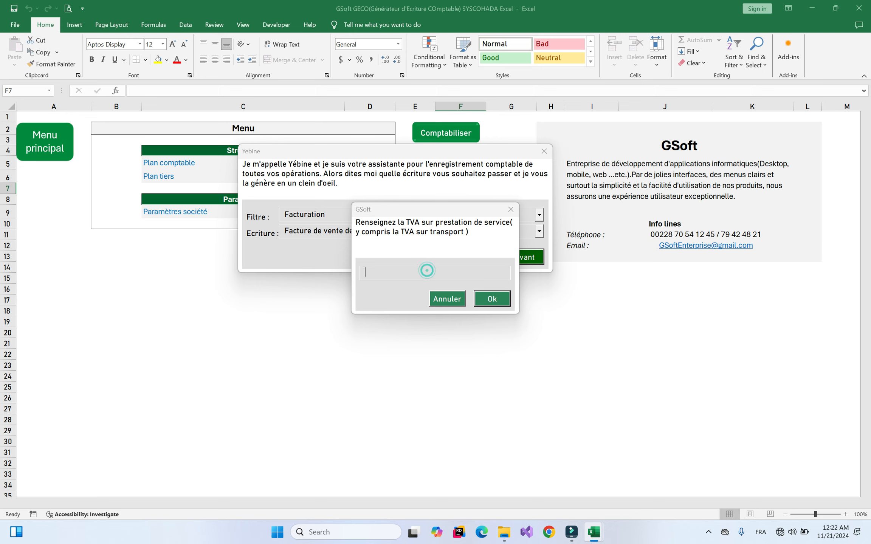
text(18,000)
key(Return)
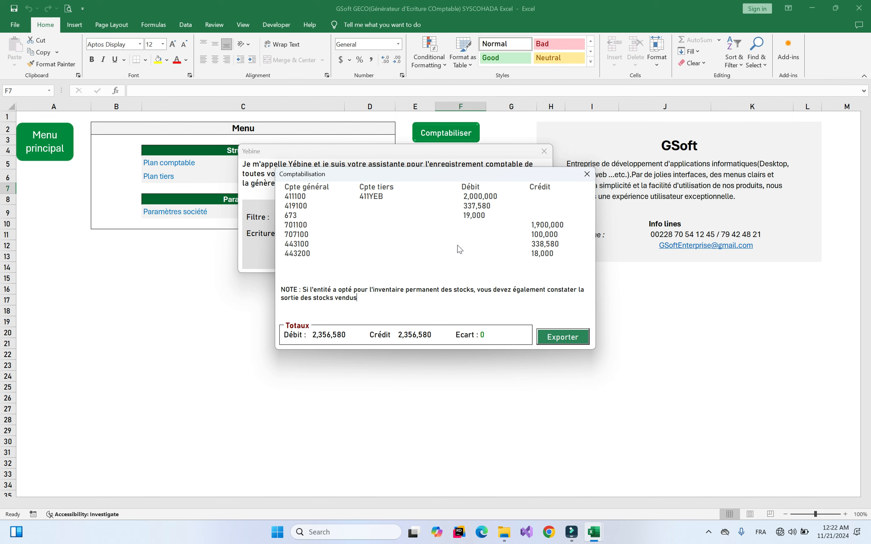
click(301, 195)
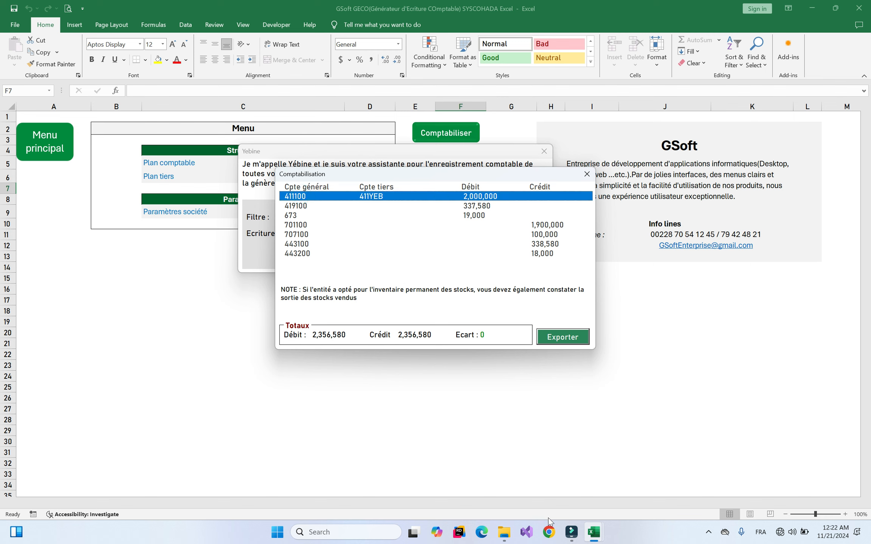
mouse_move(599, 534)
mouse_move(622, 491)
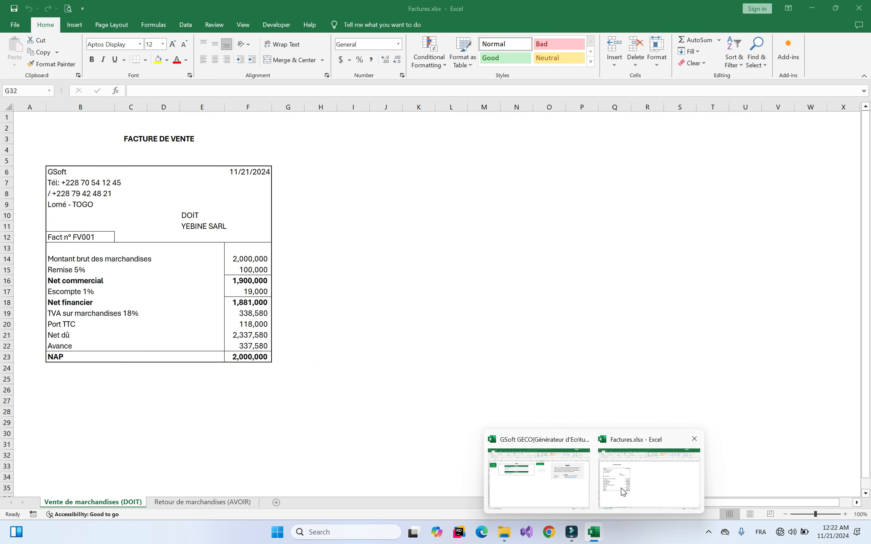
click(538, 477)
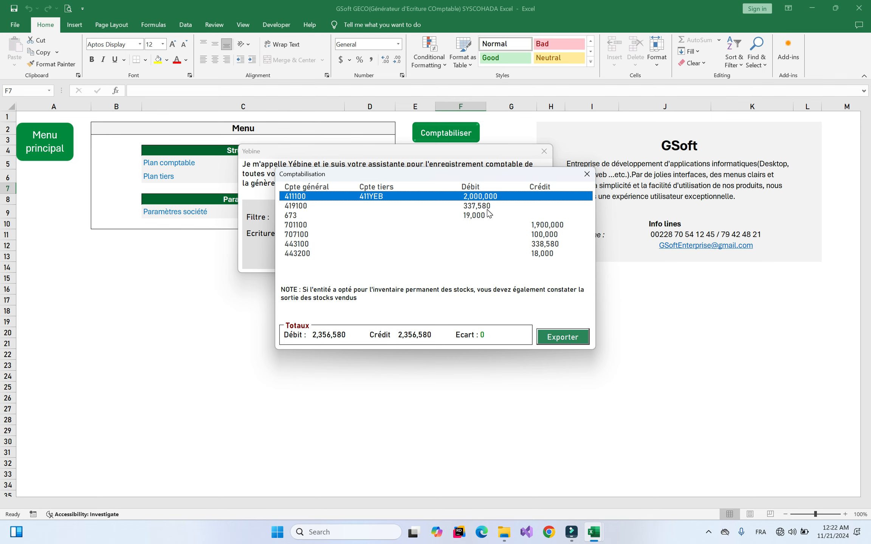
click(294, 215)
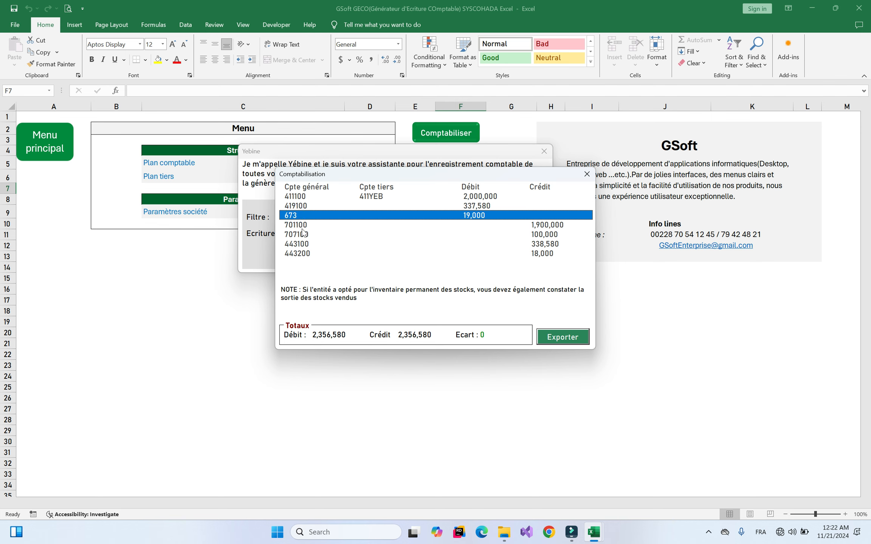
click(298, 229)
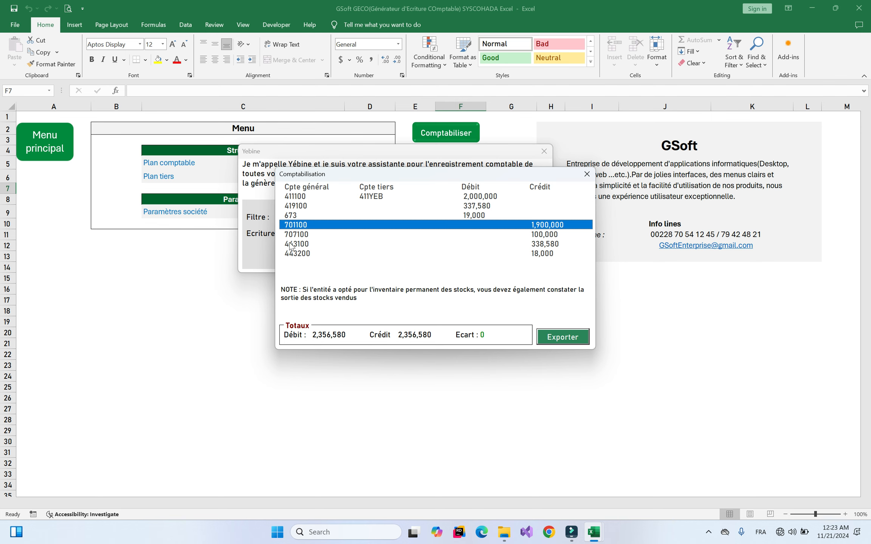
click(304, 244)
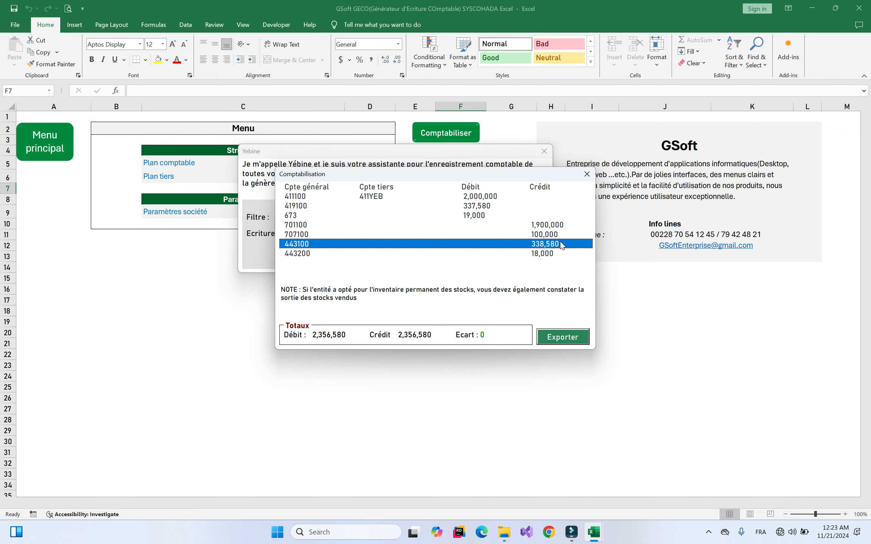
click(303, 253)
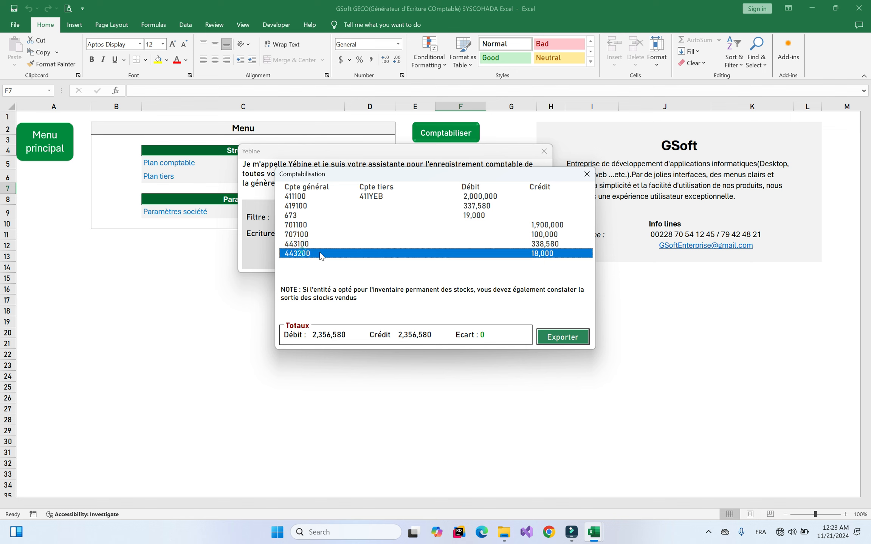
click(544, 255)
Export the journal entry to Book2, AutoFit columns A to D, and close Book2
click(571, 340)
drag(30, 107, 143, 112)
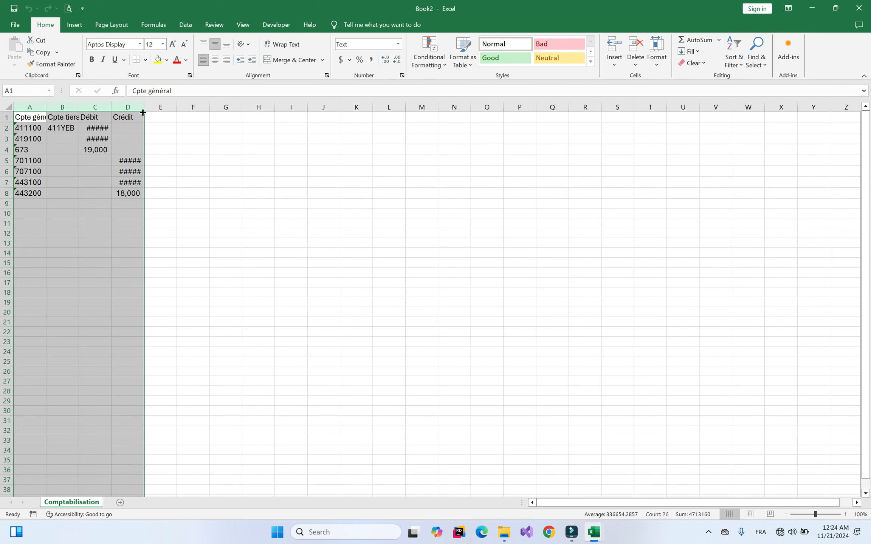
double_click(143, 112)
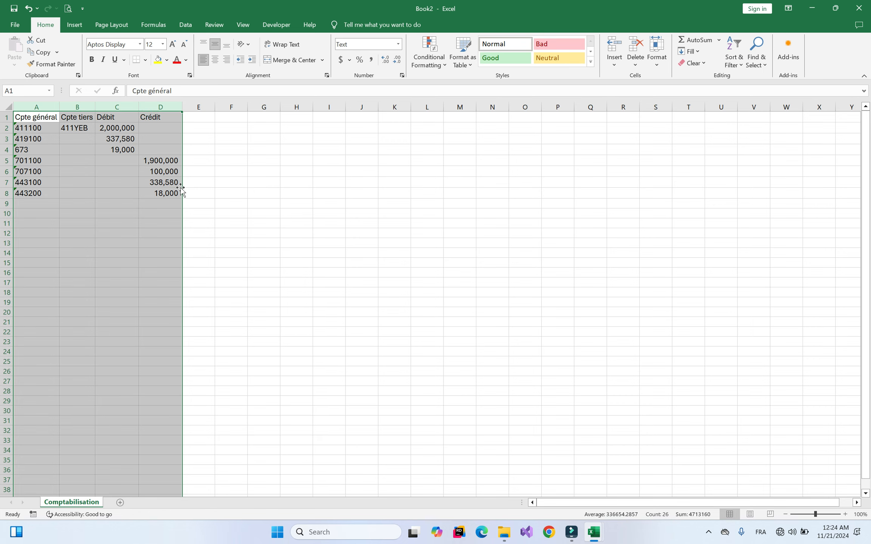
click(187, 150)
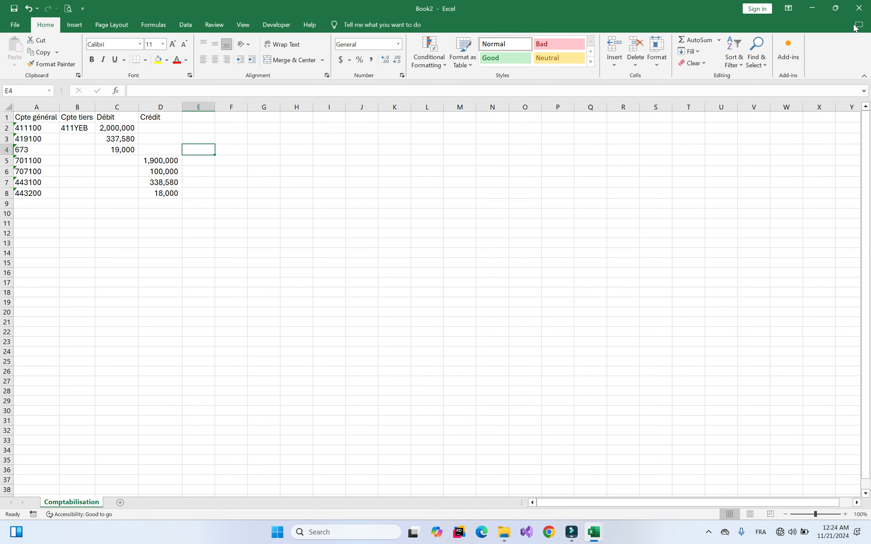
click(858, 8)
Discard Book2, reopen Yebine and pick Sortie de stock under the Facturation filter
click(447, 277)
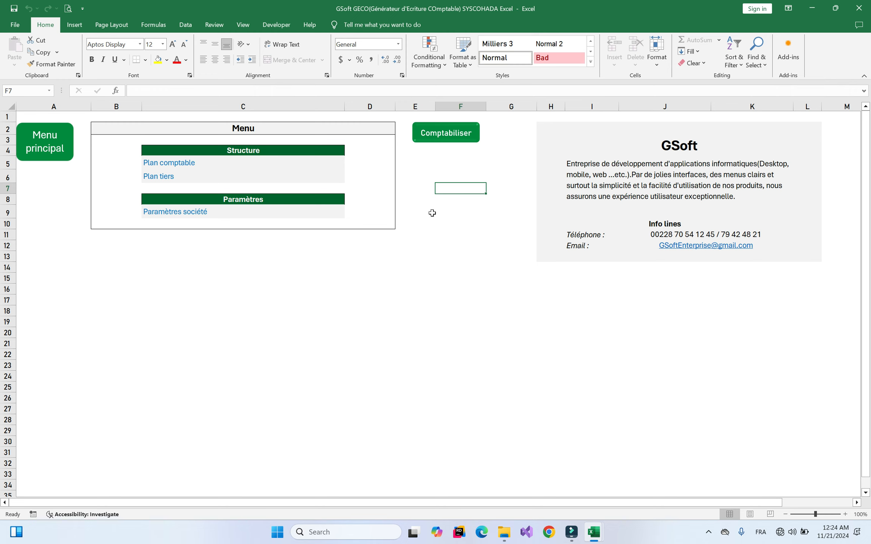
click(423, 186)
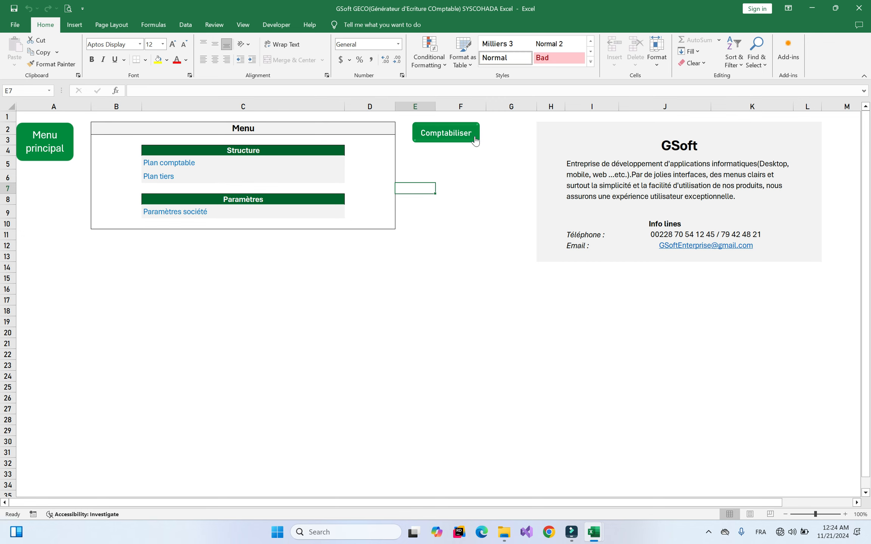
click(456, 136)
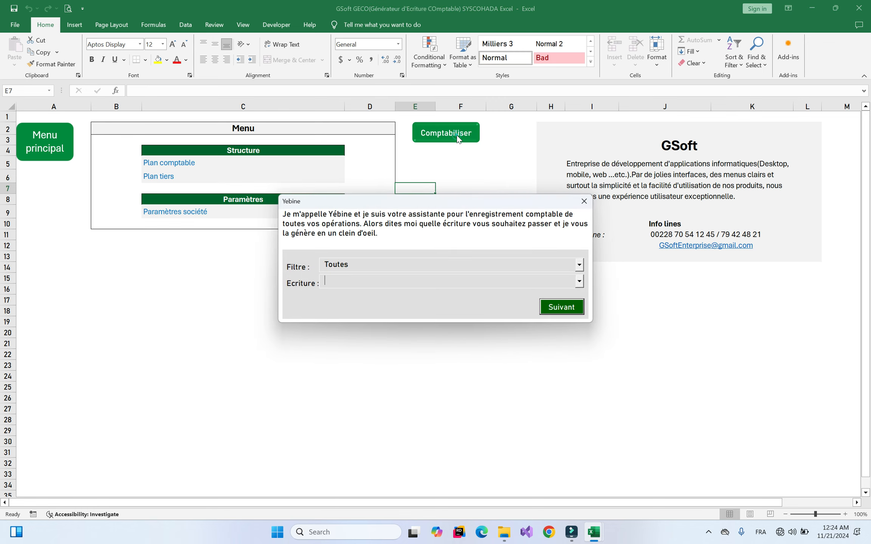
click(385, 266)
click(342, 287)
click(394, 281)
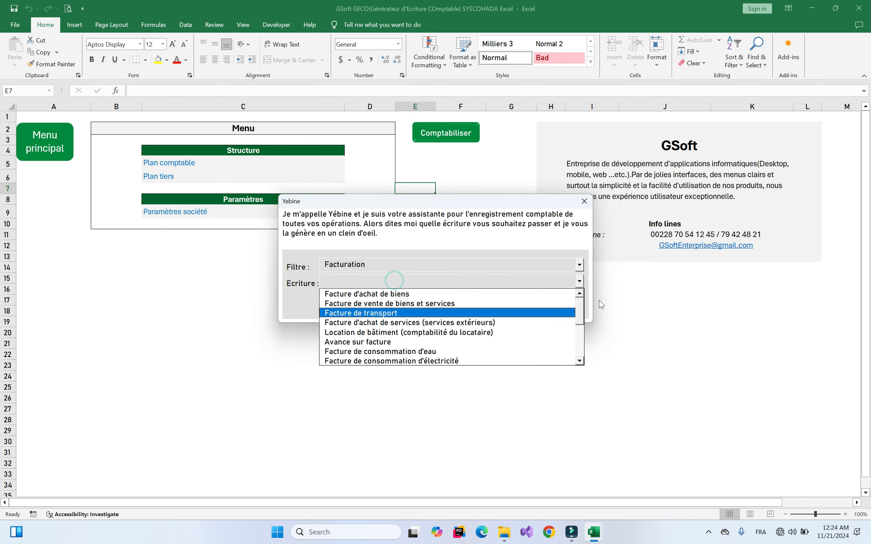
drag(579, 308, 580, 337)
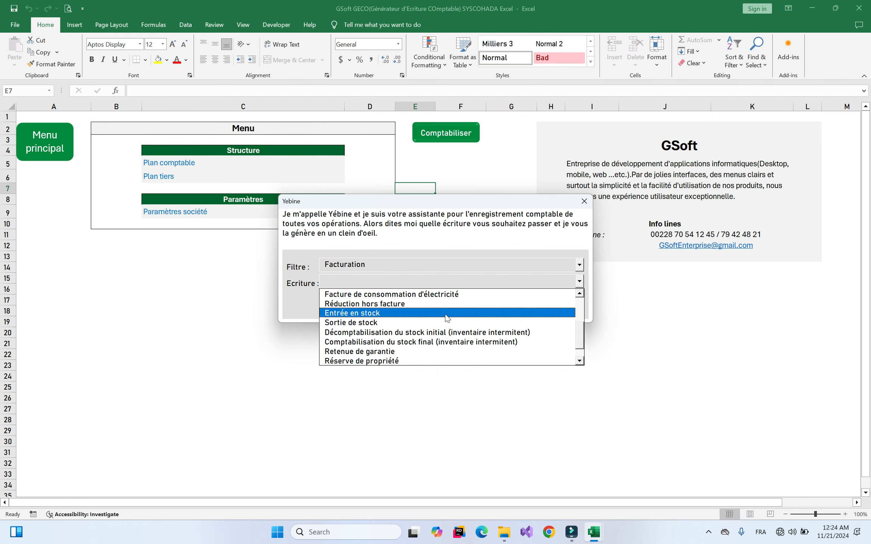
click(359, 323)
click(357, 322)
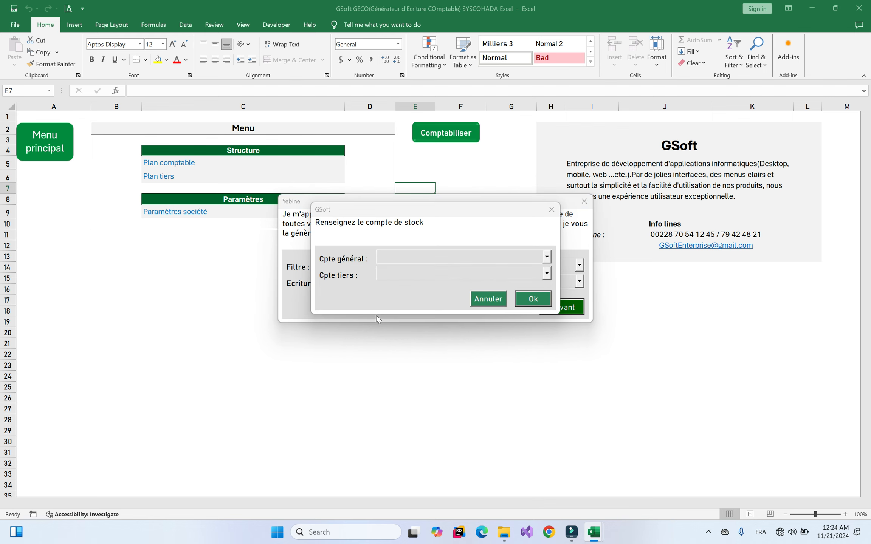
Use stock account 311100 Marchandises A1, answer No to HAO, enter 500,000, and close the result
click(491, 260)
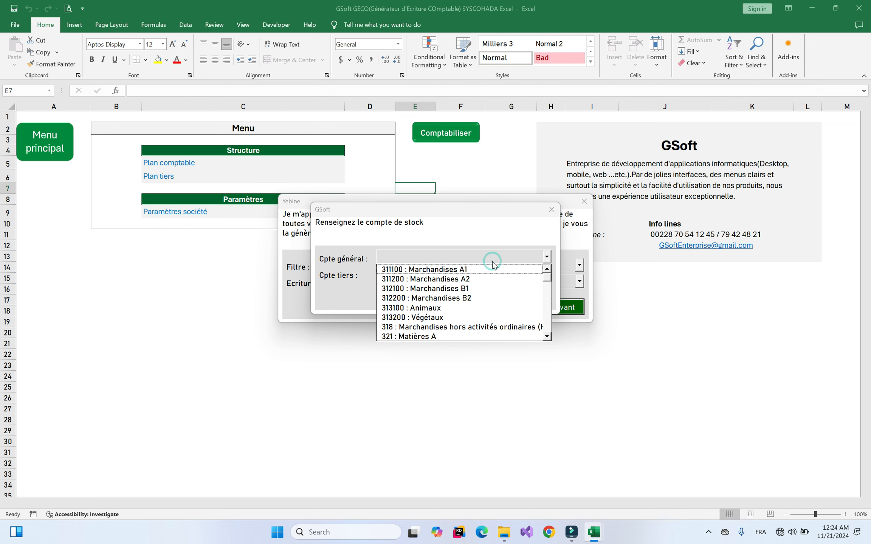
click(445, 268)
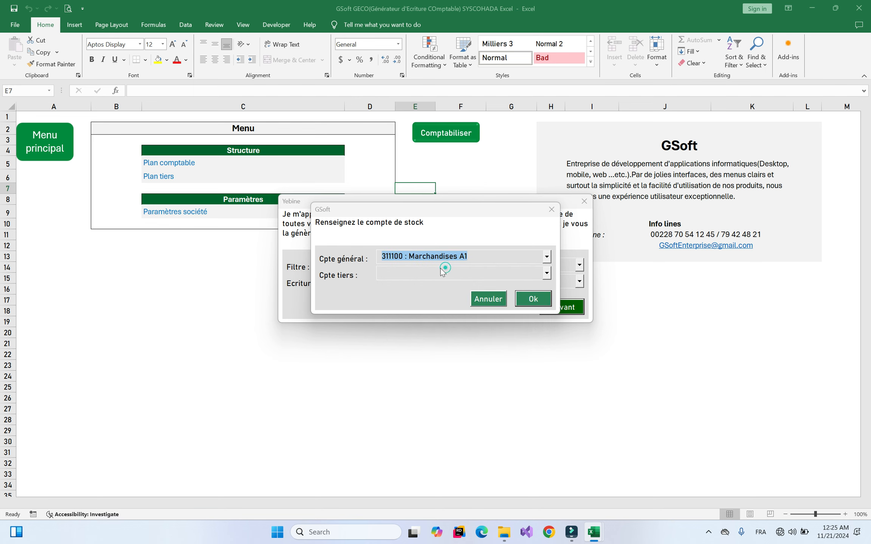
click(528, 301)
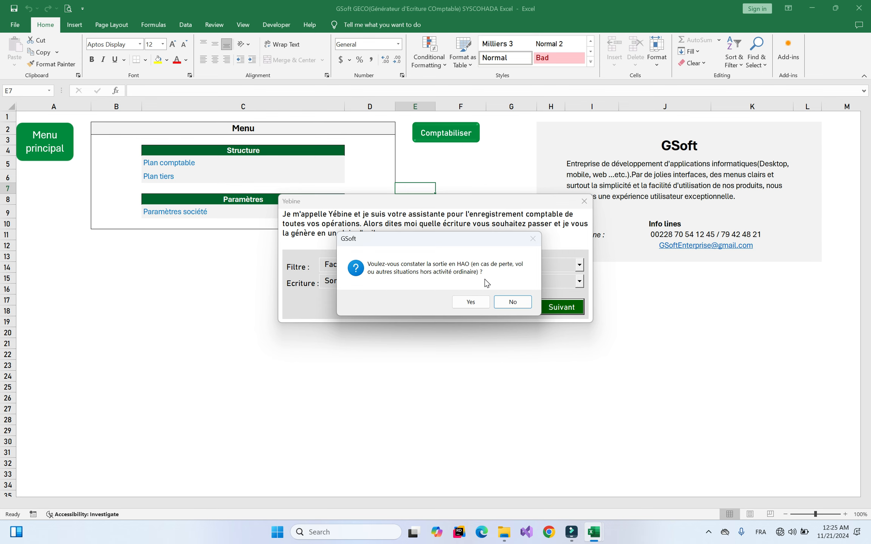
click(515, 302)
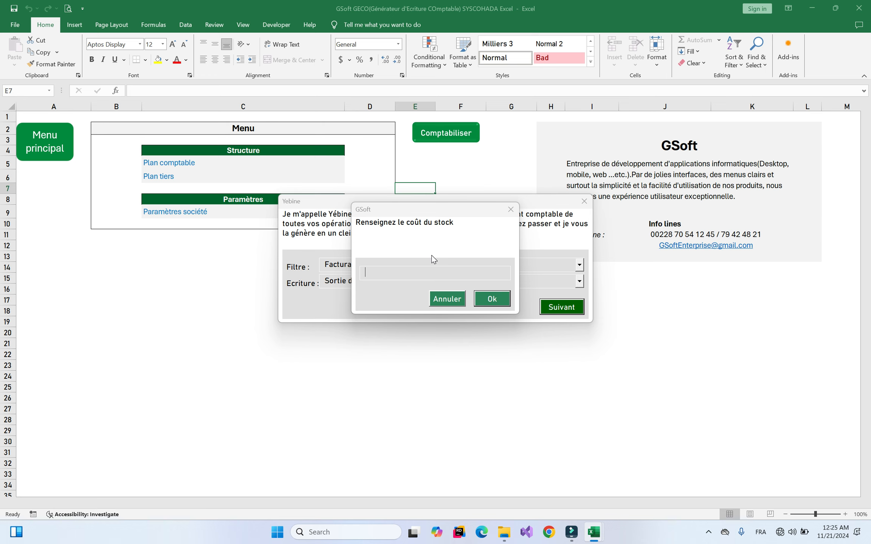
text(5000000)
key(Return)
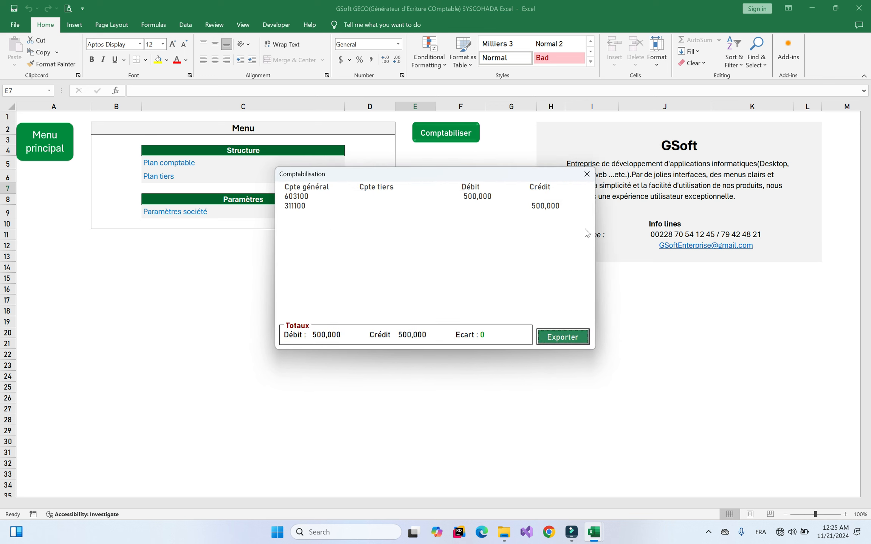
click(587, 174)
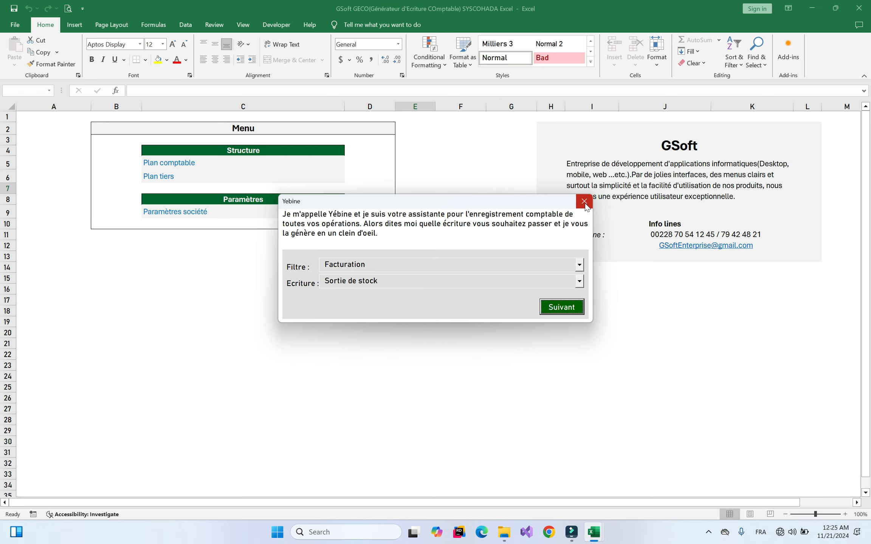
Close Yebine and check the invoice in Factures.xlsx before returning to GSoft GECO
click(584, 201)
mouse_move(602, 537)
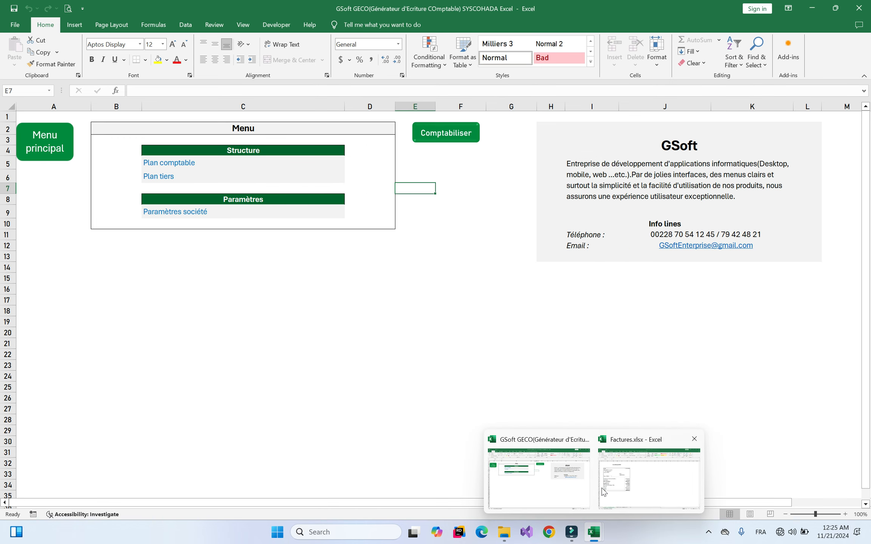
click(614, 488)
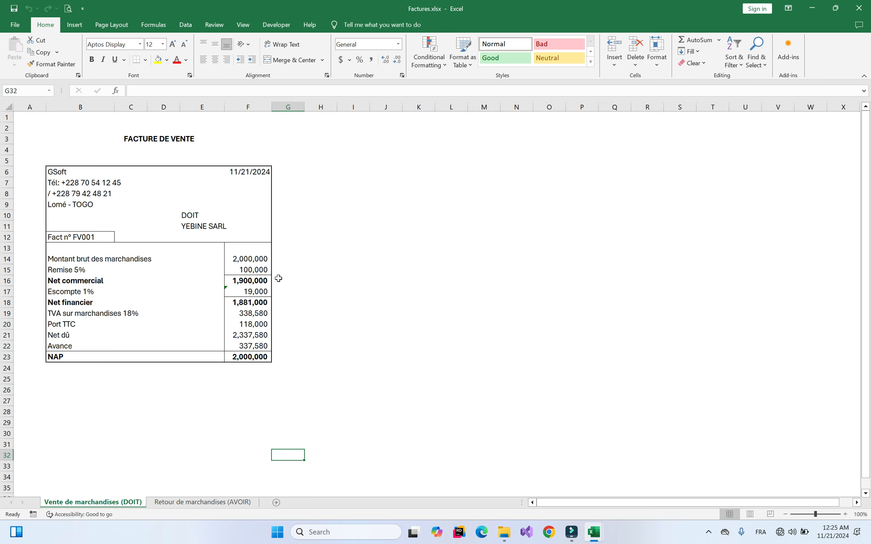
mouse_move(599, 537)
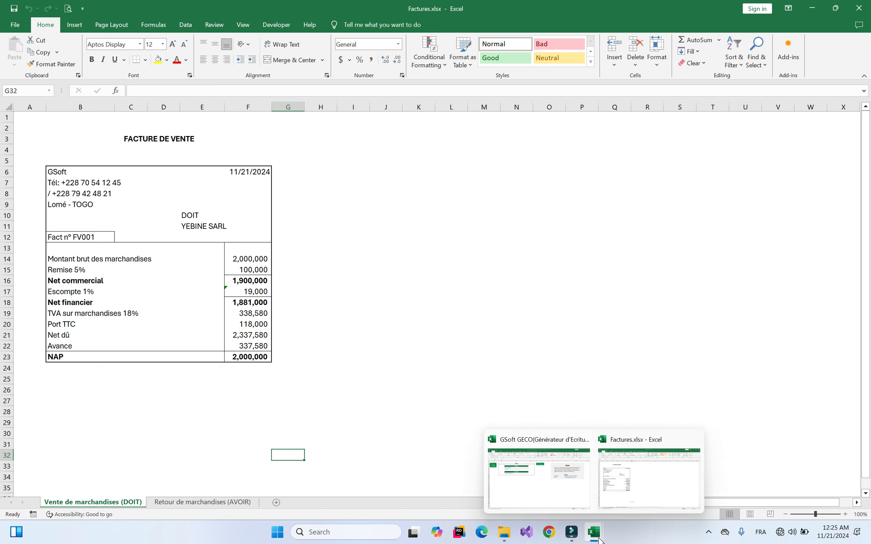
click(533, 488)
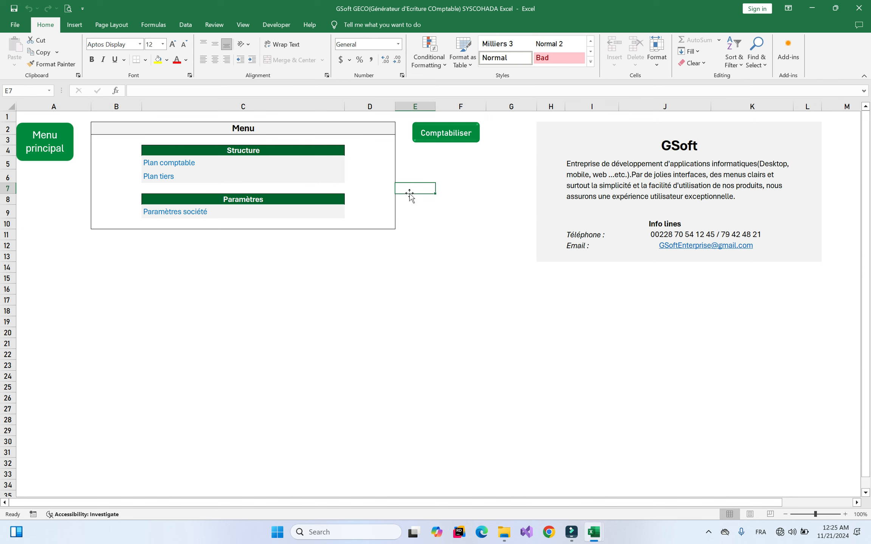
Start a Facturation entry of type Facture d'achat de biens, answering DOIT yes and régularisation no
click(443, 133)
click(452, 267)
click(371, 285)
click(447, 278)
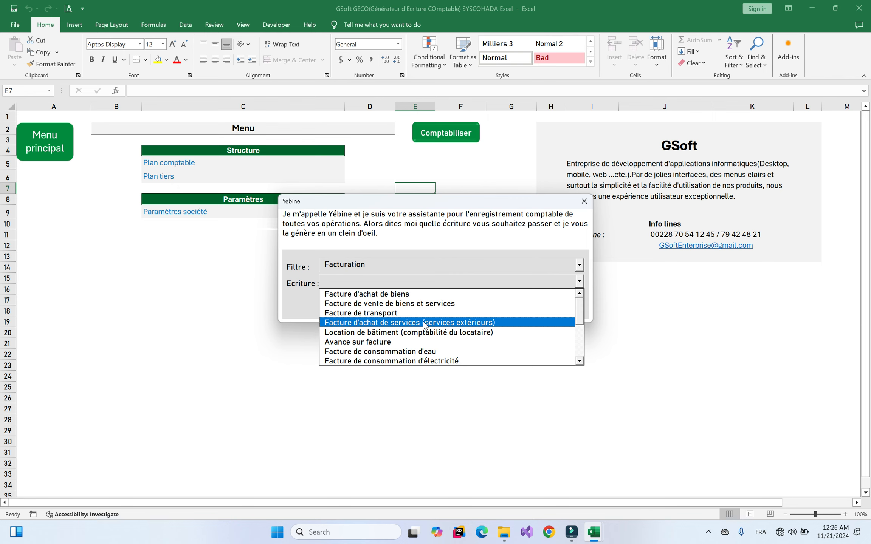
click(391, 294)
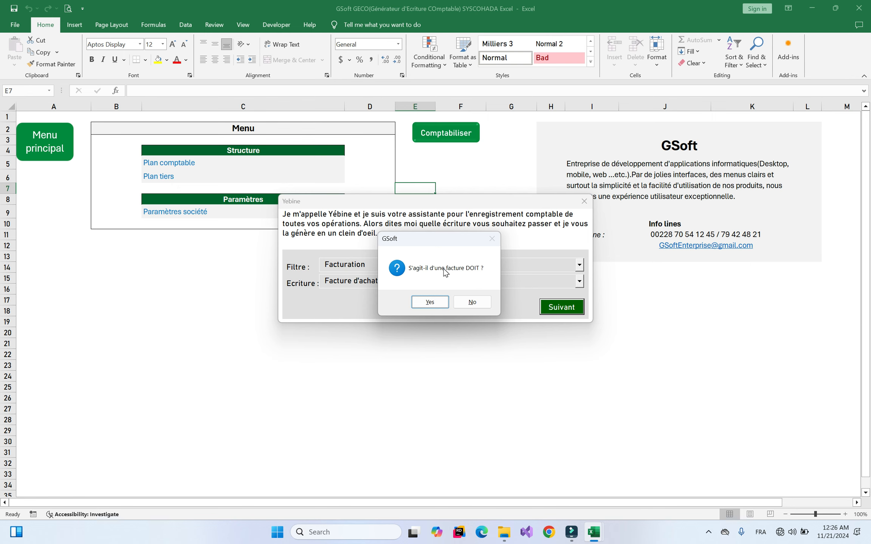
key(Return)
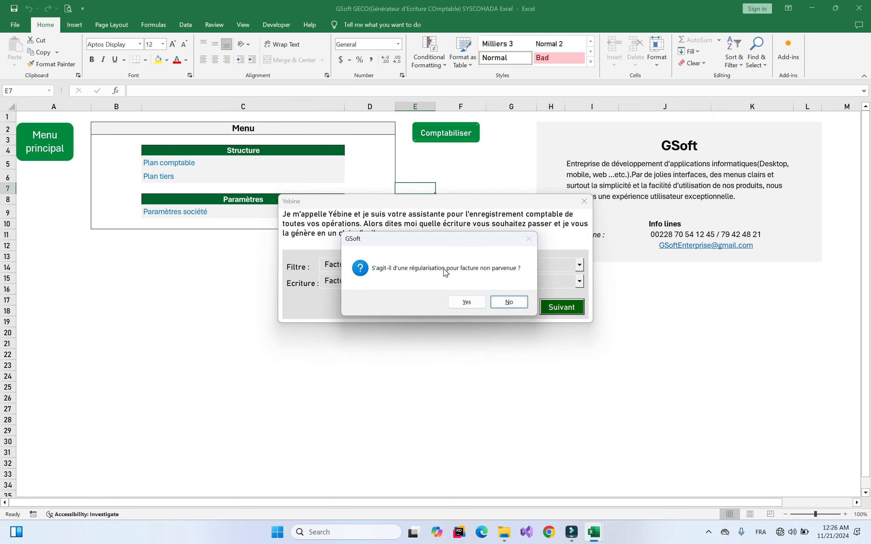
key(Return)
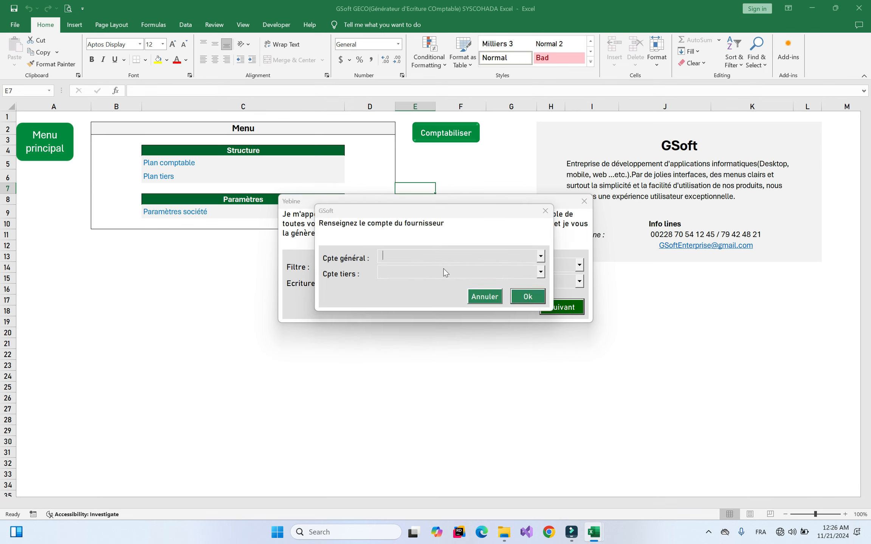
Set supplier 401GSoft : GSoft SASU and purchased item account 601100 : Dans la région
click(461, 273)
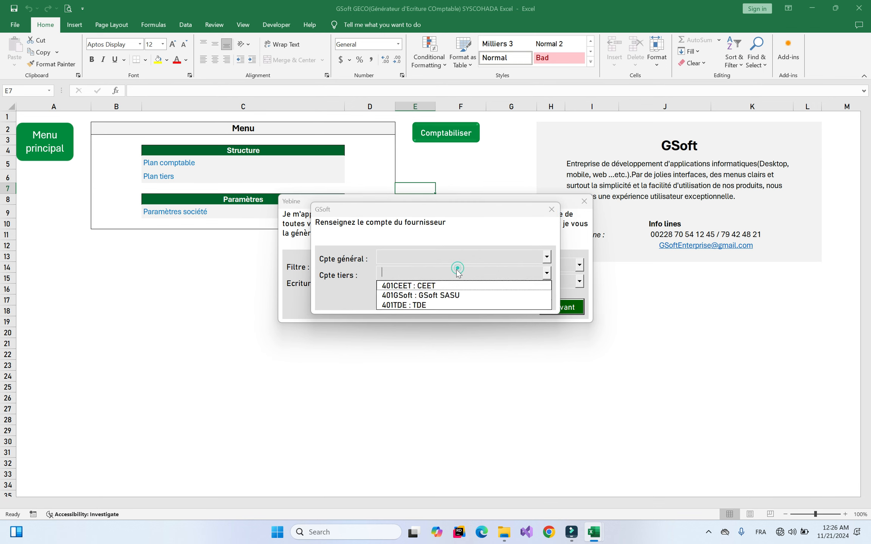
click(401, 295)
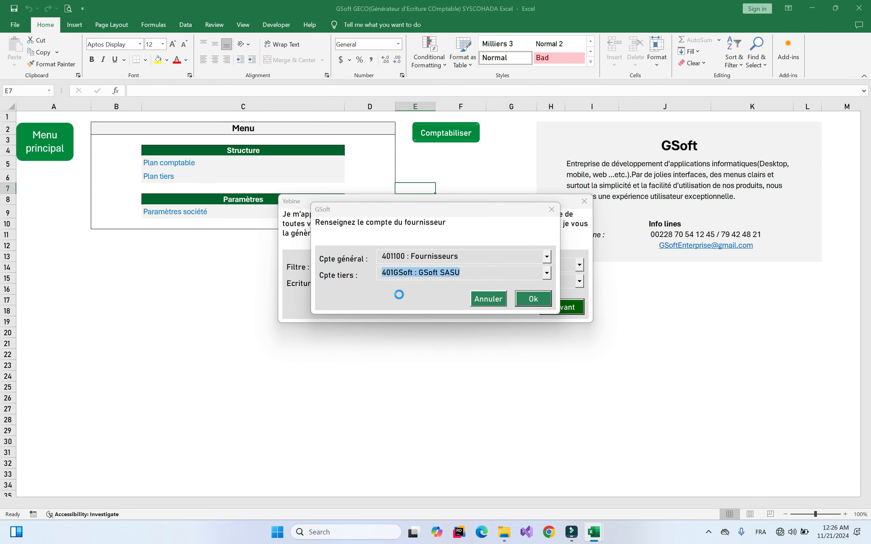
key(Return)
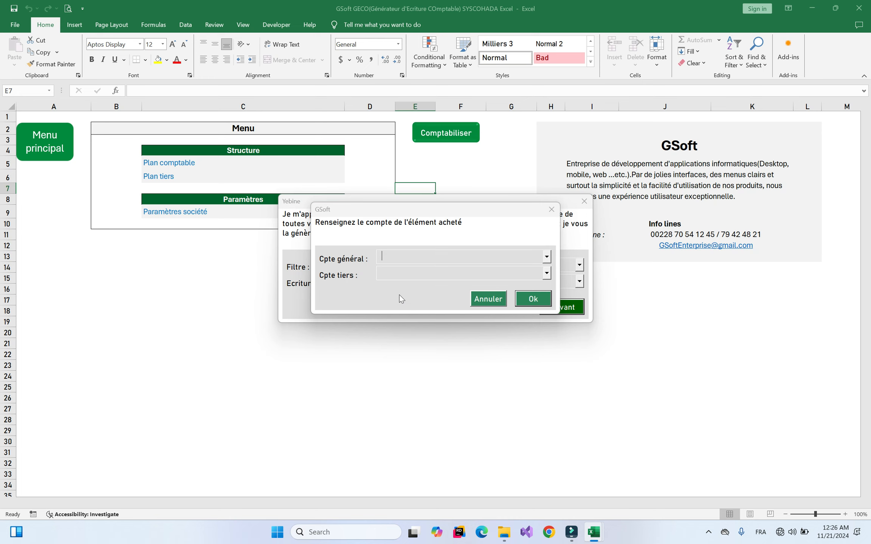
click(431, 255)
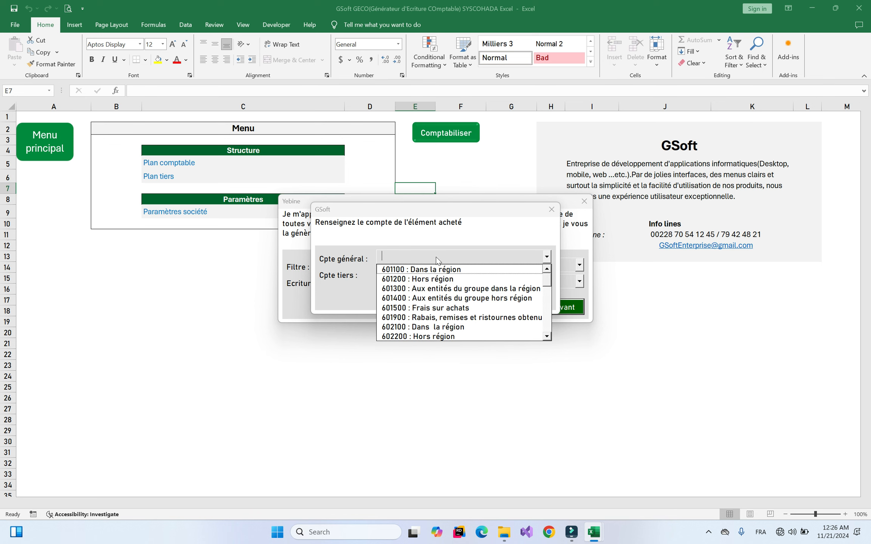
click(547, 286)
drag(549, 286, 547, 279)
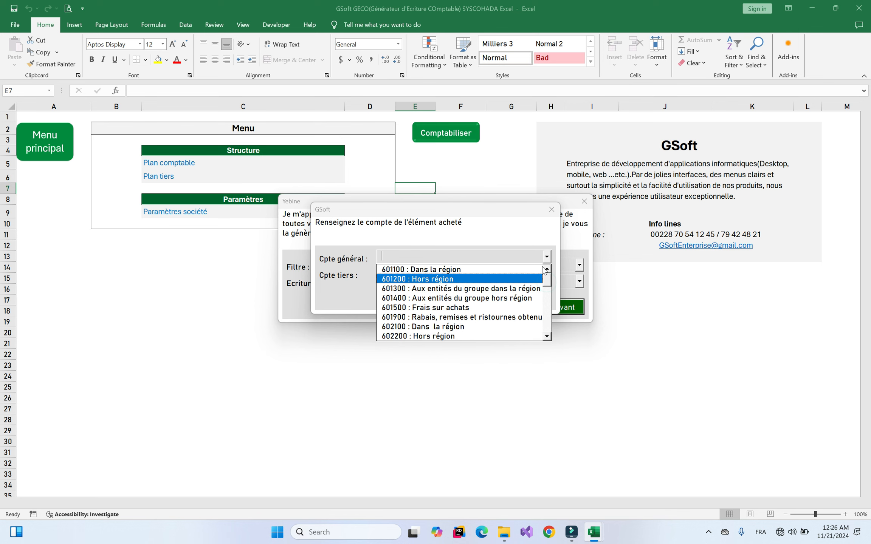
click(470, 252)
click(461, 254)
click(412, 269)
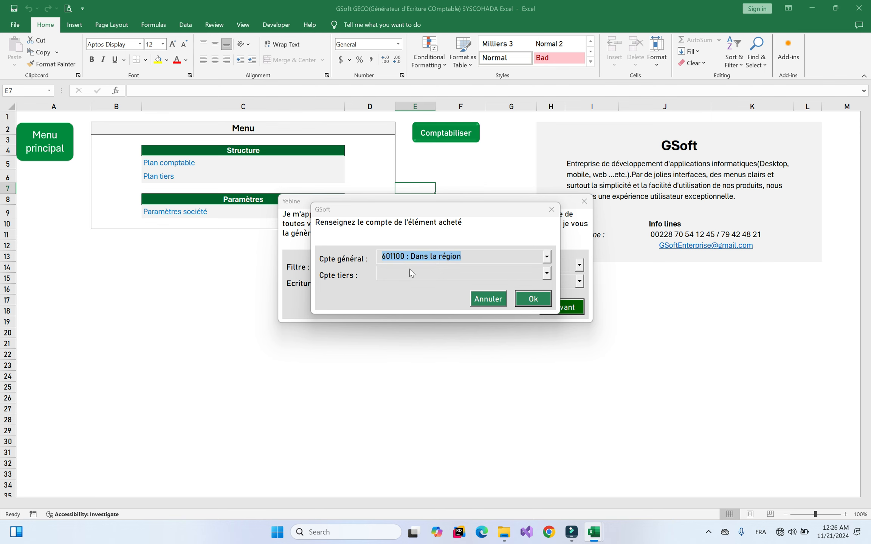
click(542, 302)
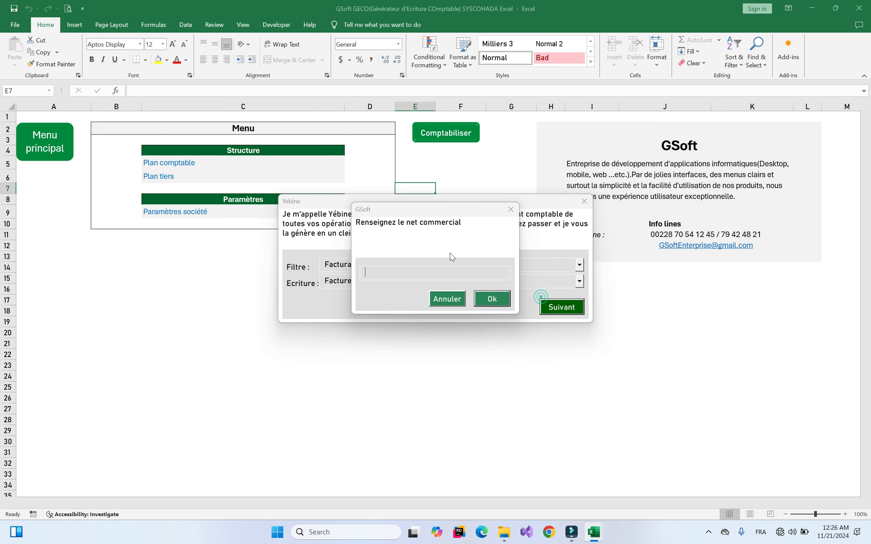
Enter 1,900,000 as net commercial and 100,000 as purchase costs
text(1900000)
key(Return)
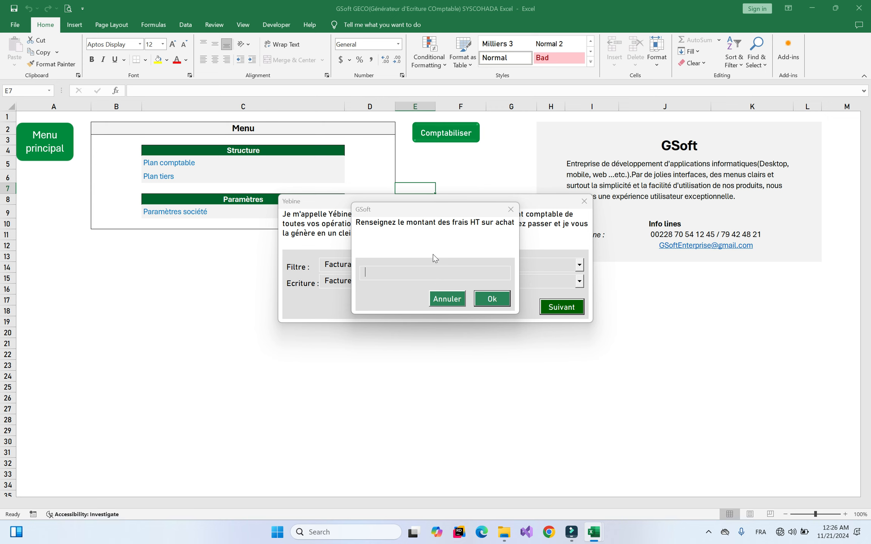
text(1000000)
key(Return)
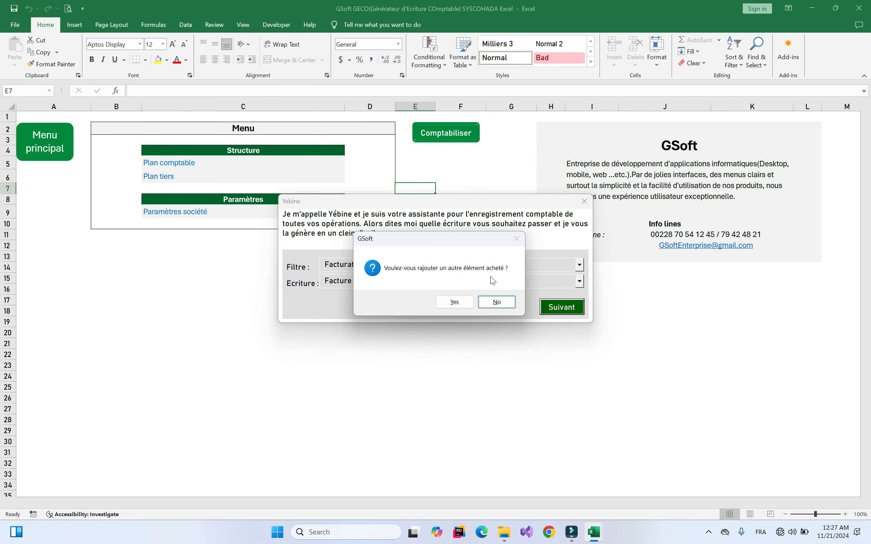
Decline adding another purchased item and bring up Factures.xlsx to check the invoice
click(499, 305)
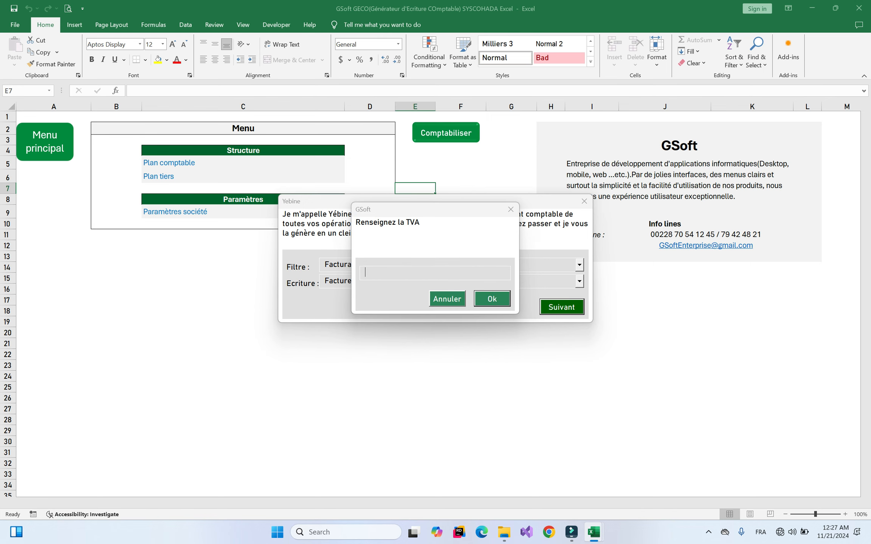
mouse_move(594, 532)
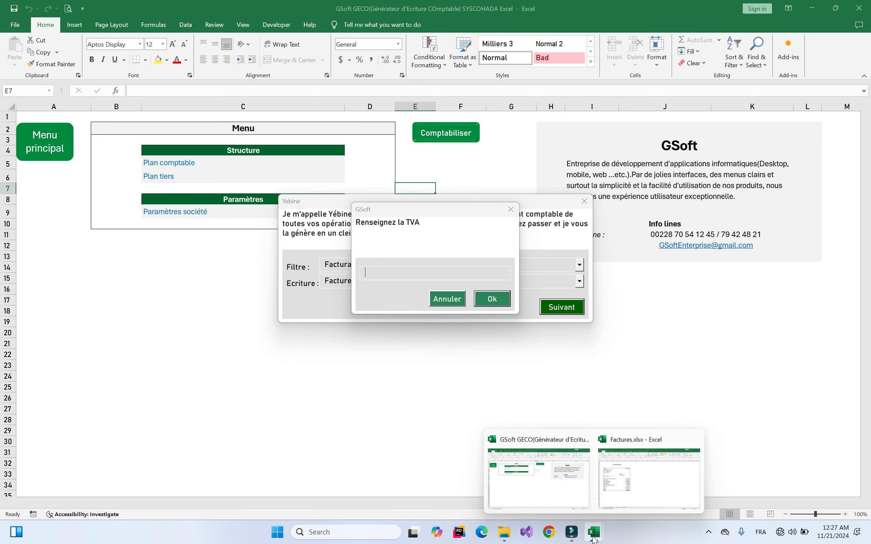
click(620, 491)
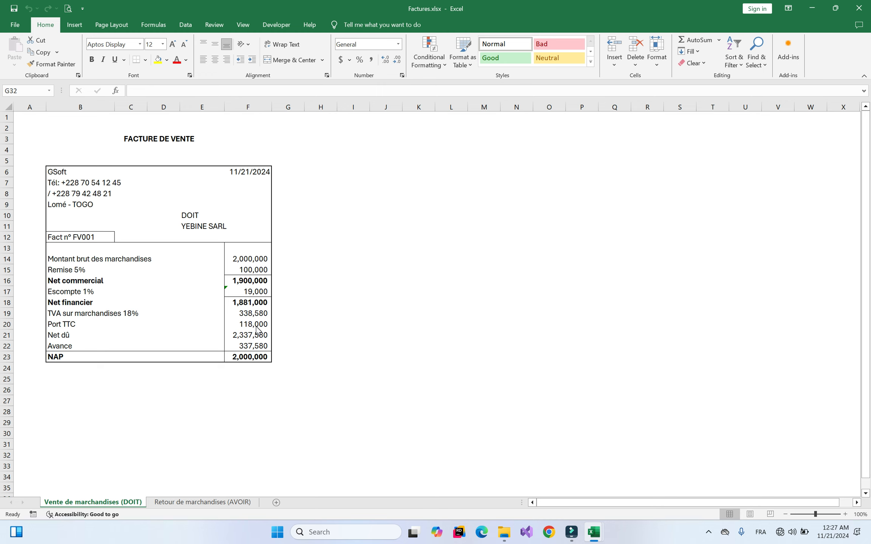
Enter 356,580 VAT, skip the packaging deposit and enter a 15,600 discount
mouse_move(592, 530)
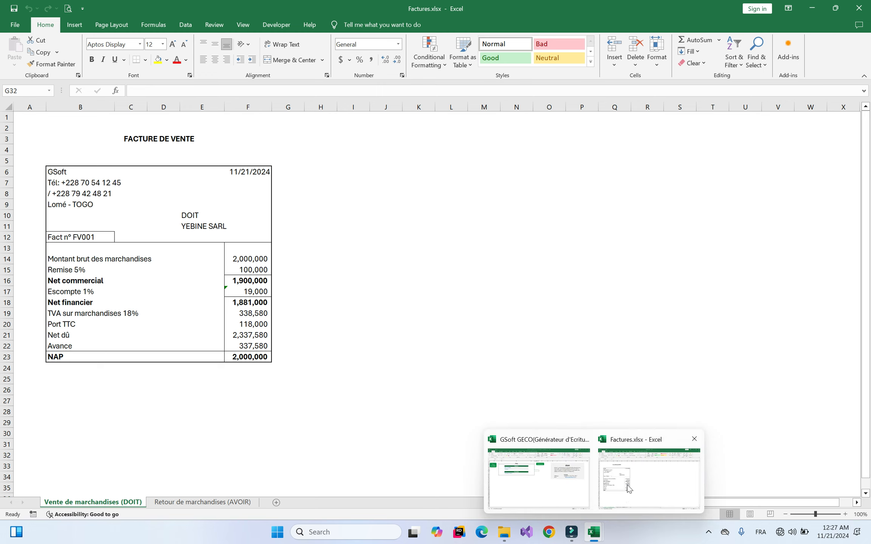
click(525, 463)
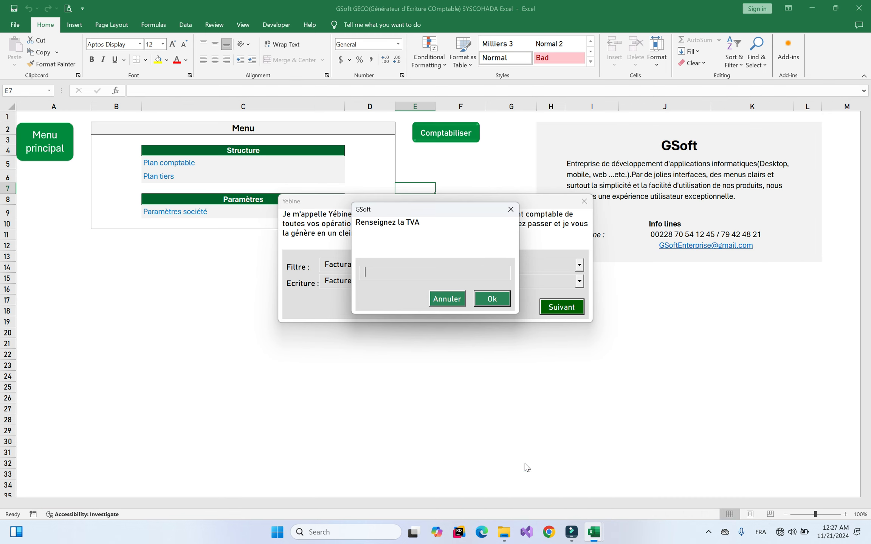
text(356,580)
key(Return)
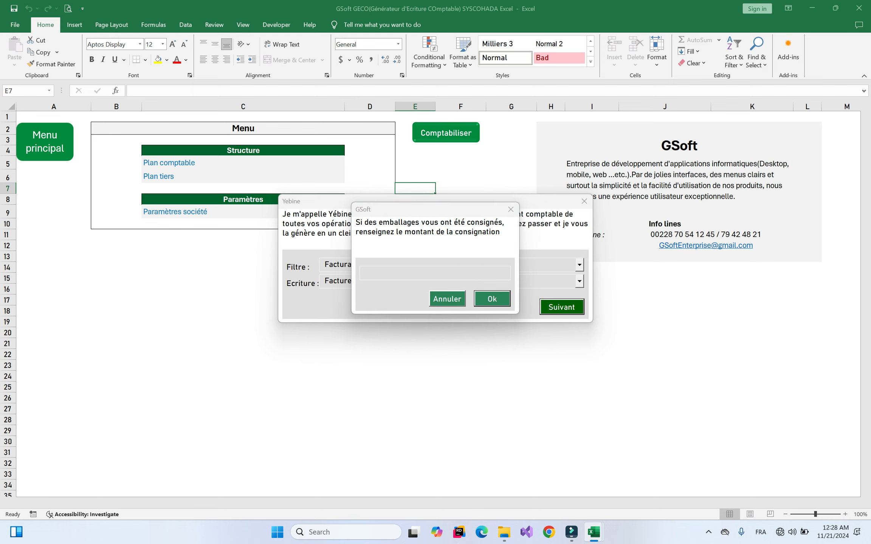
key(Return)
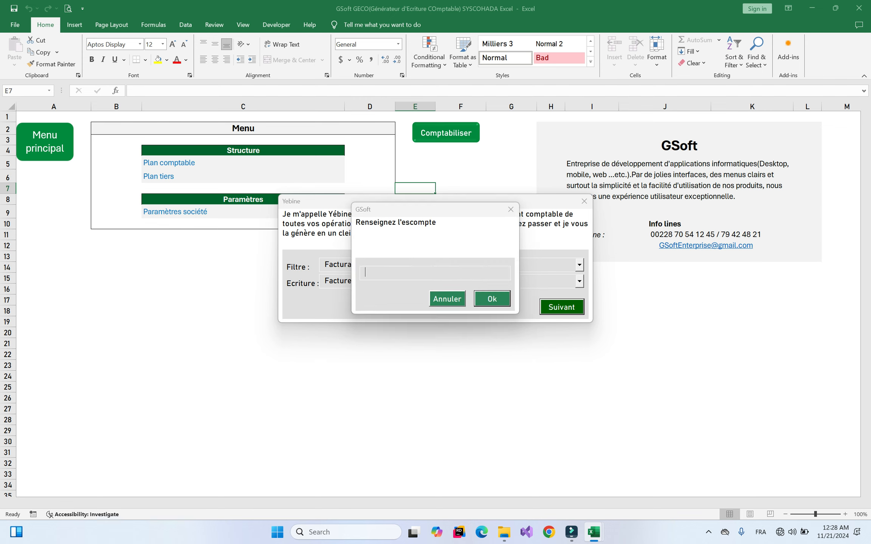
text(15,600)
key(Return)
Enter the 337,580 advance to generate the balanced journal entry
mouse_move(593, 532)
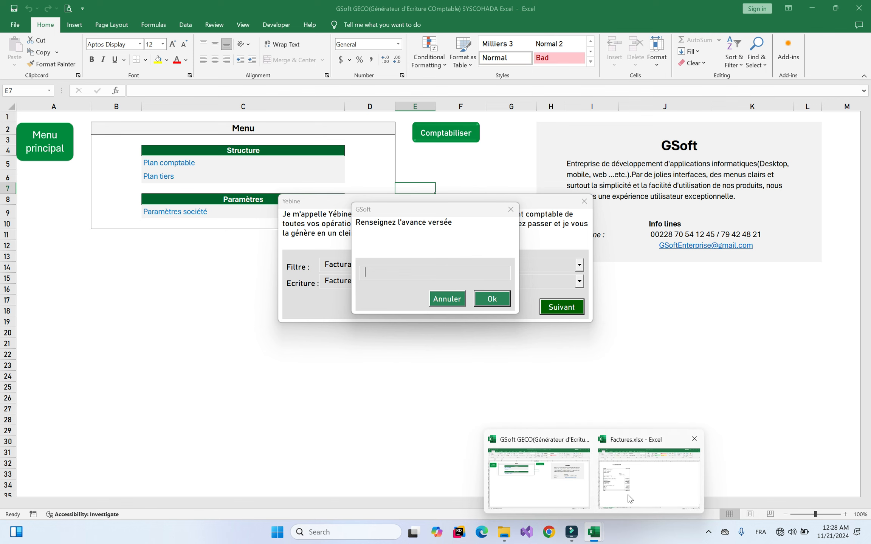
mouse_move(630, 498)
click(538, 478)
text(337,580)
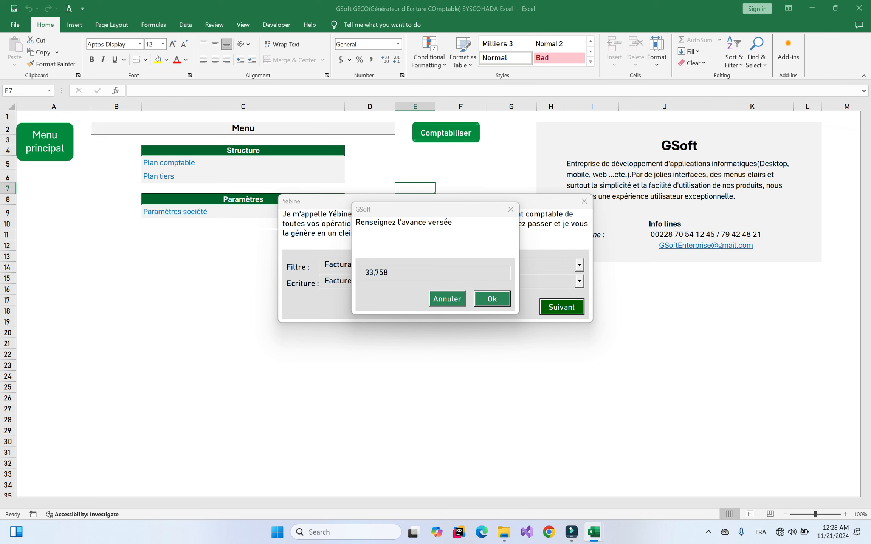
key(Return)
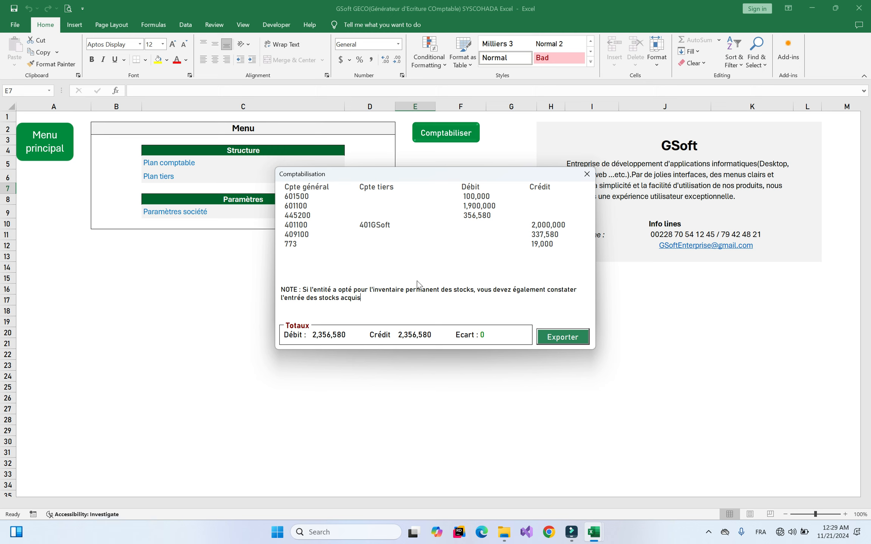
triple_click(303, 289)
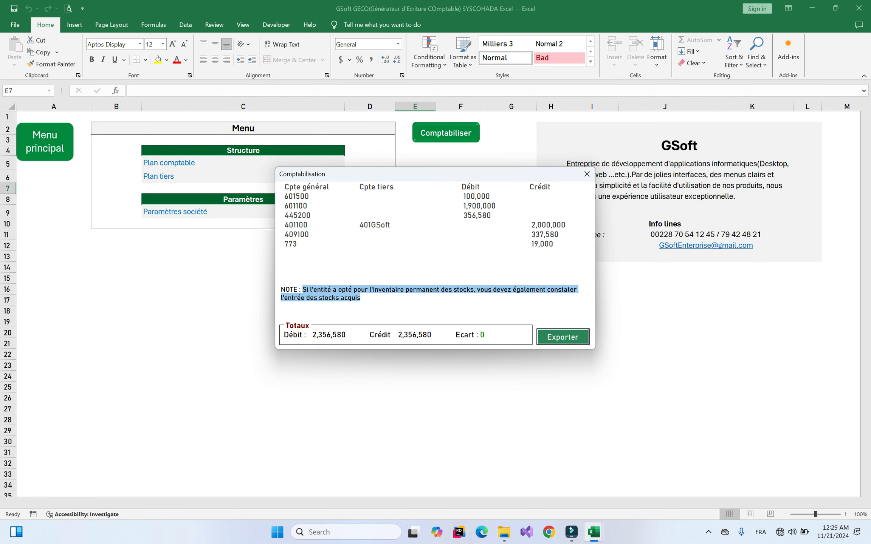
click(464, 297)
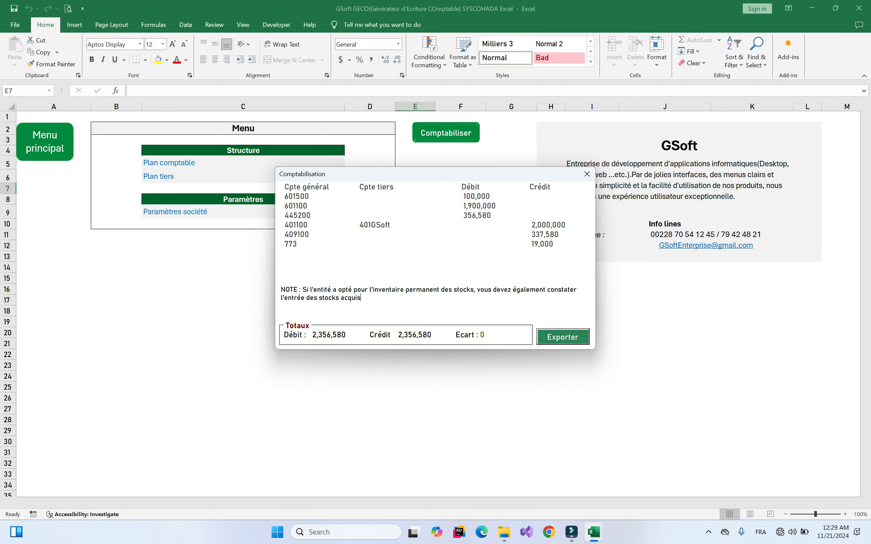
Close the previous entry preview and select the Entrée en stock entry type
click(586, 174)
click(432, 283)
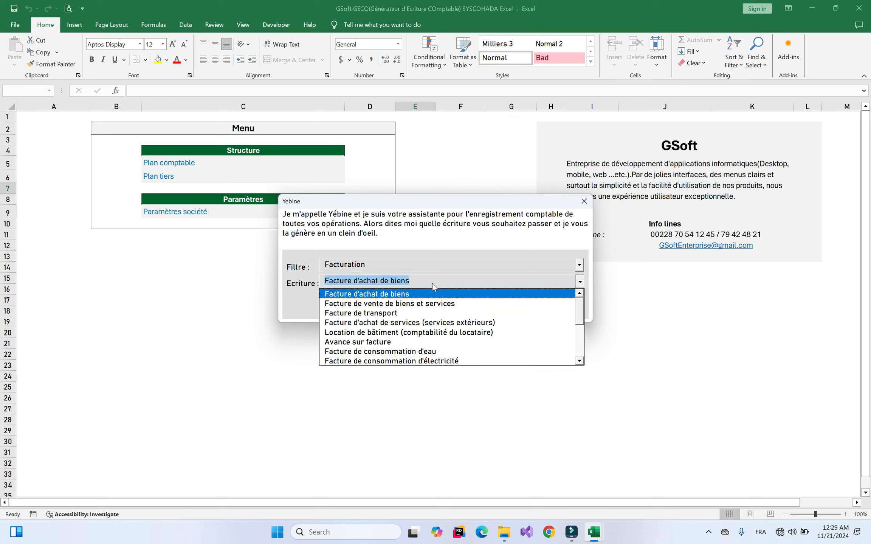
drag(582, 319, 581, 331)
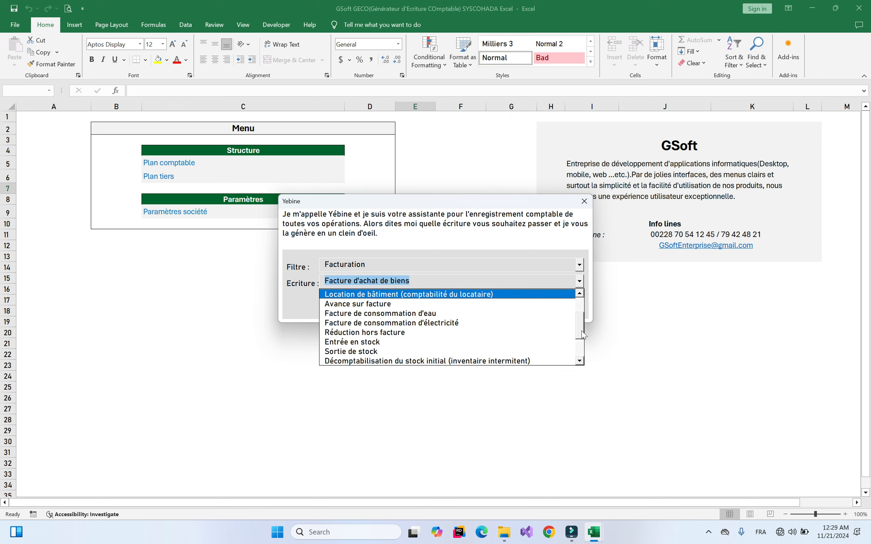
click(373, 343)
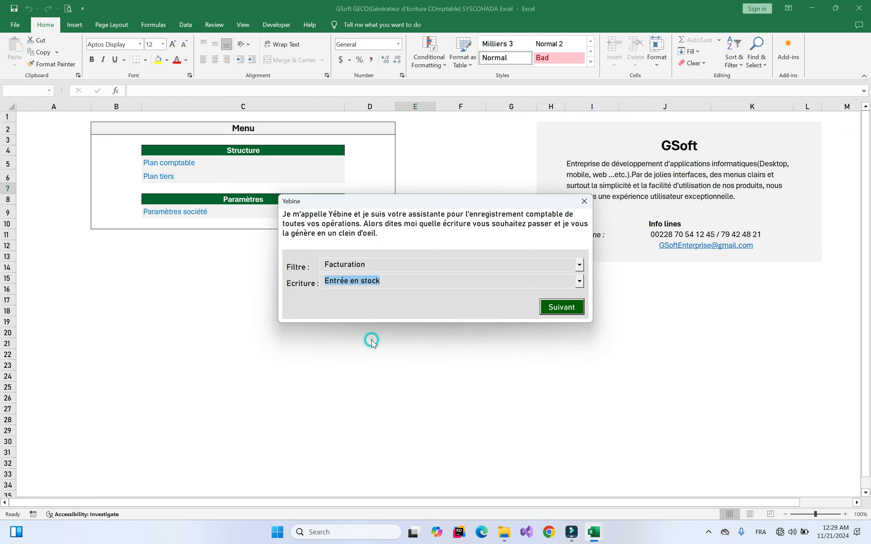
click(371, 340)
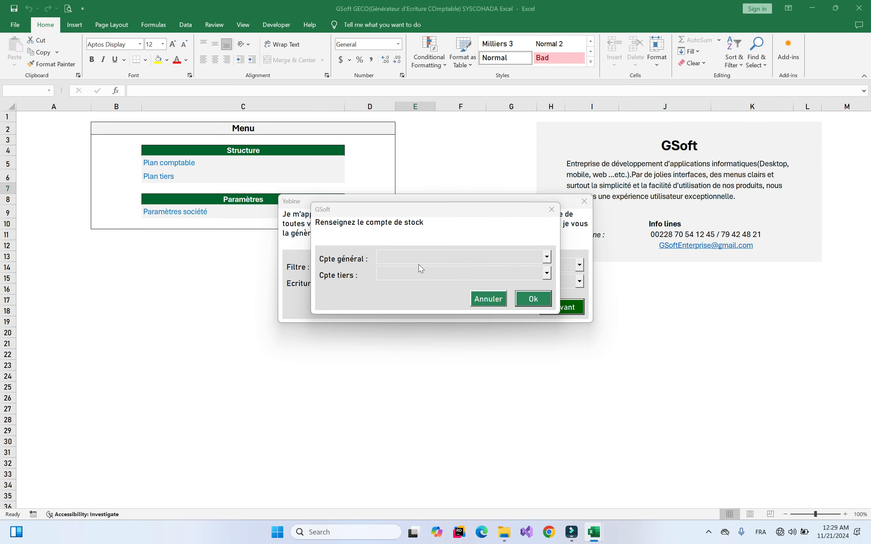
Post the stock entry to account 311100 with a 500,000 cost, then close the preview
click(418, 264)
click(422, 272)
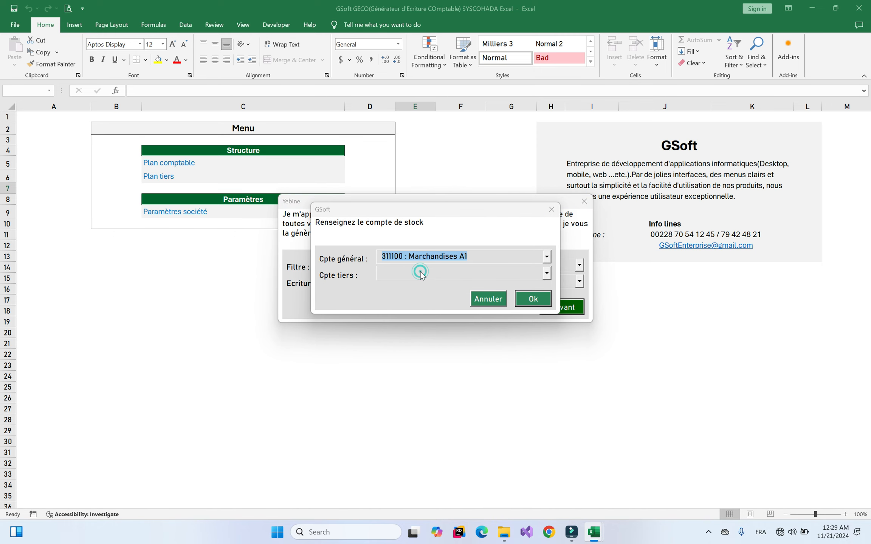
key(Return)
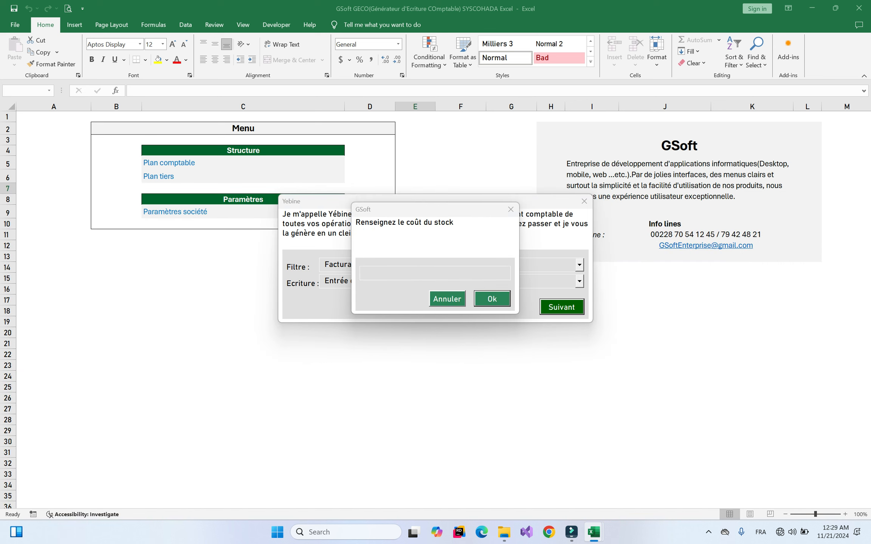
text(5000000)
key(BackSpace)
key(Return)
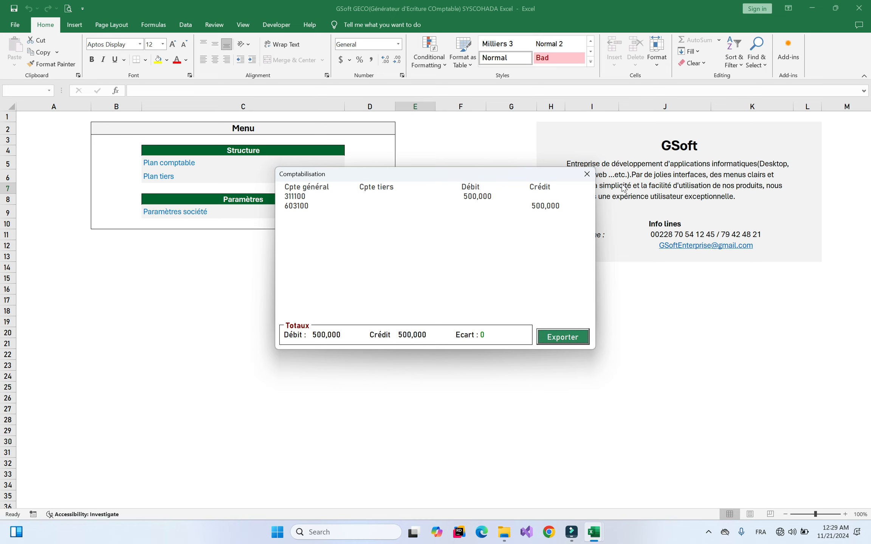
click(587, 175)
Close Yebine, view the Retour de marchandises (AVOIR) invoice in Factures.xlsx, and return to GSoft GECO
click(584, 198)
mouse_move(601, 532)
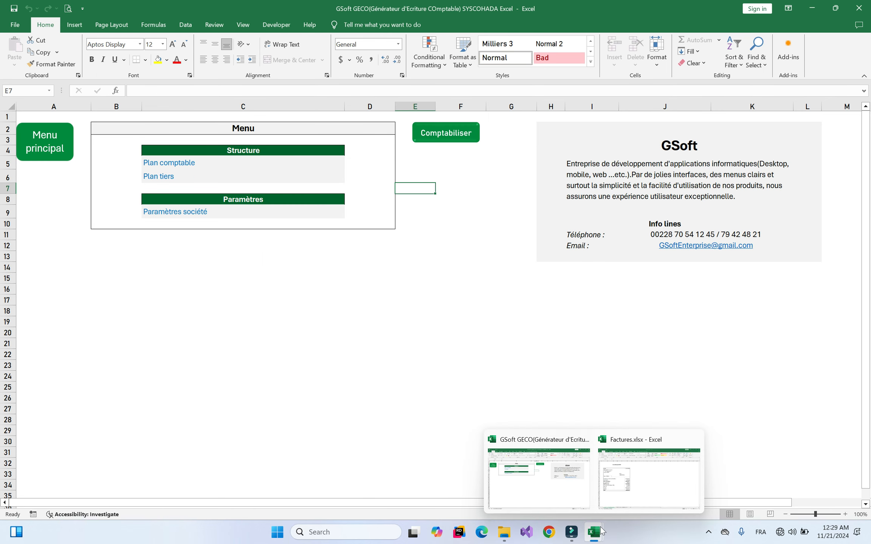
click(617, 481)
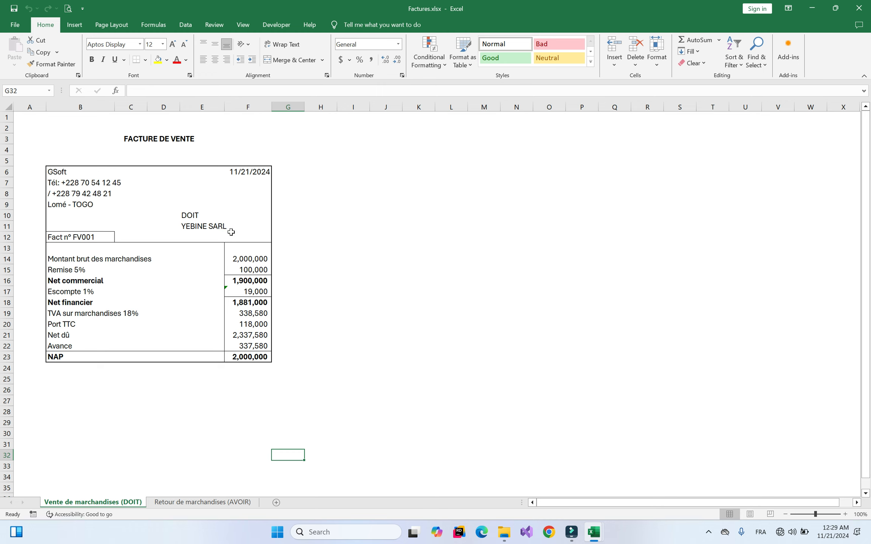
click(185, 503)
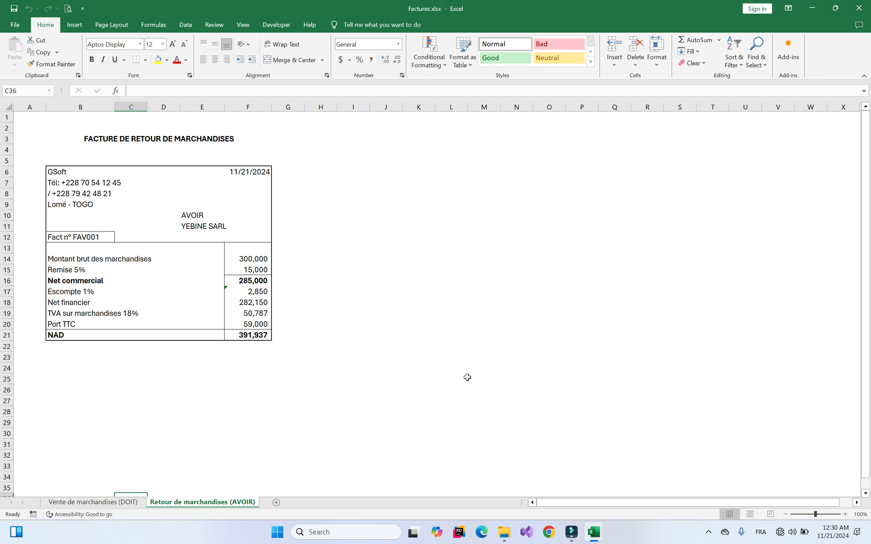
mouse_move(604, 535)
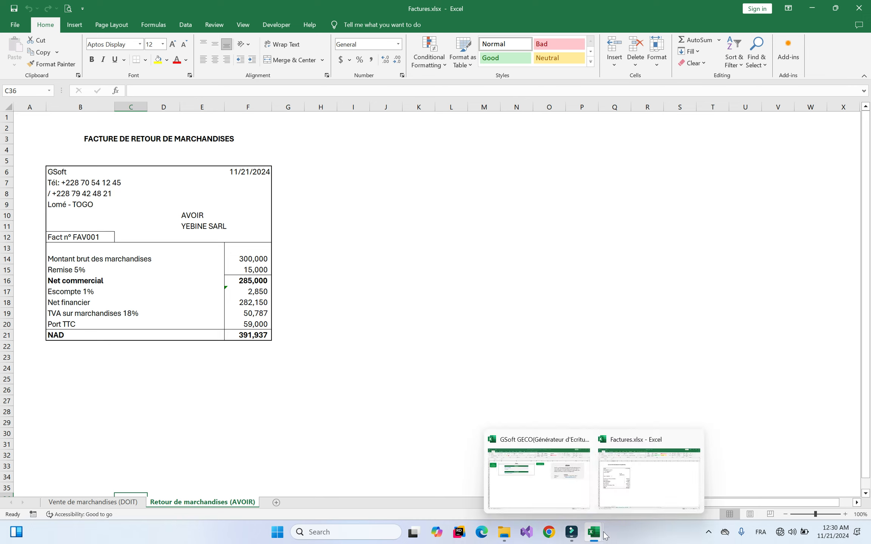
click(540, 478)
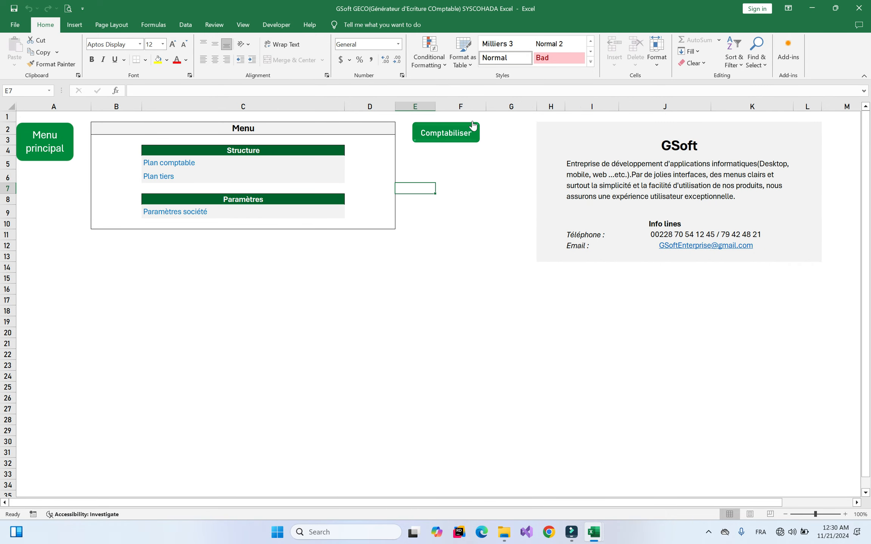
Start a Facture de vente de biens et services entry under the Facturation filter
click(450, 132)
click(376, 264)
click(364, 286)
click(404, 283)
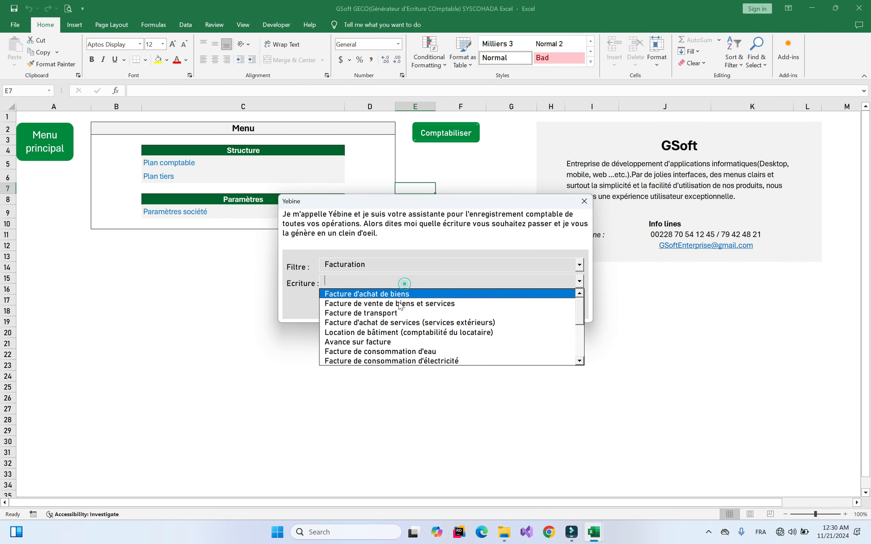
click(376, 307)
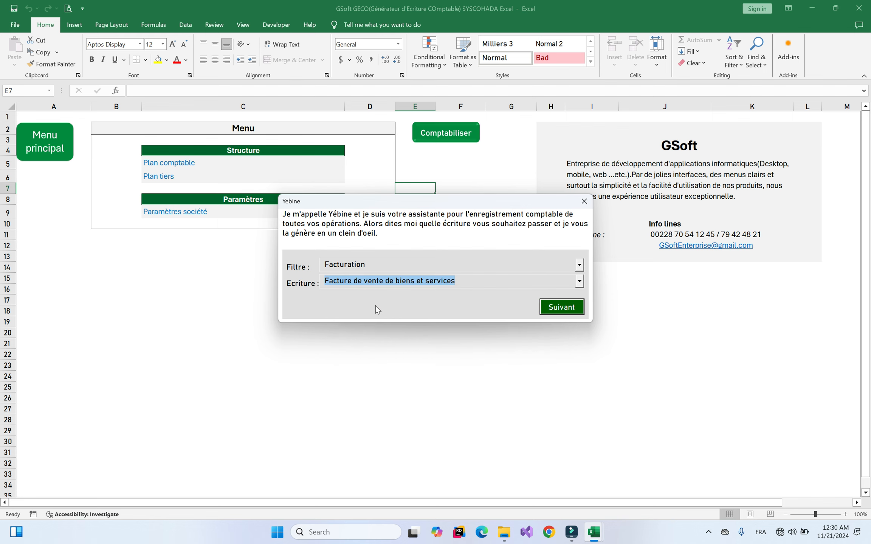
key(Return)
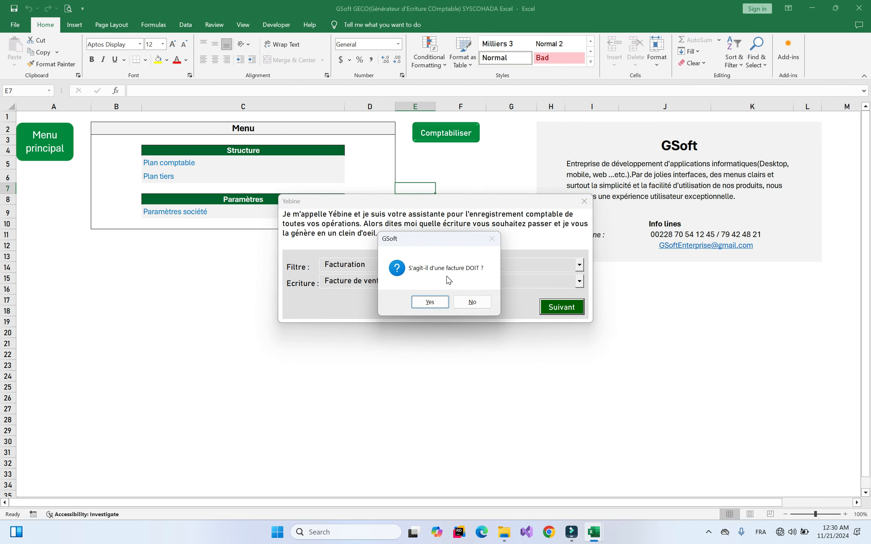
Mark it as neither a DOIT invoice nor a regularisation, with YEBINE SARL as customer
click(476, 301)
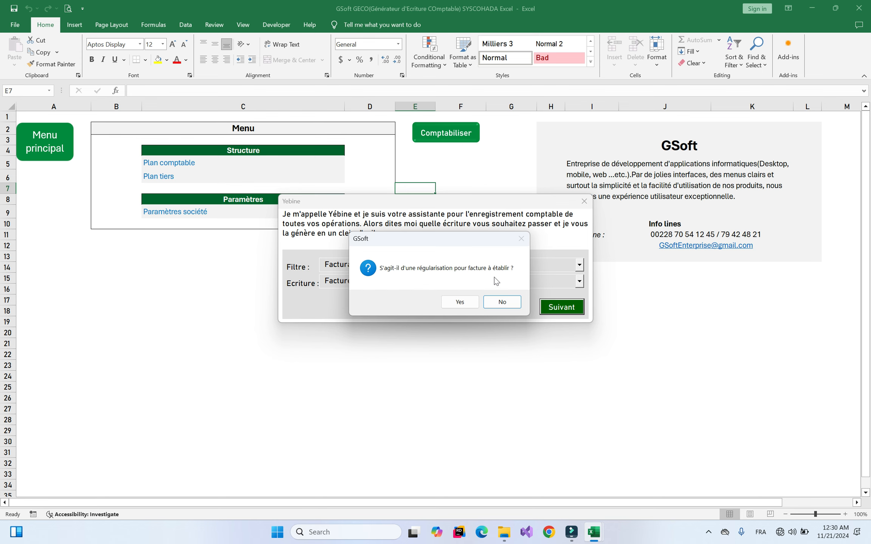
click(502, 301)
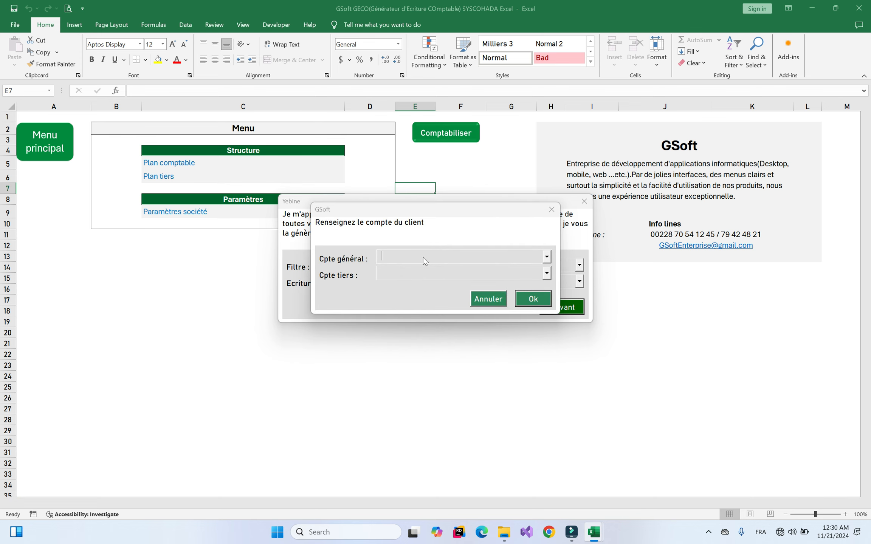
click(392, 273)
click(408, 304)
click(531, 299)
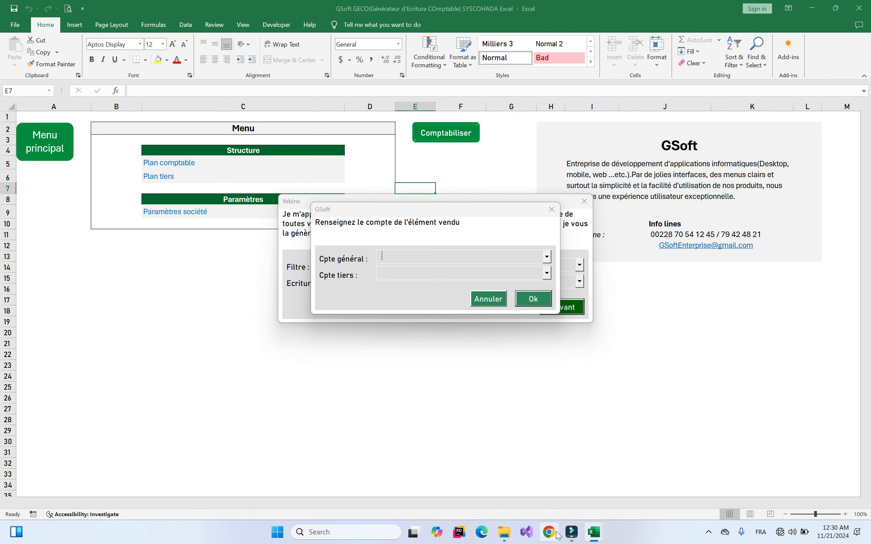
Set the sold item's account with a 285,000 net commercial amount, adding no further items
mouse_move(595, 533)
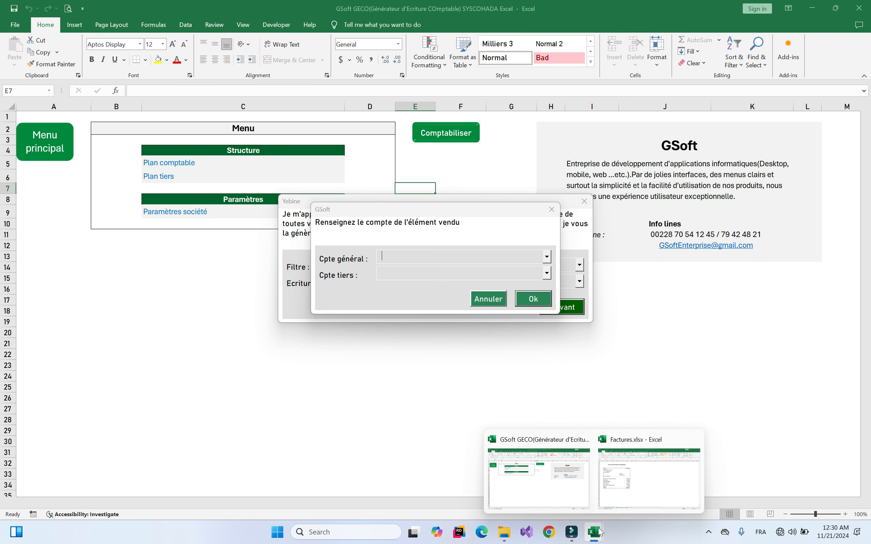
click(623, 484)
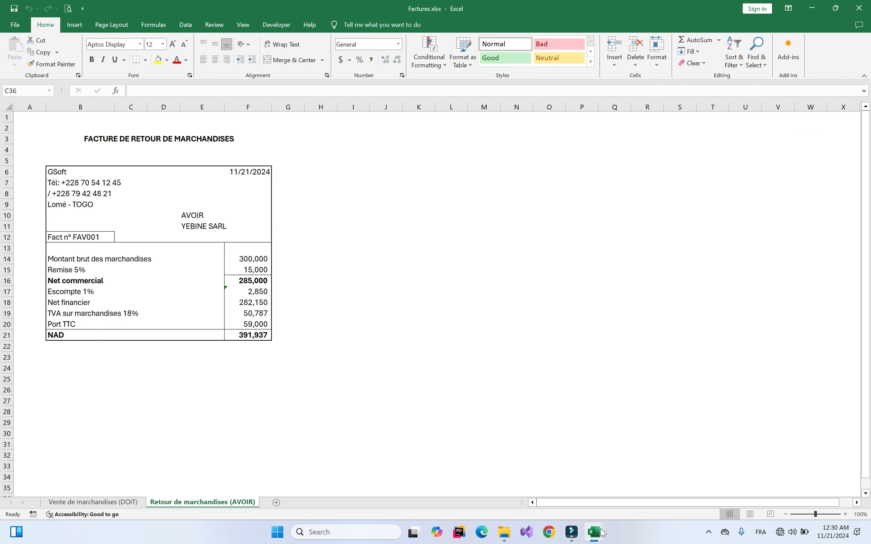
mouse_move(593, 533)
click(527, 470)
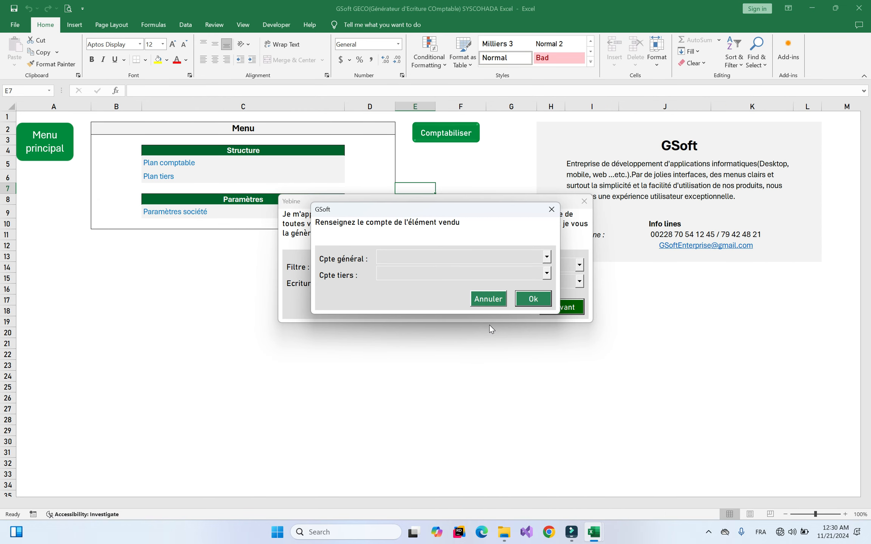
key(Down)
key(Return)
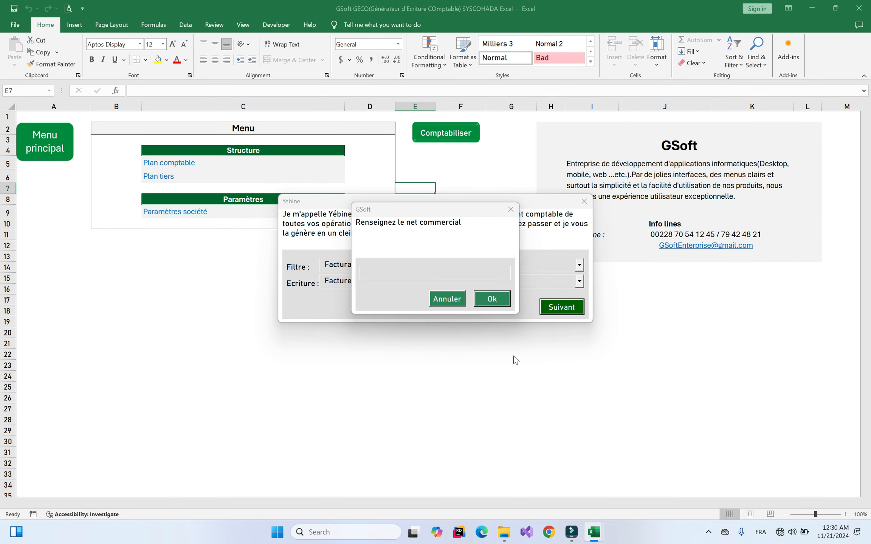
mouse_move(593, 533)
click(620, 490)
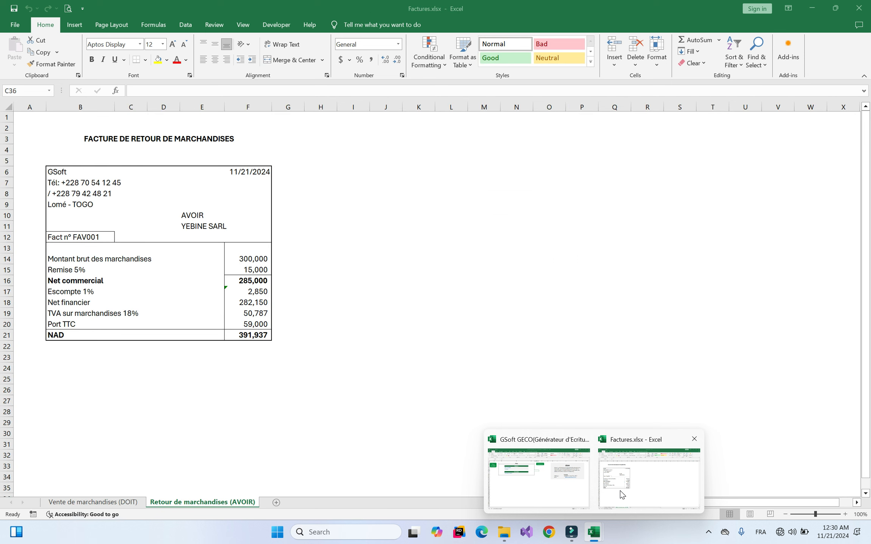
click(556, 477)
text(285,000)
key(Return)
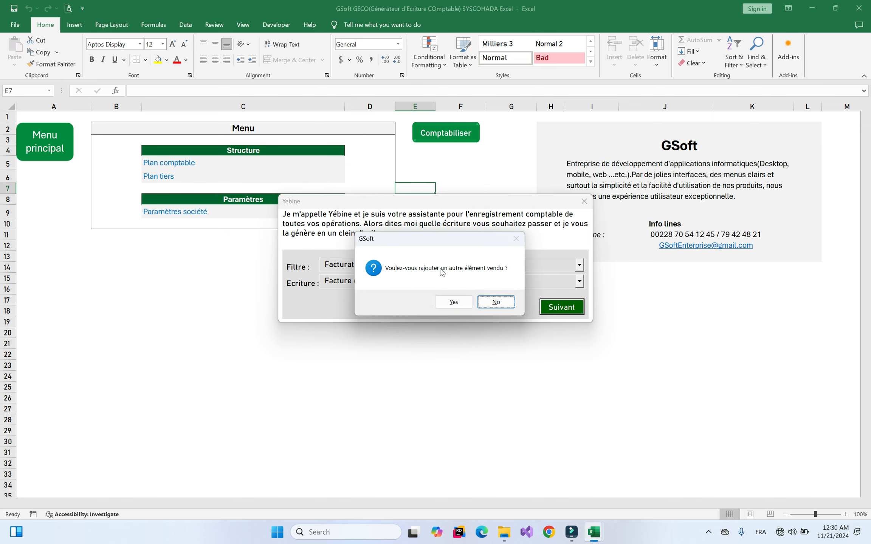
click(490, 301)
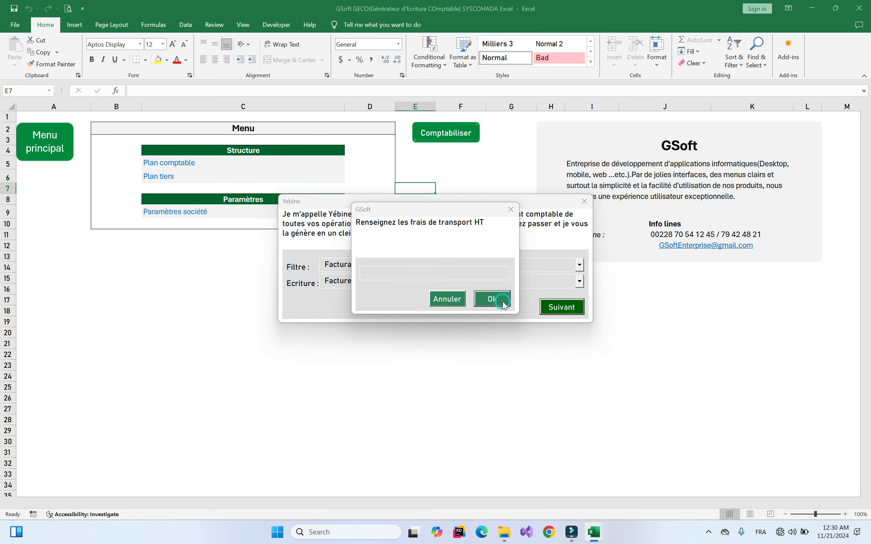
Enter 50,000 transport costs, 2,850 discount, no consignation or advance, and the VAT amounts
mouse_move(596, 530)
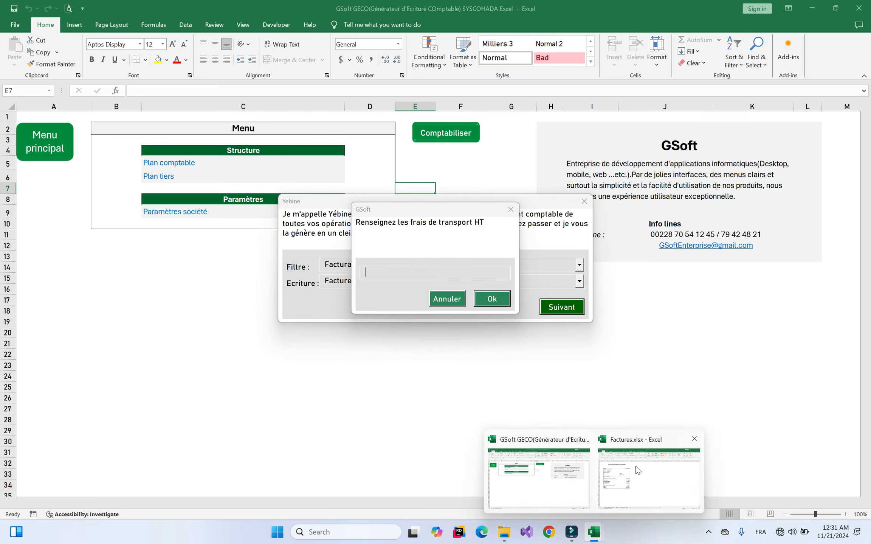
mouse_move(623, 482)
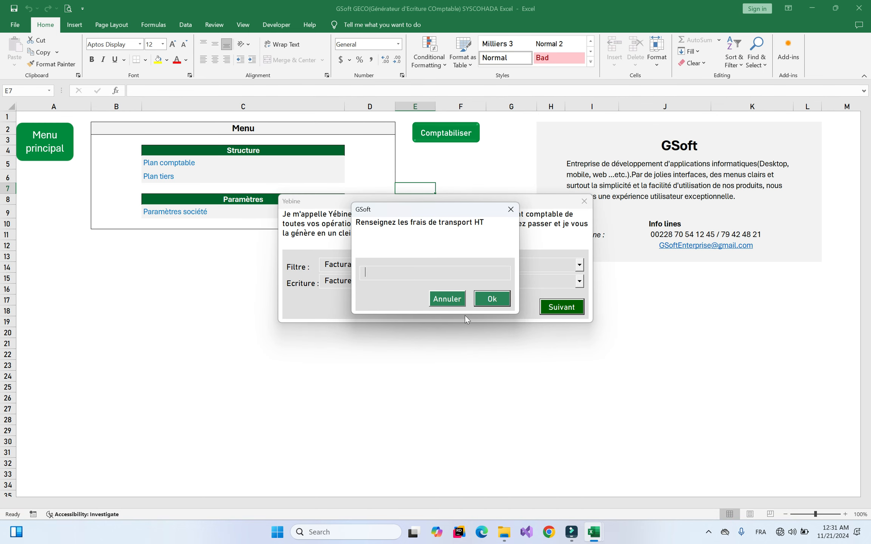
text(500000)
key(Return)
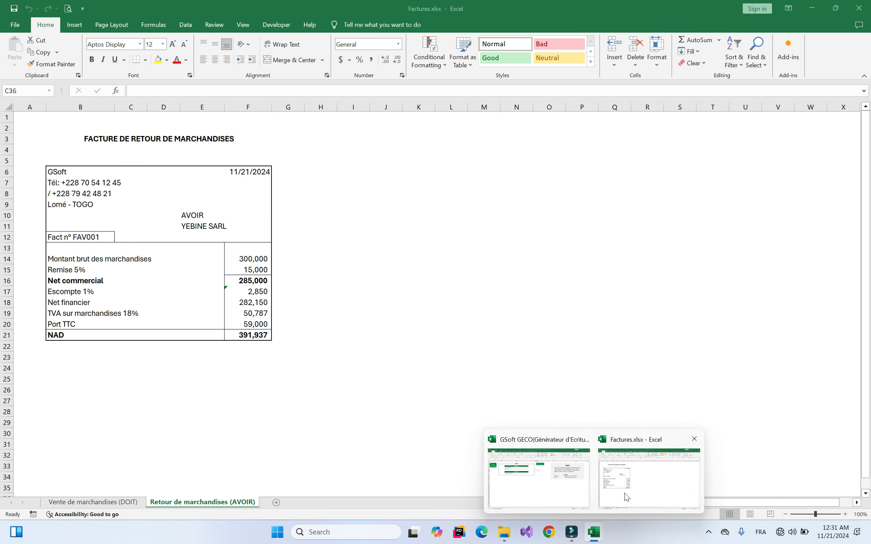
key(Return)
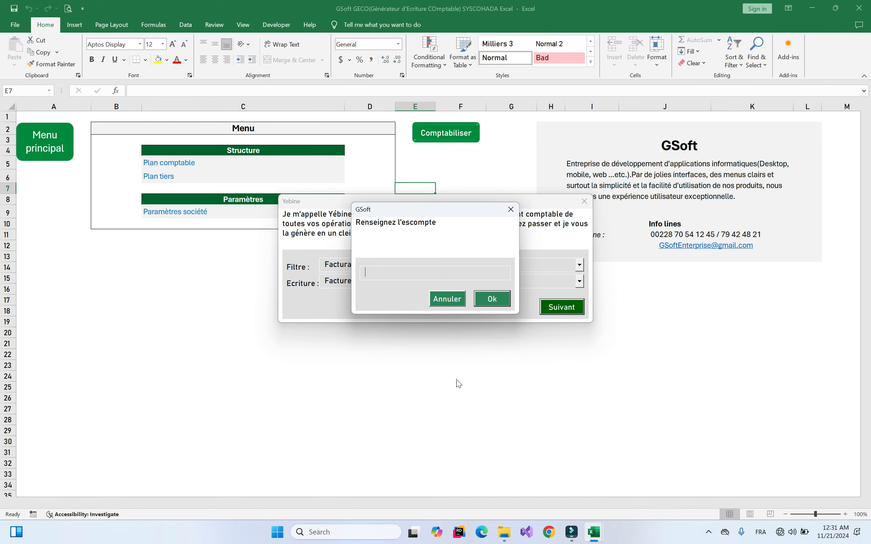
text(2,850)
key(Return)
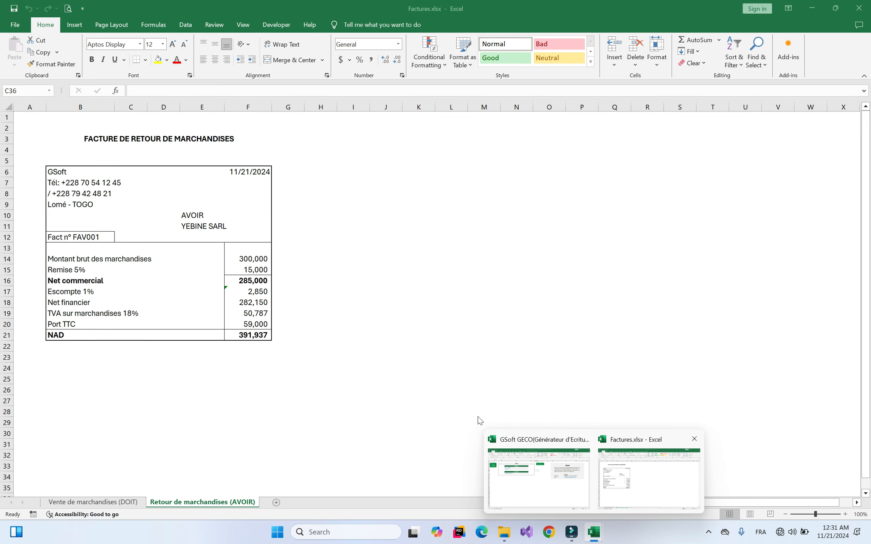
key(Return)
text(50,787)
text(90000)
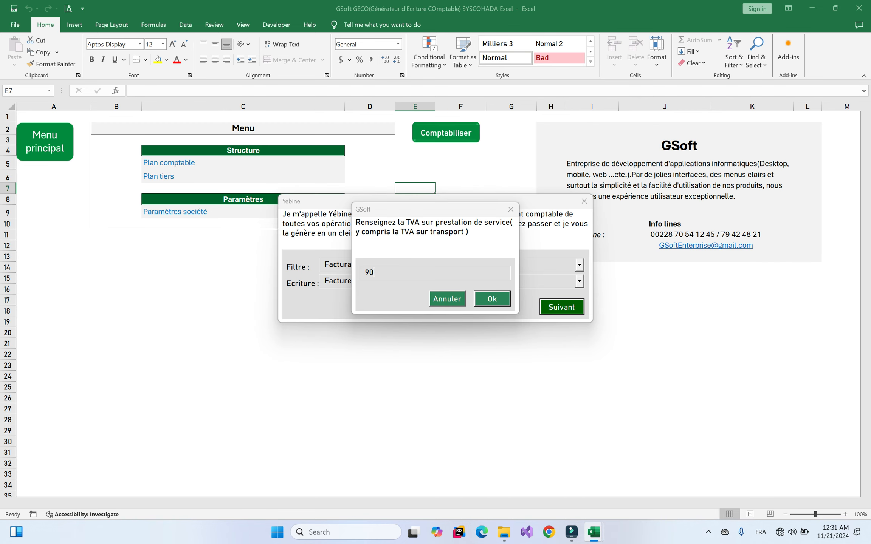
key(Return)
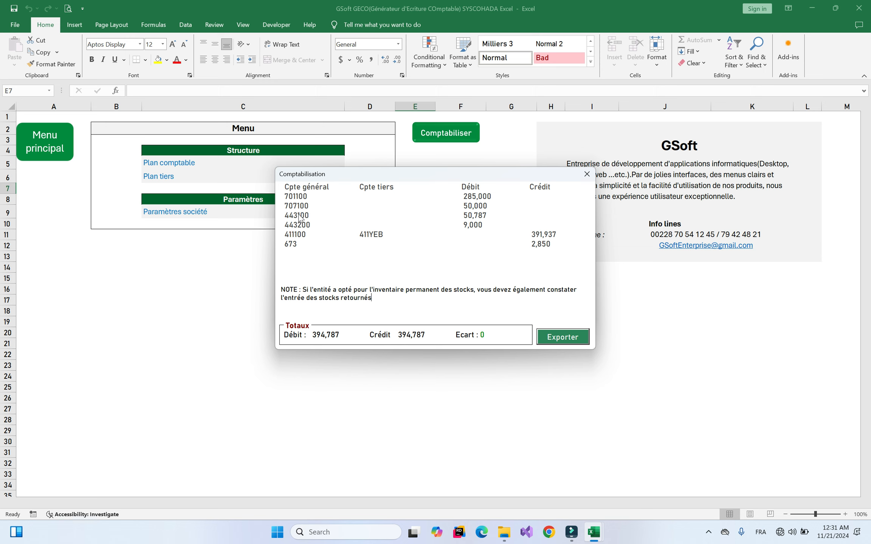
click(479, 216)
click(301, 226)
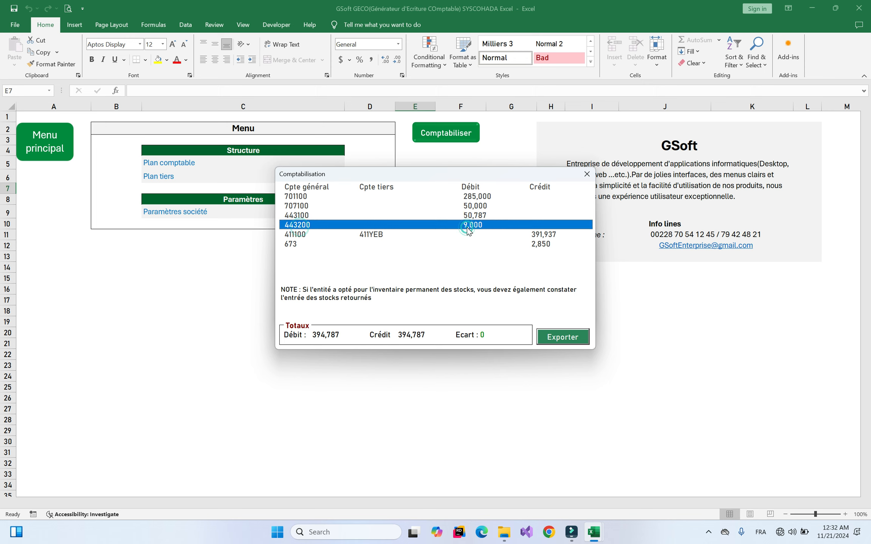
click(296, 234)
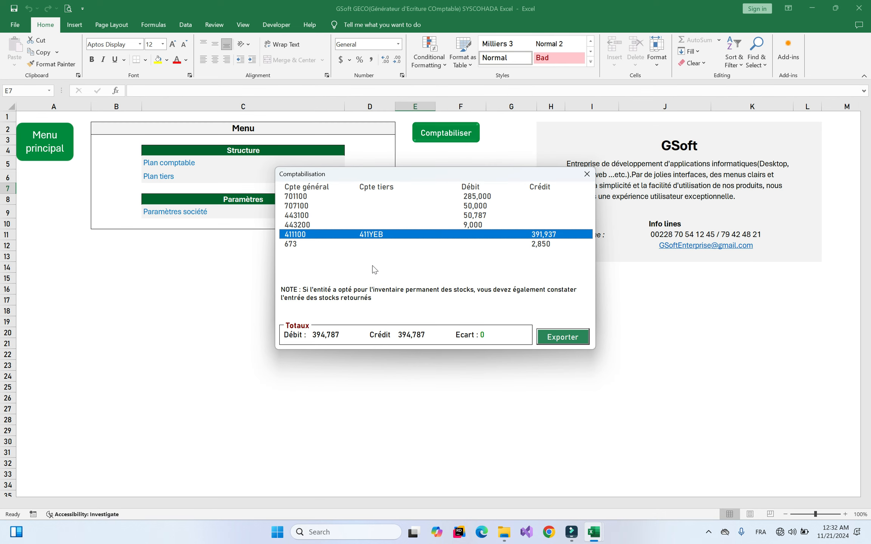
click(295, 244)
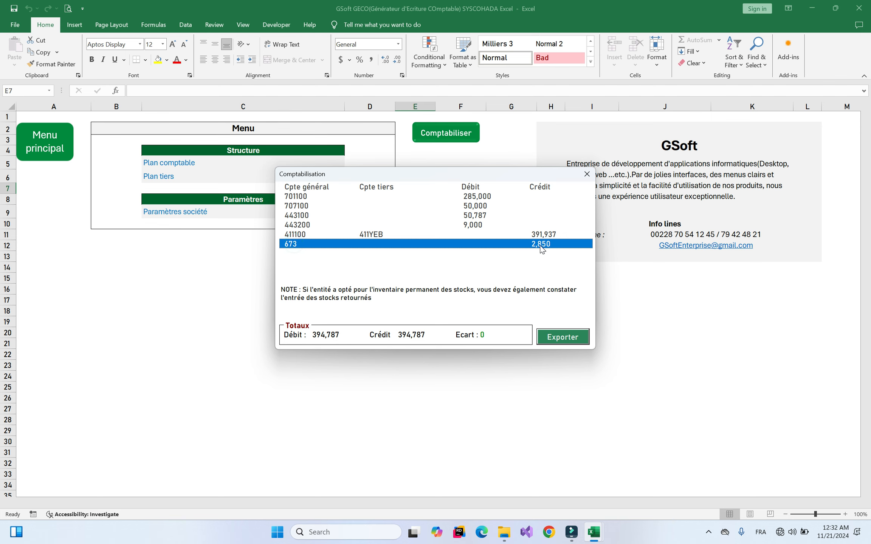
drag(378, 298, 304, 292)
click(320, 292)
Choose Facture d'achat de biens as the new entry and decline the uninvoiced-delivery regularisation
click(586, 174)
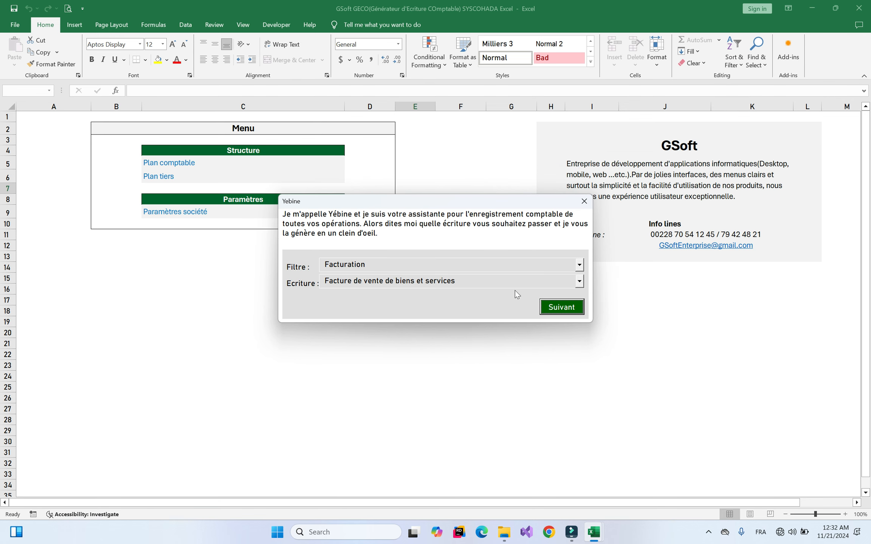
click(439, 284)
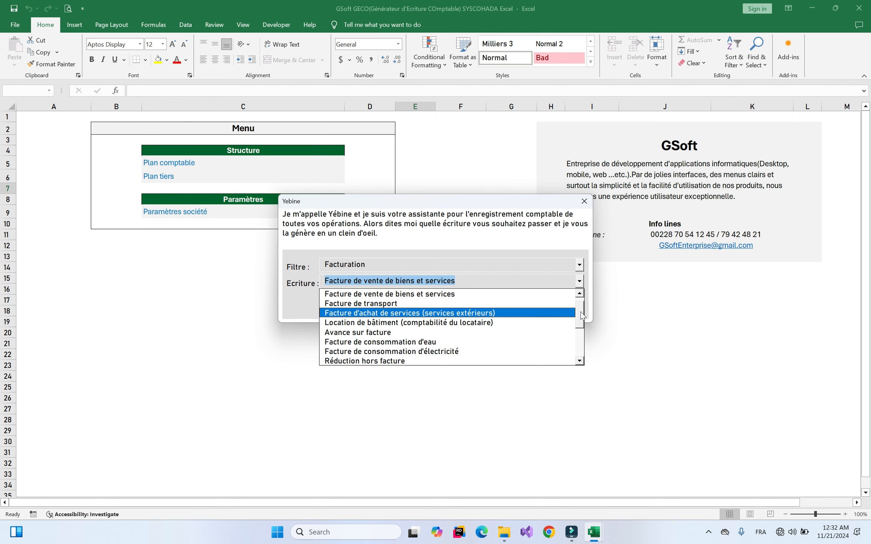
scroll(581, 313, up, 1)
click(380, 295)
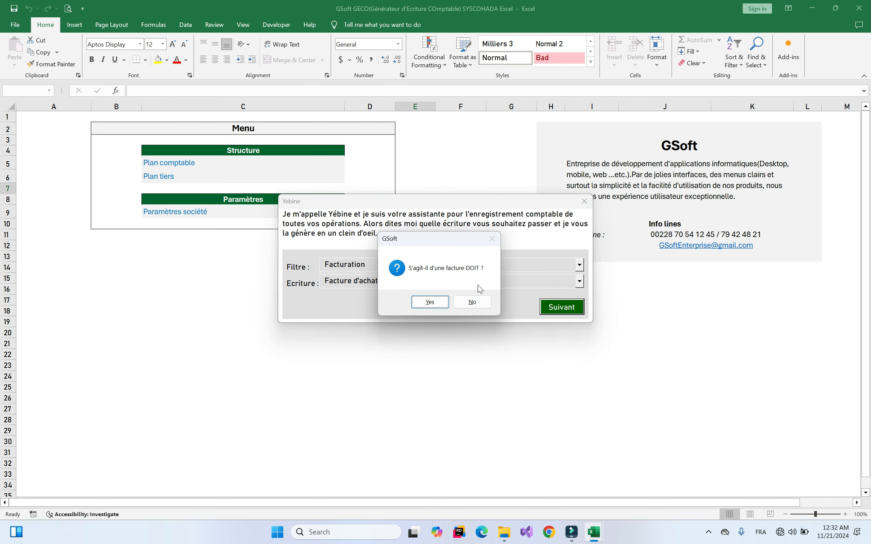
click(481, 306)
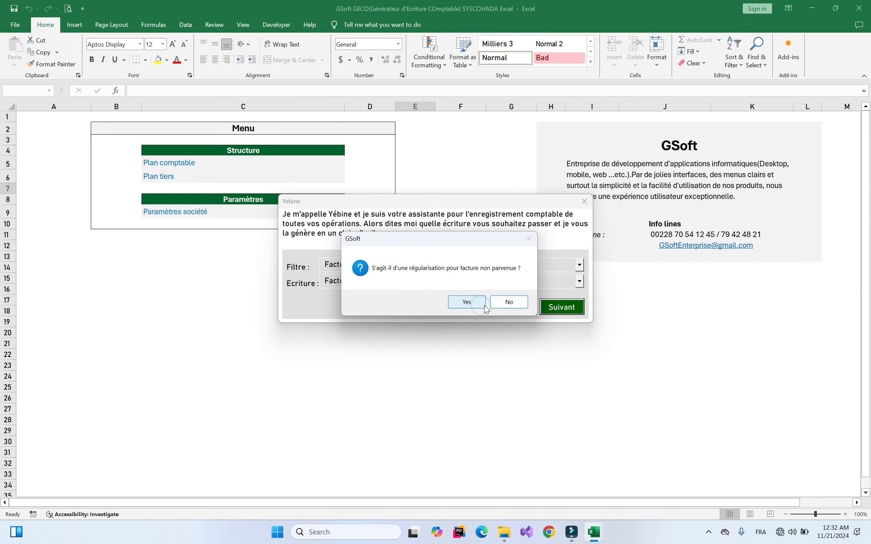
click(516, 301)
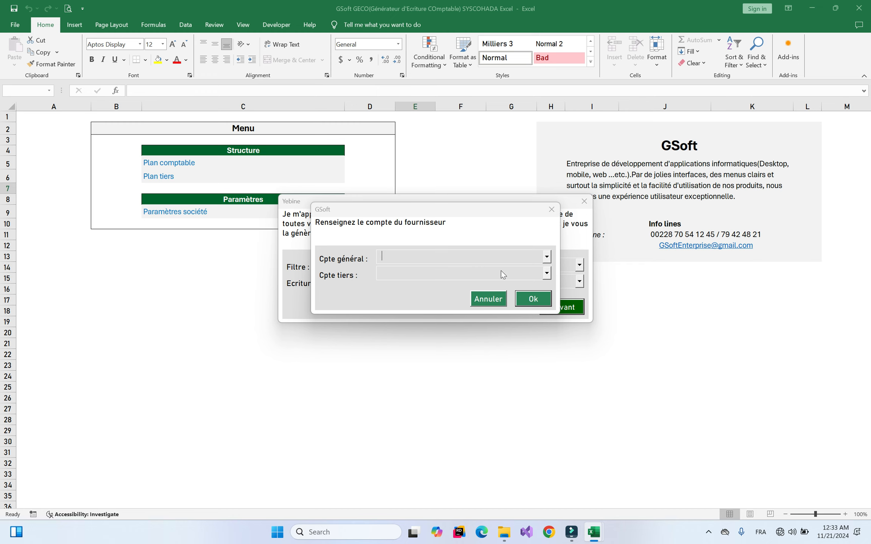
Pick the supplier and purchased item accounts with a 385,000 net commercial amount
click(437, 276)
click(406, 296)
key(Down)
key(Return)
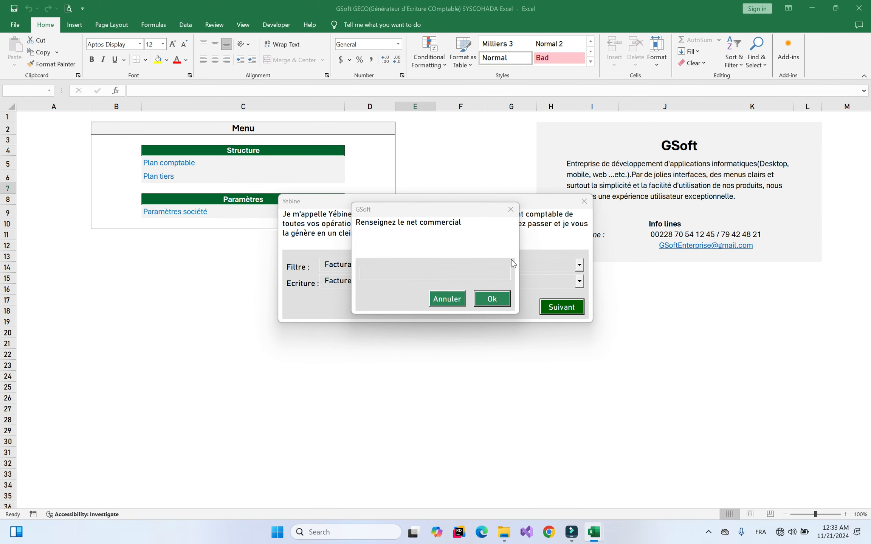
text(385000)
key(Return)
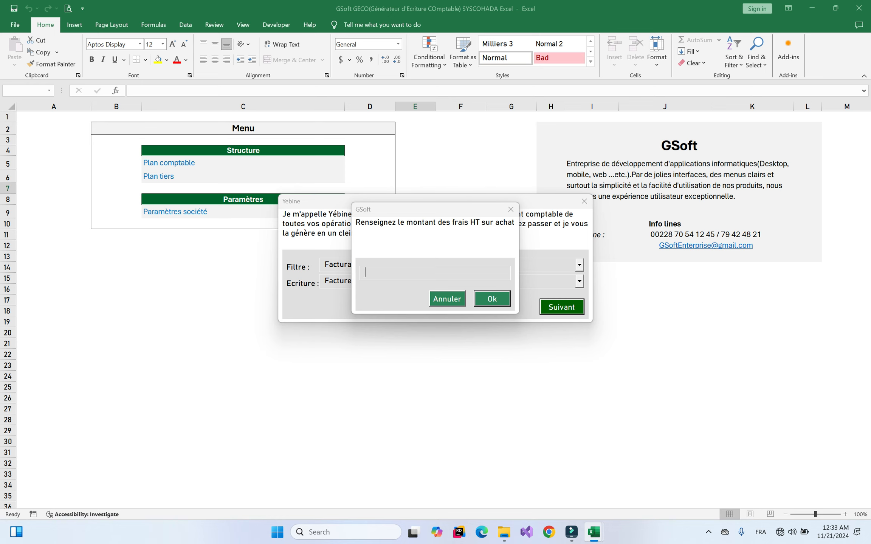
Enter 50,000 purchase fees and add no further purchased items
text(50000)
mouse_move(593, 531)
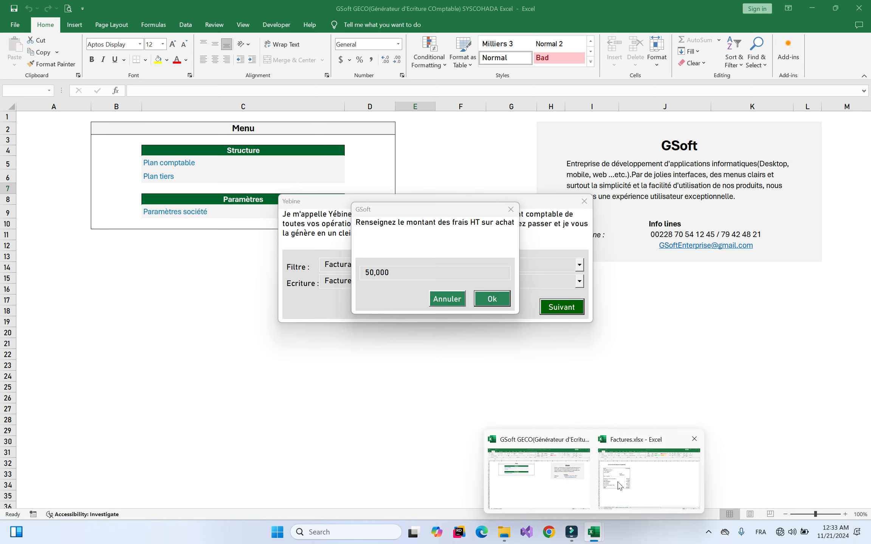
click(618, 485)
click(555, 246)
key(Return)
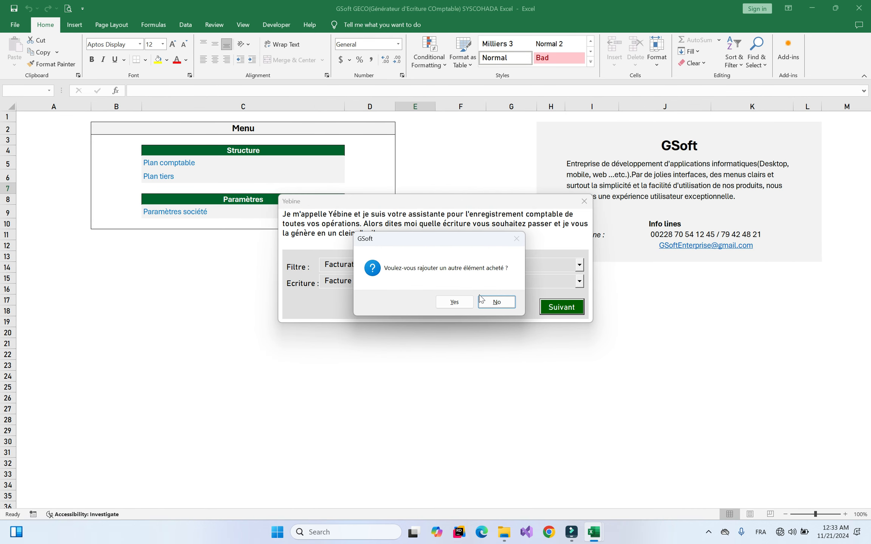
click(493, 301)
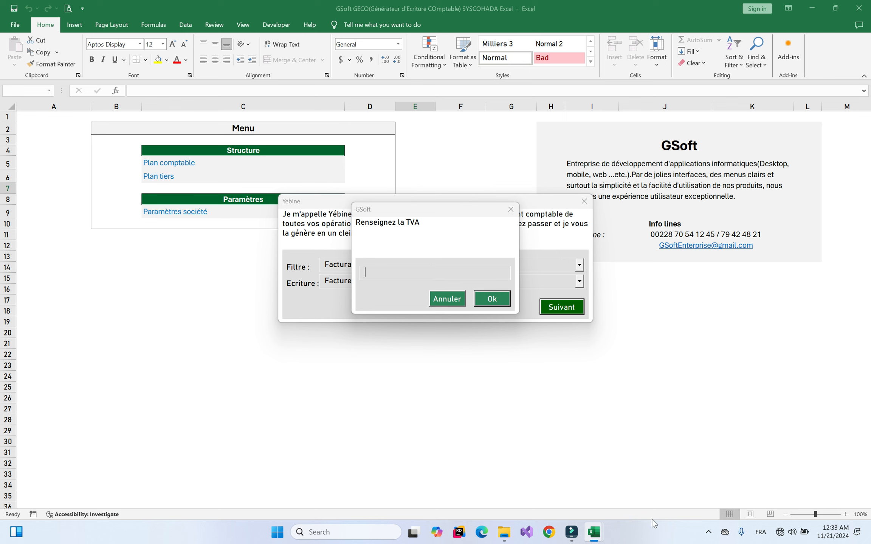
Enter 59,787 VAT, skip consignation and apply a 2,850 discount to generate the entry
mouse_move(601, 531)
mouse_move(634, 493)
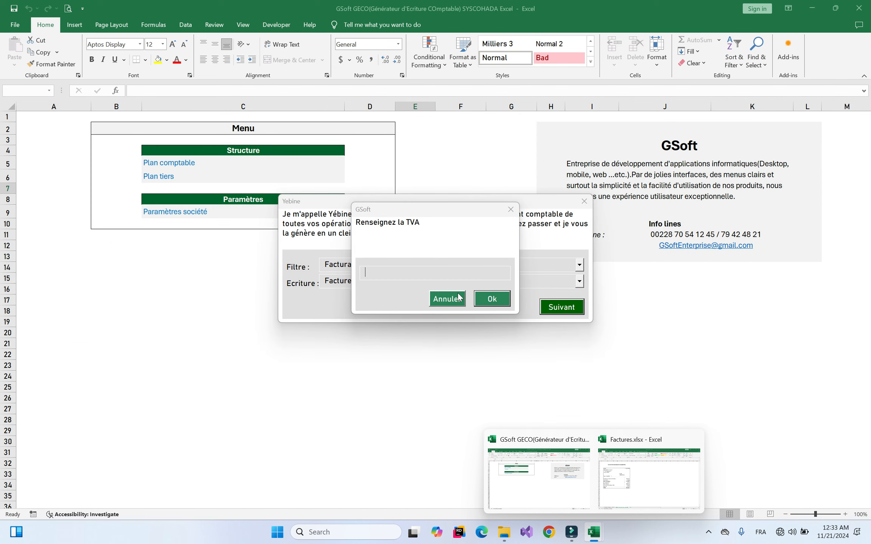
text(59)
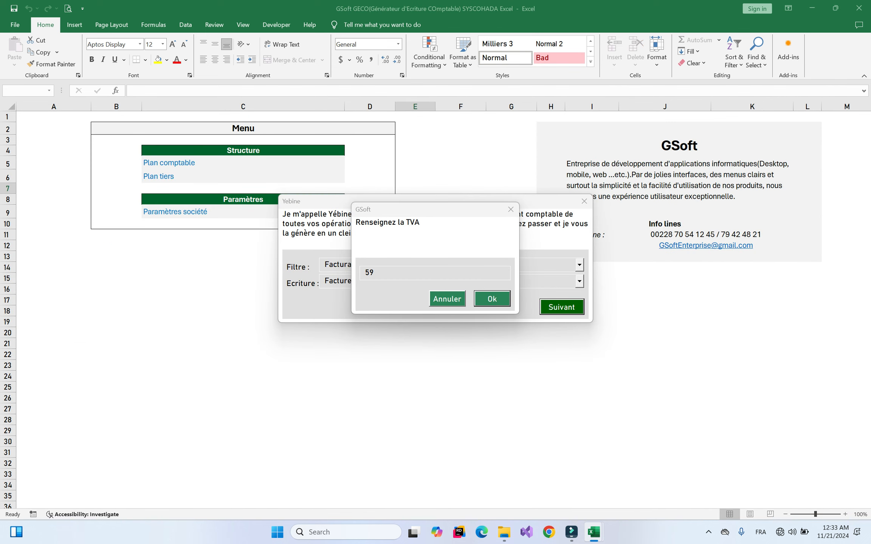
text(,787)
key(Return)
key(Return)
text(2850)
key(Return)
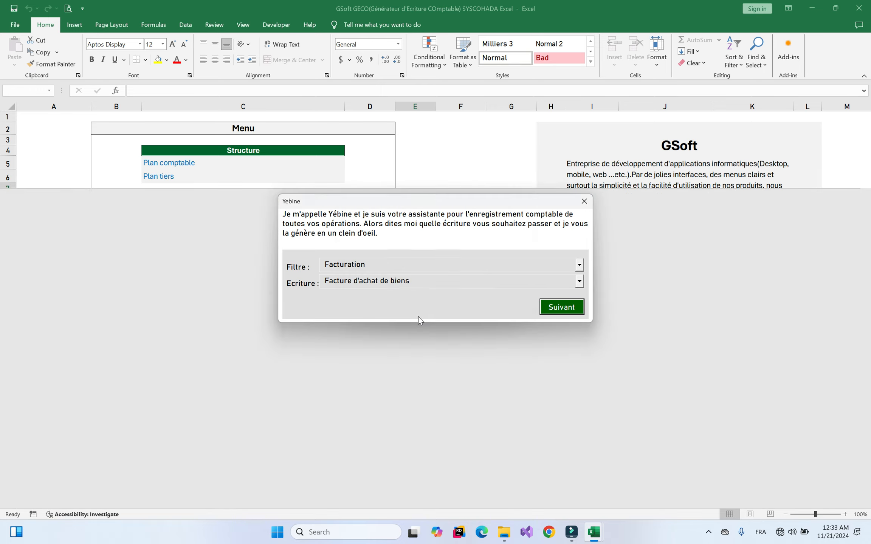
key(Return)
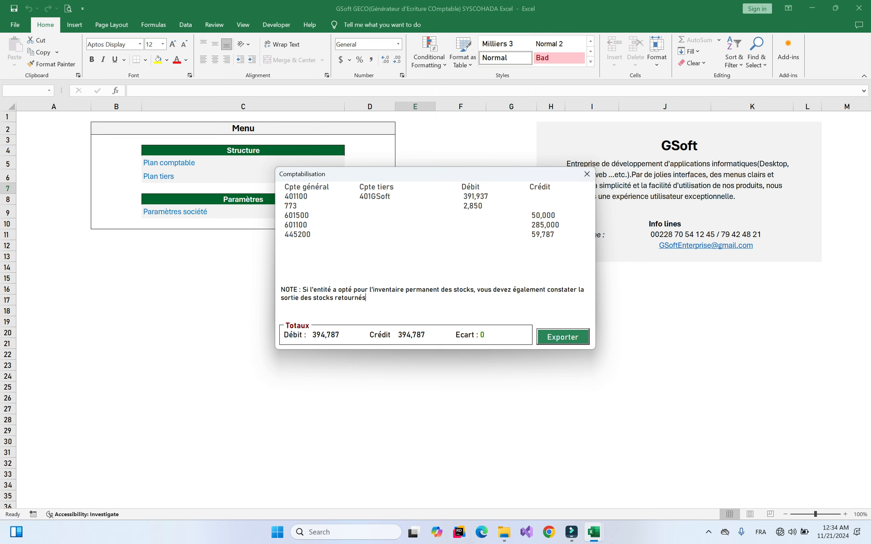
Close the journal entry summary and the Yebine assistant
key(ctrl+a)
click(336, 289)
click(586, 174)
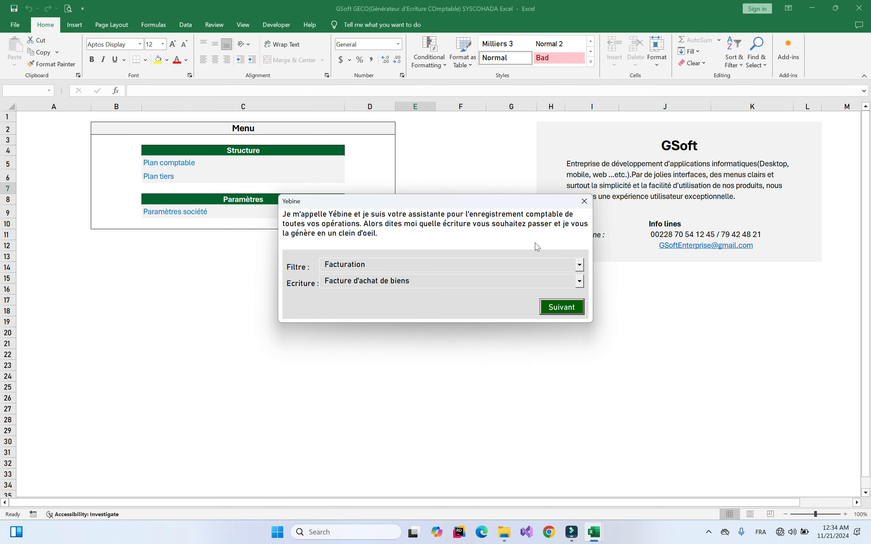
click(584, 201)
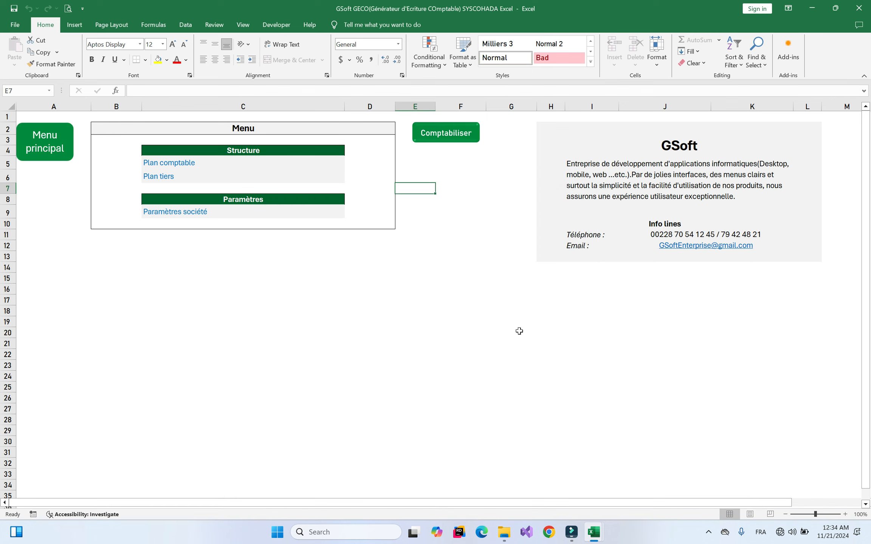
Check the AVOIR invoice in Factures.xlsx, then return to GSoft GECO
click(642, 475)
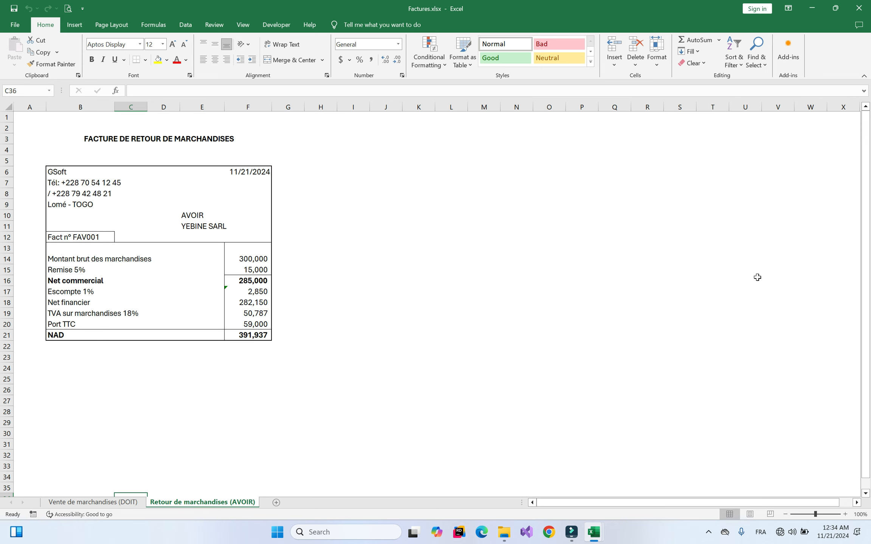
mouse_move(602, 532)
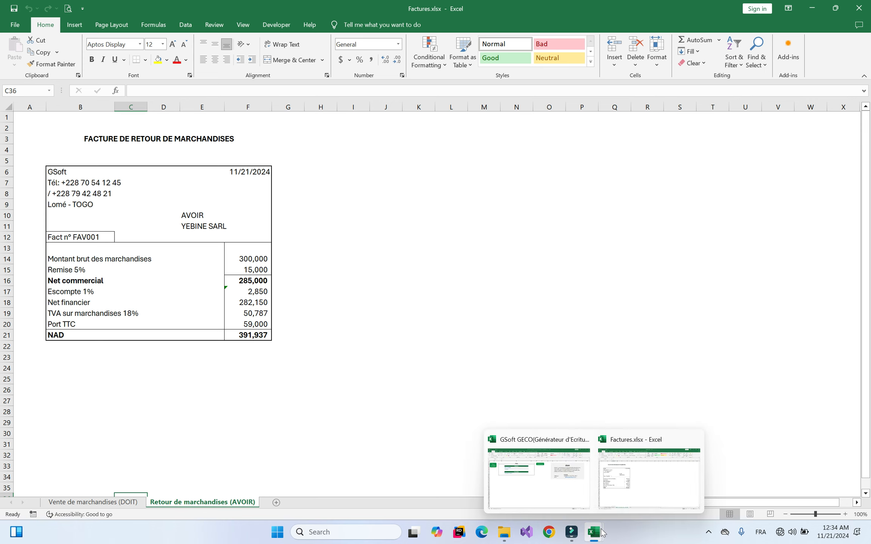
click(561, 479)
Reopen Yebine with the Facturation filter and browse the entry type list
click(456, 134)
click(470, 265)
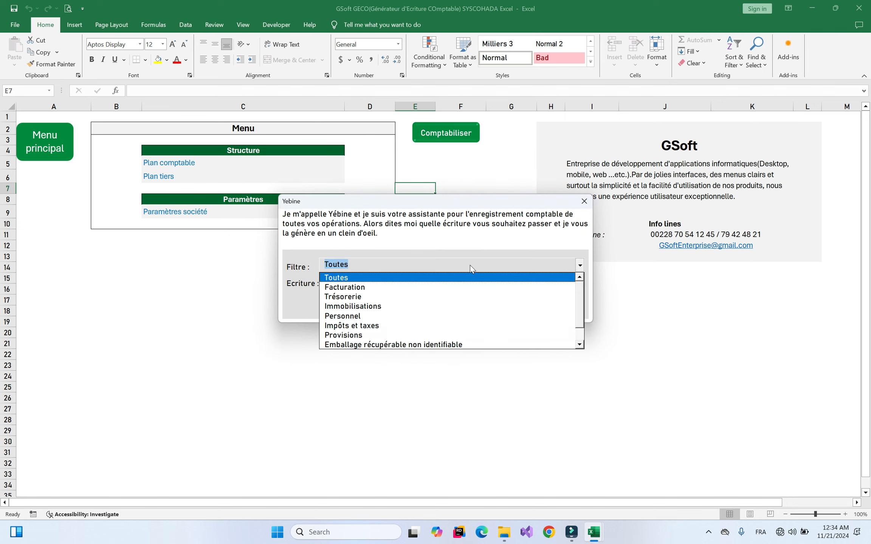
click(577, 297)
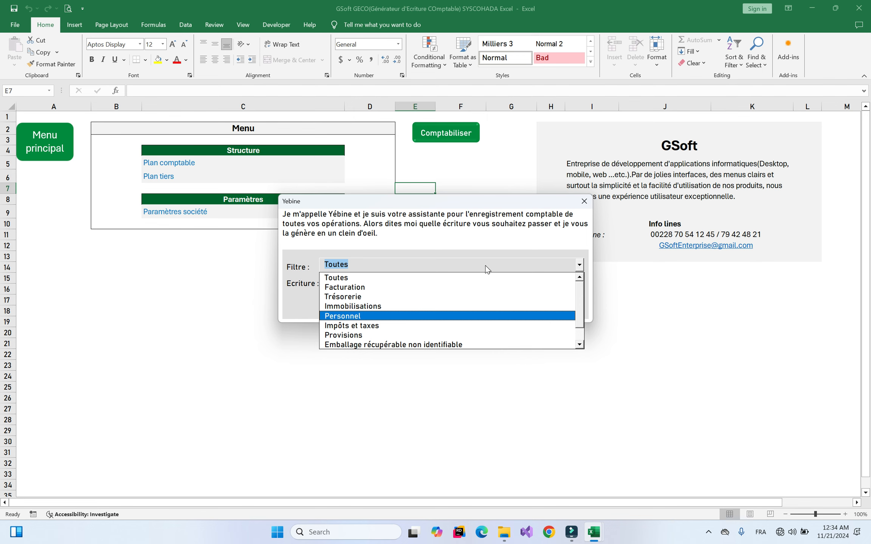
click(376, 287)
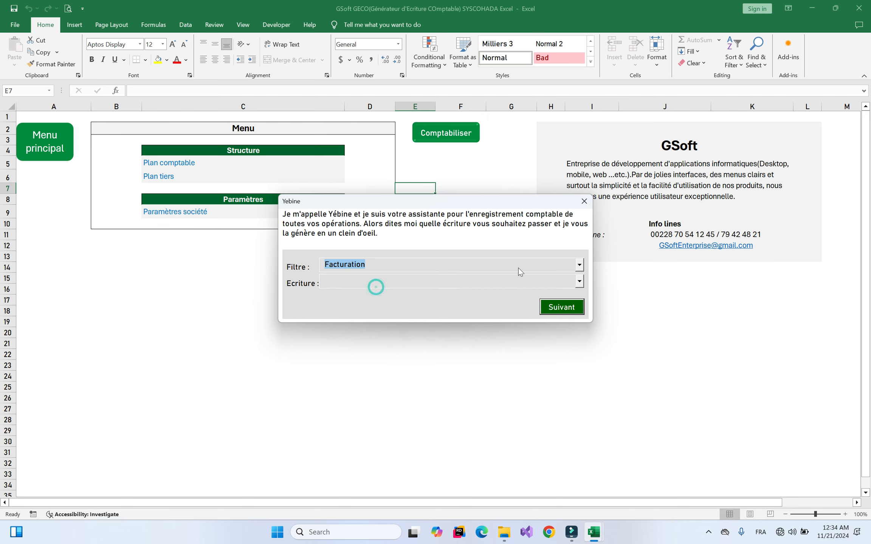
click(522, 282)
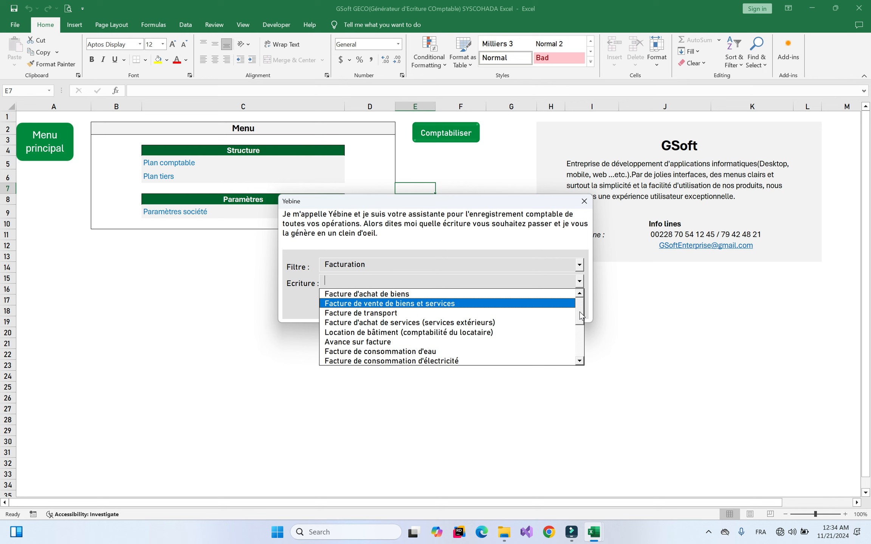
mouse_move(580, 313)
mouse_down()
mouse_move(578, 343)
mouse_move(579, 318)
mouse_up()
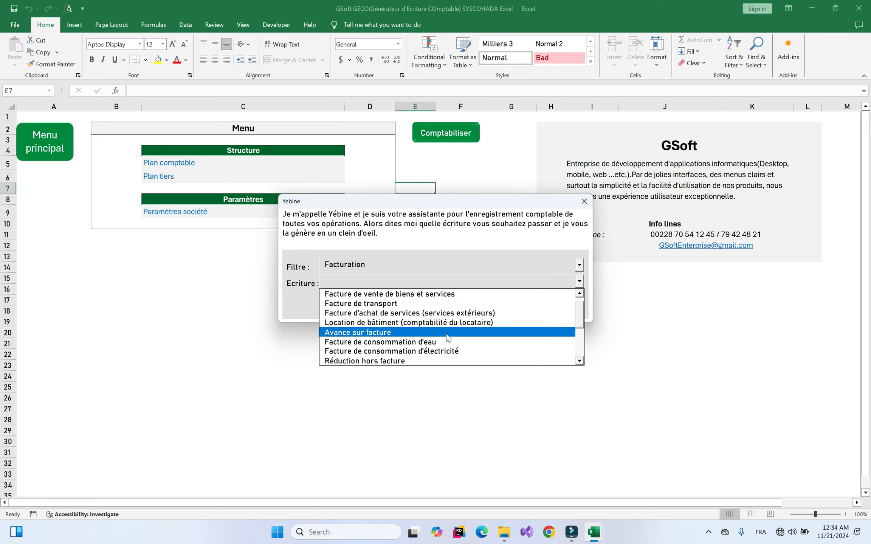
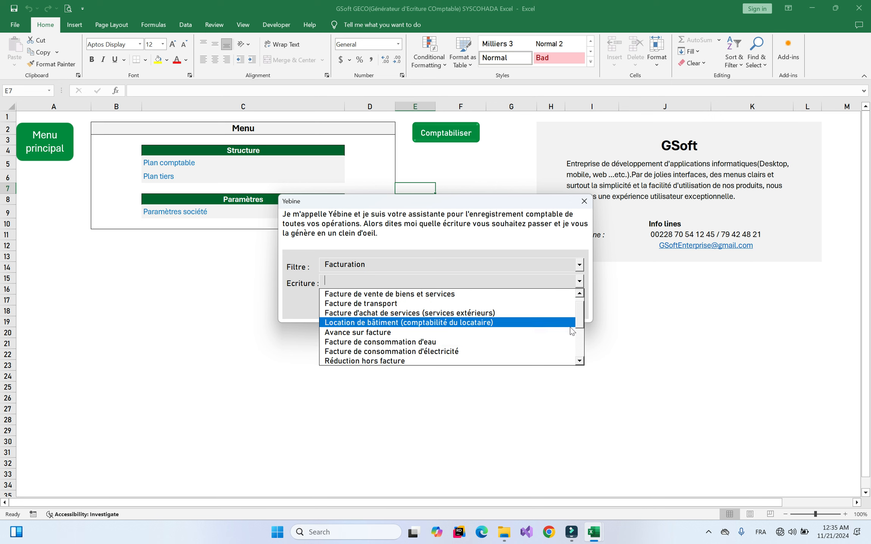
Choose the Facture de consommation d'eau entry and decline regularisation for an unreceived invoice
scroll(581, 311, up, 1)
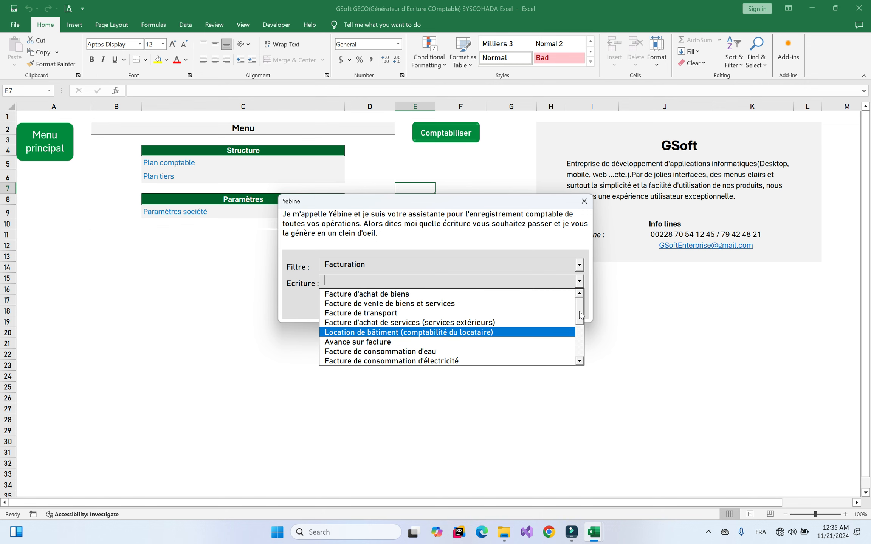
scroll(580, 320, down, 1)
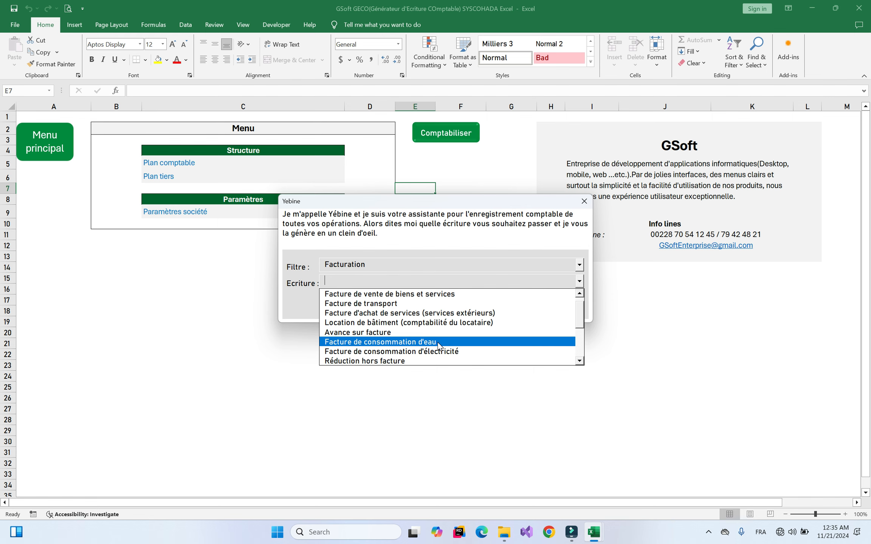
click(402, 343)
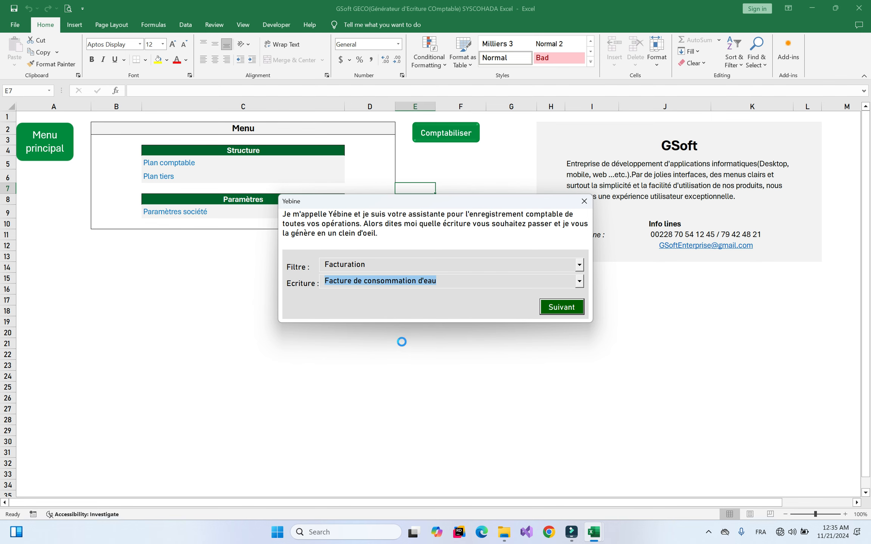
click(435, 303)
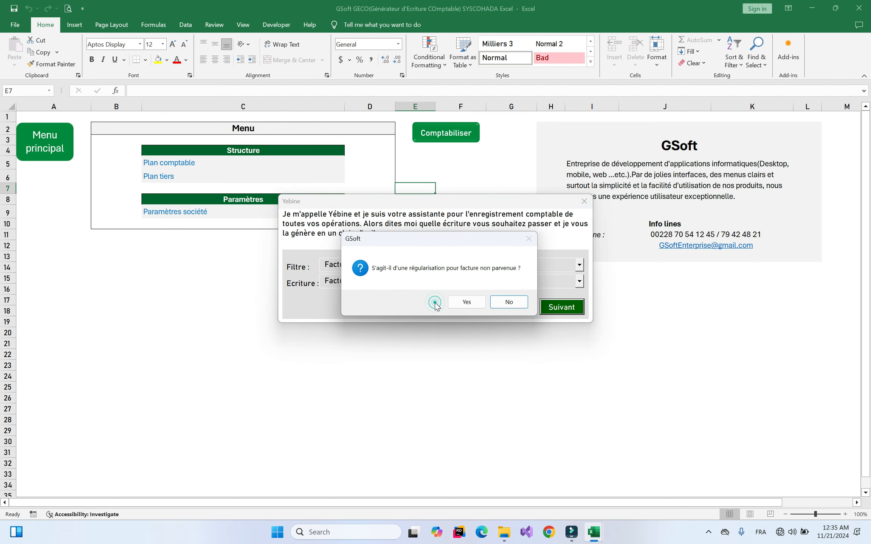
click(510, 302)
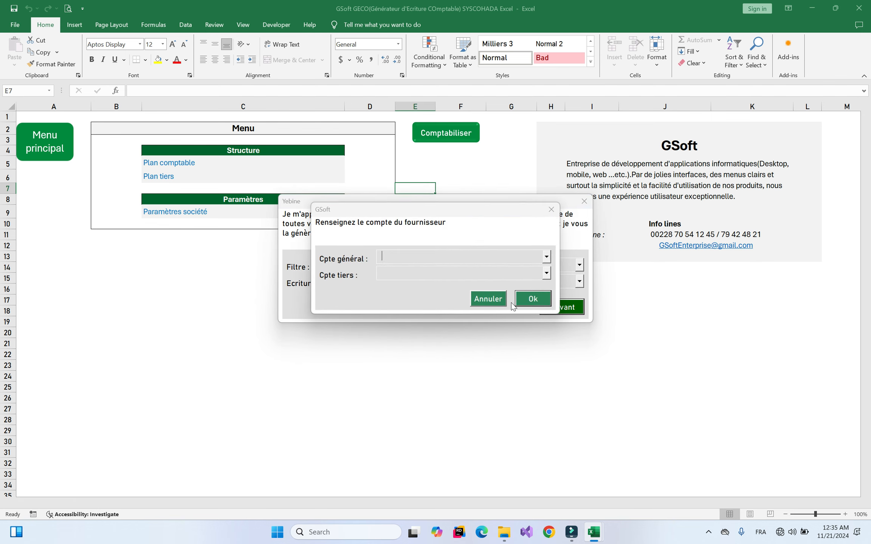
Post the water bill to supplier 401TDE with 50,000 HT and 9,000 VAT, totalling 59,000
click(457, 269)
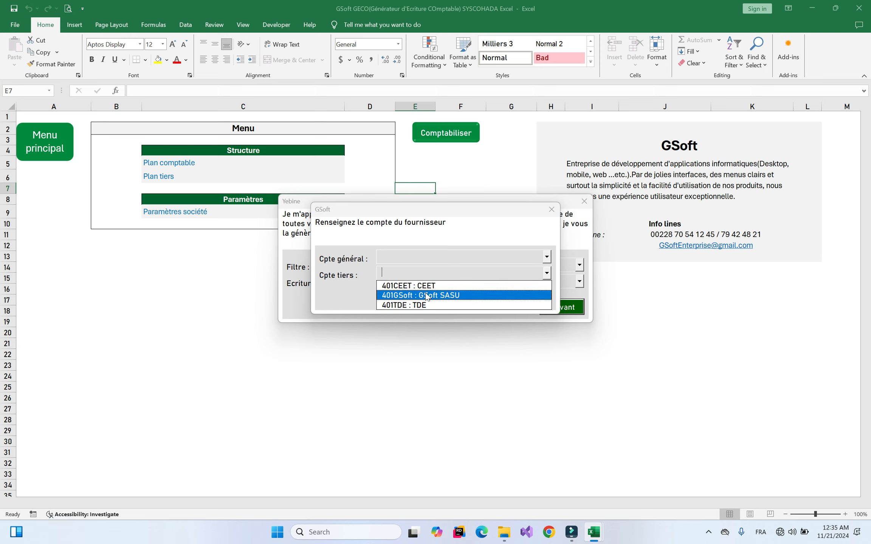
click(410, 304)
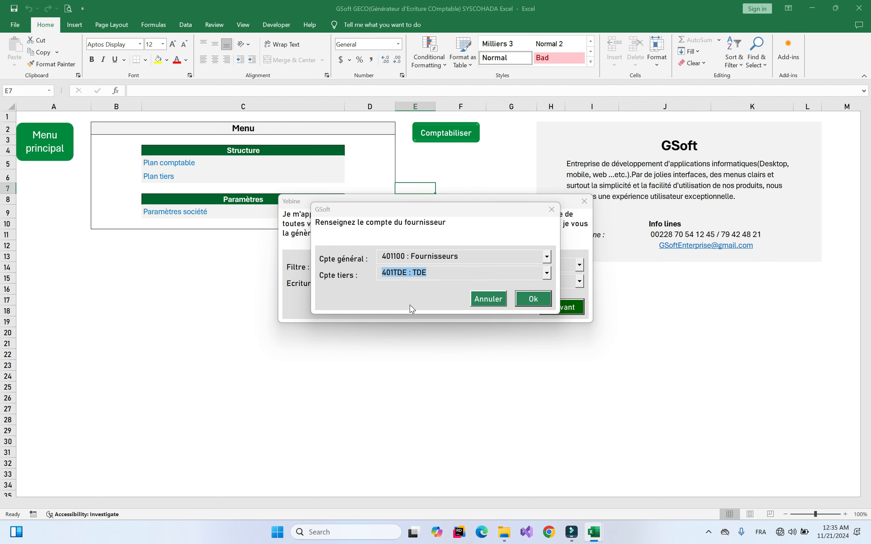
key(Return)
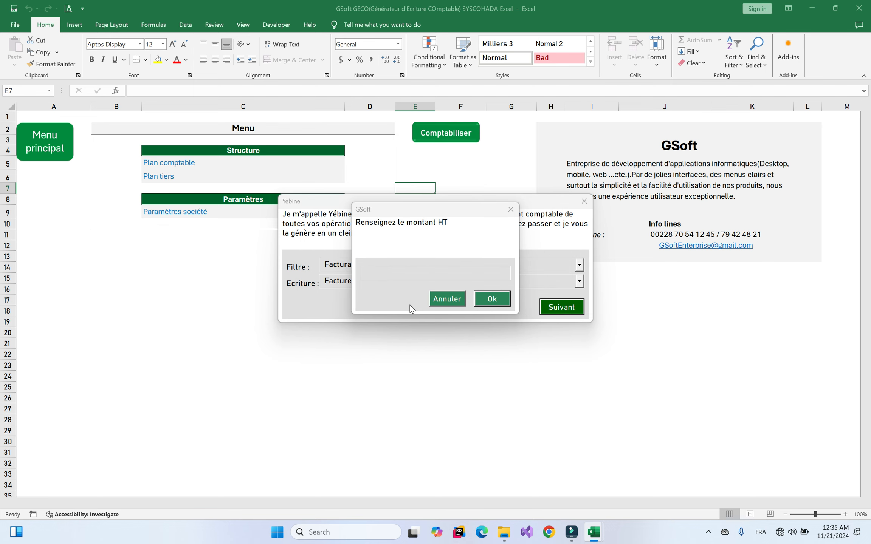
text(500)
key(Return)
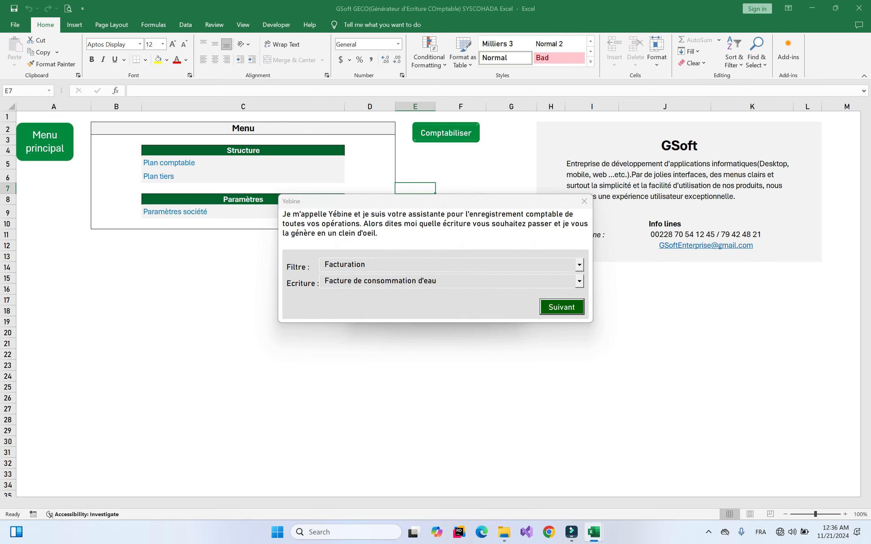
text(9000)
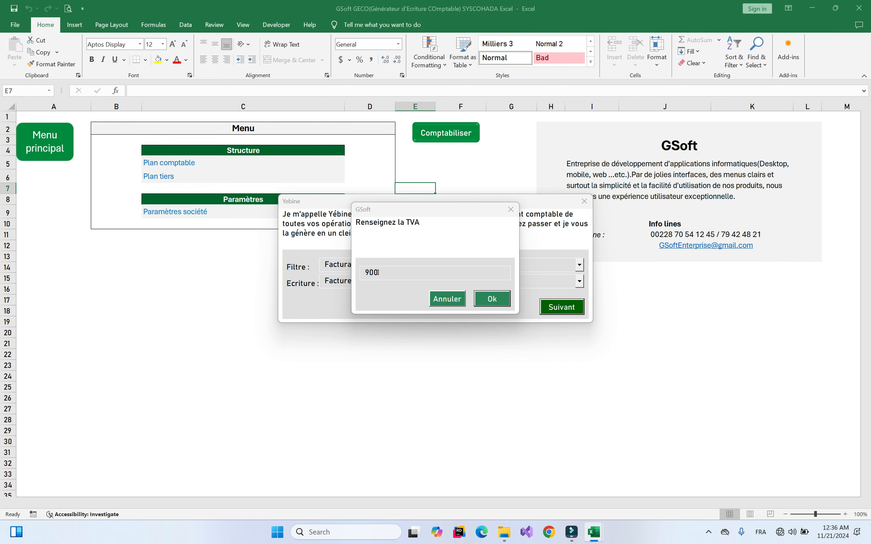
key(Return)
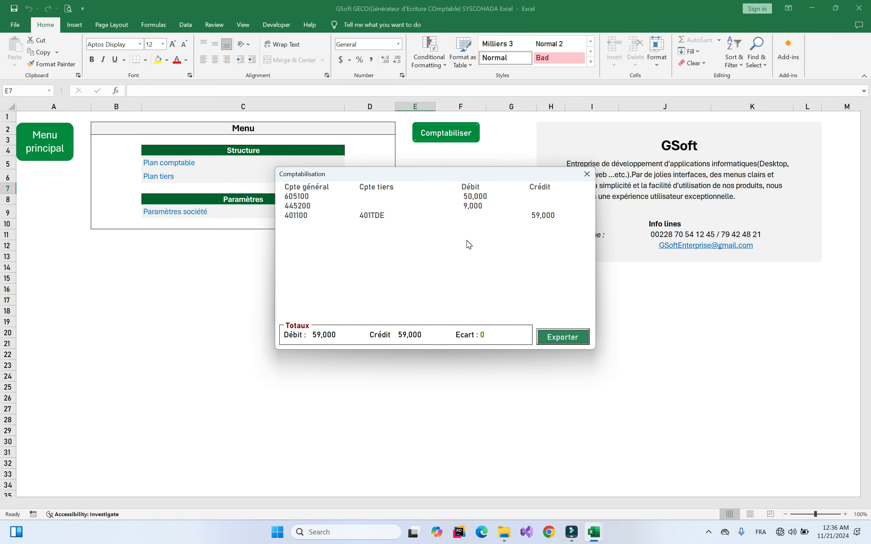
click(587, 174)
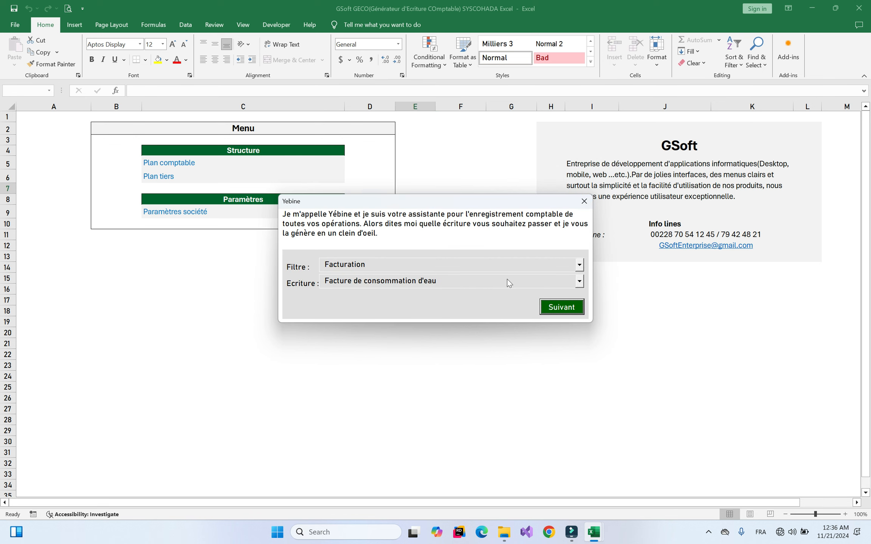
Switch the entry filter to Trésorerie and browse the treasury entry types
click(464, 282)
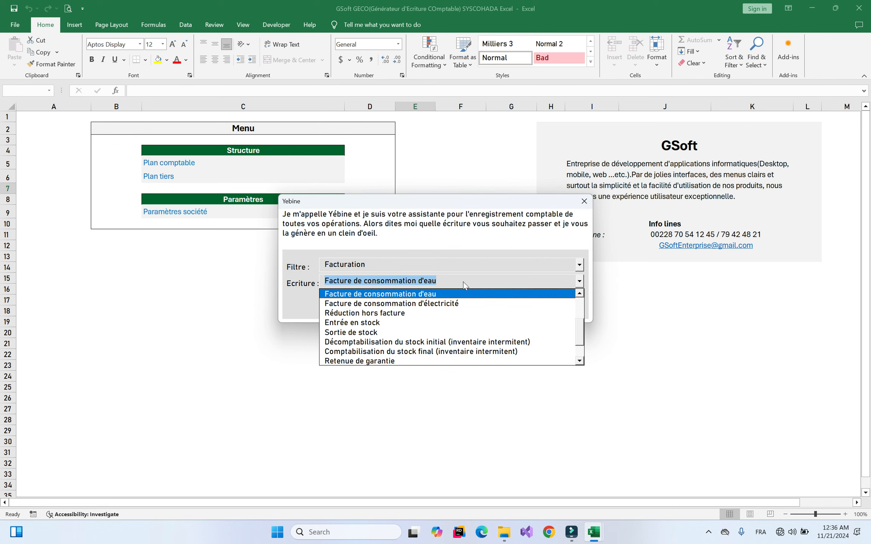
scroll(574, 325, down, 1)
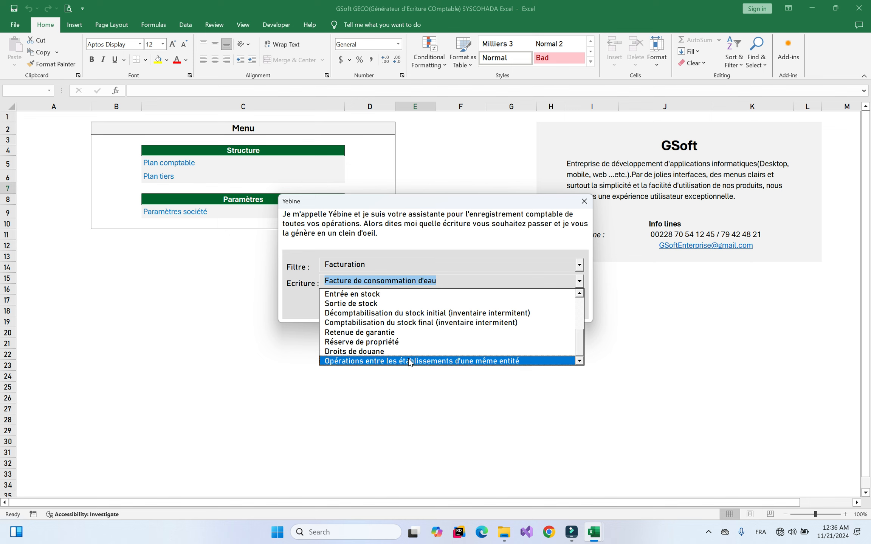
click(491, 264)
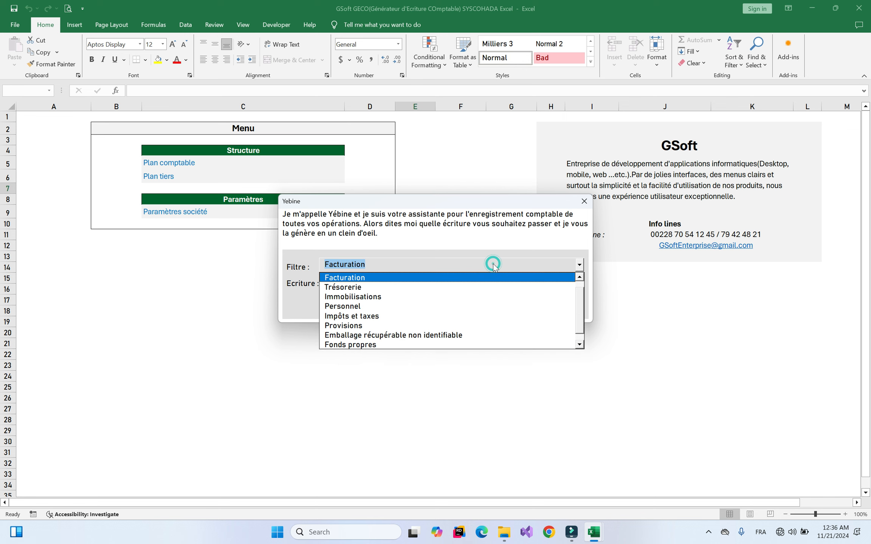
click(368, 291)
click(506, 280)
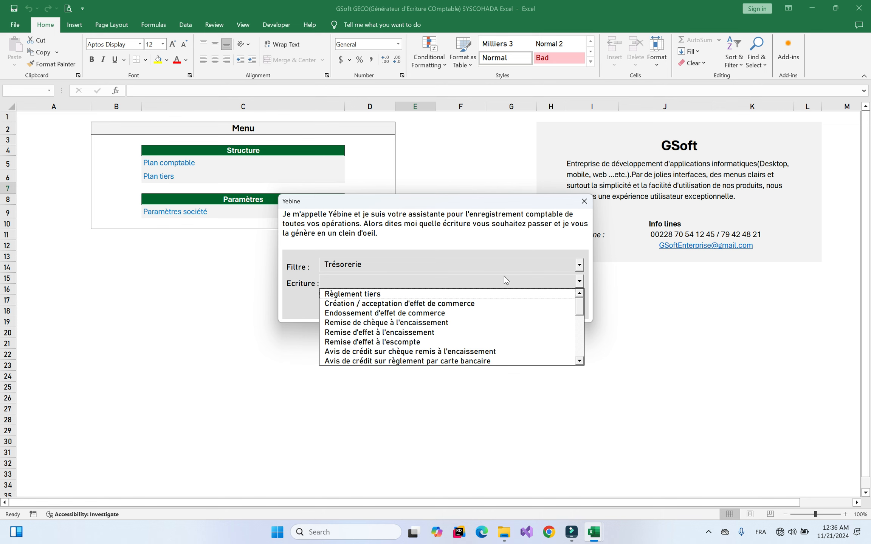
drag(579, 309, 588, 261)
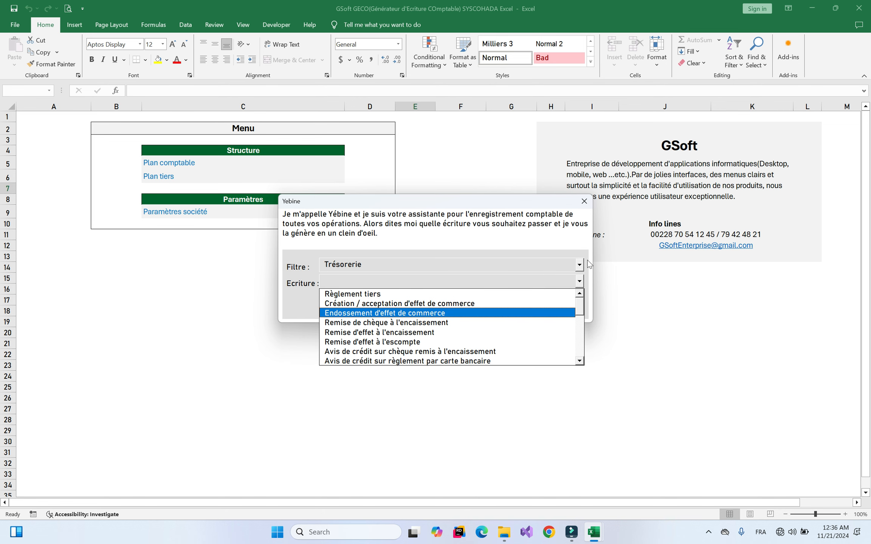
Start a Règlement tiers entry, then bring up the AVOIR return invoice in Factures.xlsx
click(349, 297)
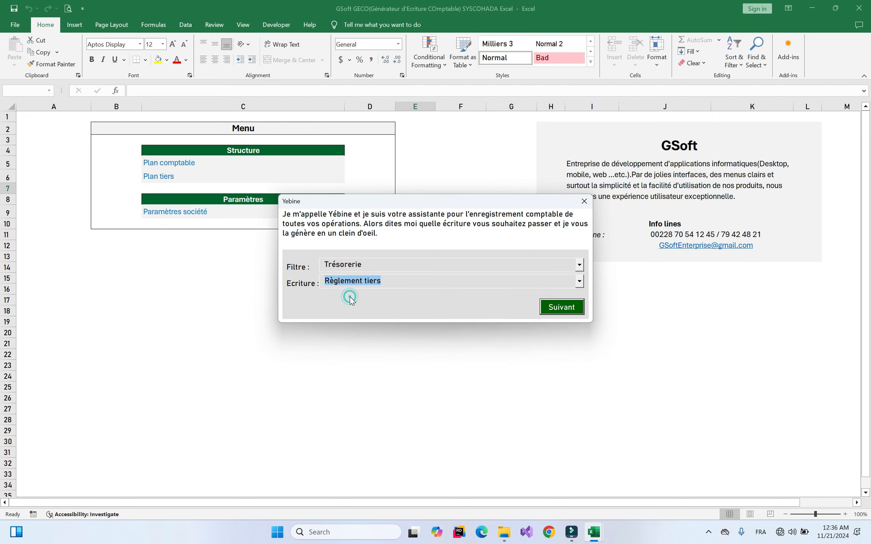
key(Return)
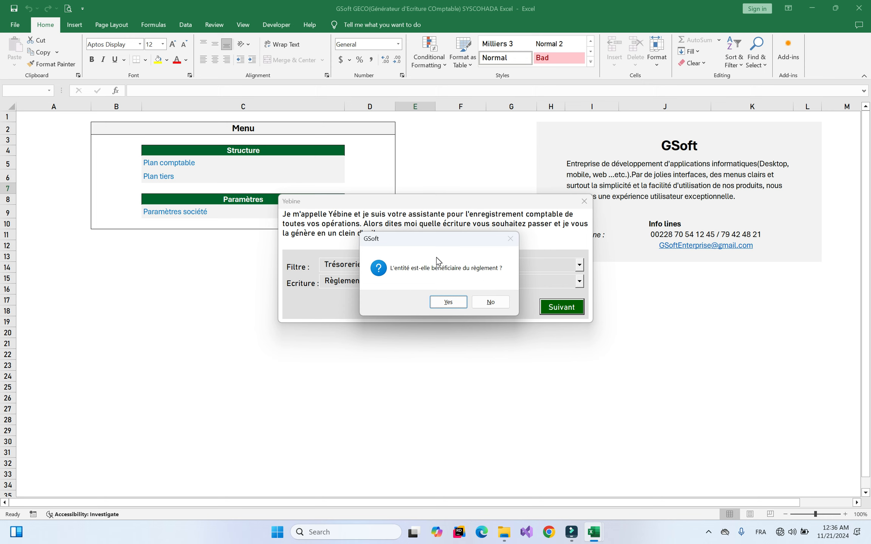
mouse_move(603, 533)
click(619, 491)
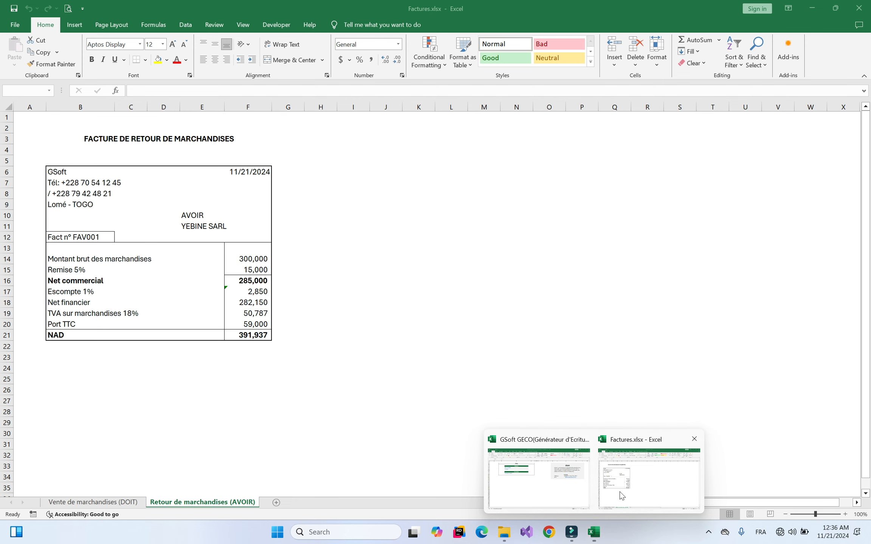
Back in GSoft GECO, cancel the pending Règlement tiers entry and close Yebine
mouse_move(592, 530)
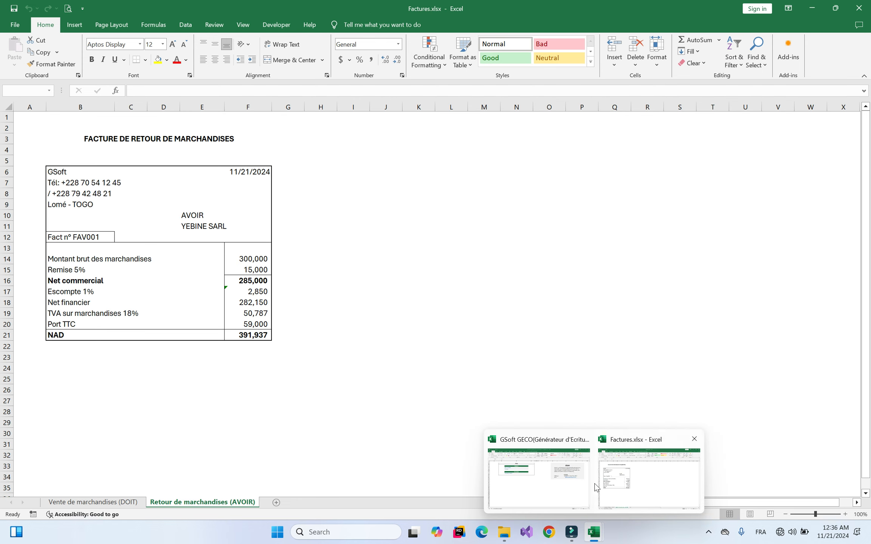
click(584, 478)
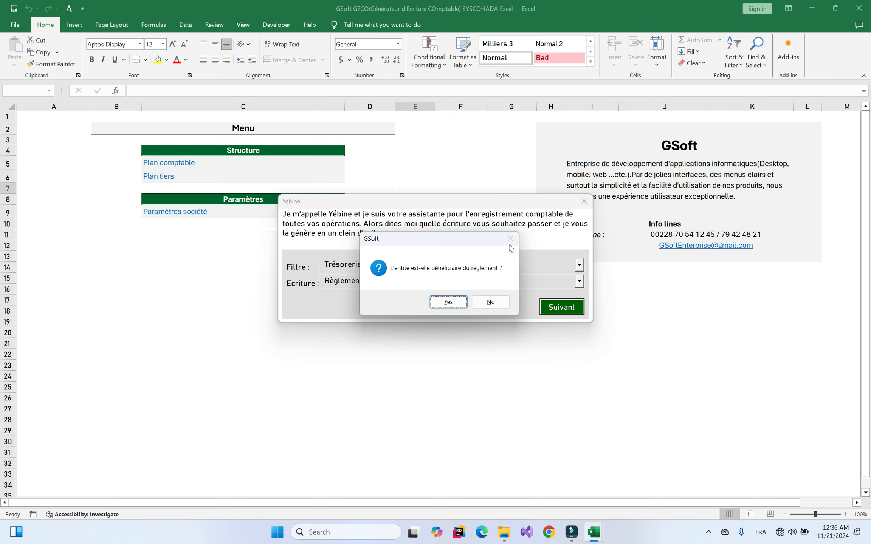
click(491, 301)
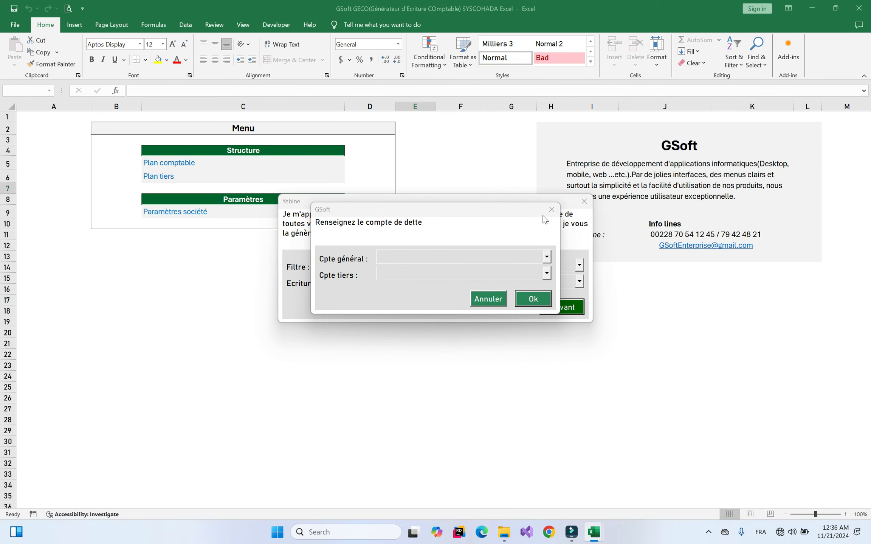
click(488, 298)
click(584, 201)
Review the Vente de marchandises (DOIT) invoice in Factures.xlsx, then return to the GSoft GECO menu
mouse_move(594, 531)
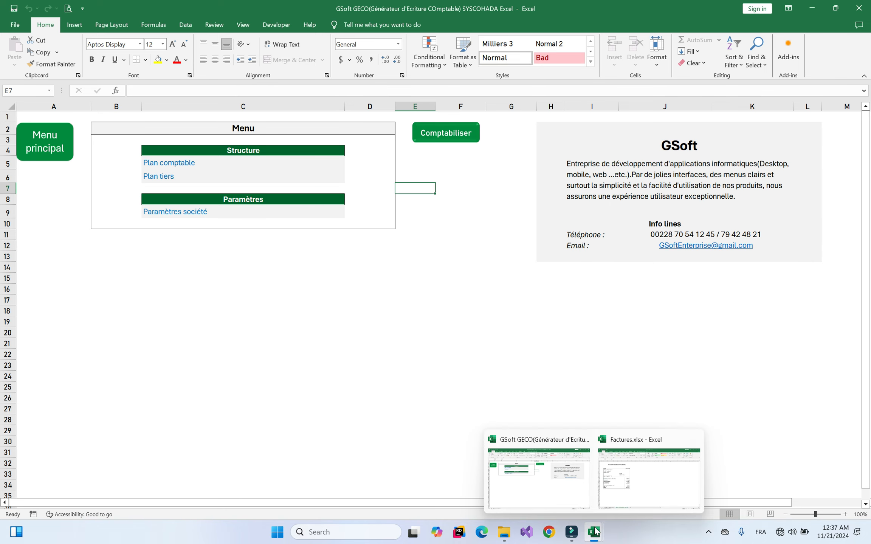
click(623, 491)
click(113, 501)
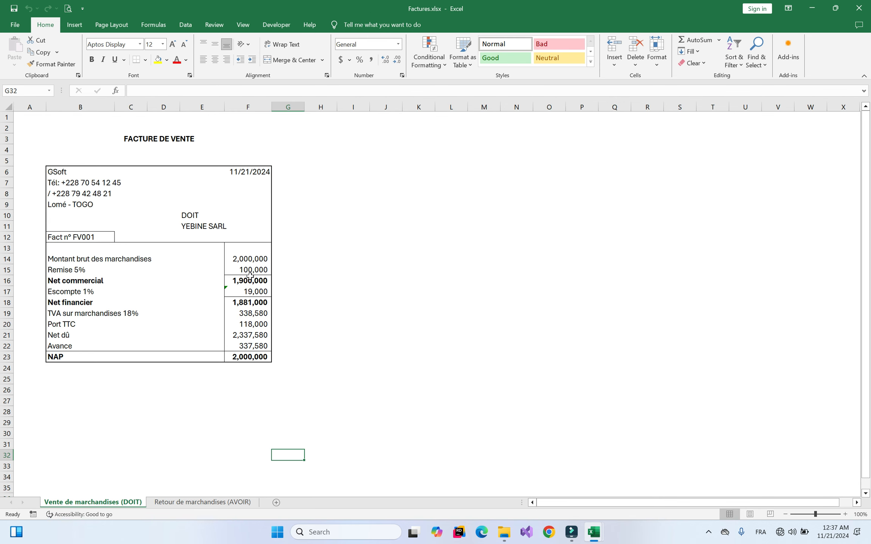
mouse_move(601, 534)
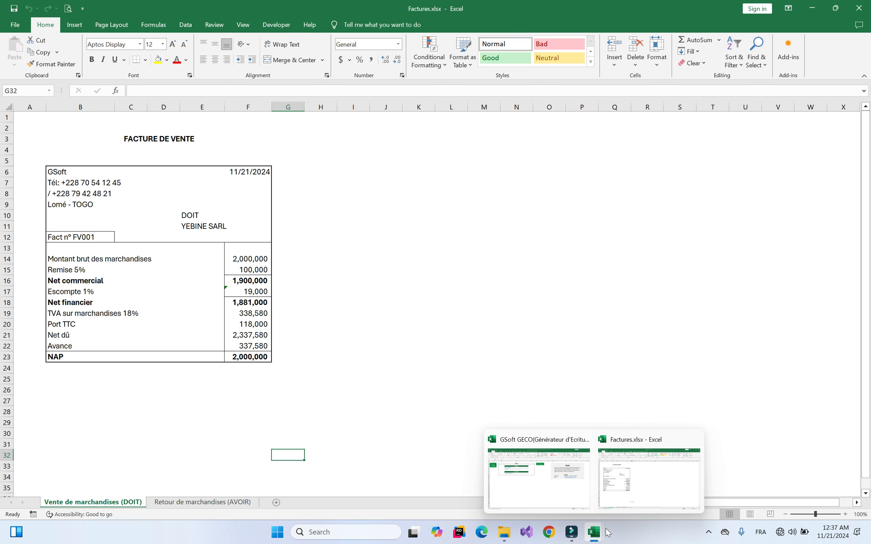
click(544, 478)
Reopen Yebine, filter on Trésorerie and choose the Règlement tiers entry
click(460, 136)
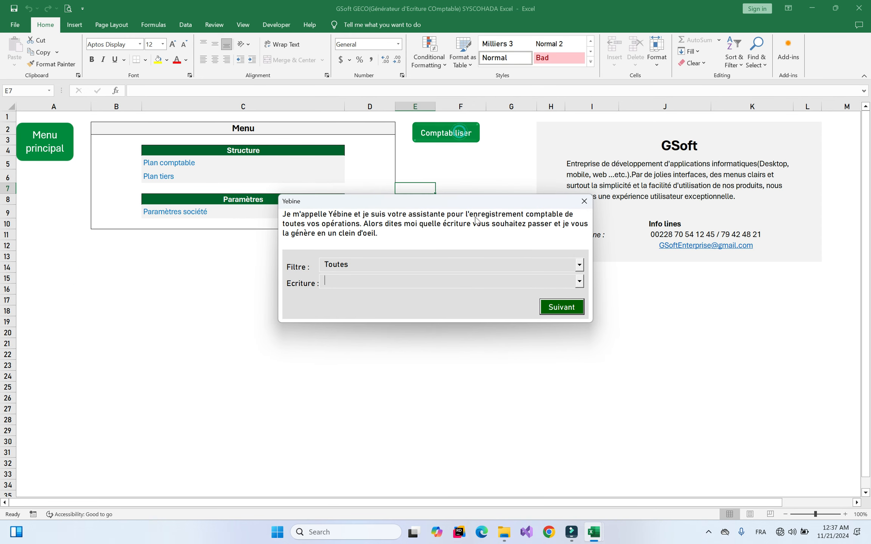
click(438, 266)
click(365, 297)
click(404, 280)
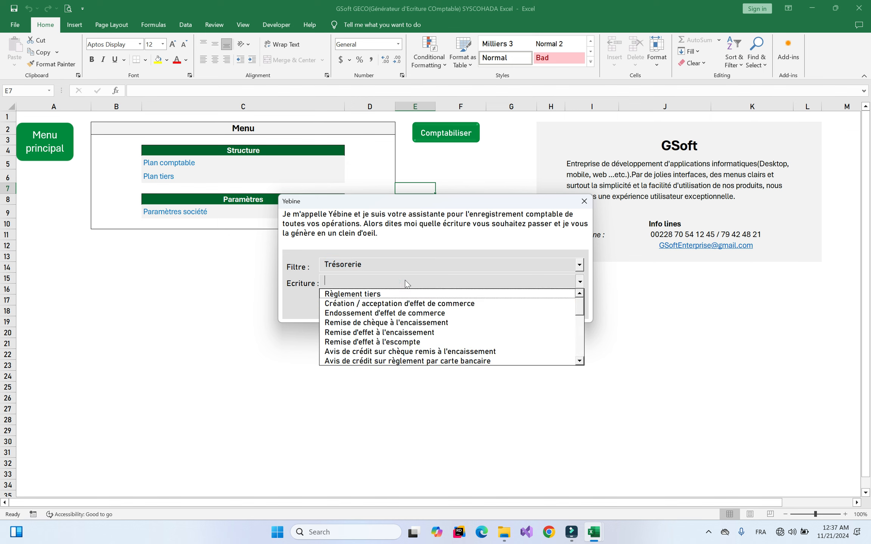
click(390, 294)
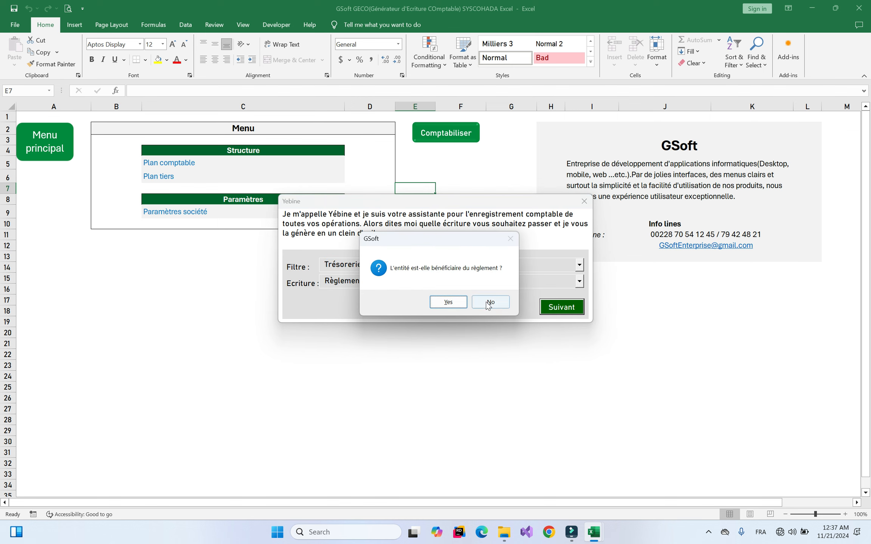
Set the third-party receivable account to customer YEBINE SARL (411YEB)
click(451, 303)
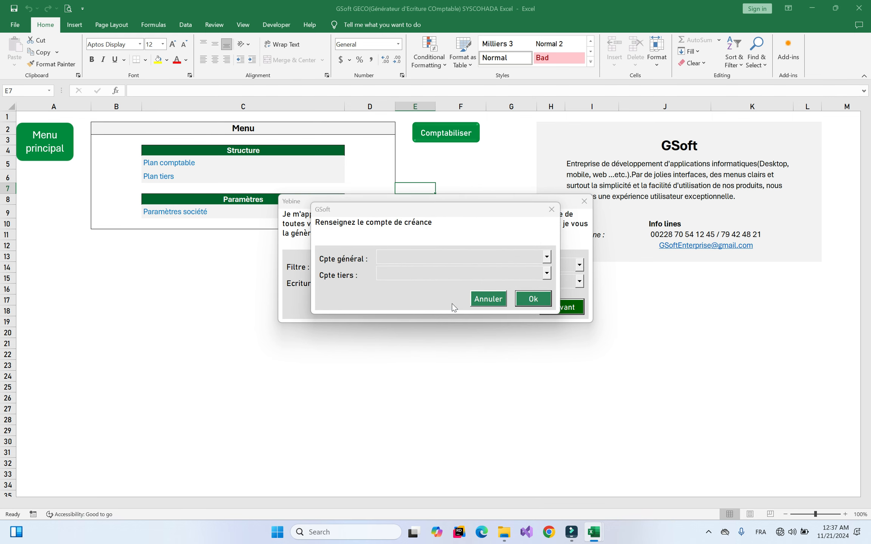
click(425, 272)
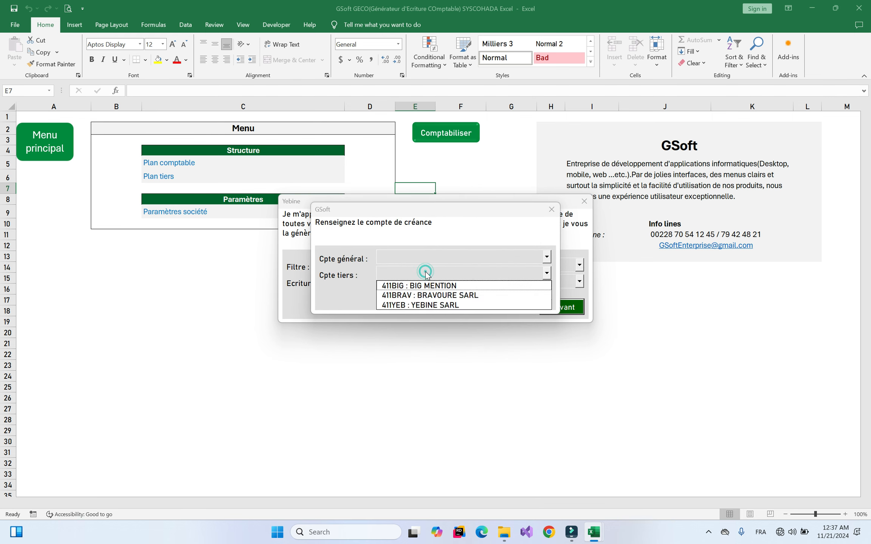
click(449, 252)
click(459, 257)
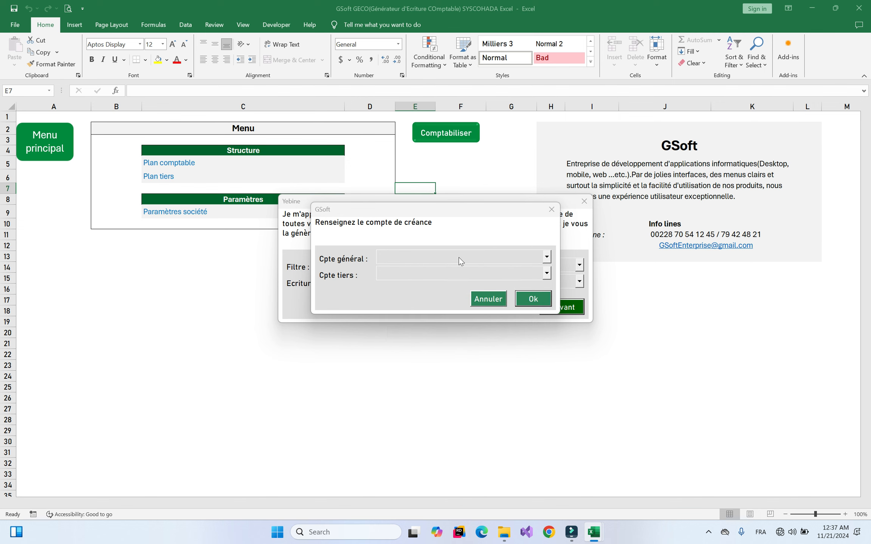
click(432, 275)
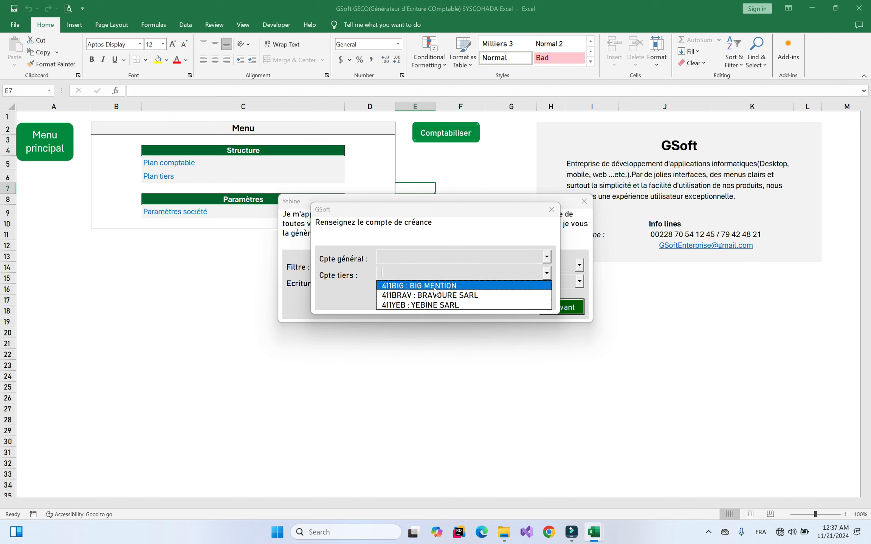
click(419, 305)
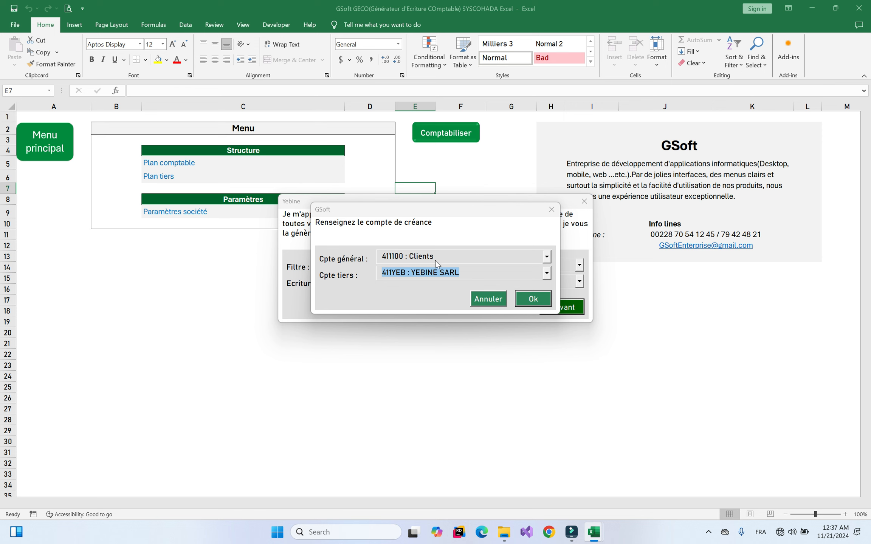
key(Return)
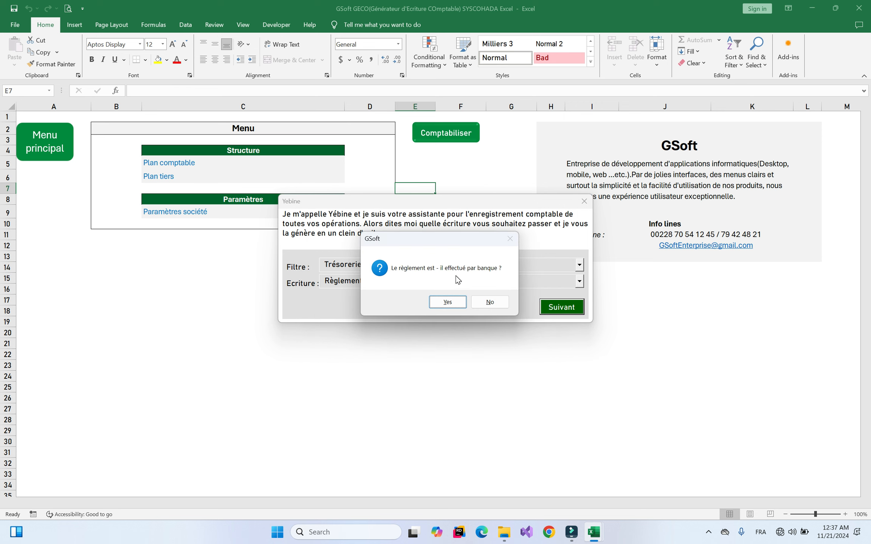
Confirm the payment went through the bank by Chèque
click(450, 307)
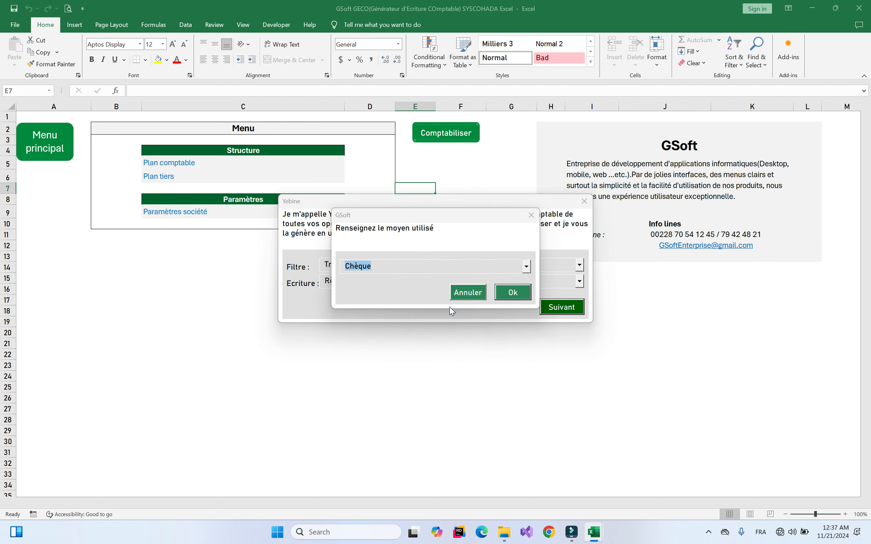
click(516, 265)
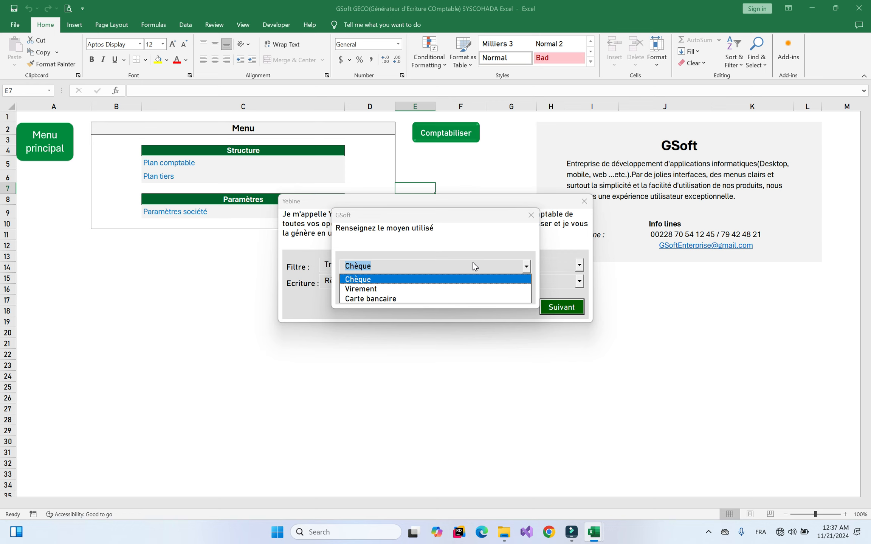
click(365, 282)
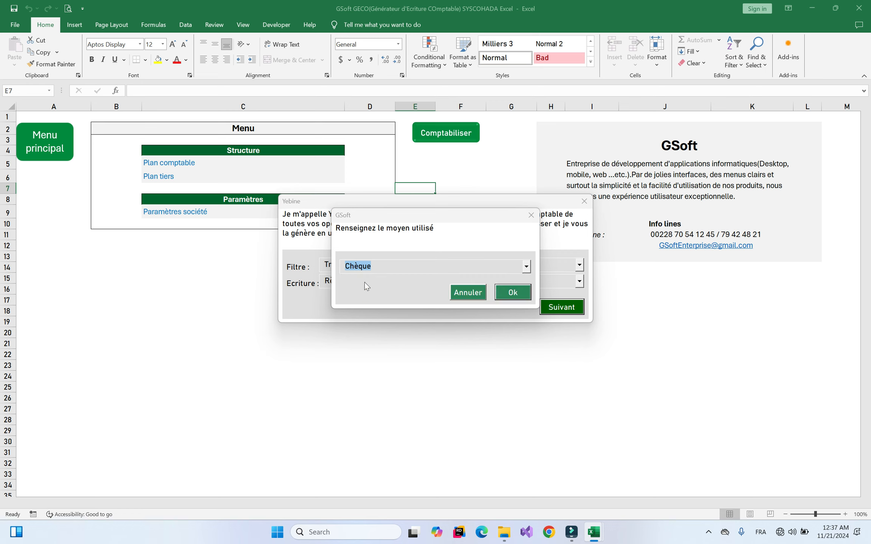
click(512, 293)
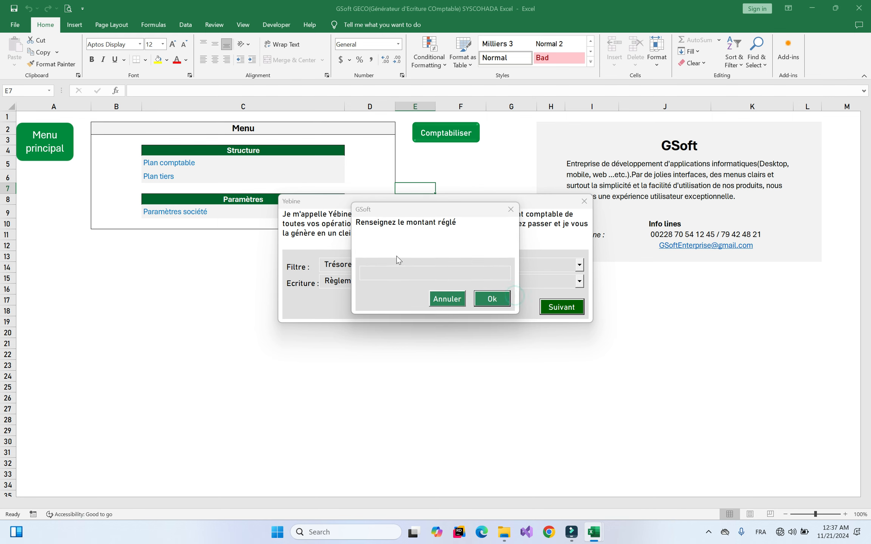
Enter 2,000,000 paid in local currency, debiting 513 and crediting 411100
text(2,000,000)
click(491, 299)
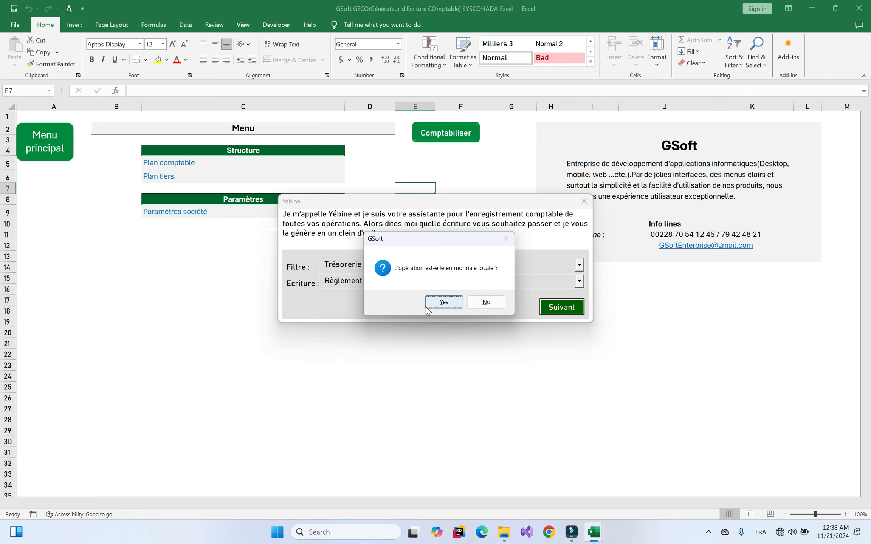
click(456, 304)
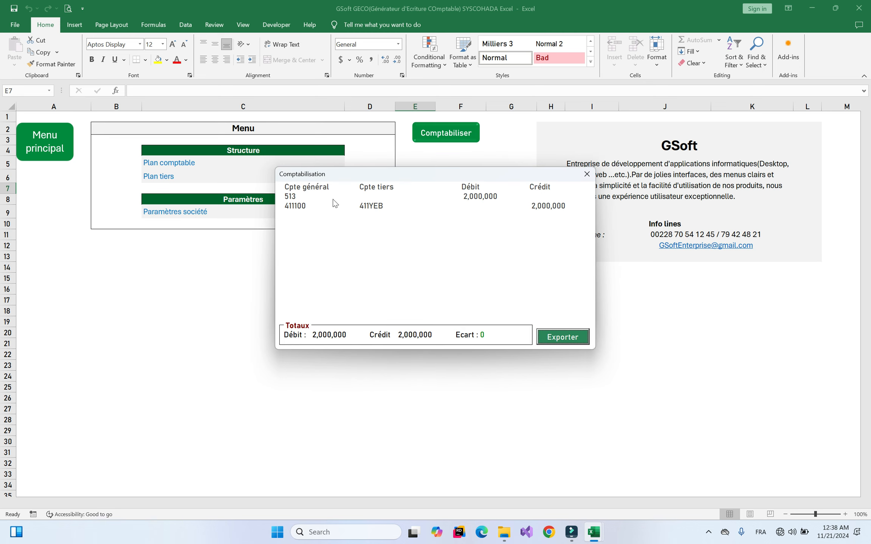
Close the 513/411100 settlement preview and return to Yebine's treasury entry list
click(293, 198)
click(293, 198)
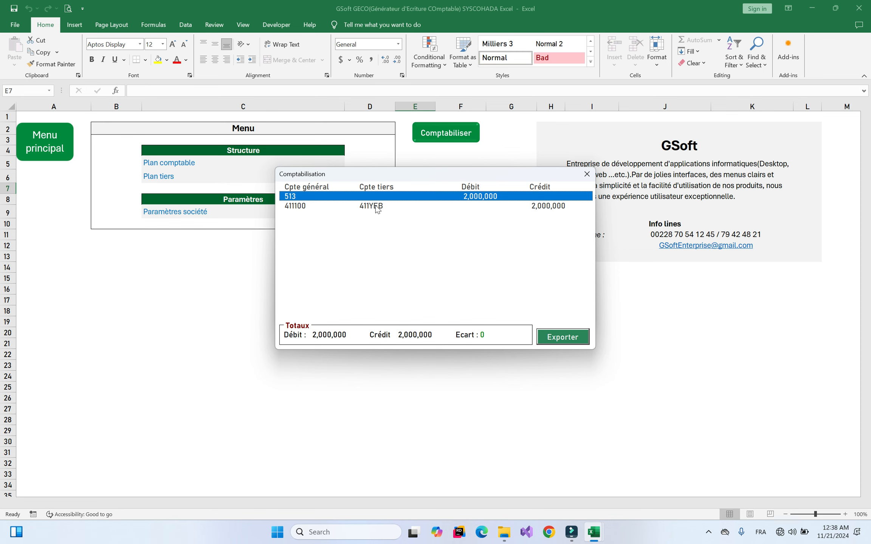
click(586, 175)
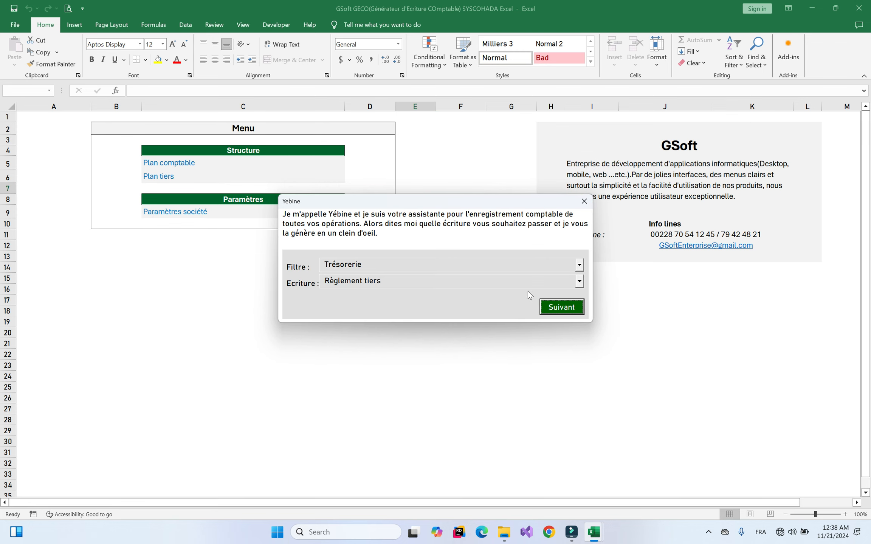
click(450, 283)
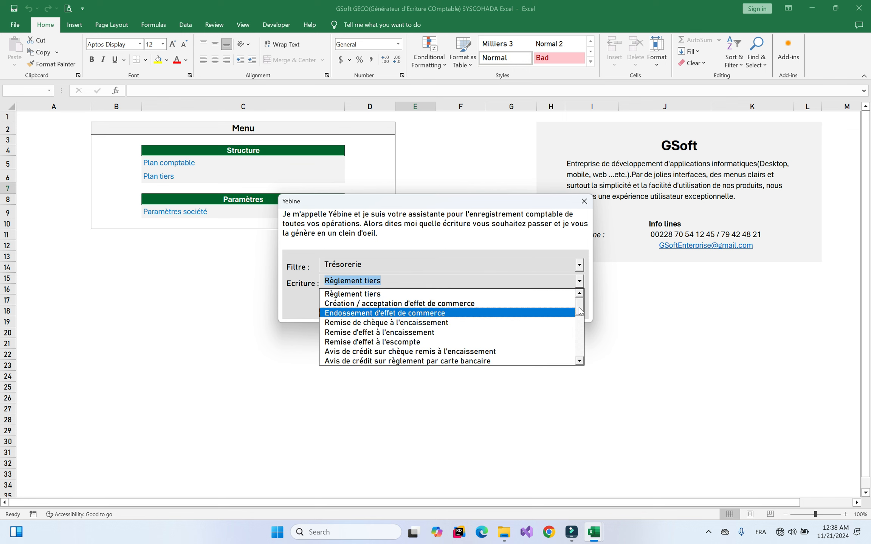
Post a 2,000,000 Remise de chèque à l'encaissement, debiting 514 and crediting 513
click(386, 324)
click(570, 309)
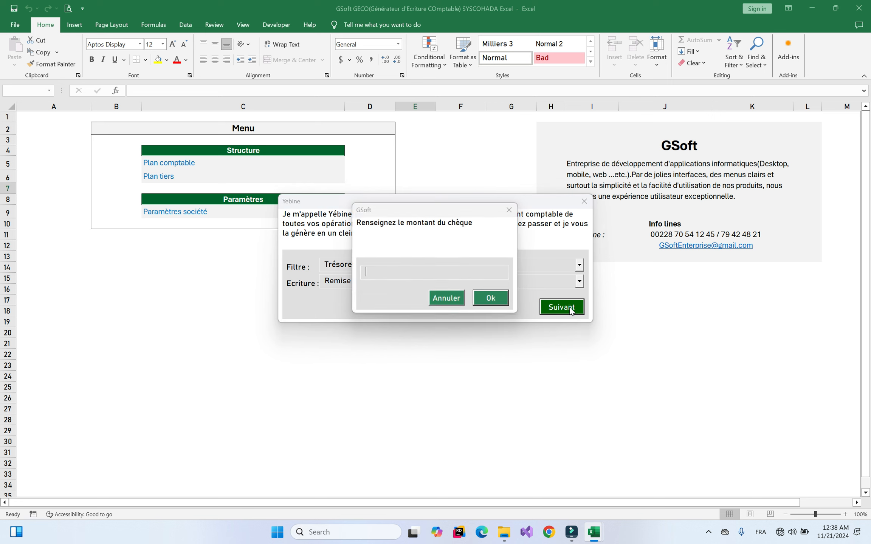
text(2,000,000)
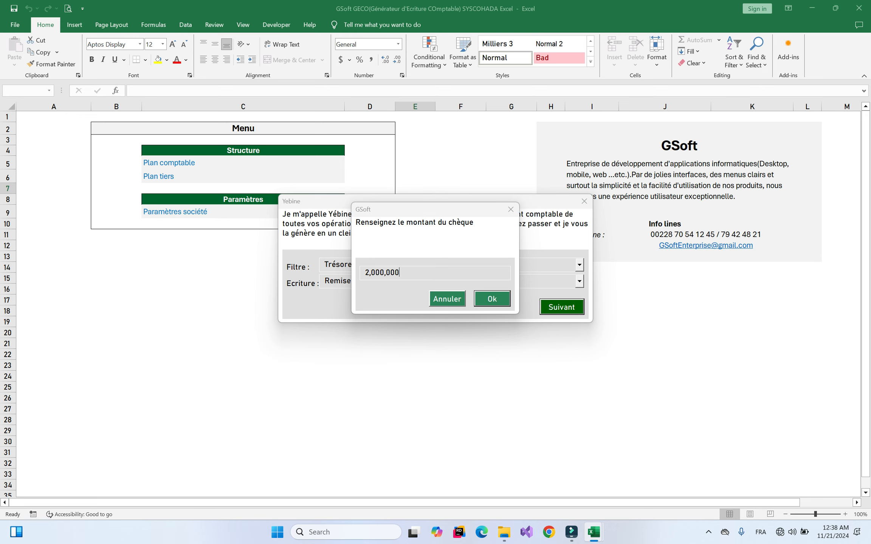
key(Return)
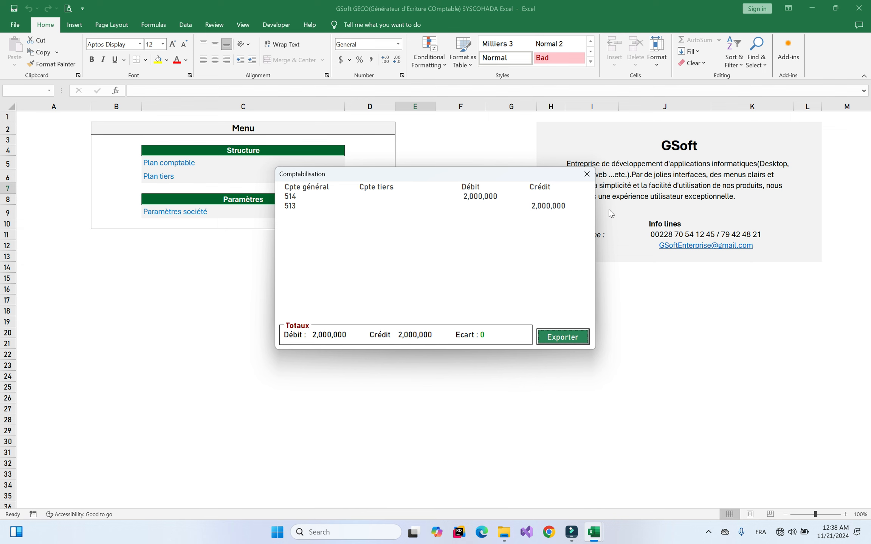
click(587, 174)
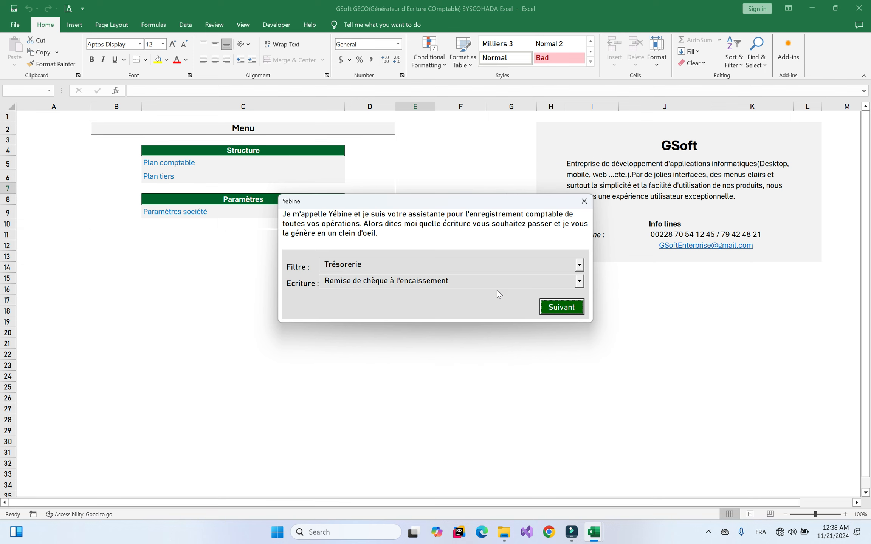
Post the 2,000,000 Avis de crédit sur chèque remis to bank 521100, crediting 514
click(445, 288)
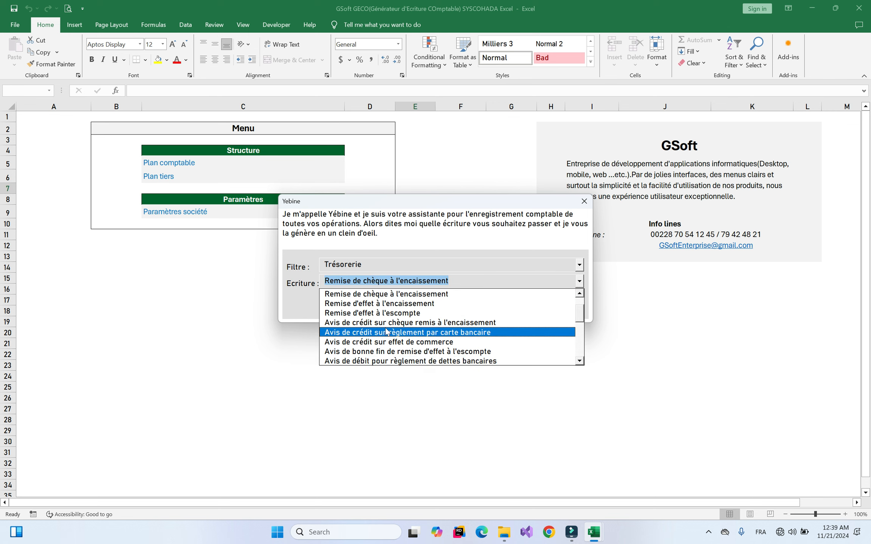
click(447, 324)
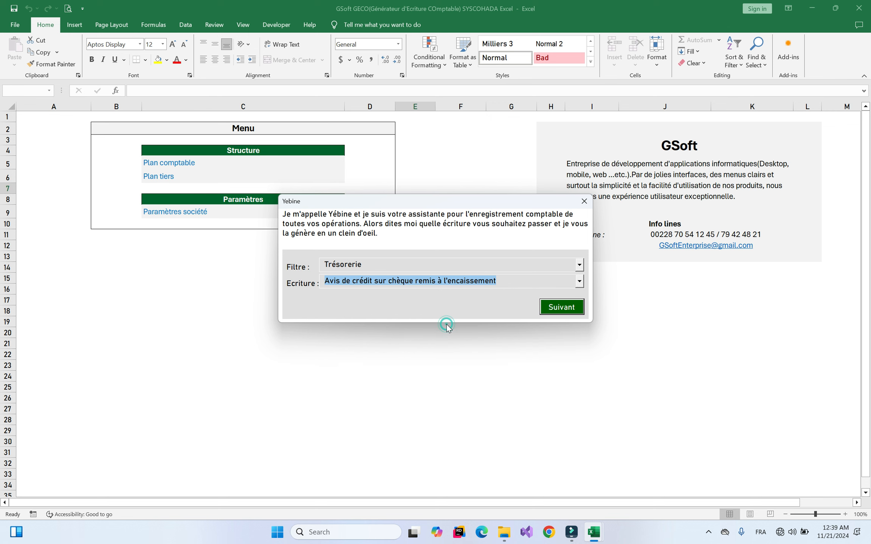
text(2000000)
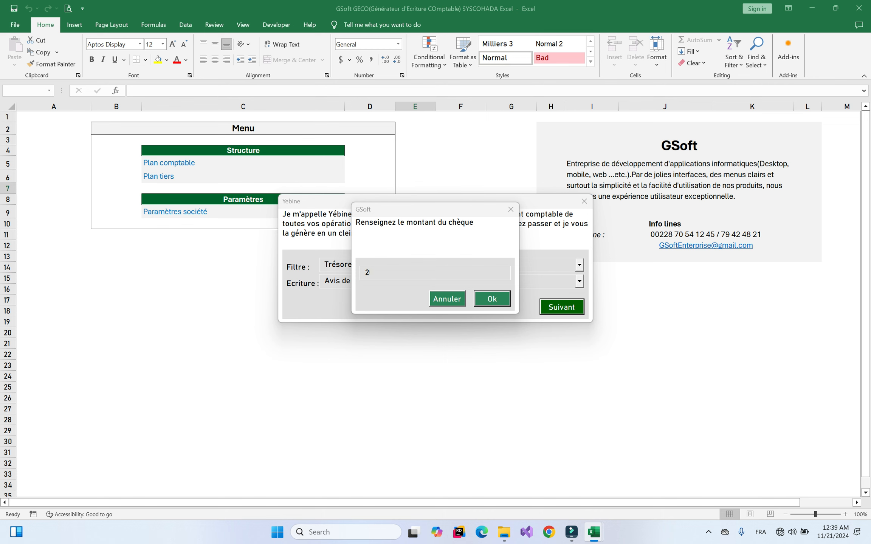
key(Return)
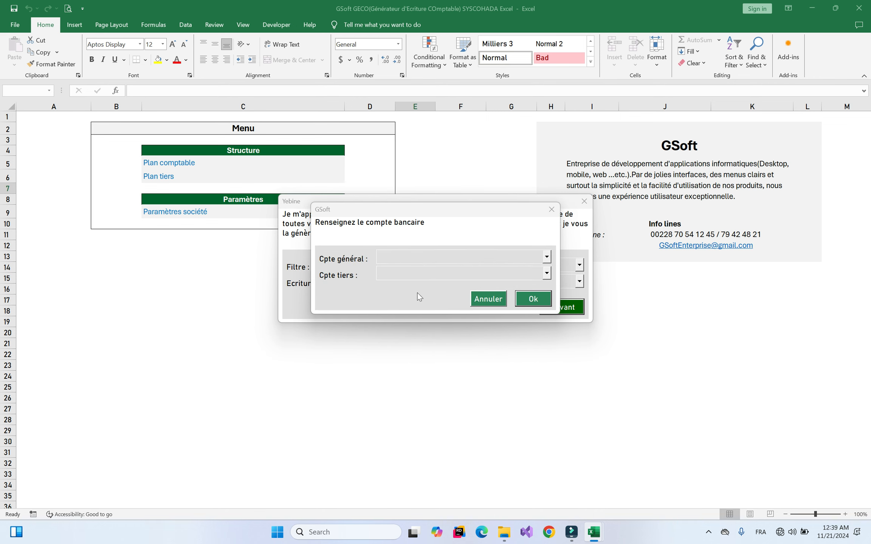
click(416, 254)
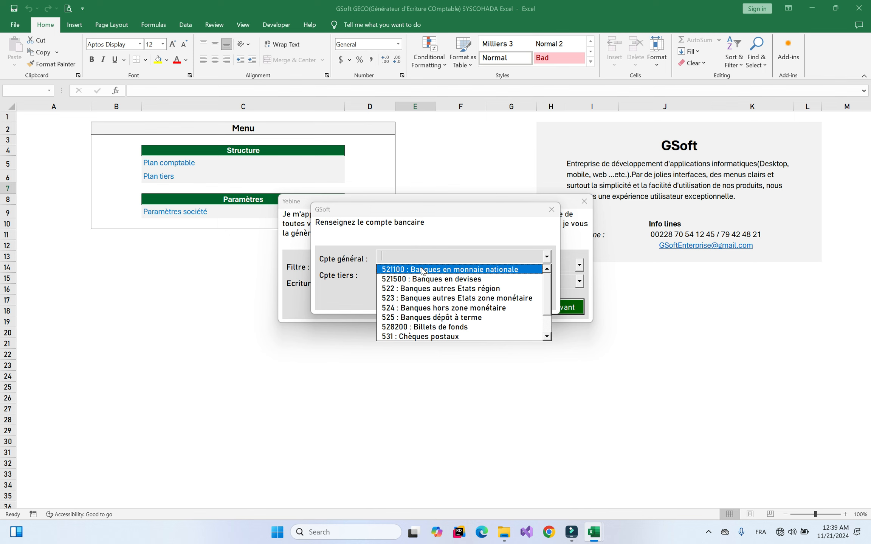
click(548, 296)
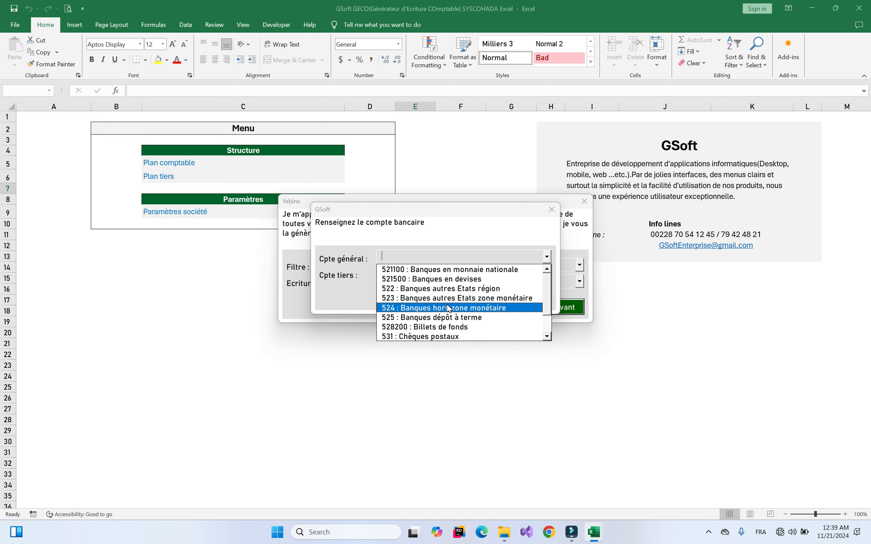
click(485, 274)
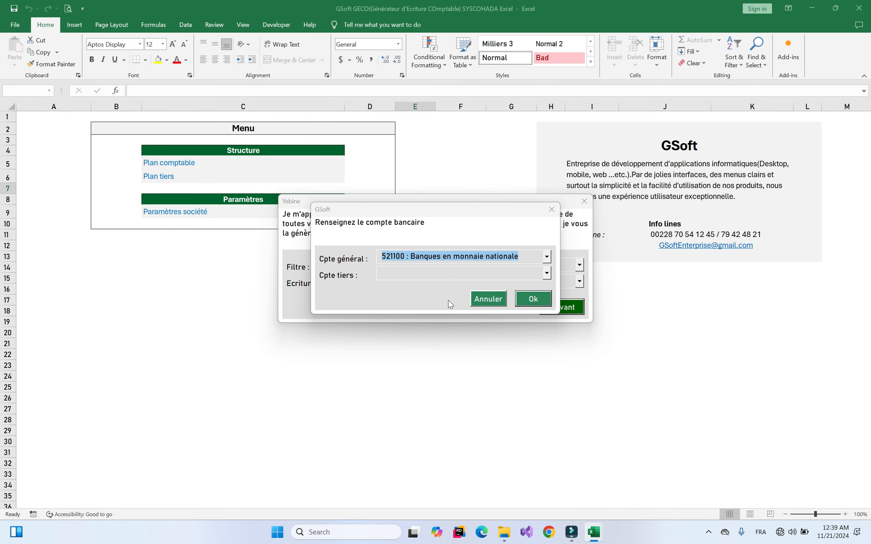
click(534, 299)
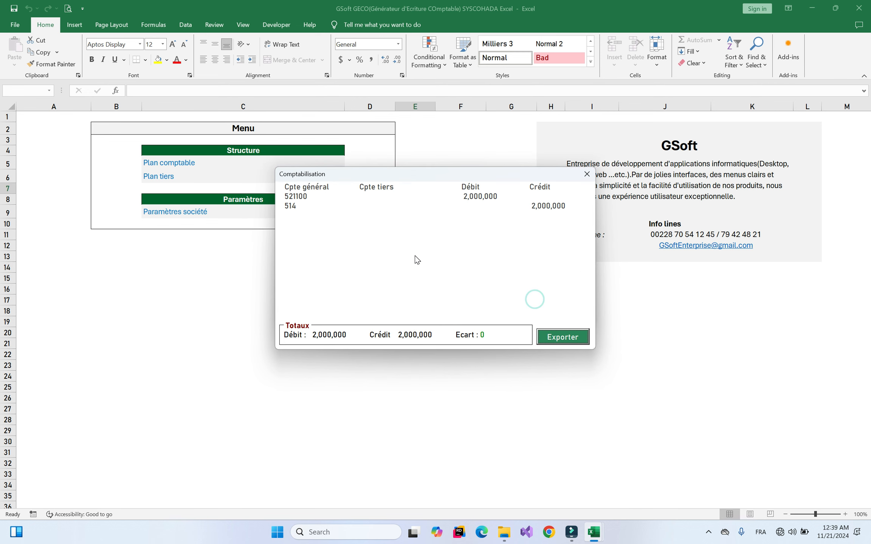
click(587, 174)
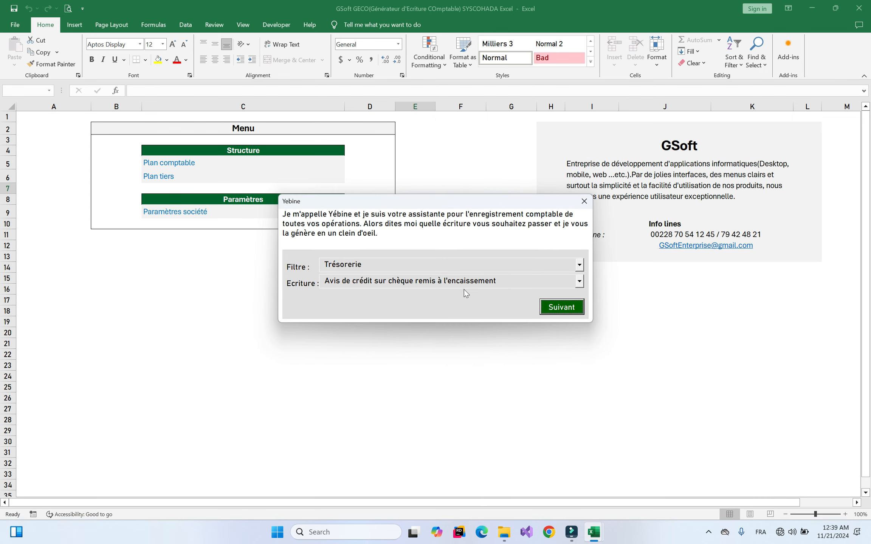
Scroll the treasury entry list and select 'Emprunt et crédit à court terme auprès des Ets de crédit'
click(495, 286)
mouse_move(580, 324)
mouse_down()
mouse_move(581, 342)
mouse_move(581, 305)
mouse_up()
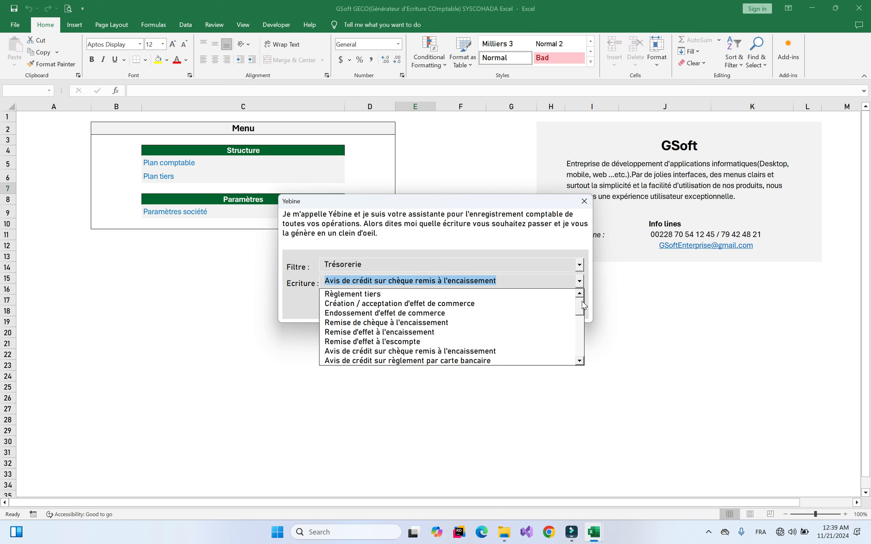
mouse_move(581, 305)
mouse_down()
mouse_move(581, 319)
mouse_move(581, 309)
mouse_up()
drag(581, 309, 578, 330)
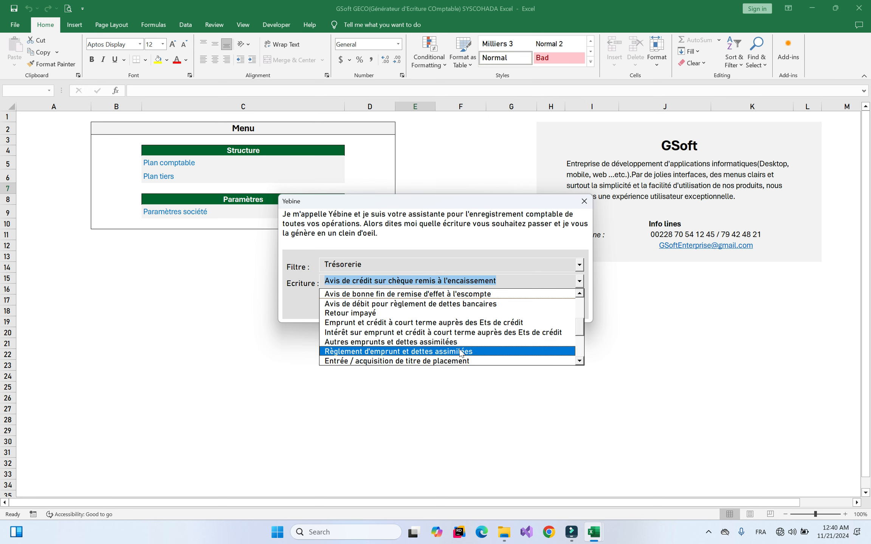
drag(579, 331, 581, 362)
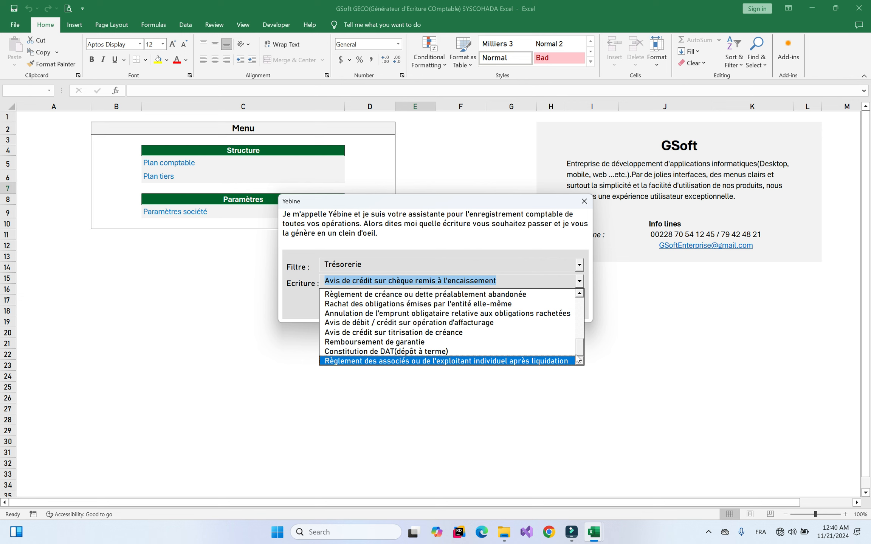
drag(581, 348, 580, 324)
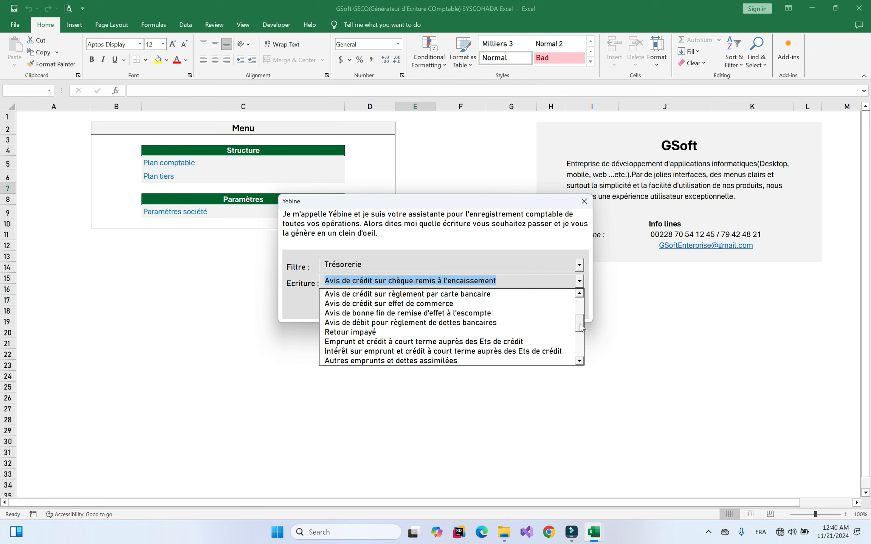
click(411, 342)
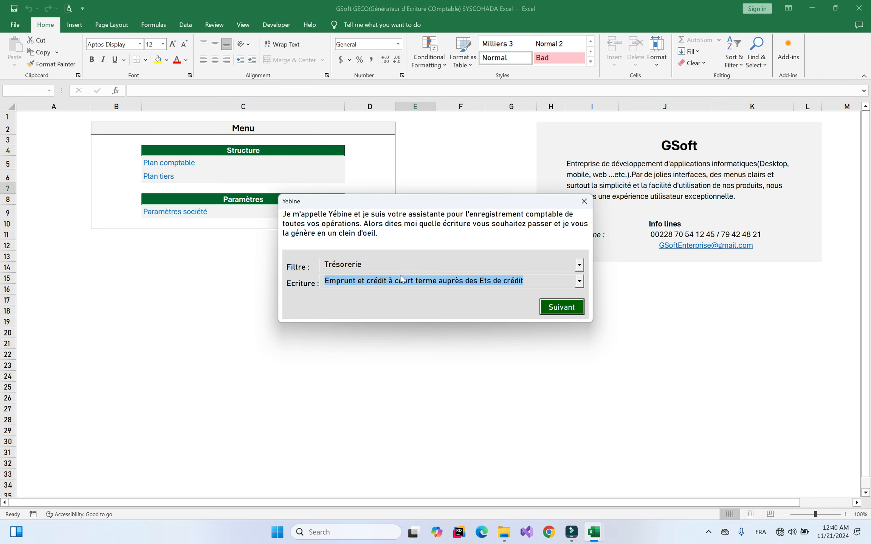
Generate the 10,000,000 loan to 162 with 500,000 fees to 631600 and 9,500,000 to bank 521100
click(480, 280)
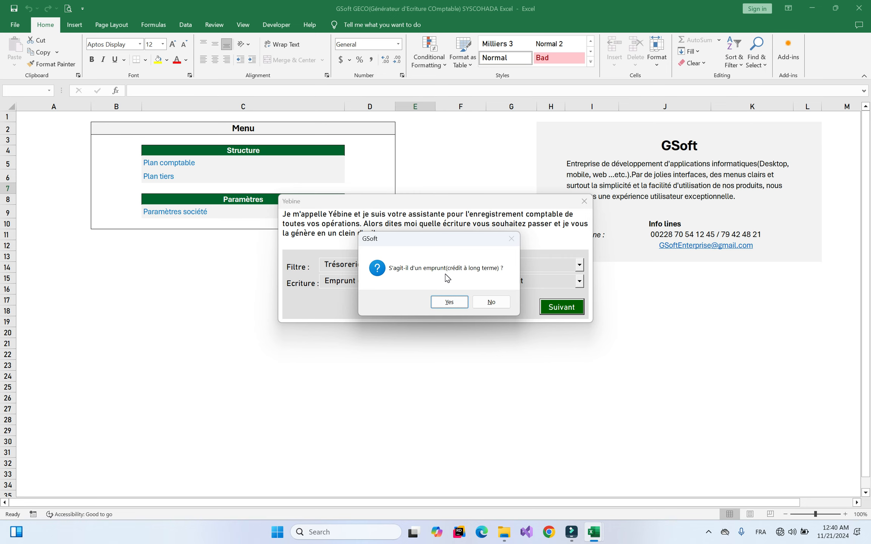
click(435, 302)
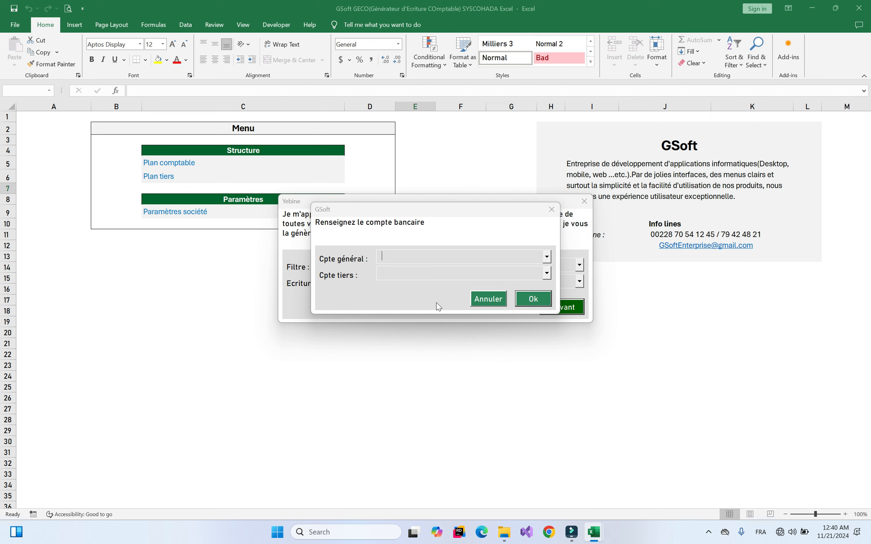
click(429, 253)
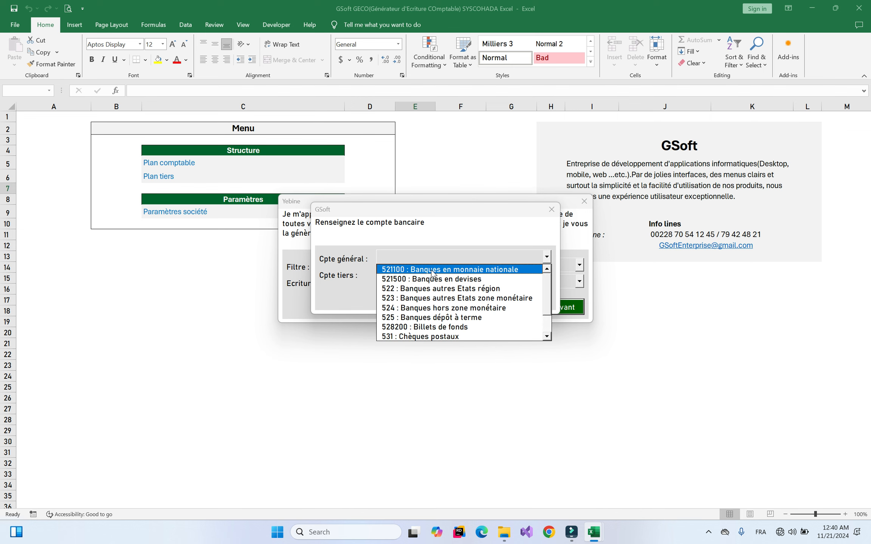
click(432, 269)
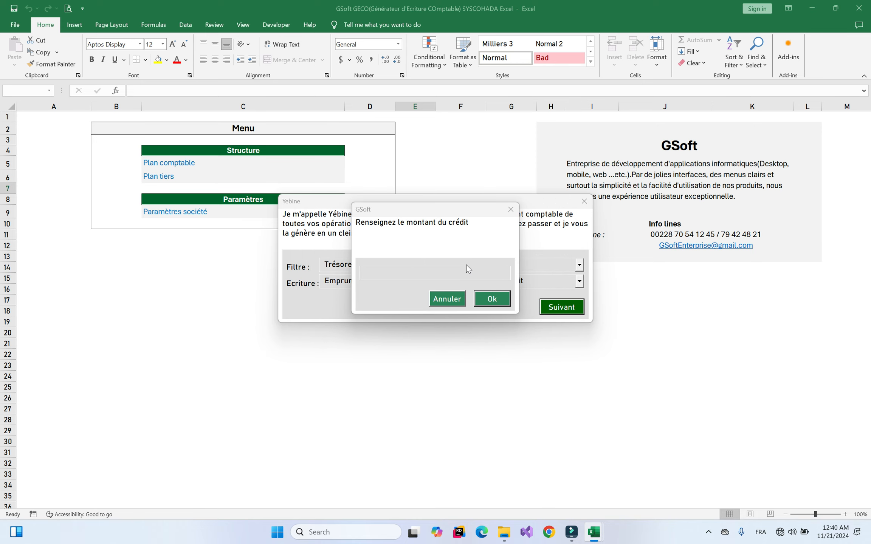
text(10000000)
key(Return)
text(5000000)
key(Return)
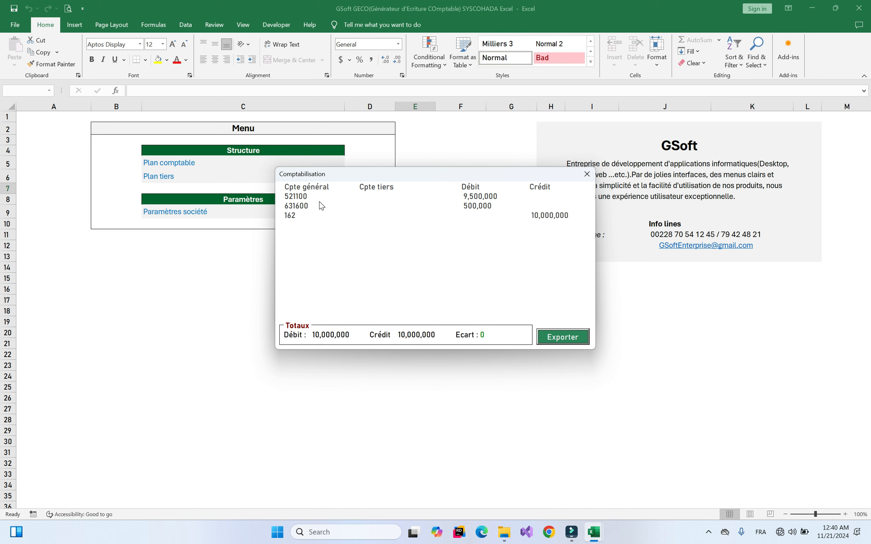
click(586, 173)
click(553, 284)
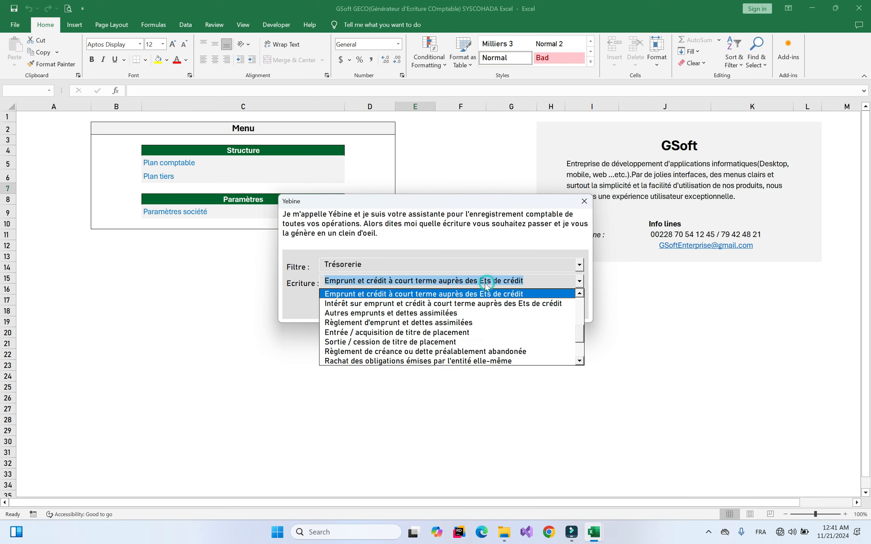
Choose Dotation aux amortissements under the Immobilisations category and continue the entry
click(419, 266)
click(368, 286)
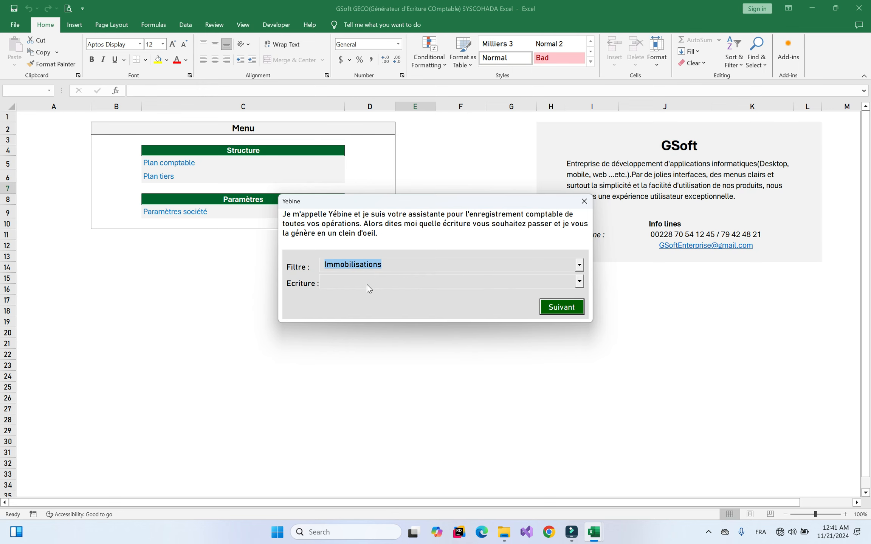
click(397, 280)
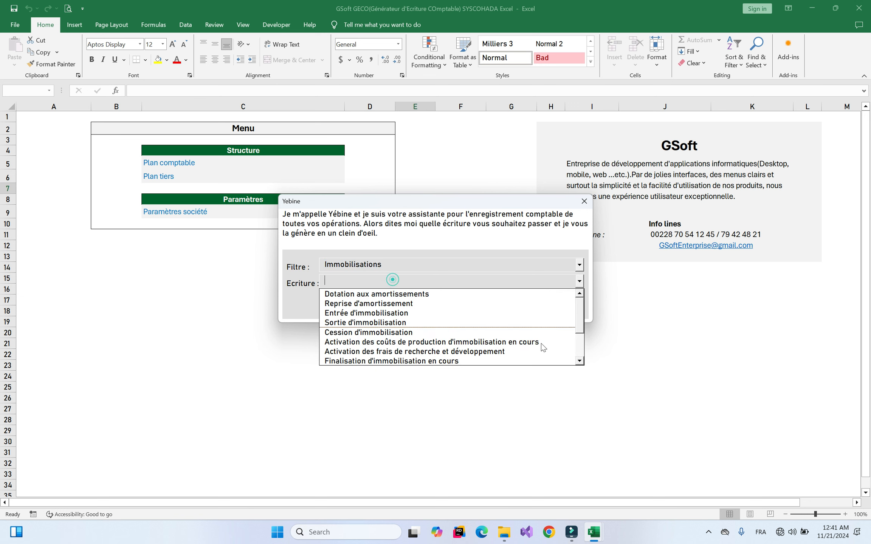
mouse_move(579, 308)
mouse_down()
mouse_move(580, 335)
mouse_move(580, 300)
mouse_up()
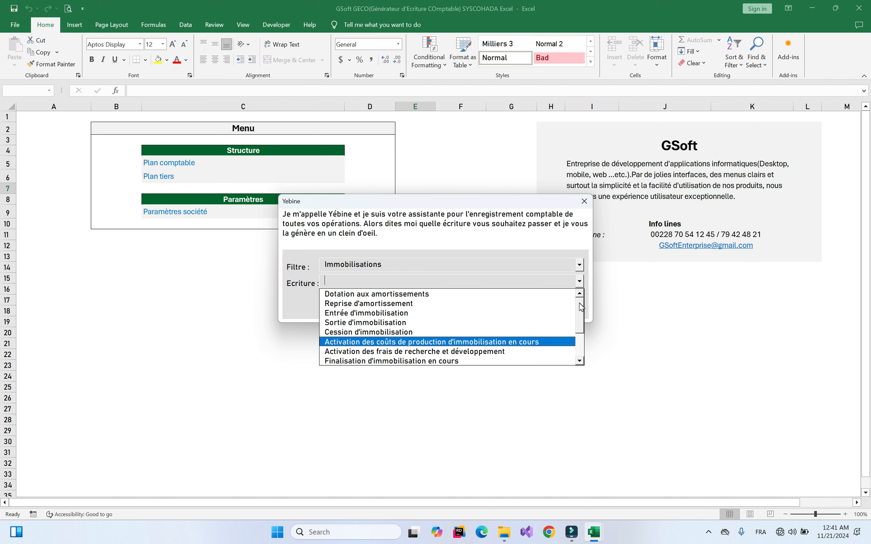
mouse_move(583, 311)
mouse_down()
mouse_move(579, 362)
mouse_move(582, 316)
mouse_up()
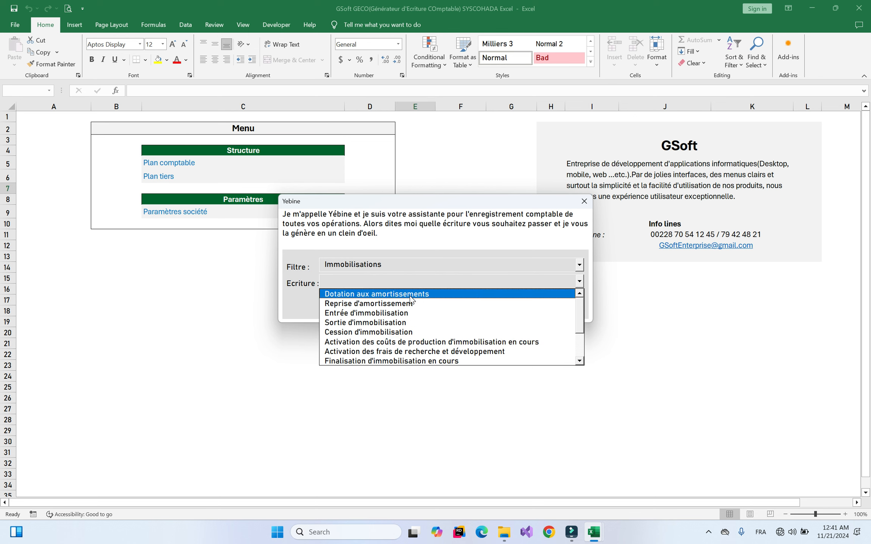
click(381, 297)
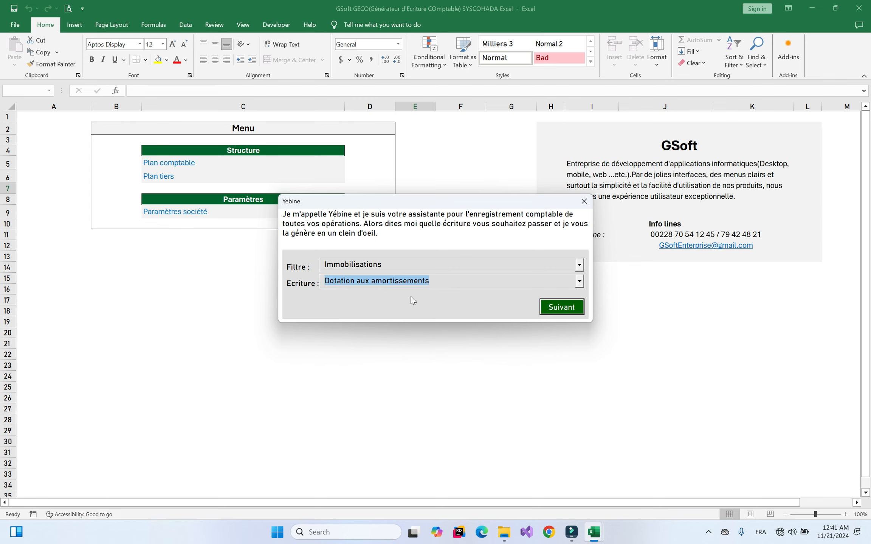
key(Return)
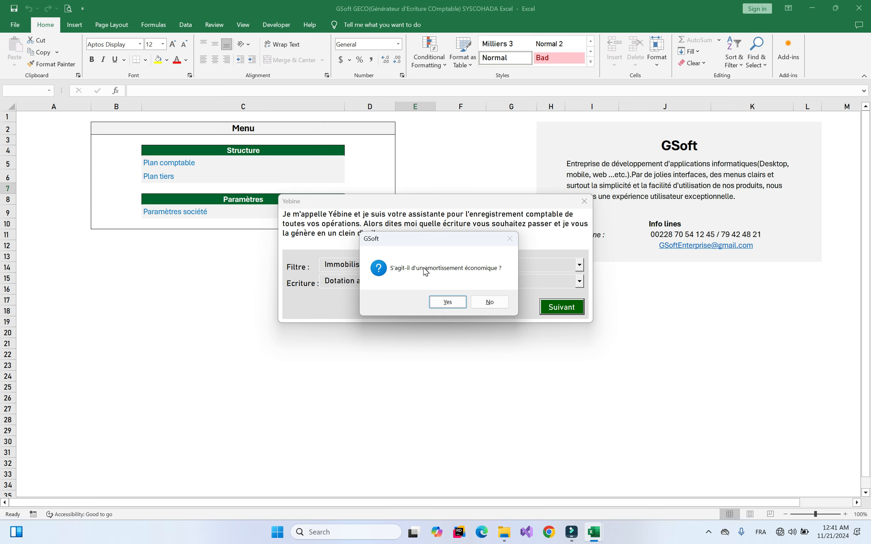
Confirm economic depreciation on account 284500, record it in AO, and enter 1,000,000
click(442, 302)
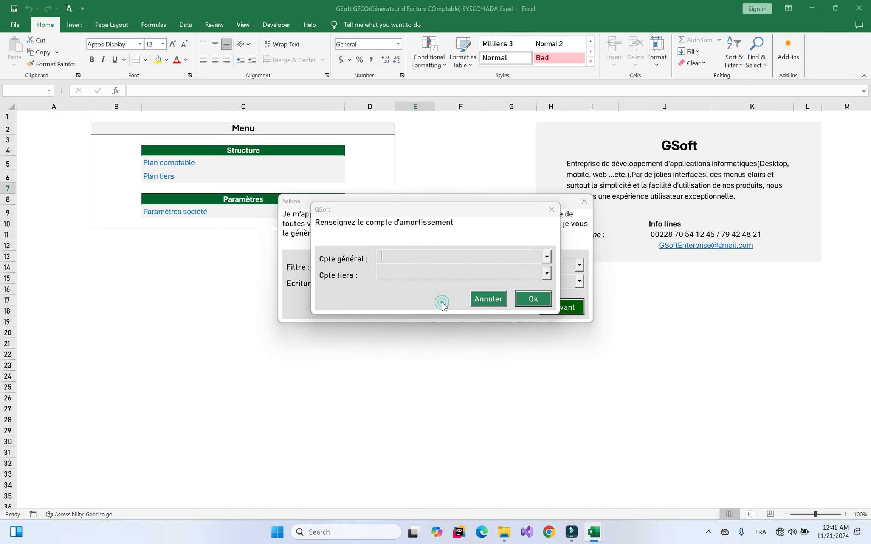
click(415, 258)
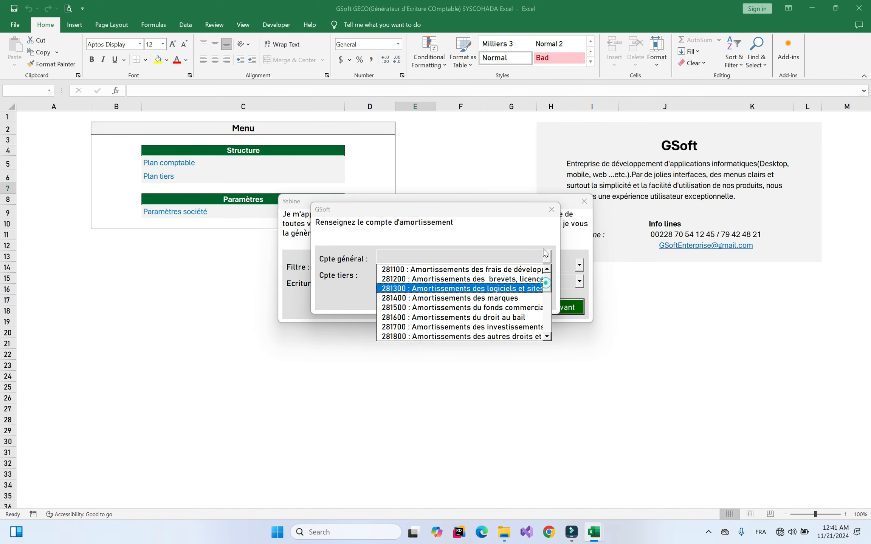
click(432, 255)
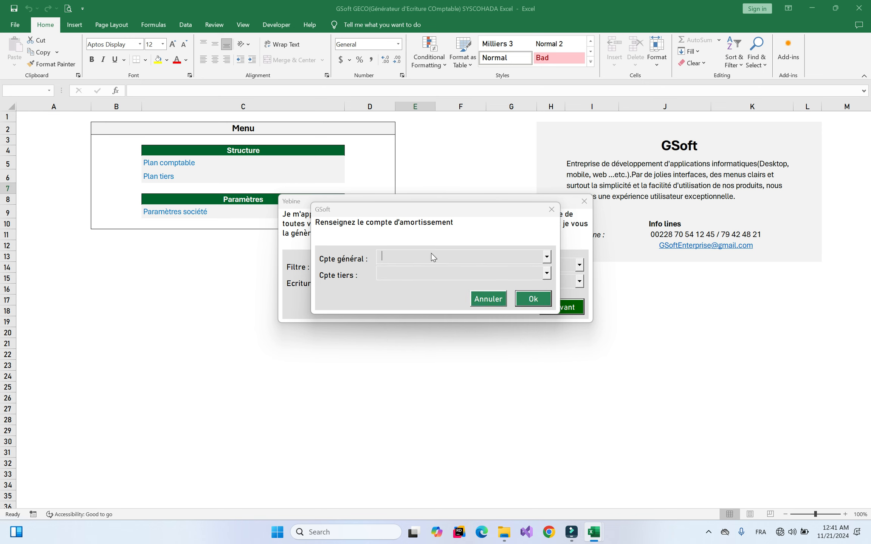
text(284500 : Amortissements du matériel de tran:)
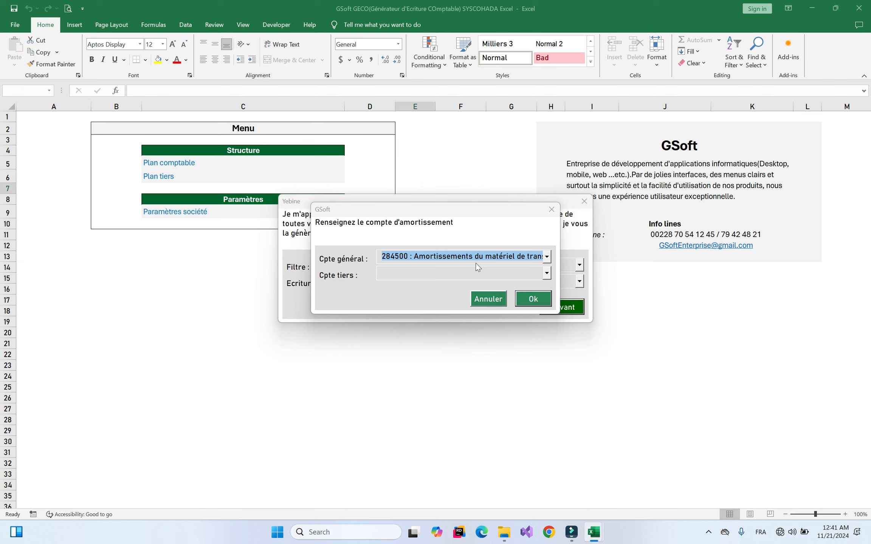
click(534, 299)
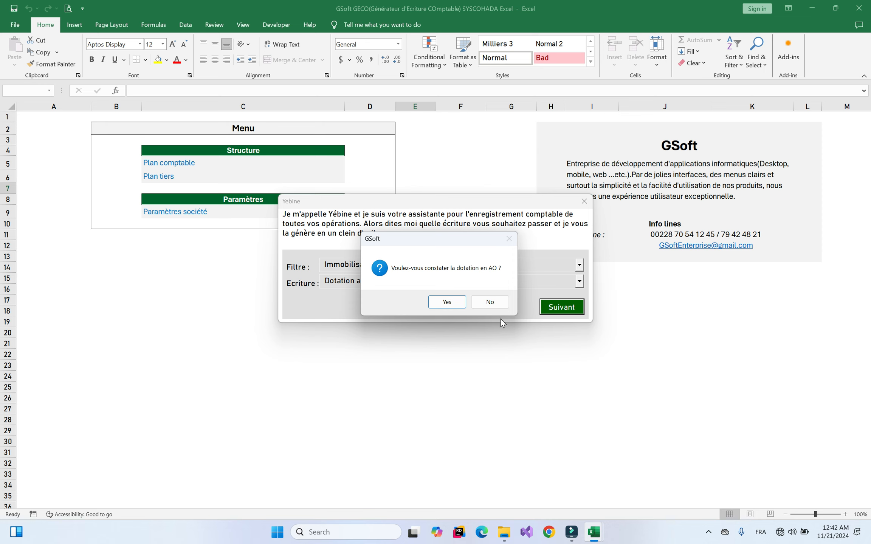
click(447, 301)
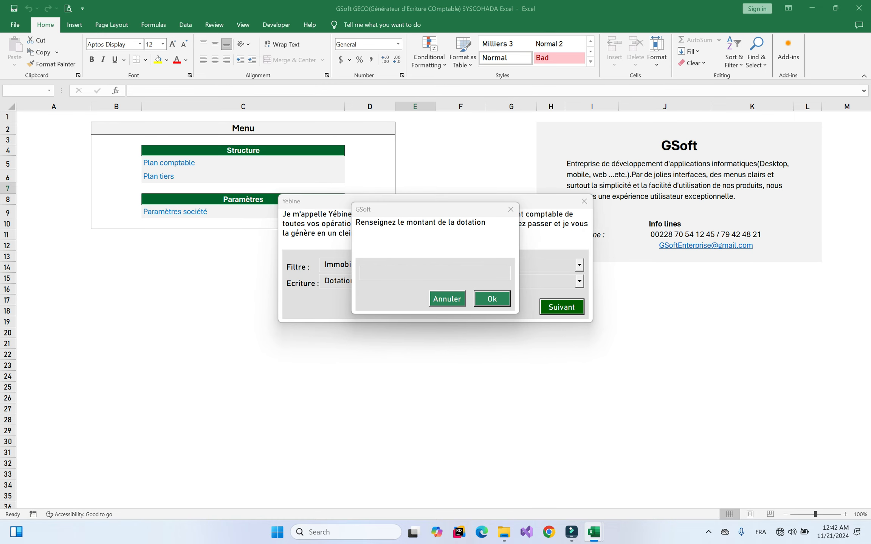
text(1000000)
key(Return)
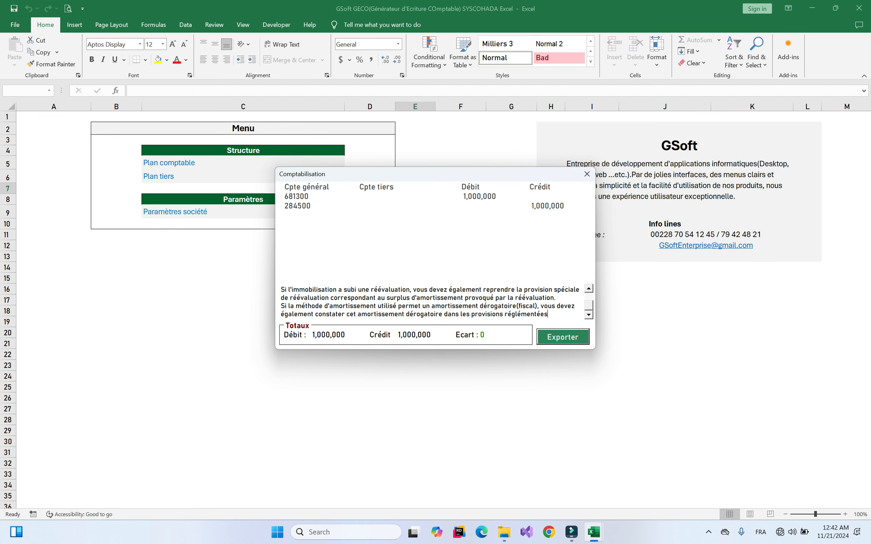
scroll(587, 305, up, 2)
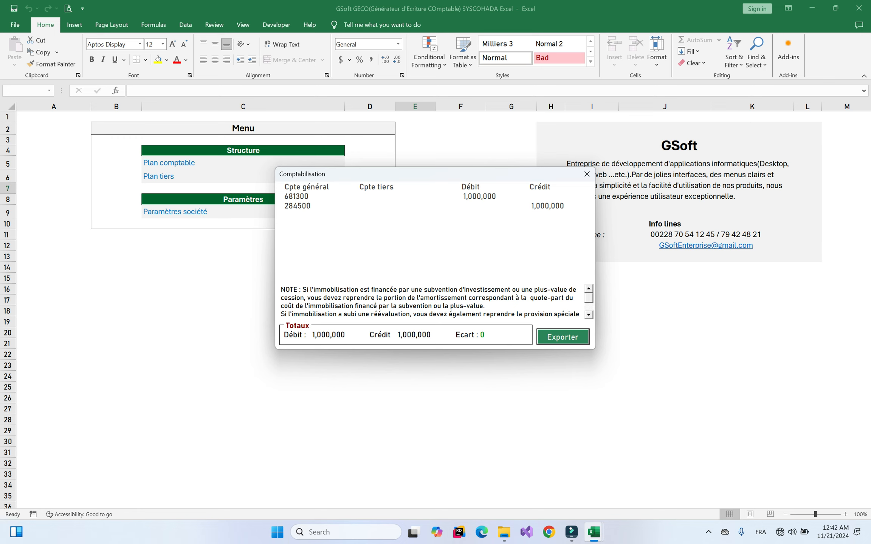
click(591, 317)
click(591, 317)
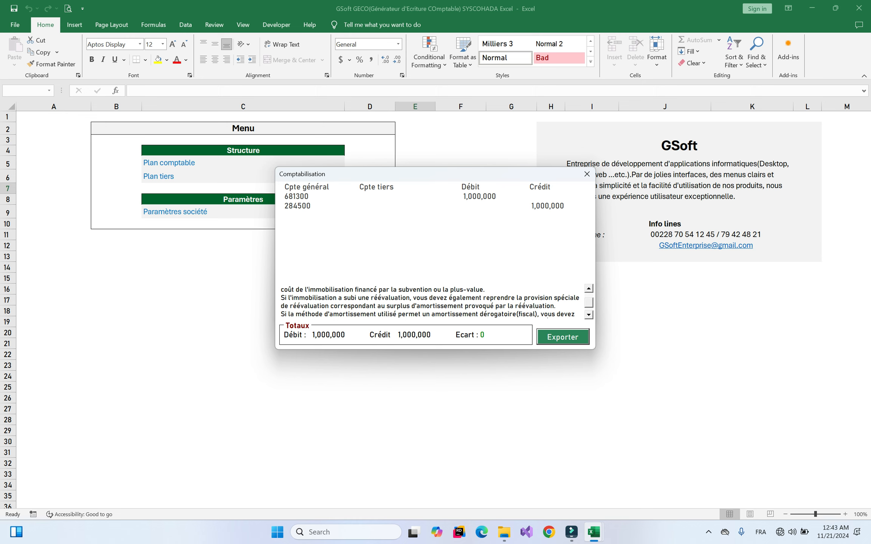
click(588, 289)
click(589, 289)
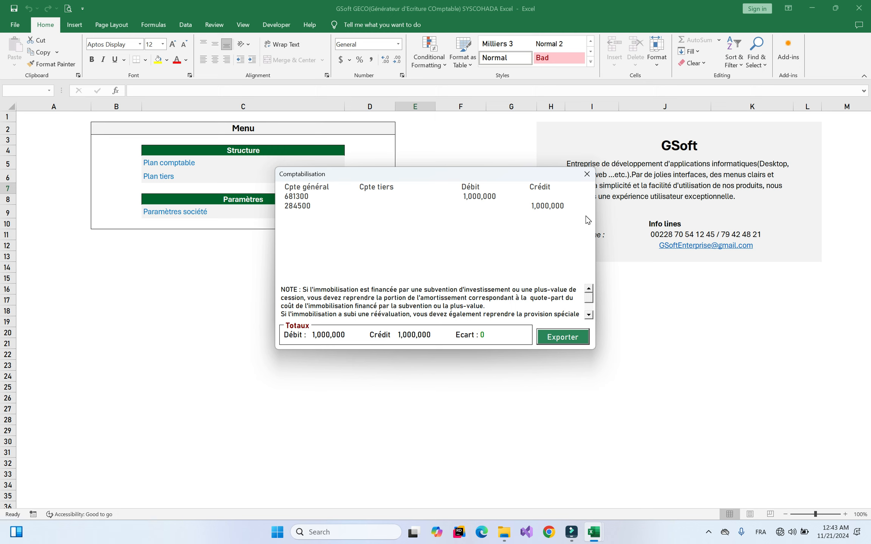
Close the depreciation entry and start a 1,000,000 Reprise de subvention d'investissement under Autres
click(587, 175)
click(415, 267)
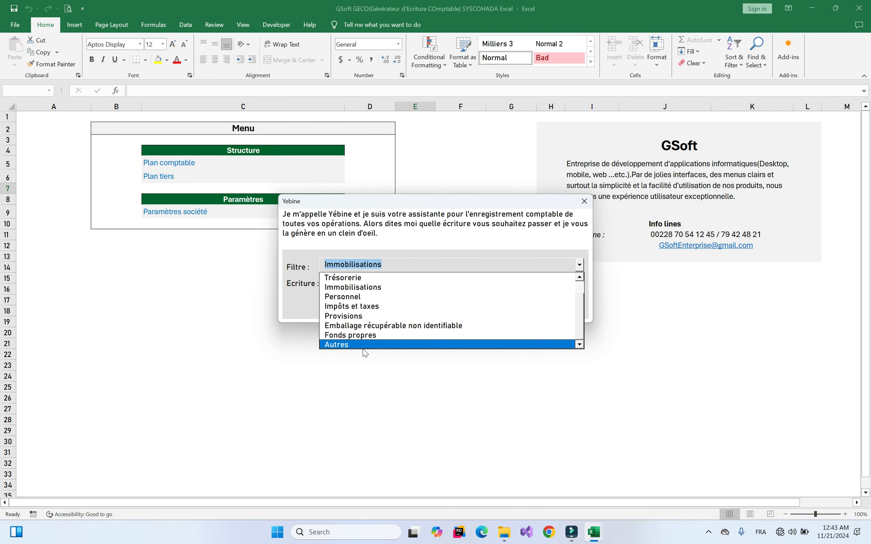
click(344, 345)
click(443, 281)
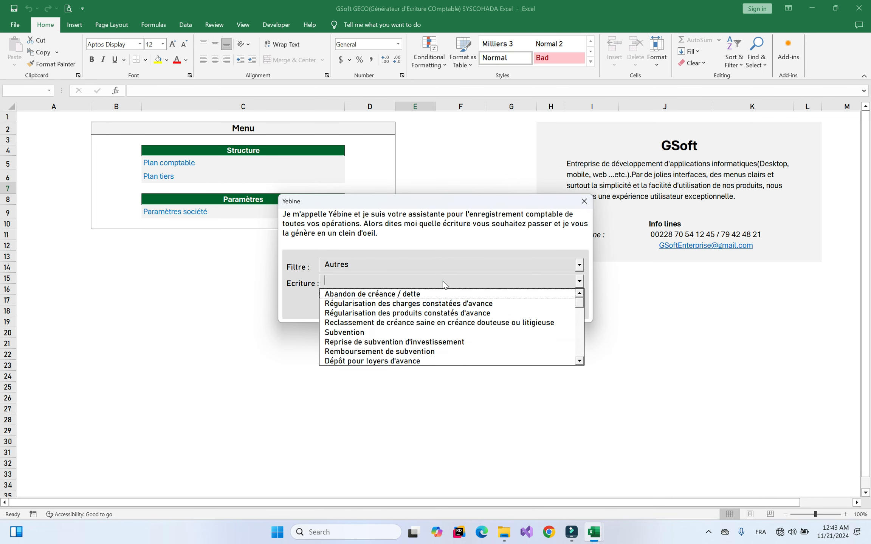
click(413, 343)
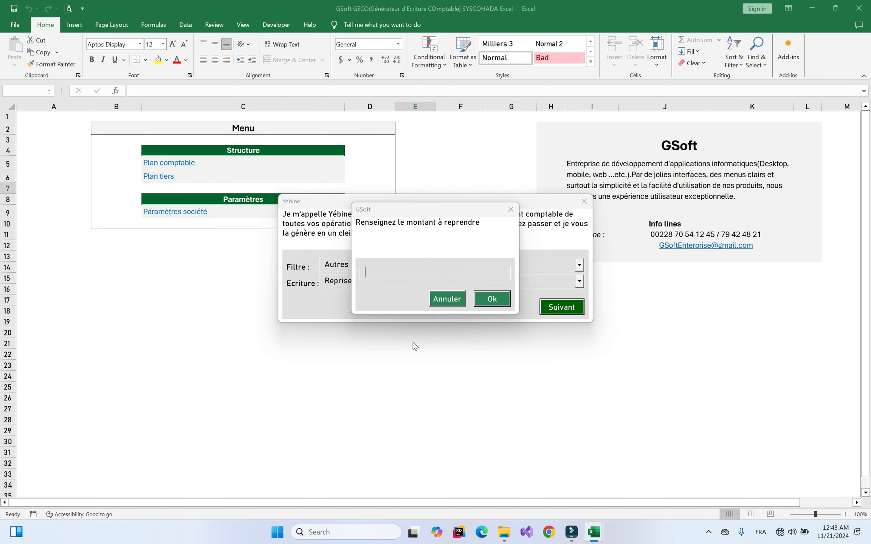
text(1000000)
key(Return)
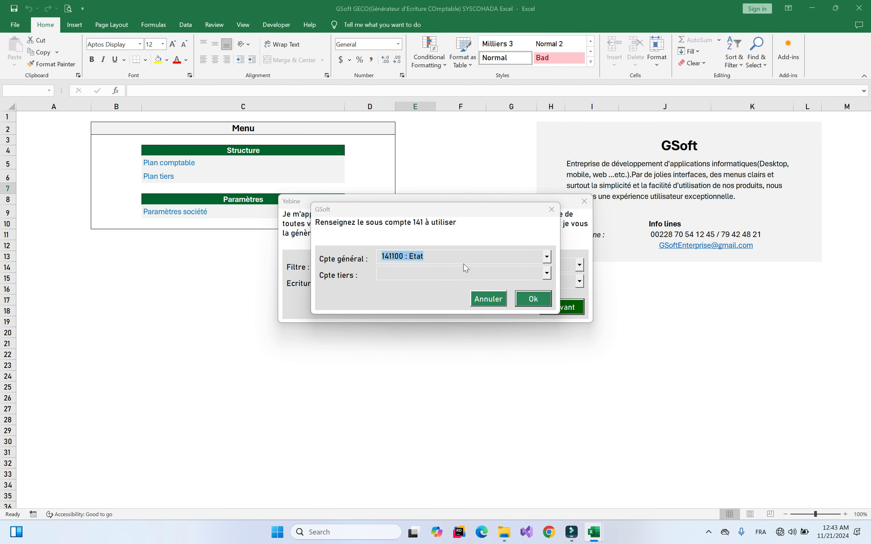
Choose subaccount 141100 : Etat, then close the generated 141100/799 entry
click(490, 257)
click(490, 257)
click(490, 257)
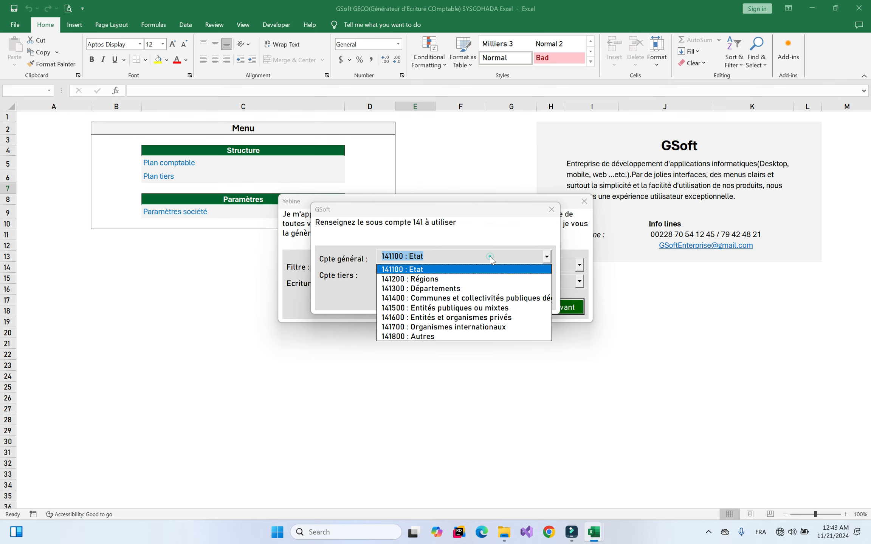
click(473, 270)
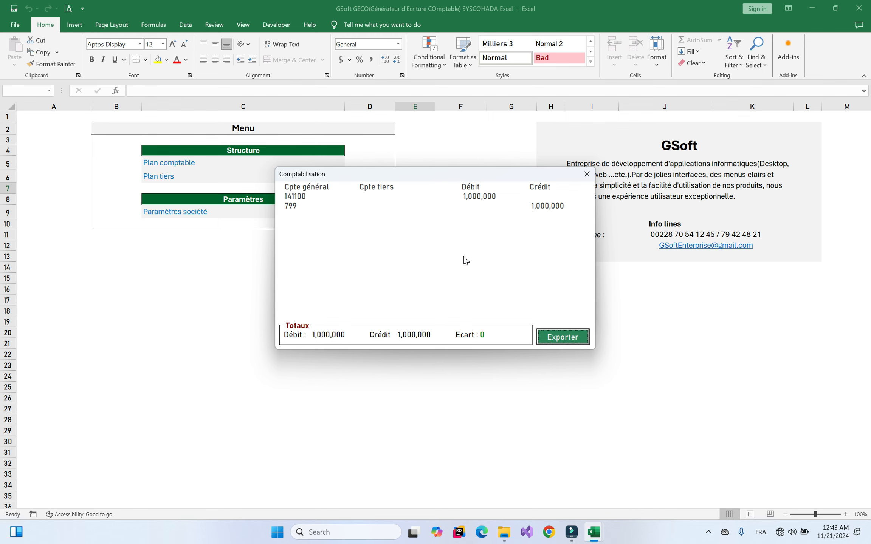
click(587, 174)
Filter to Immobilisations and browse its list of fixed-asset entry types
click(446, 269)
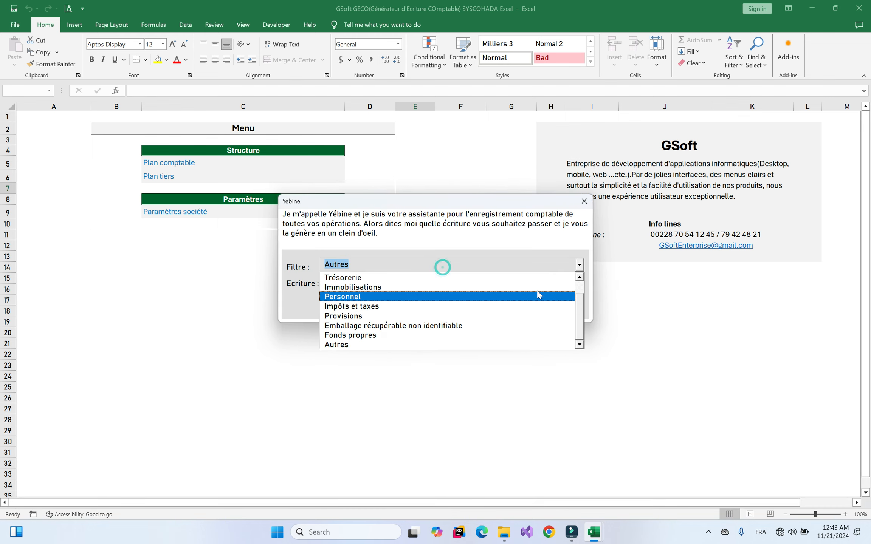
click(449, 286)
click(468, 282)
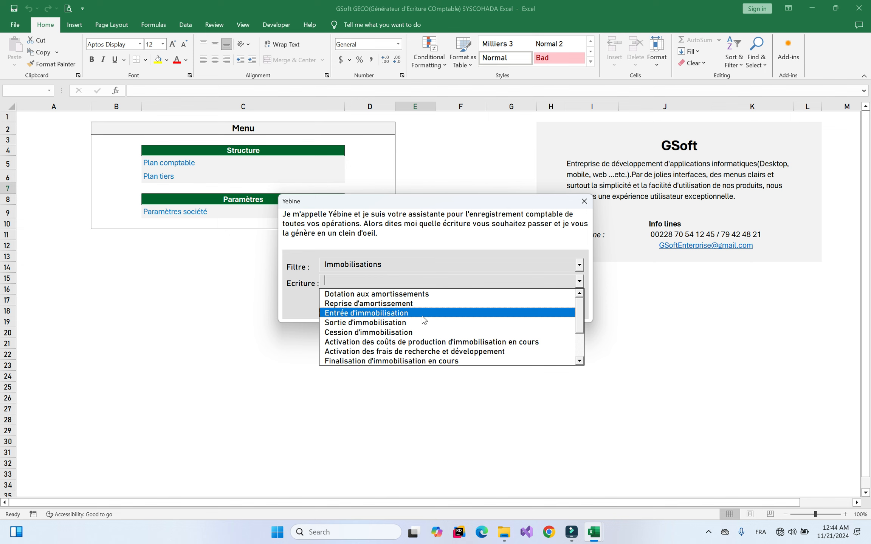
mouse_move(583, 311)
mouse_down()
mouse_move(585, 325)
mouse_move(583, 307)
mouse_up()
Switch the category to Personnel, choose Bulletin de paie, and go to the next step
click(508, 264)
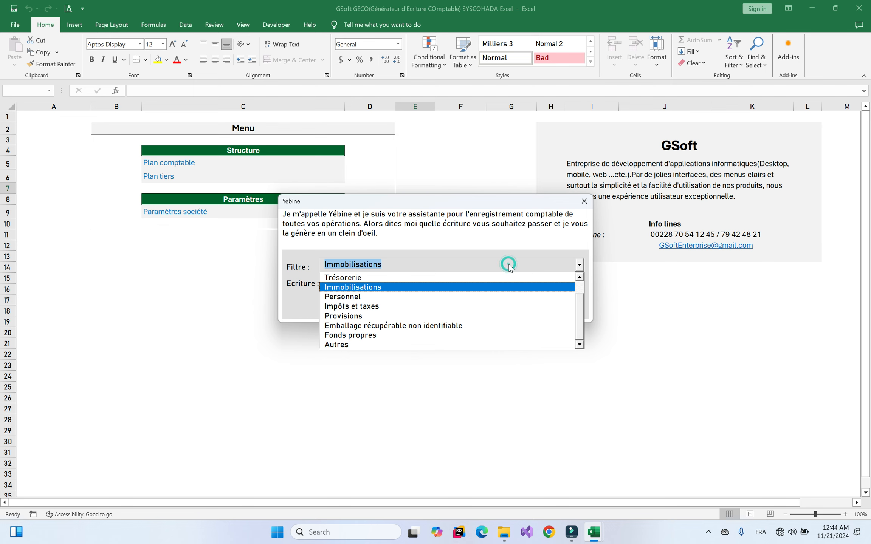
click(419, 263)
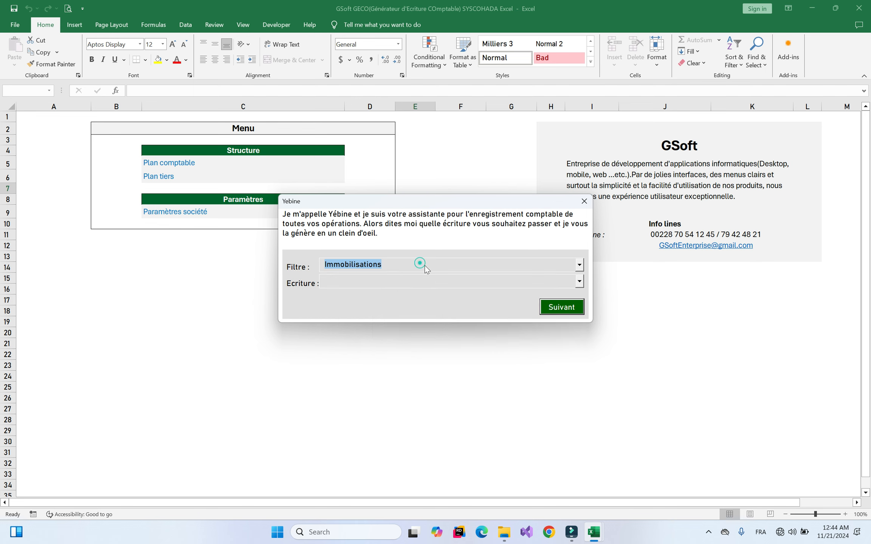
click(423, 269)
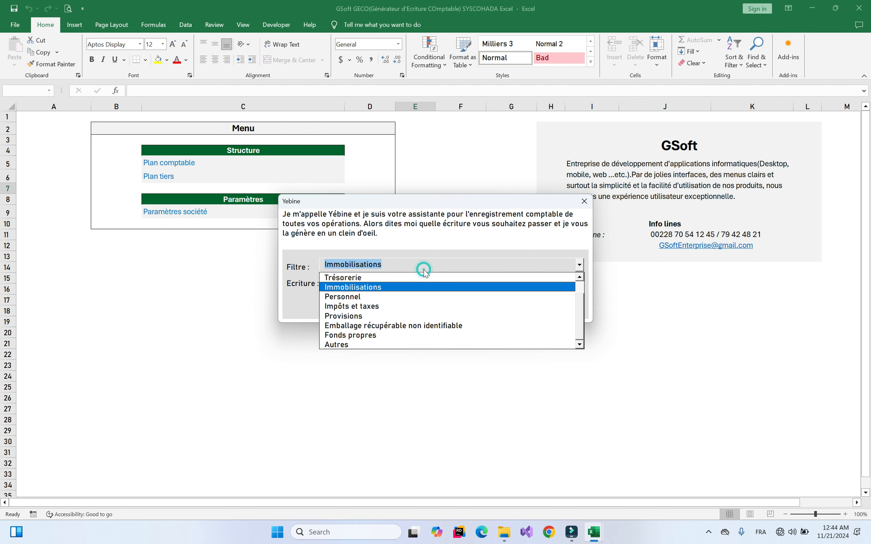
click(364, 296)
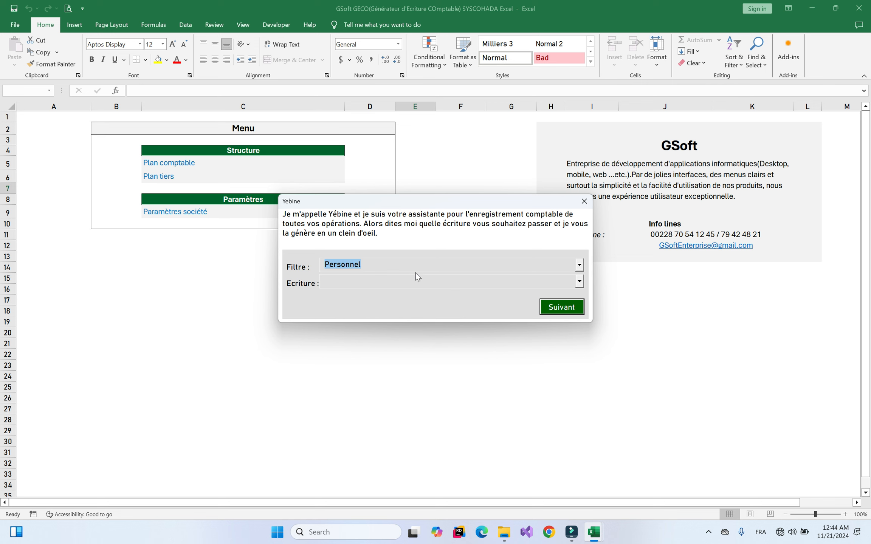
click(402, 279)
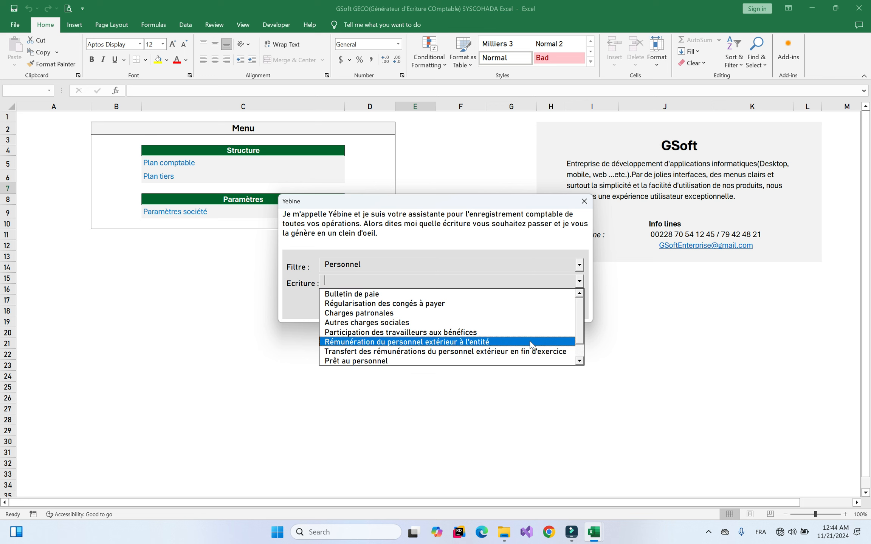
drag(580, 337, 562, 304)
click(354, 290)
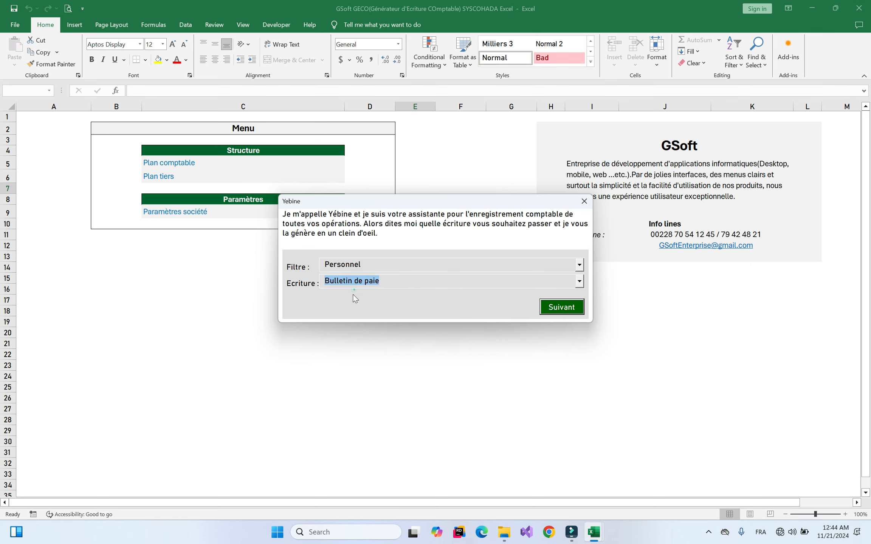
click(349, 321)
Choose Personnel national, enter a 500,000 base salary, and agree to add another earning
click(447, 270)
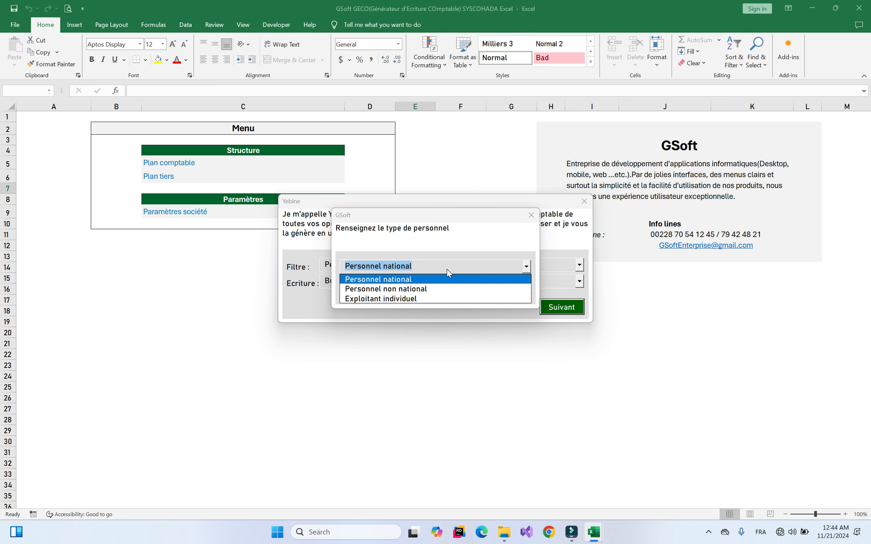
click(395, 279)
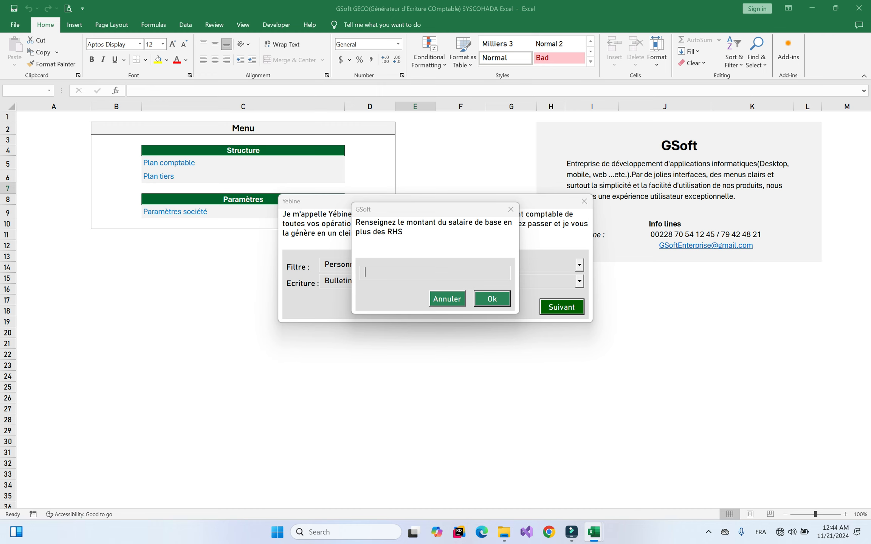
text(500,000)
key(Return)
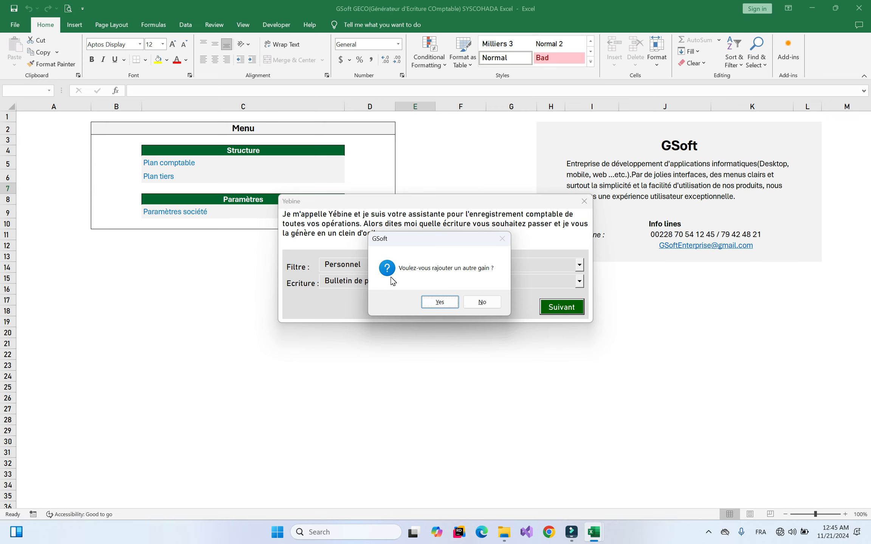
click(439, 302)
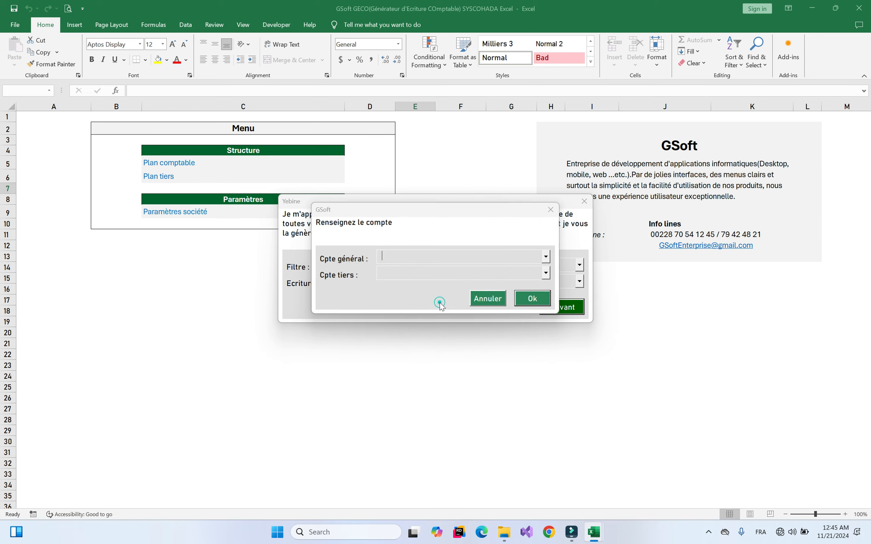
Add a 30,000 earning on account 661200 and decline further earnings
click(486, 275)
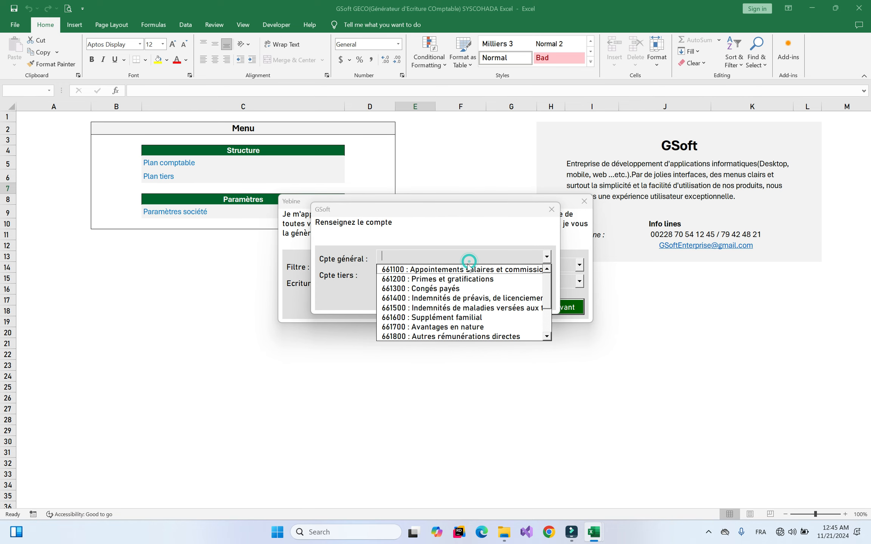
click(418, 281)
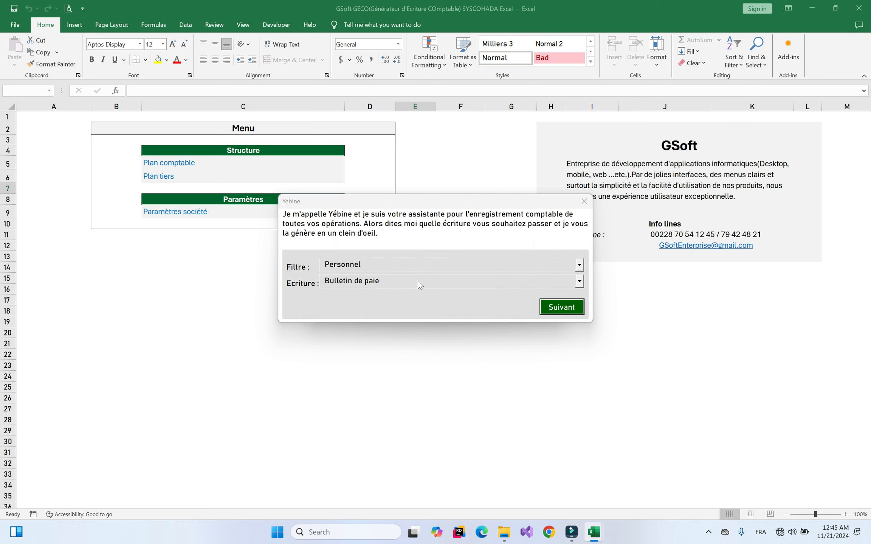
text(300000)
key(Return)
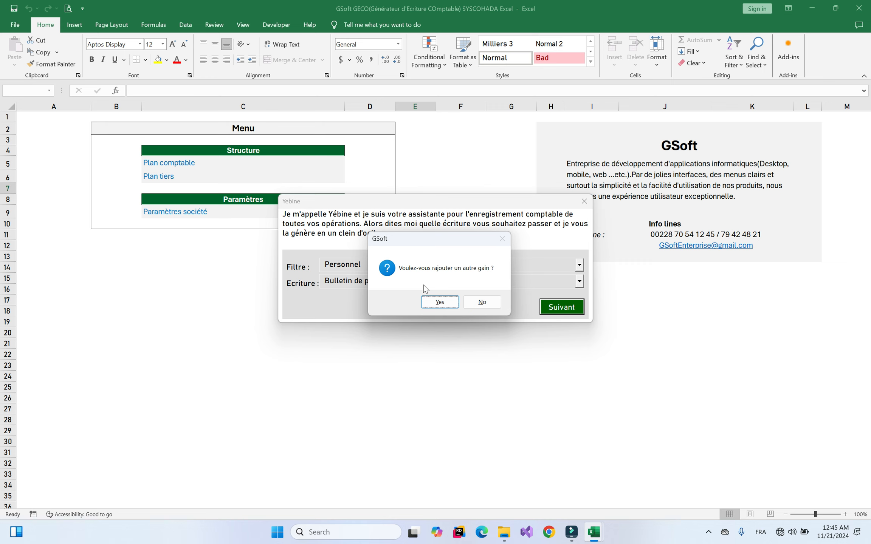
click(483, 303)
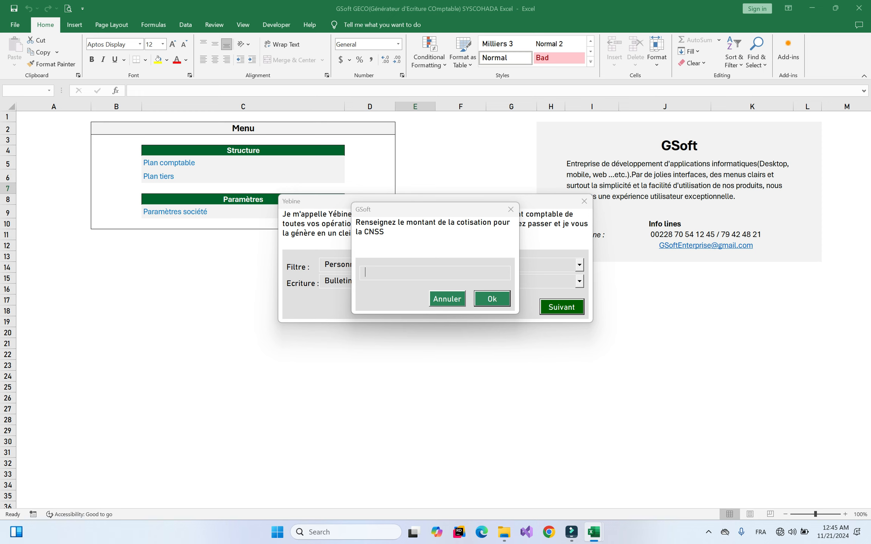
Enter contributions of 50,000 CNSS, 60,000 AMU and 70,000 IRPP
text(50000)
key(Return)
text(60,000)
key(Return)
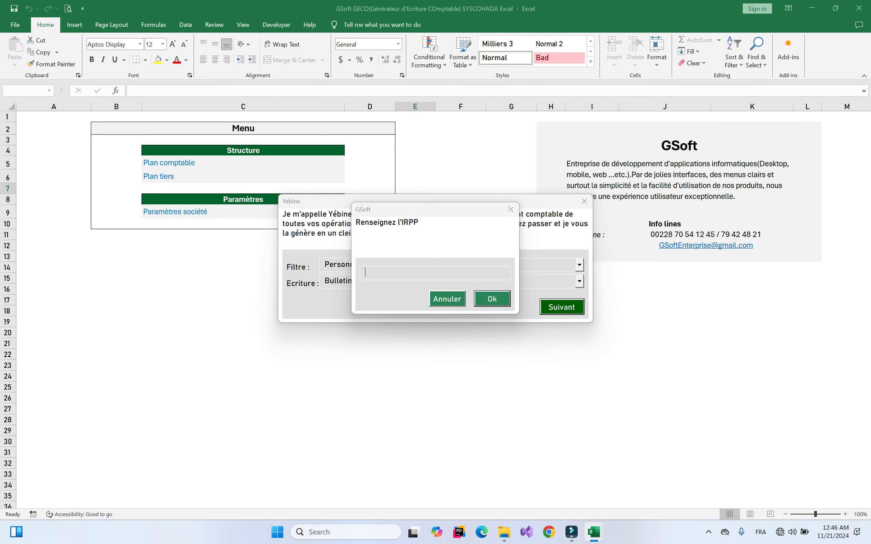
text(70,000)
key(Return)
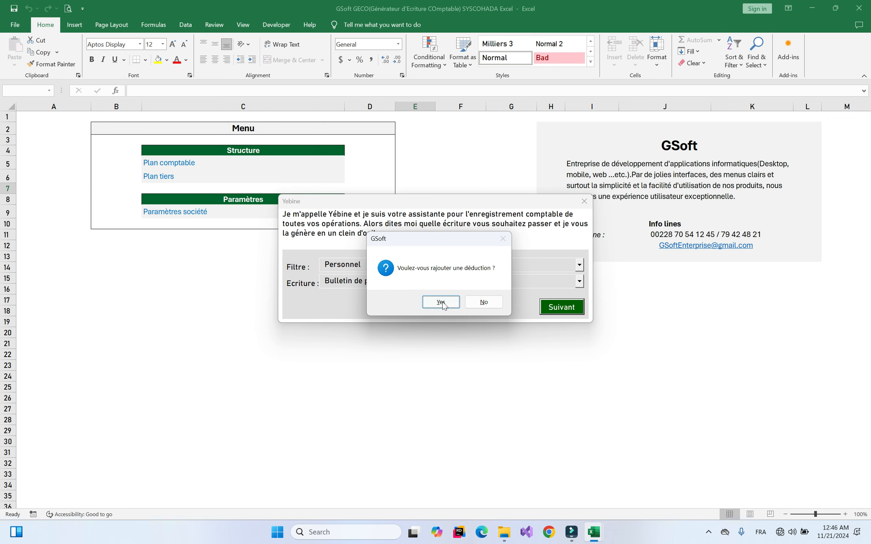
Add a 20,000 deduction on account 421200, then generate the entry without further deductions
click(452, 300)
click(449, 261)
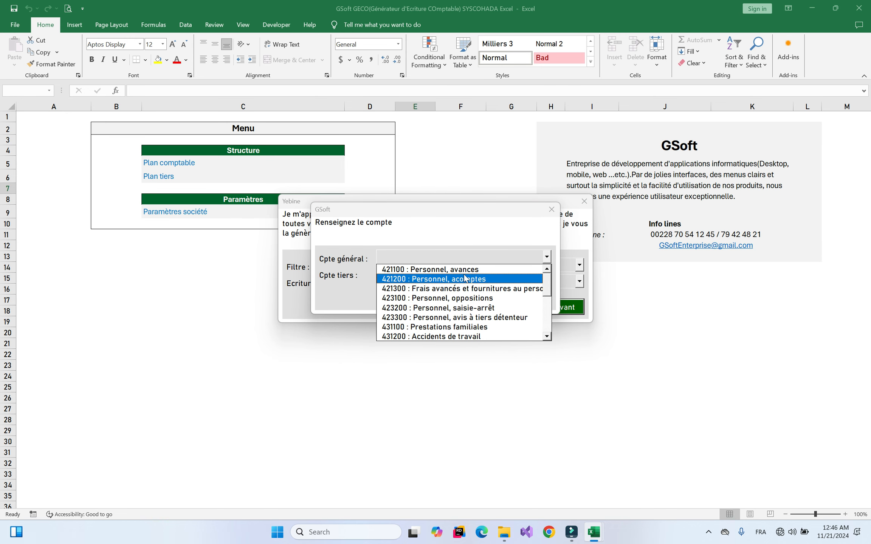
click(438, 279)
key(Return)
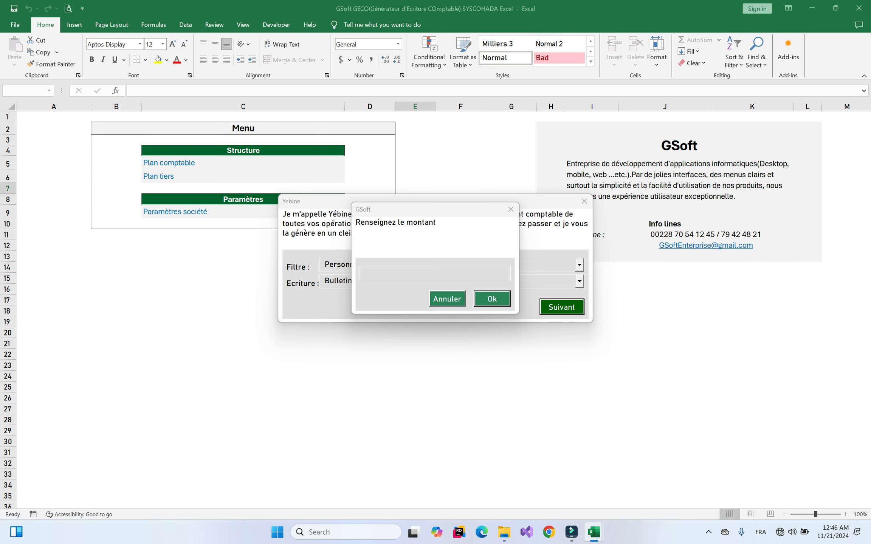
text(200000)
key(Return)
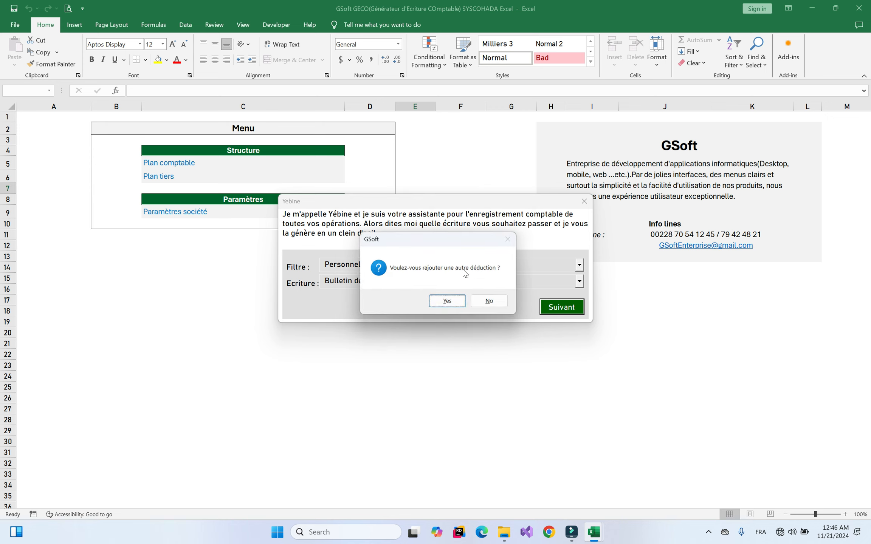
click(489, 307)
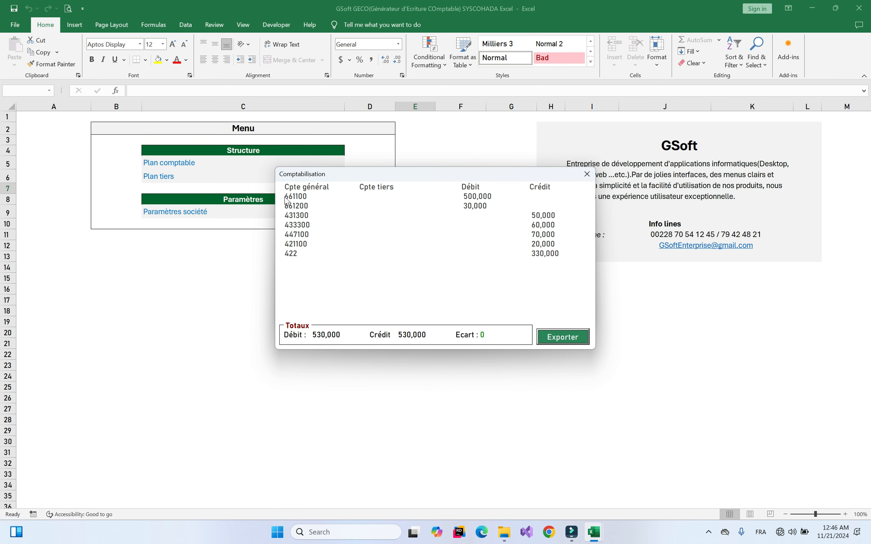
Inspect the 661100, 661200, 431300, 433300 and 422 lines, then close the payroll preview
click(318, 197)
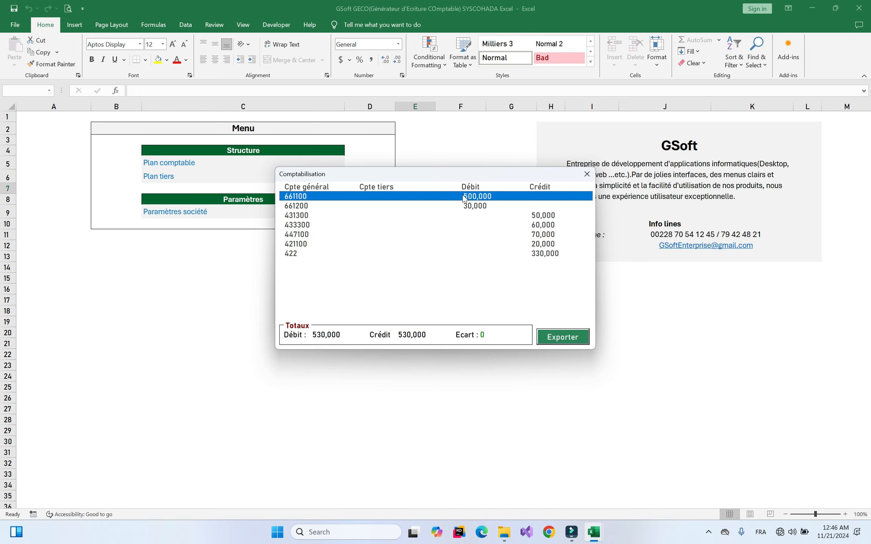
click(475, 209)
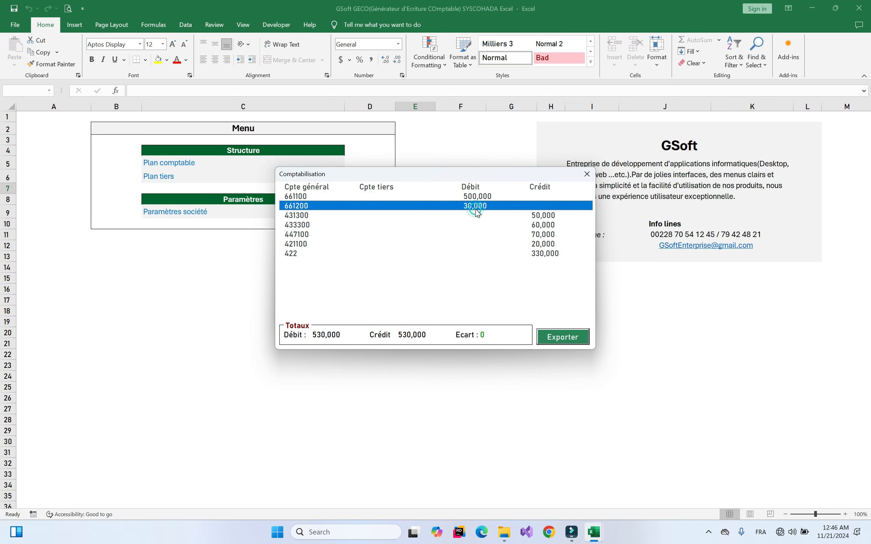
click(303, 215)
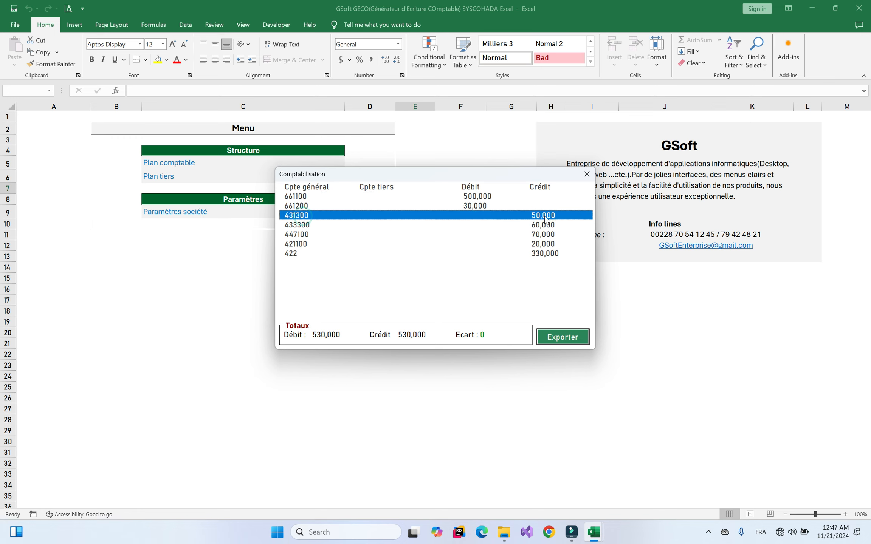
click(283, 225)
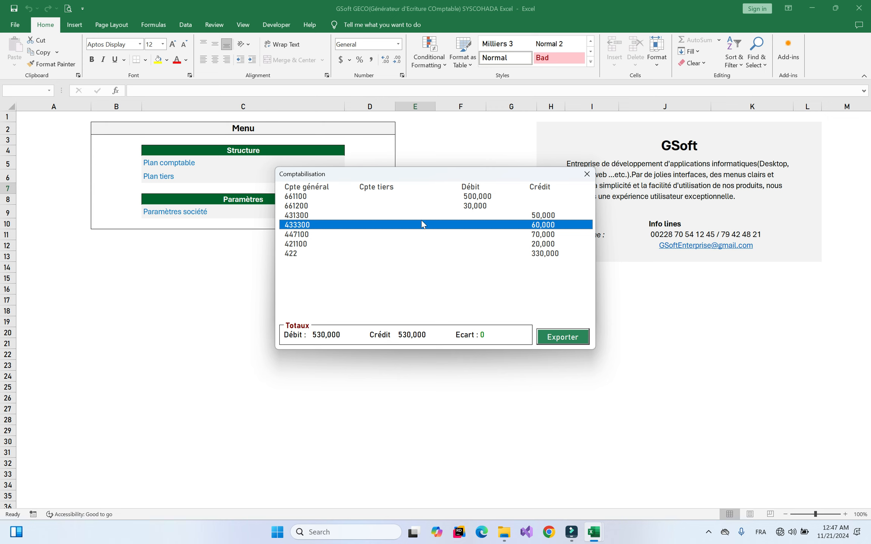
click(292, 257)
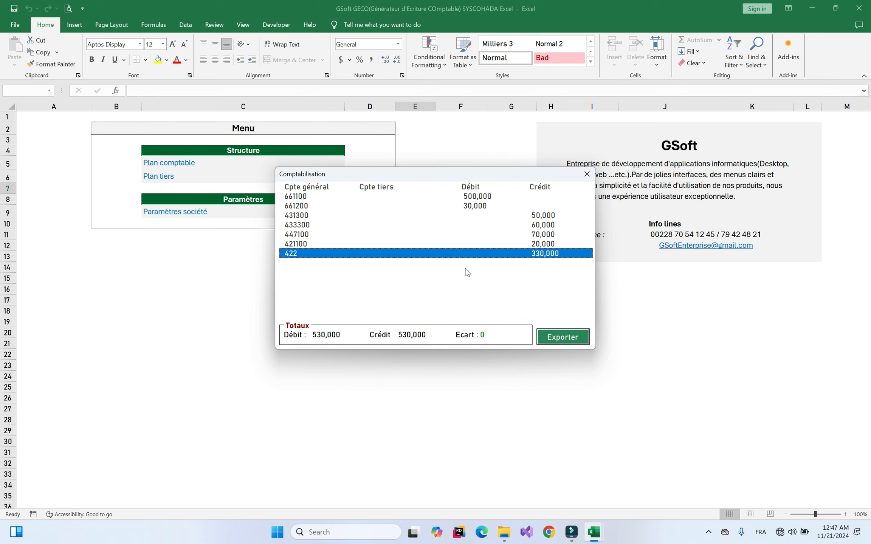
click(587, 174)
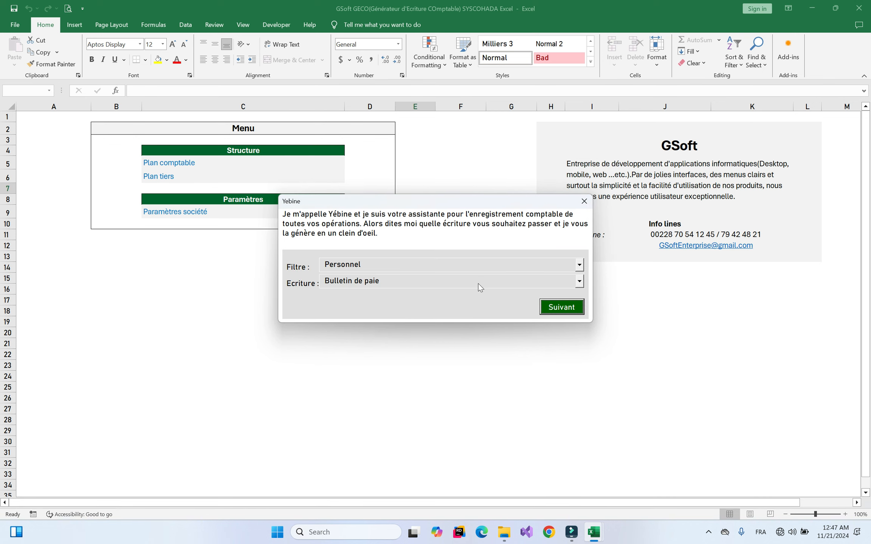
Browse the Impôts et taxes and Provisions entry type lists
click(386, 265)
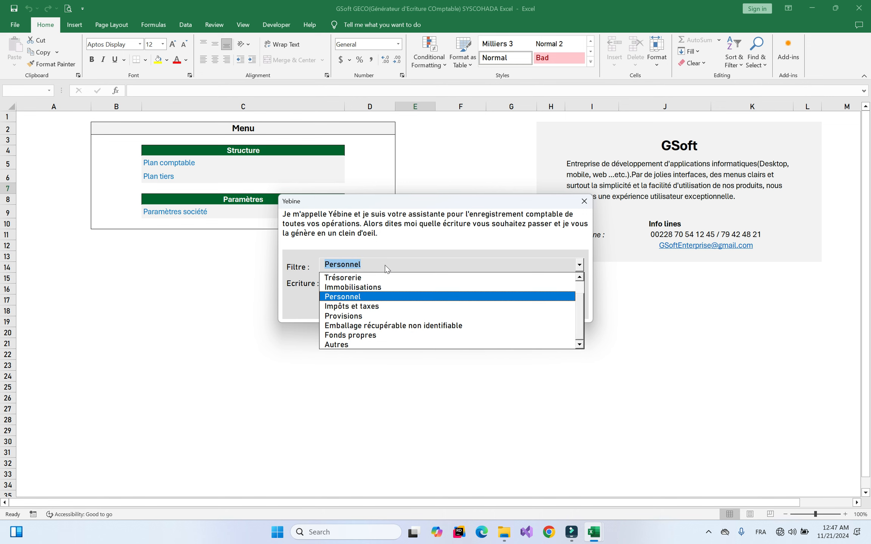
click(350, 307)
click(376, 286)
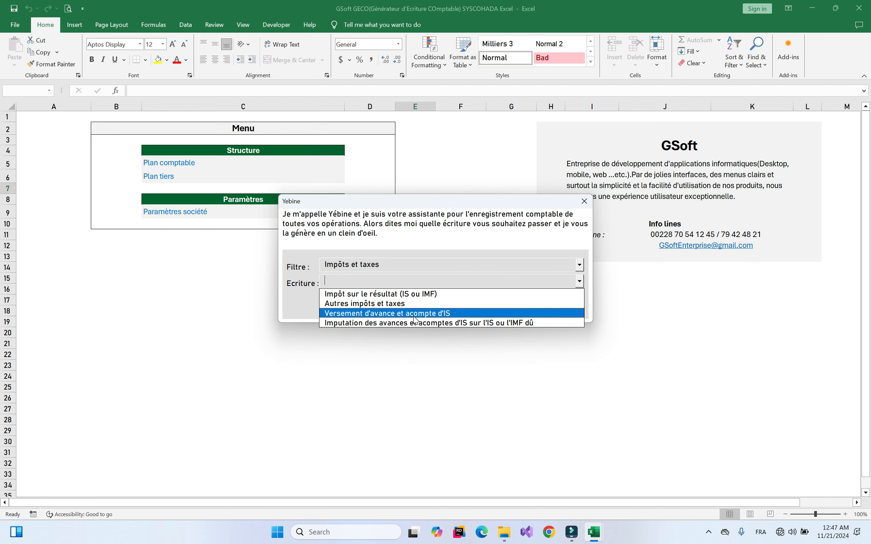
click(482, 266)
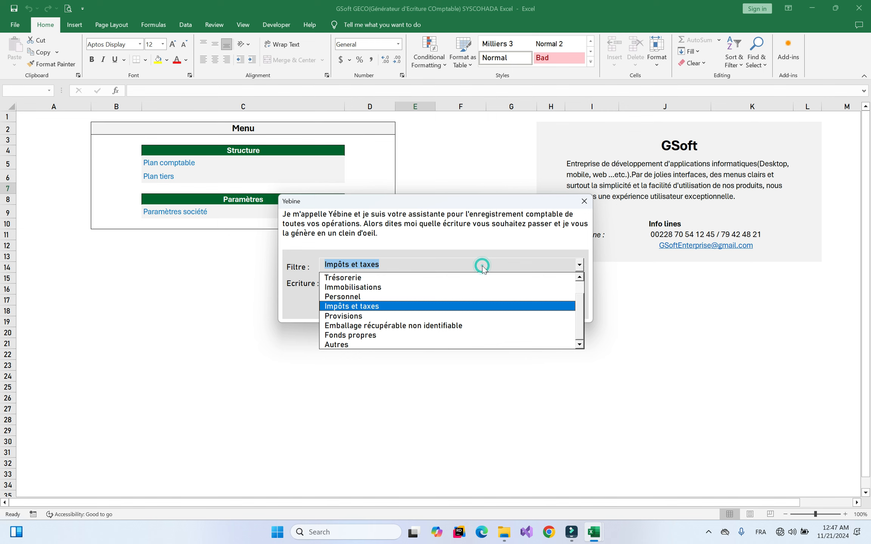
click(361, 317)
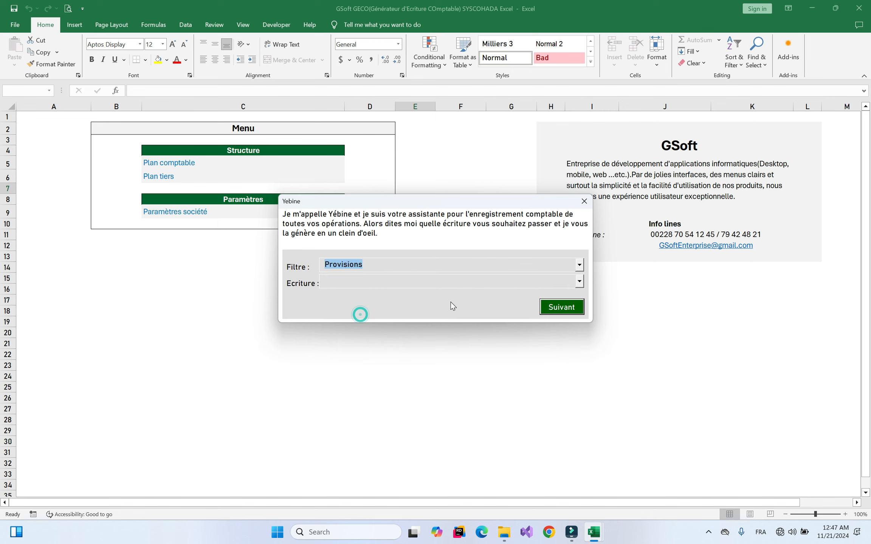
click(440, 282)
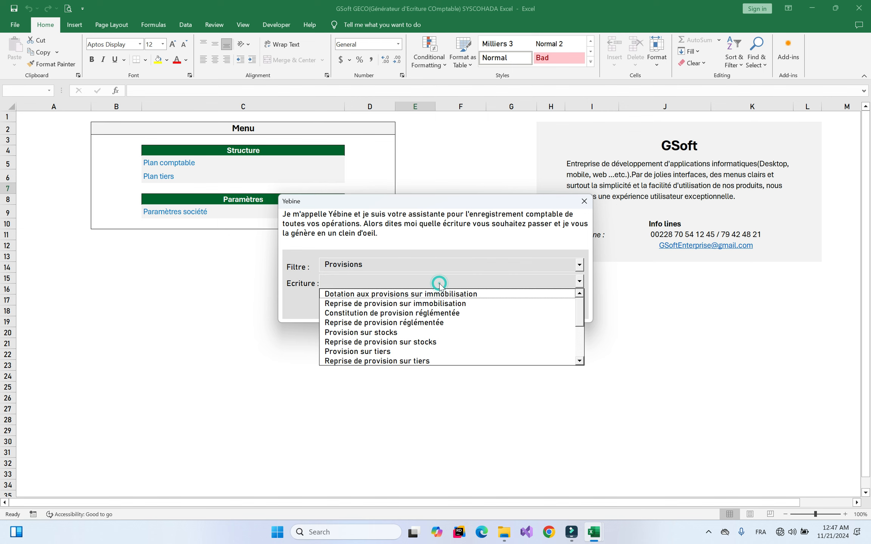
mouse_move(580, 315)
mouse_down()
mouse_move(580, 348)
mouse_move(581, 297)
mouse_up()
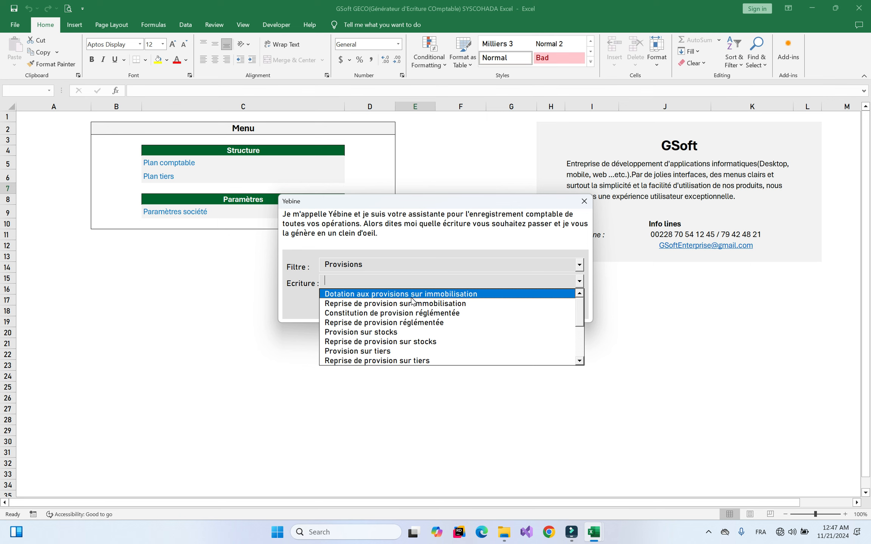
drag(582, 315, 576, 386)
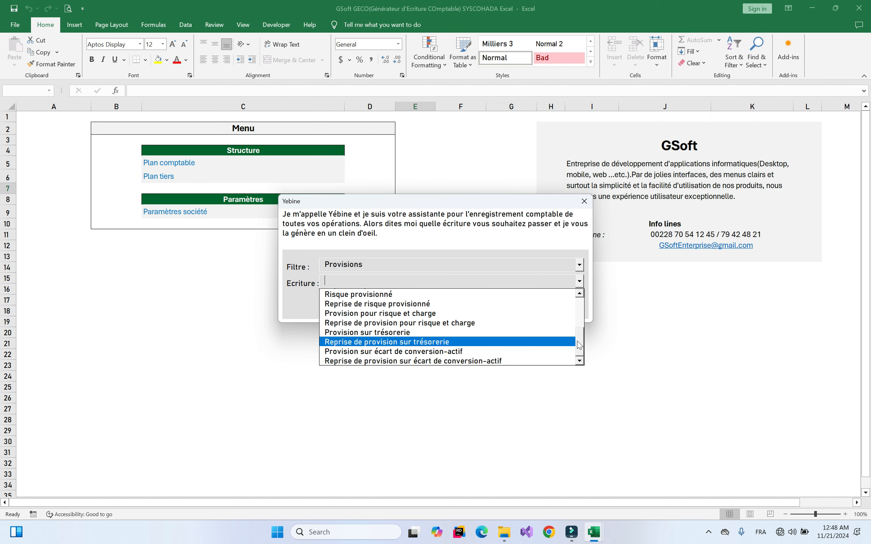
drag(580, 342, 579, 306)
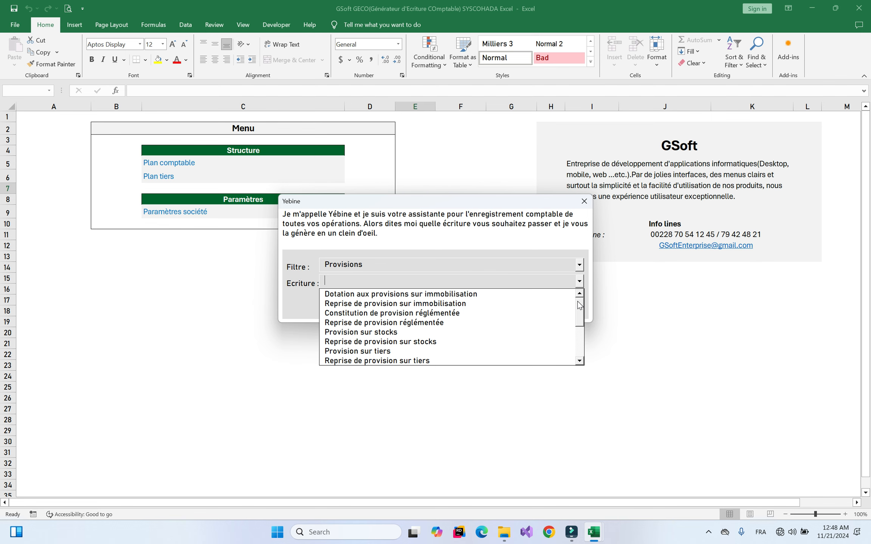
mouse_move(579, 315)
mouse_down()
mouse_move(580, 346)
mouse_move(582, 315)
mouse_up()
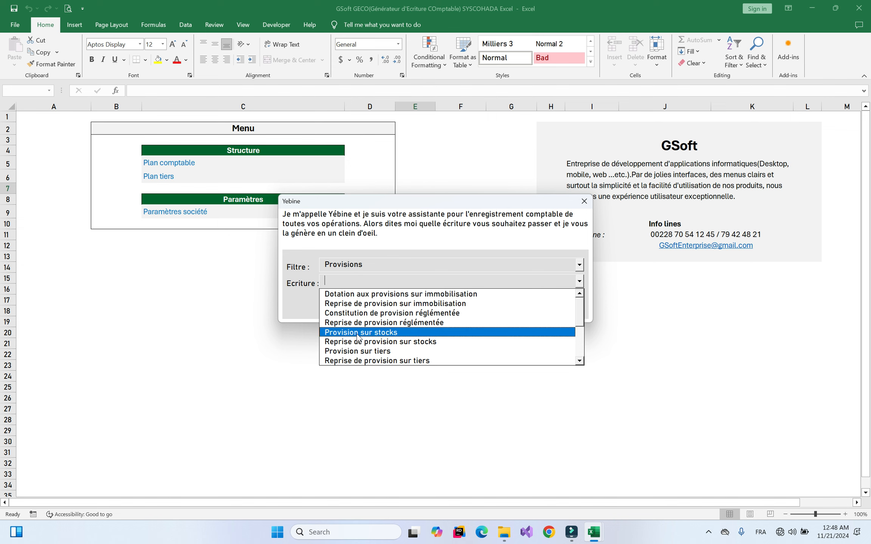
Switch the operation category filter to Autres
click(441, 265)
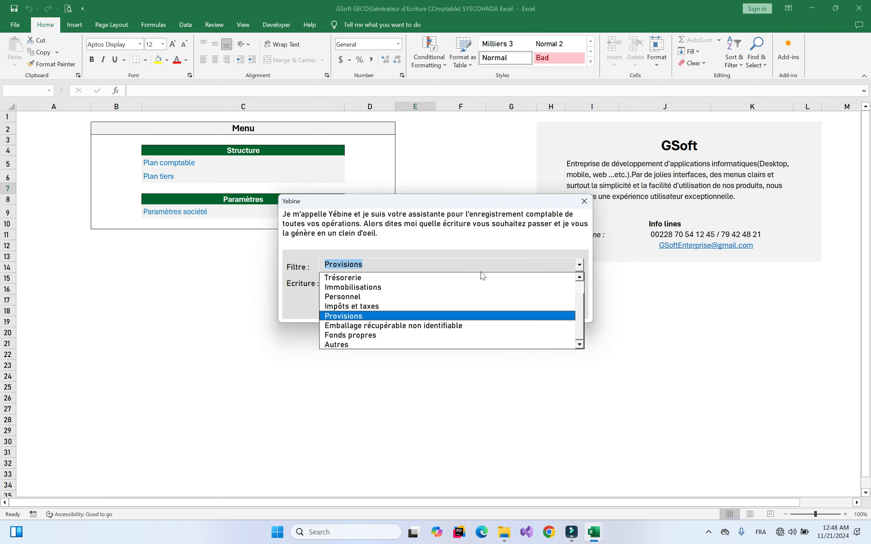
click(448, 264)
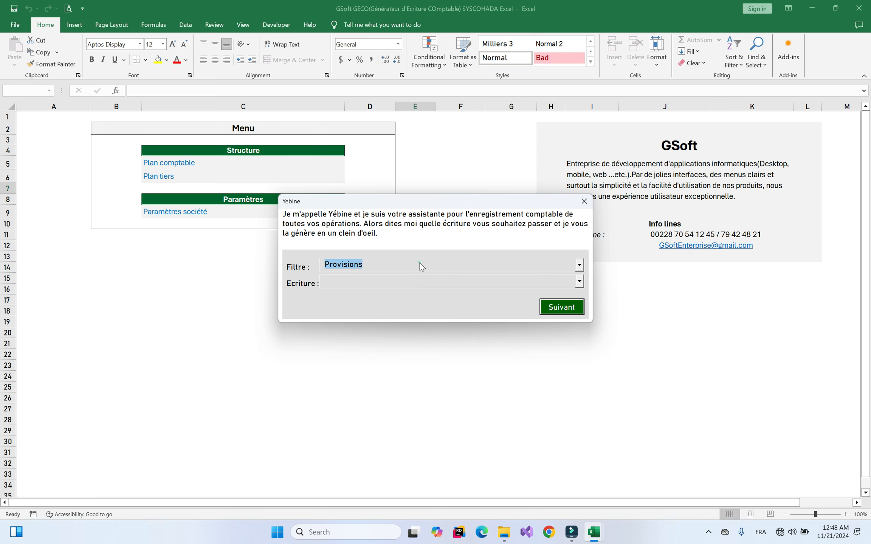
click(404, 267)
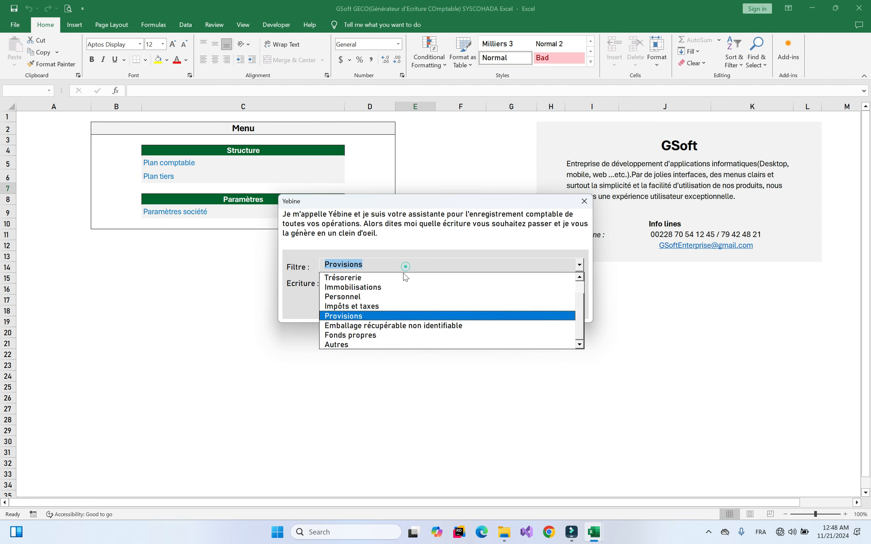
click(337, 345)
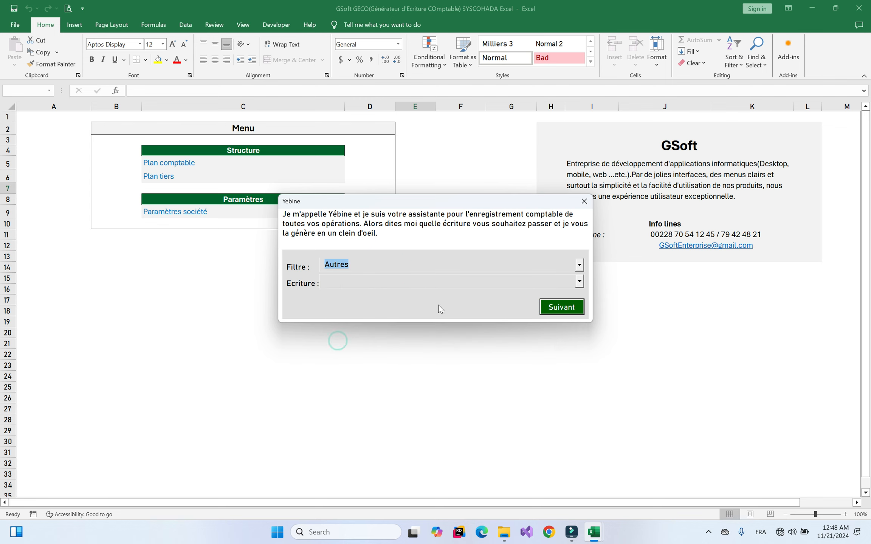
Choose the Reclassement de créance saine en créance douteuse entry under Autres
click(382, 262)
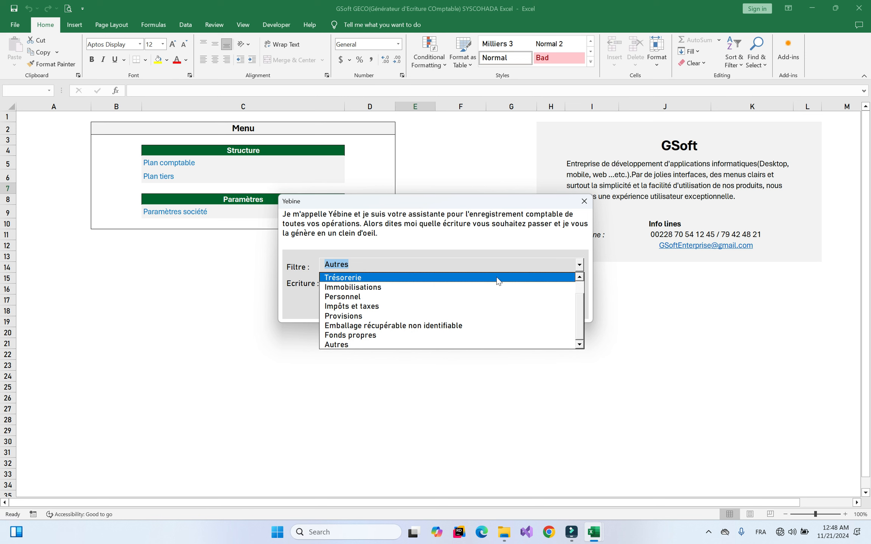
click(474, 273)
click(451, 282)
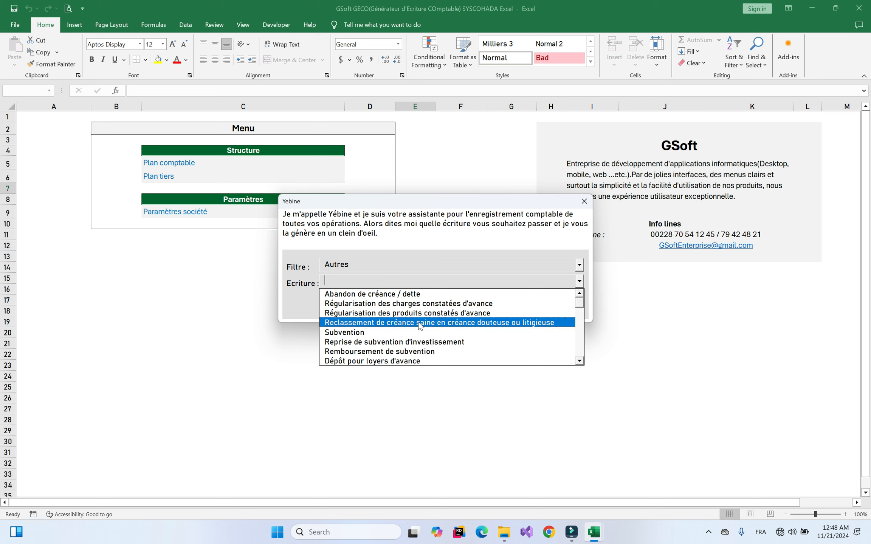
click(506, 324)
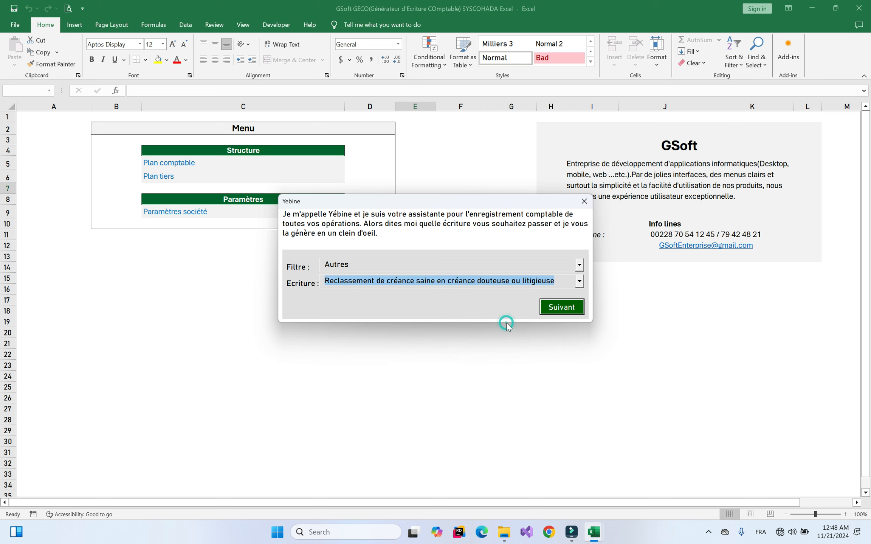
key(Return)
Select the customer's third-party account, confirm the doubtful reclassification, enter 50,000 and close the preview
click(443, 275)
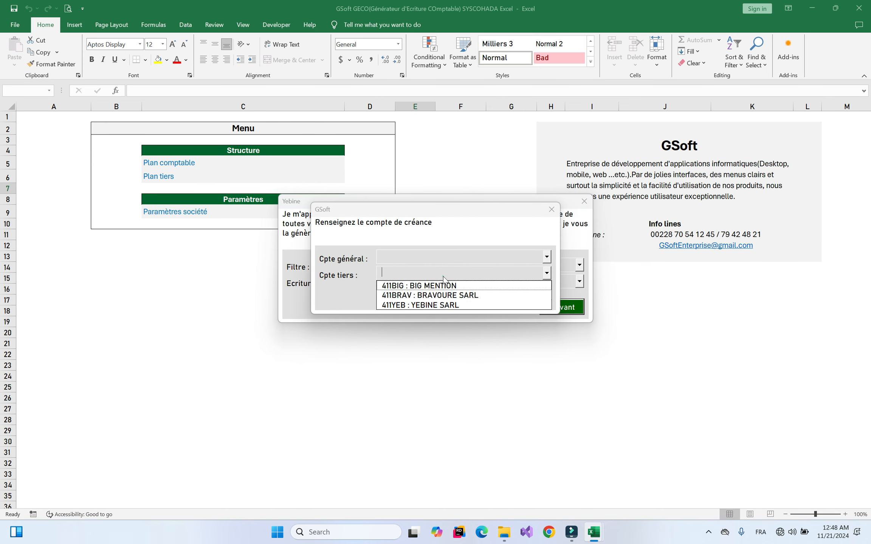
click(396, 303)
key(Return)
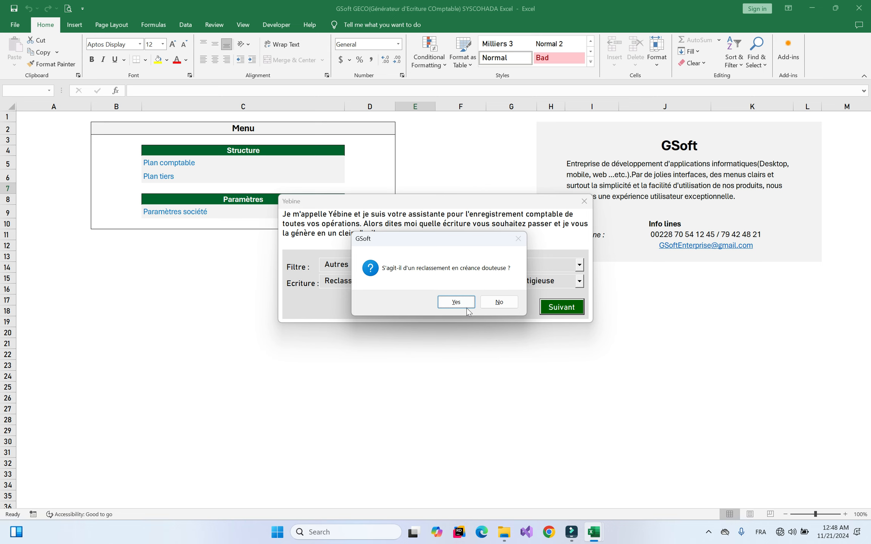
click(455, 302)
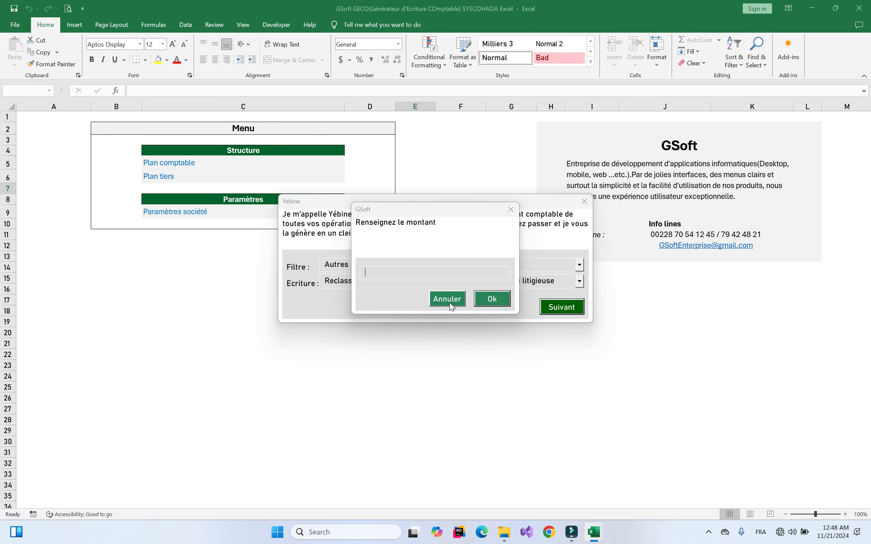
text(500000)
key(BackSpace)
key(Return)
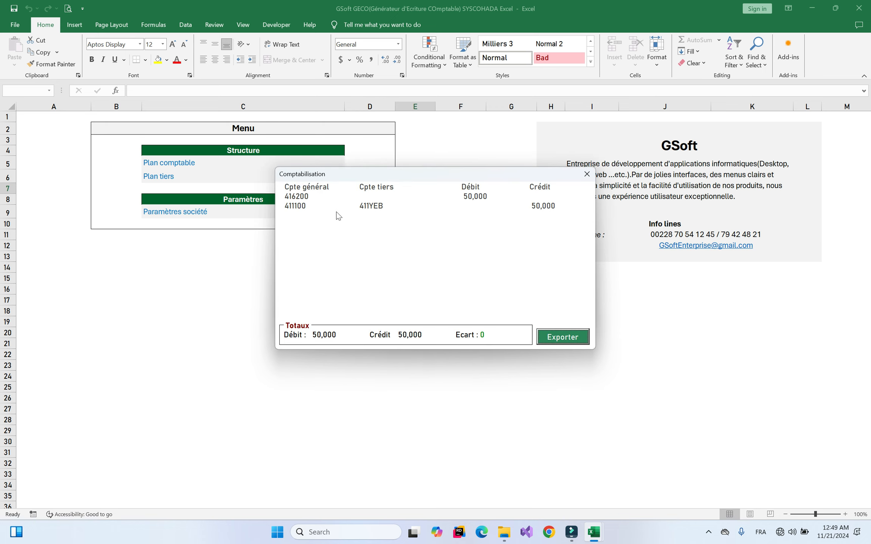
click(585, 177)
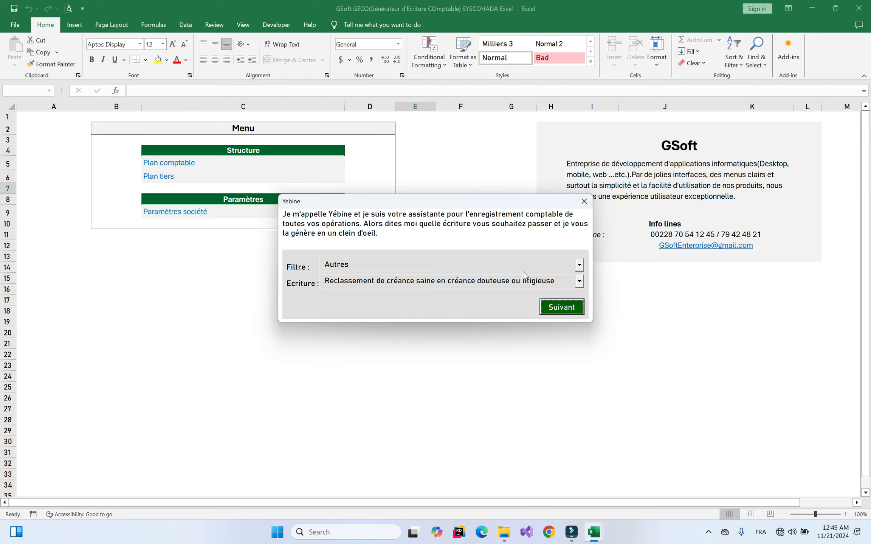
Set the filter to Provisions and choose the 'Provision sur tiers' entry
click(491, 263)
click(394, 315)
click(441, 278)
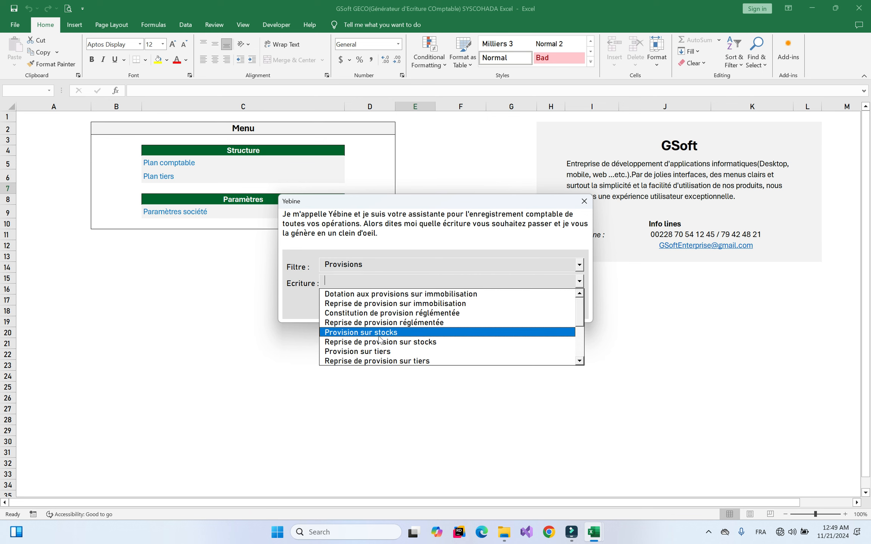
click(357, 352)
click(430, 307)
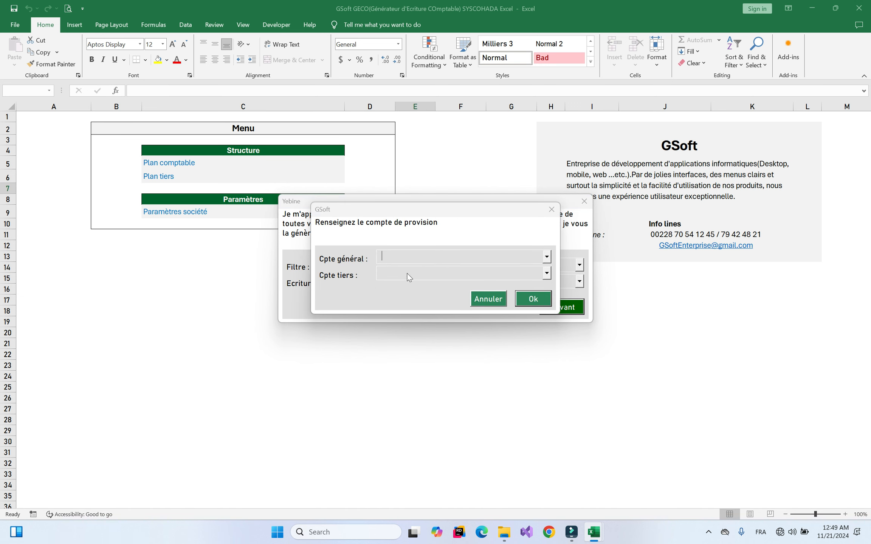
Pick account 491200 Créances douteuses, confirm recording, and generate the 50000 provision entry
click(421, 256)
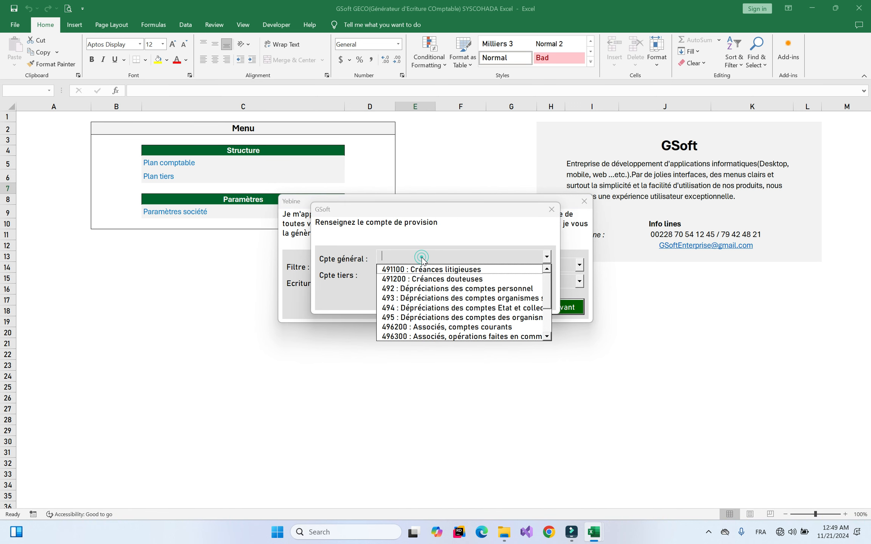
click(422, 281)
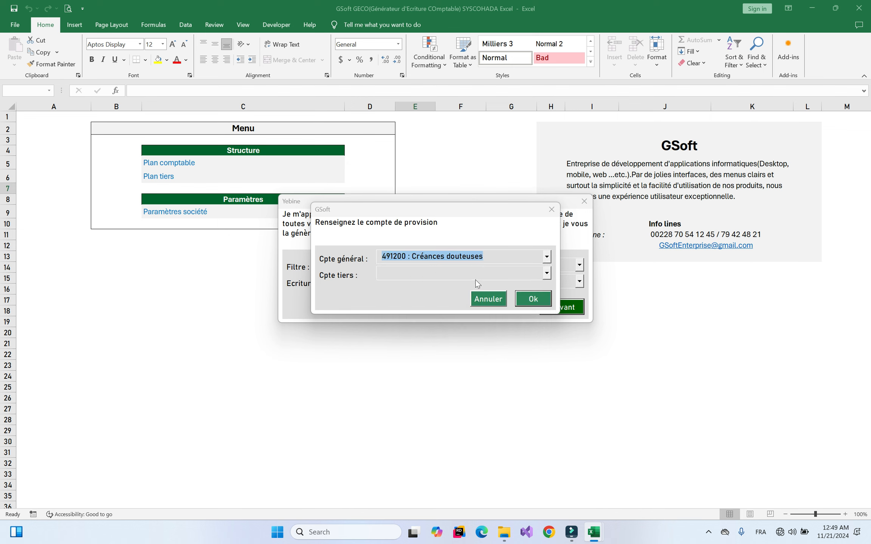
click(531, 300)
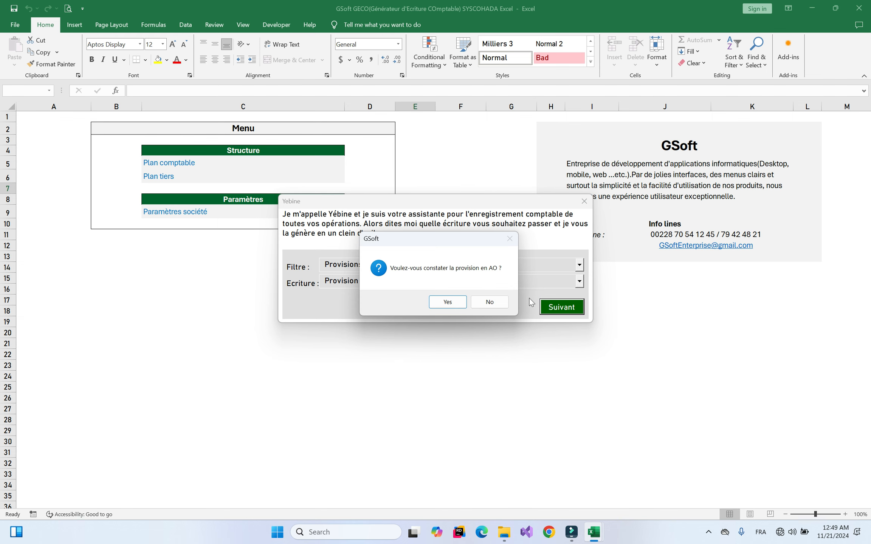
click(448, 302)
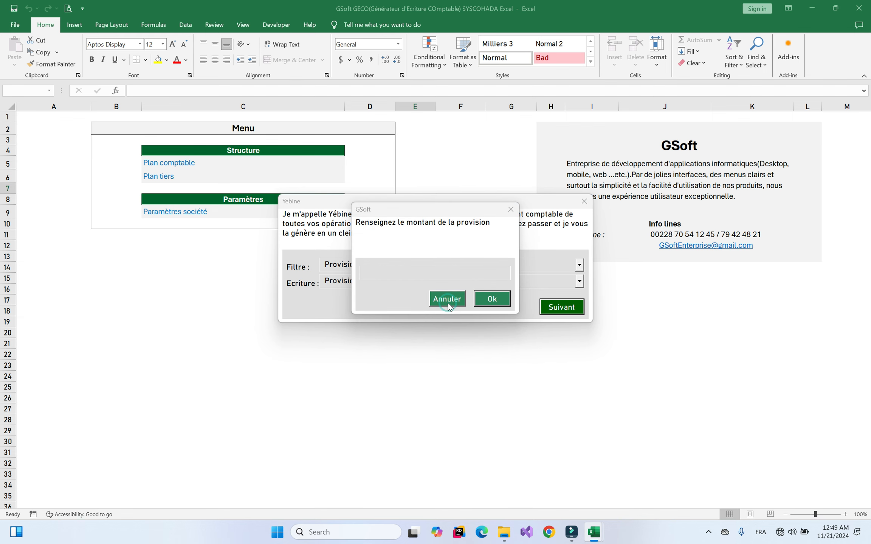
text(500000)
key(Return)
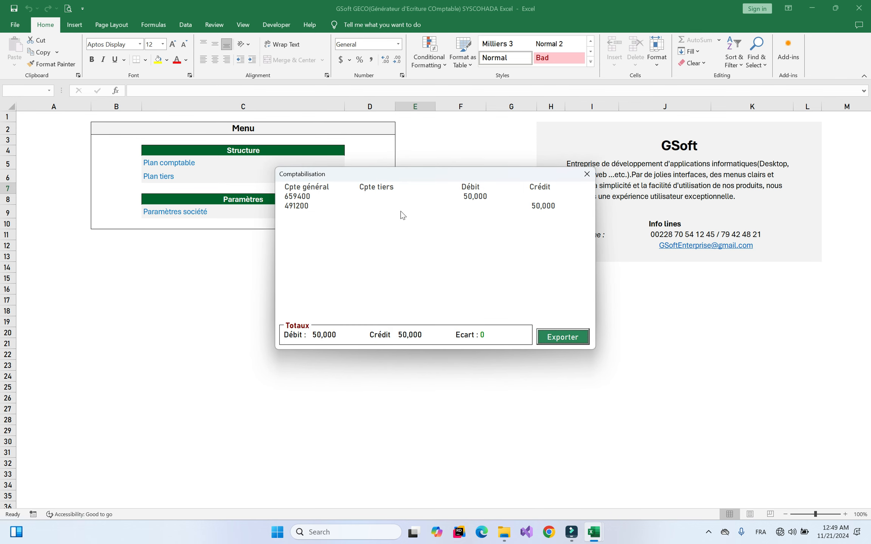
click(585, 175)
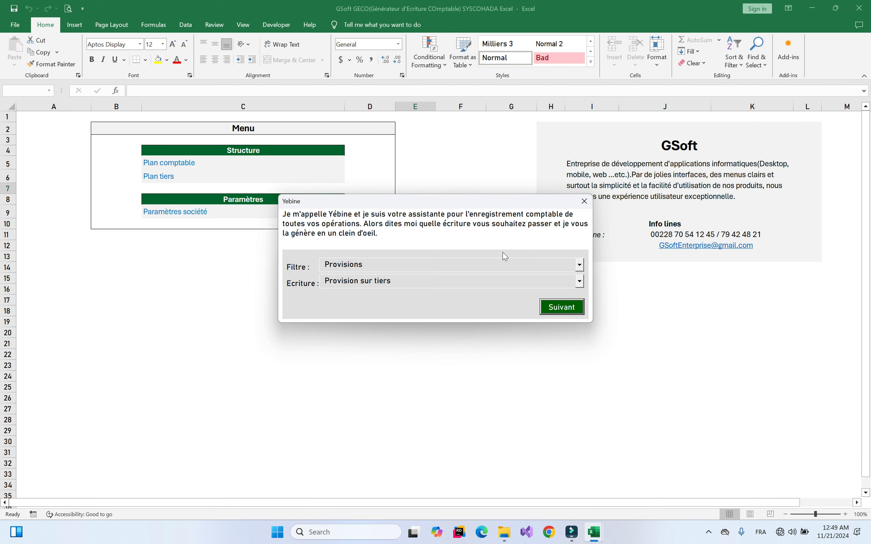
Switch the filter to Emballage récupérable non identifiable and browse its ERNI entries without choosing one
click(482, 281)
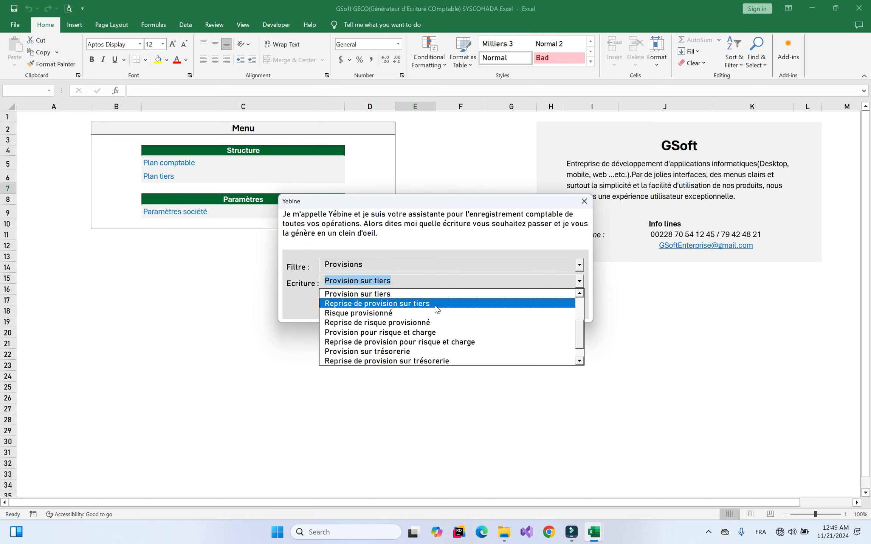
click(485, 264)
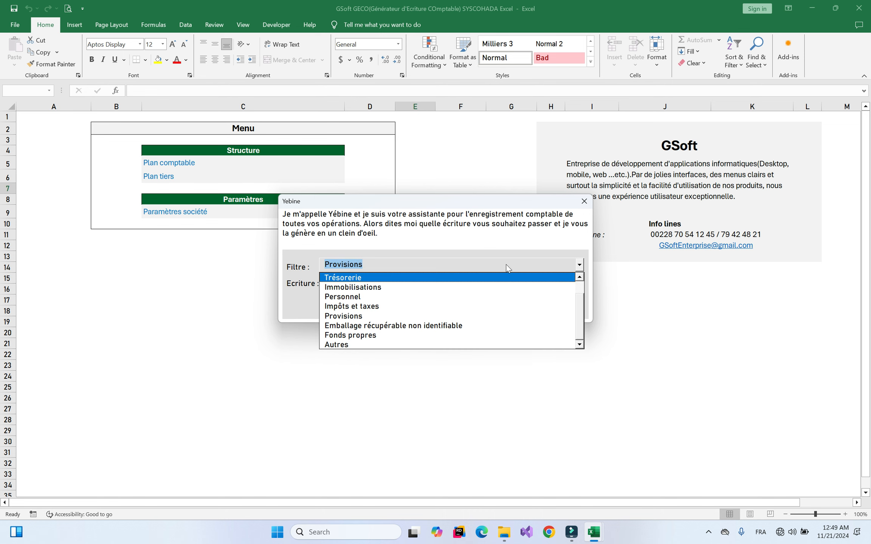
scroll(579, 308, up, 2)
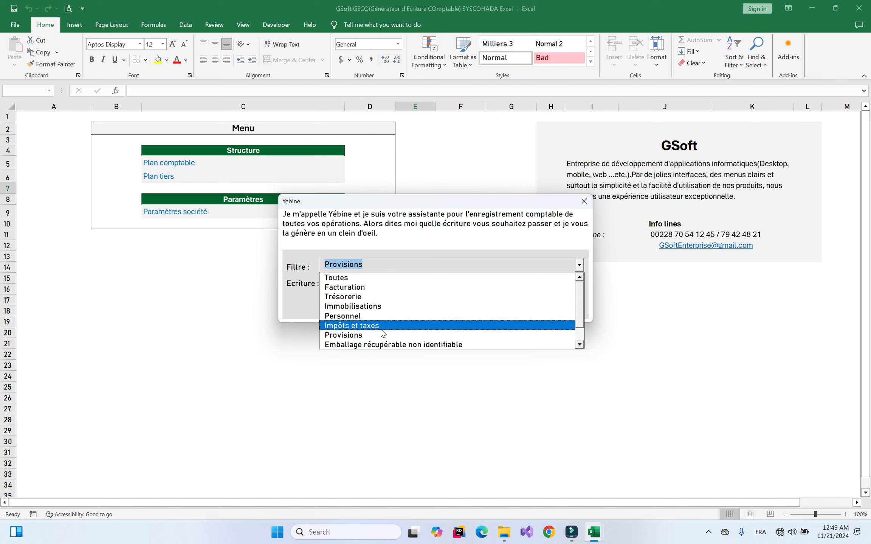
click(406, 344)
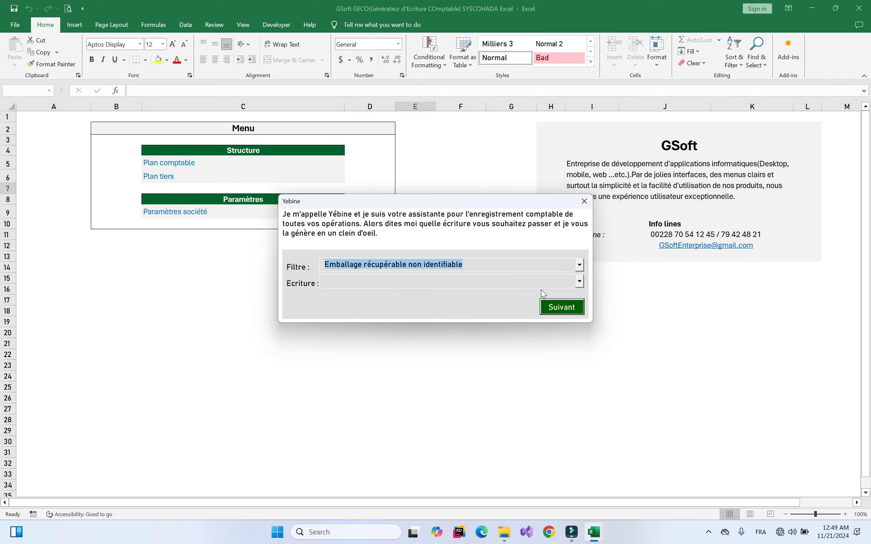
click(525, 286)
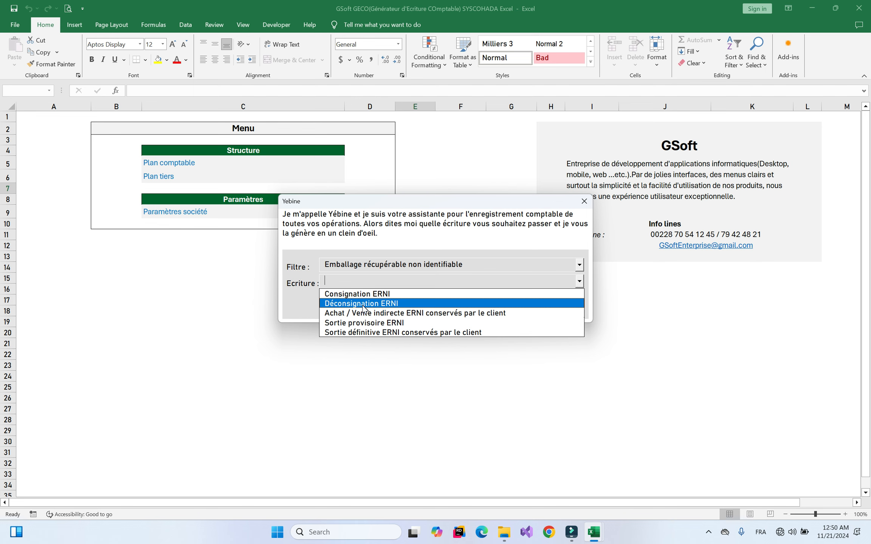
click(412, 282)
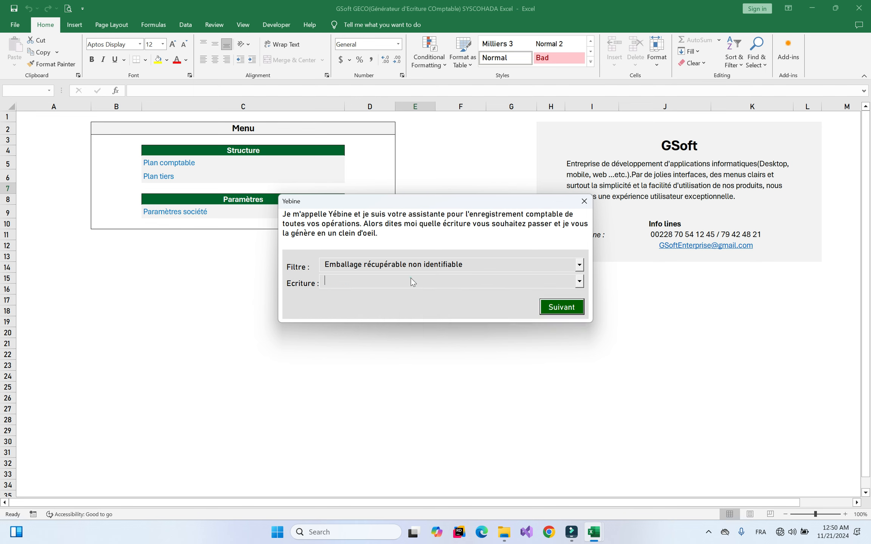
click(393, 268)
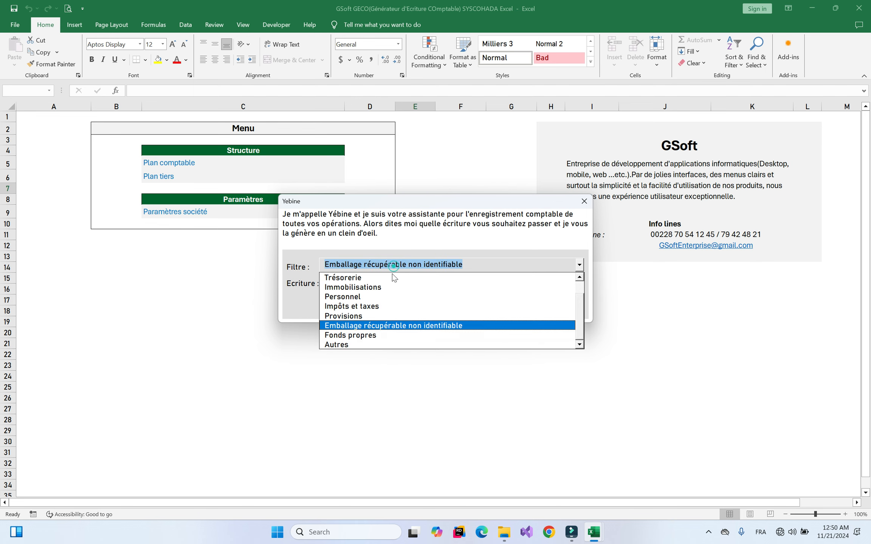
Filter on Fonds propres and scroll through its equity entries, such as Libération des apports and Réduction du capital
click(365, 338)
click(498, 283)
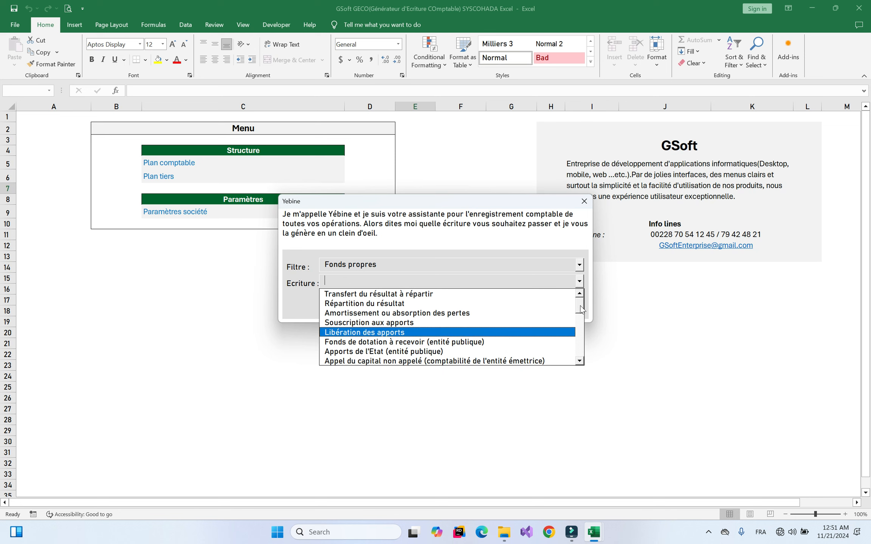
scroll(580, 305, down, 1)
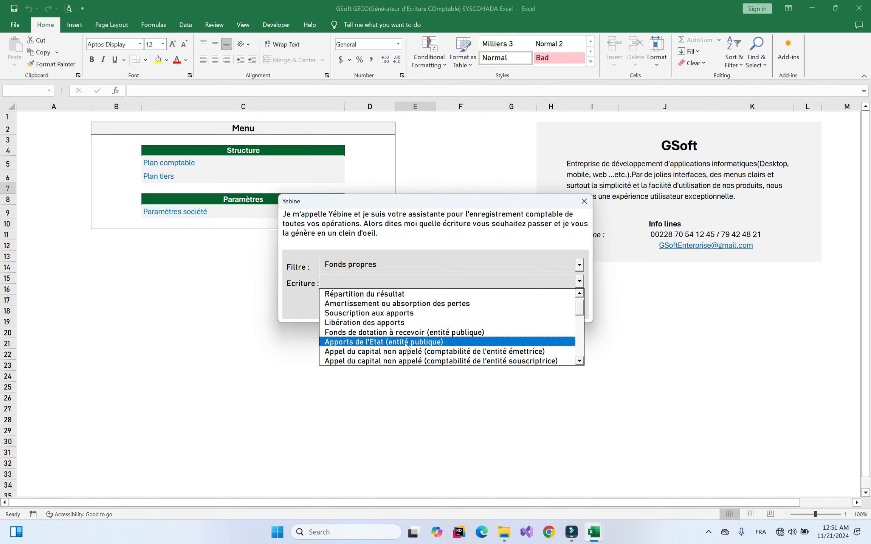
drag(579, 311, 571, 354)
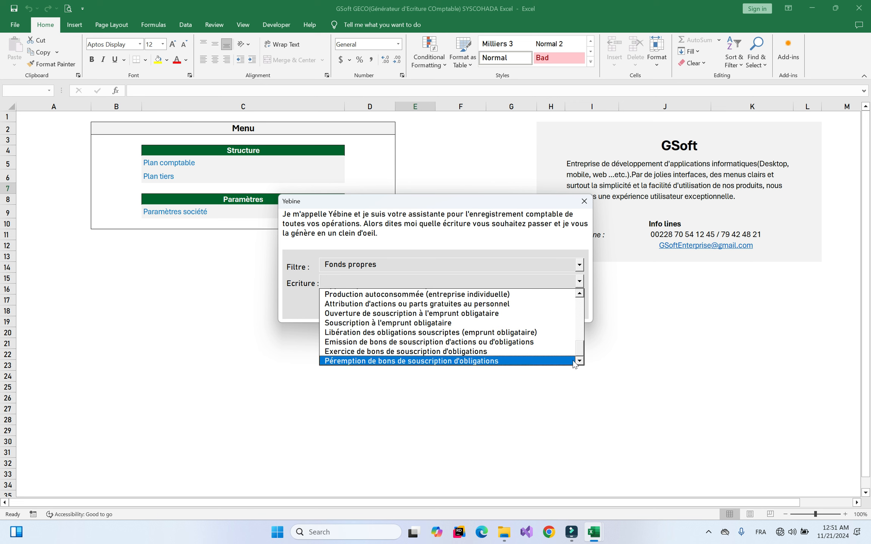
click(576, 345)
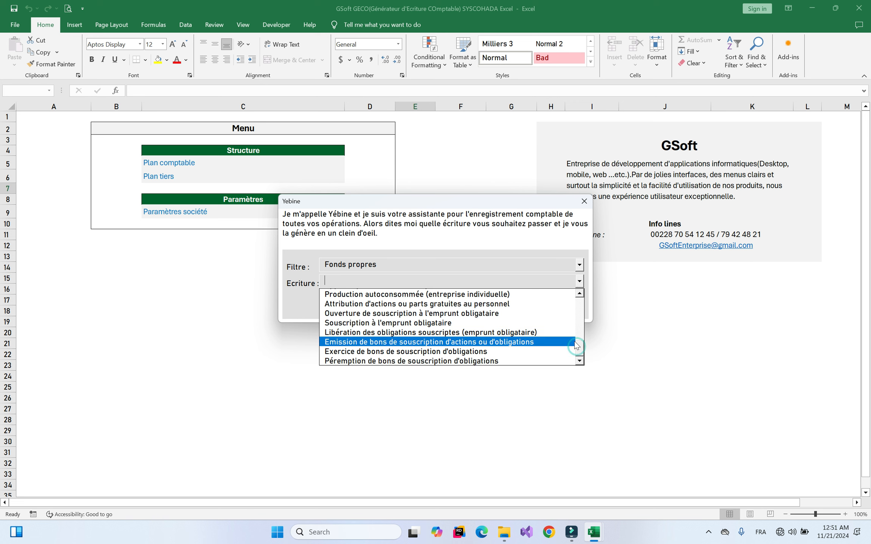
click(475, 282)
click(426, 268)
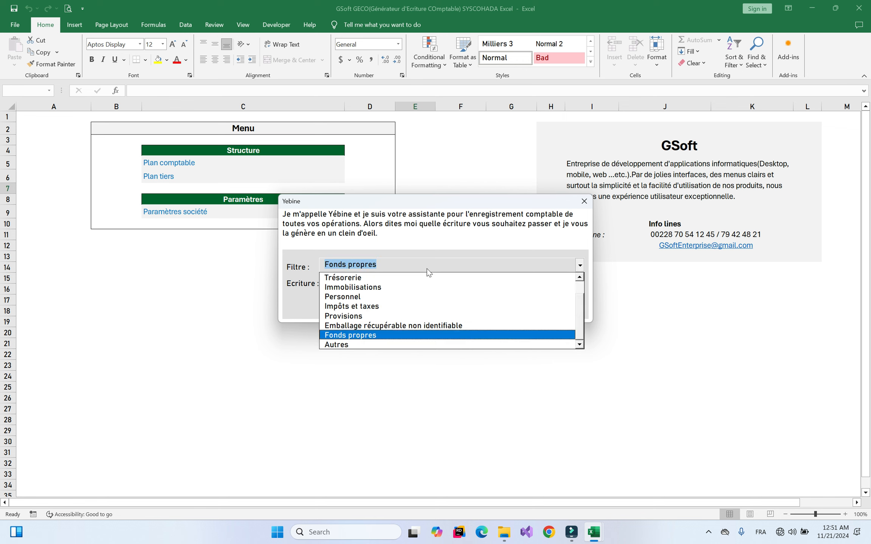
Filter on Autres and scroll through its list of journal entries
click(343, 343)
click(397, 288)
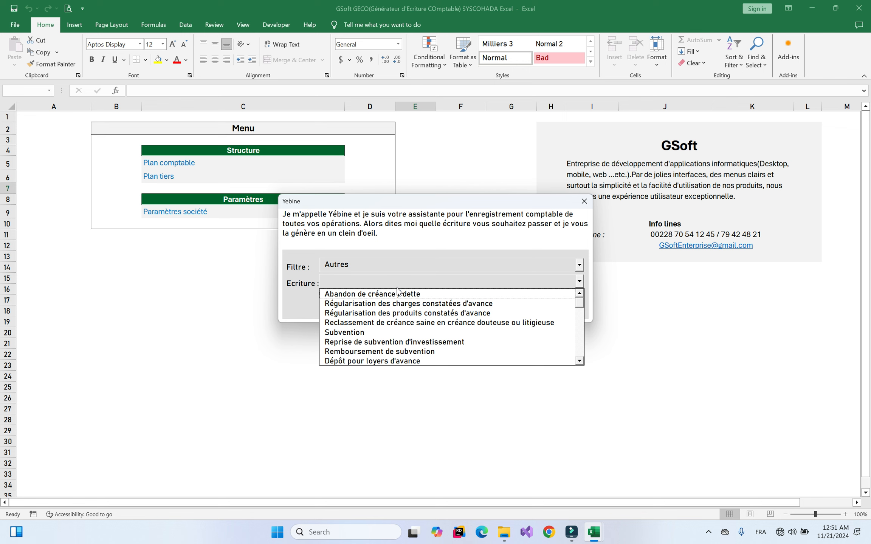
click(547, 288)
click(562, 284)
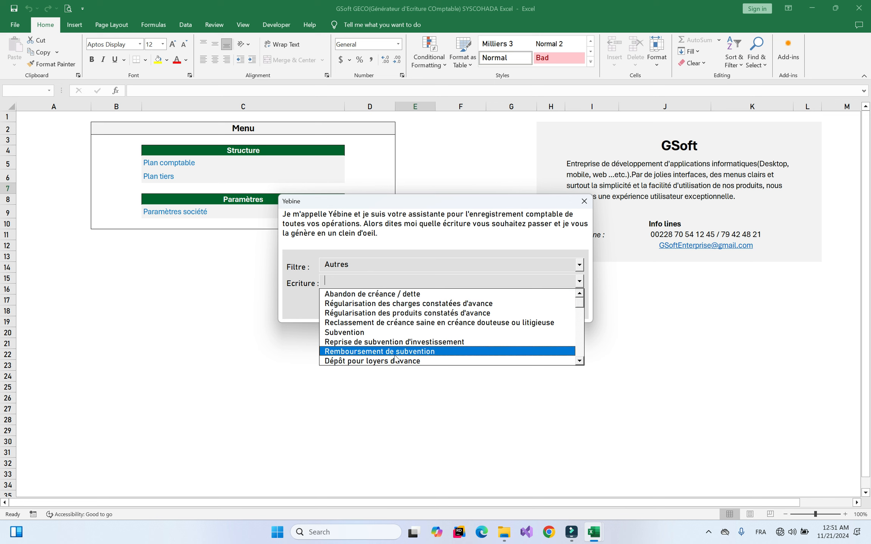
click(579, 337)
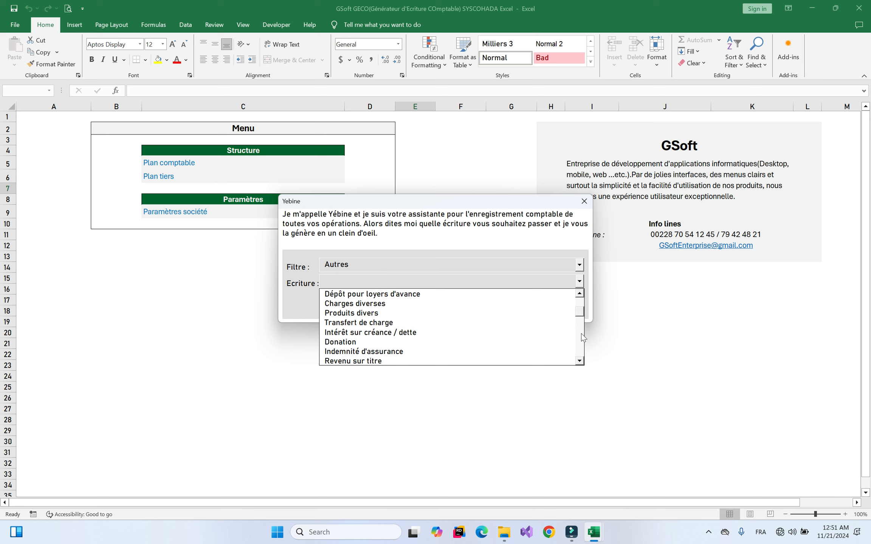
click(580, 304)
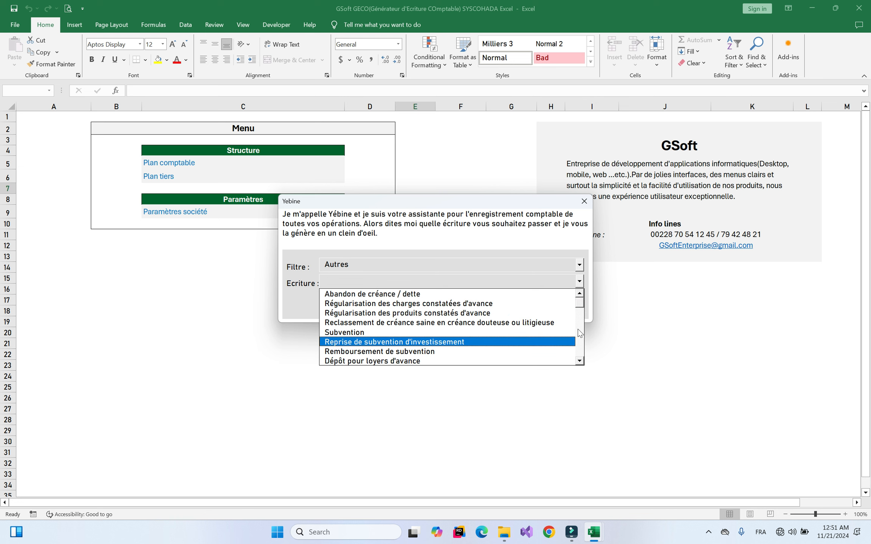
click(581, 356)
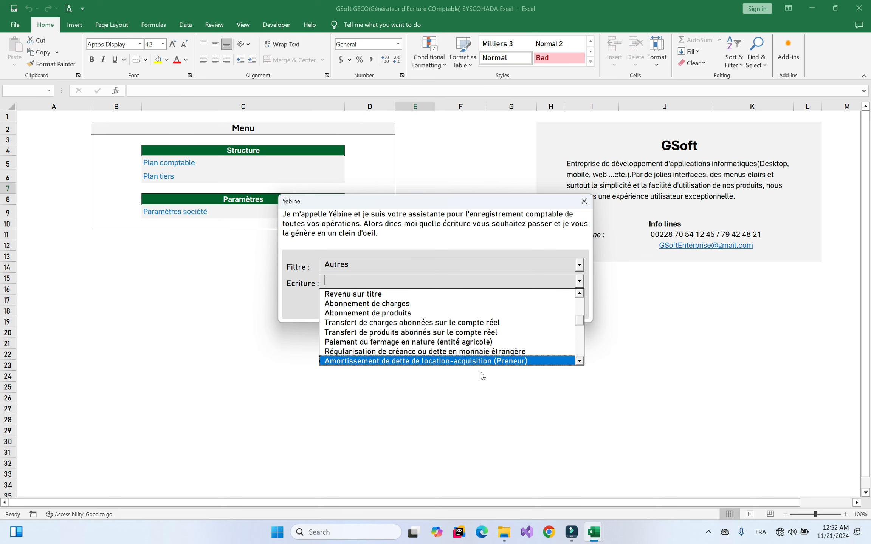
click(580, 351)
click(580, 351)
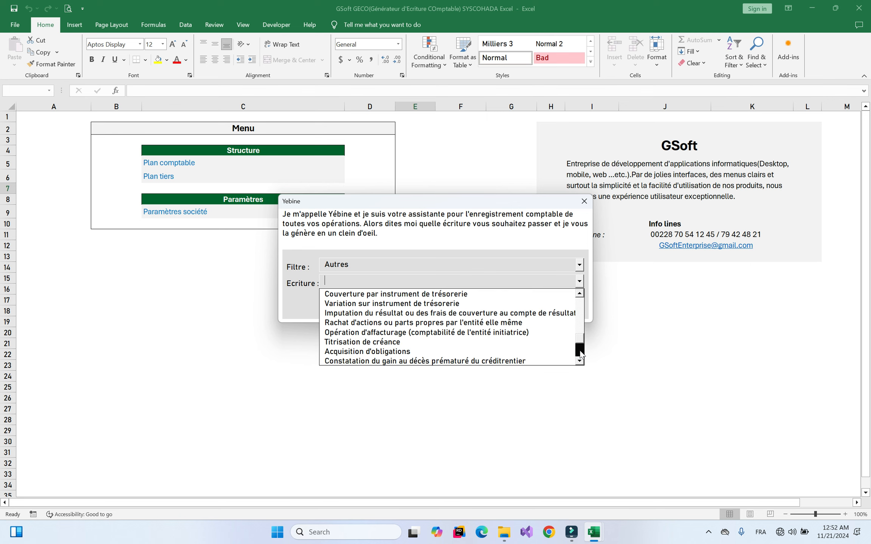
click(580, 328)
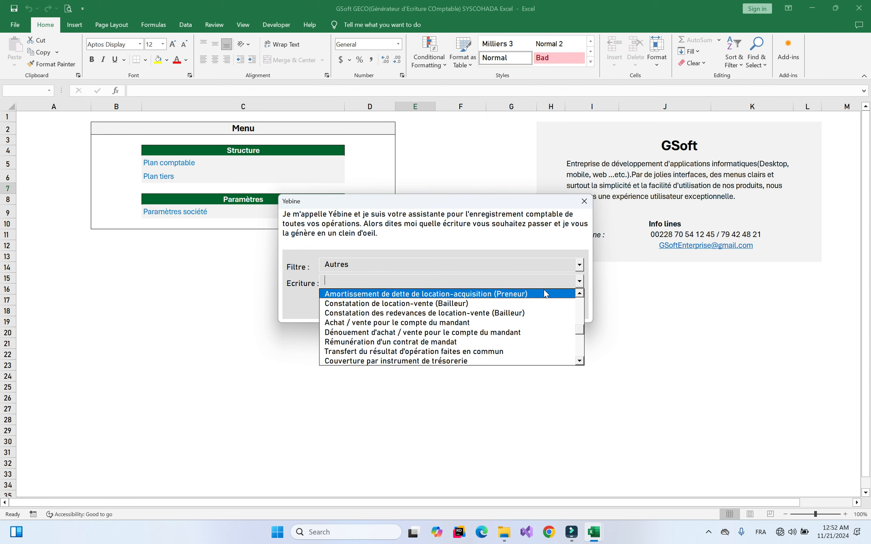
Recheck the Autres entry list without choosing one, then close the Yebine assistant and select cell F6
click(480, 264)
click(480, 264)
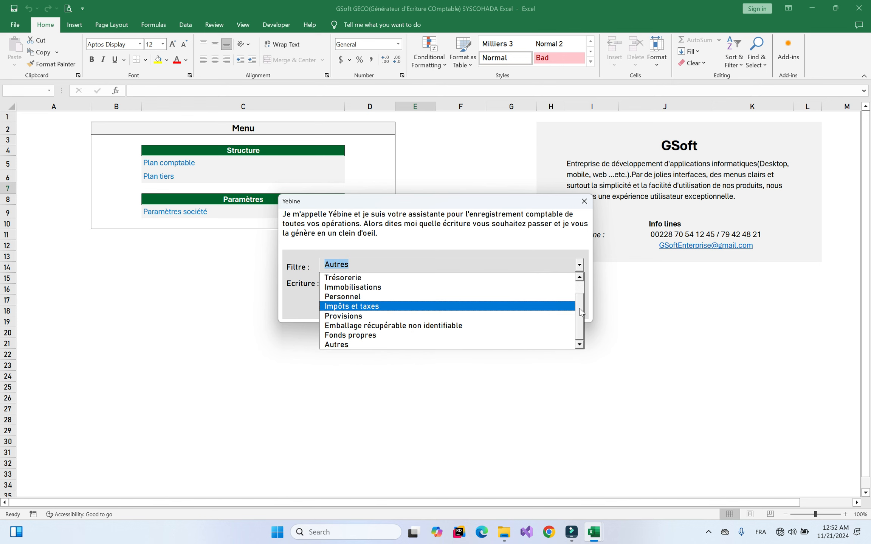
click(466, 269)
click(571, 281)
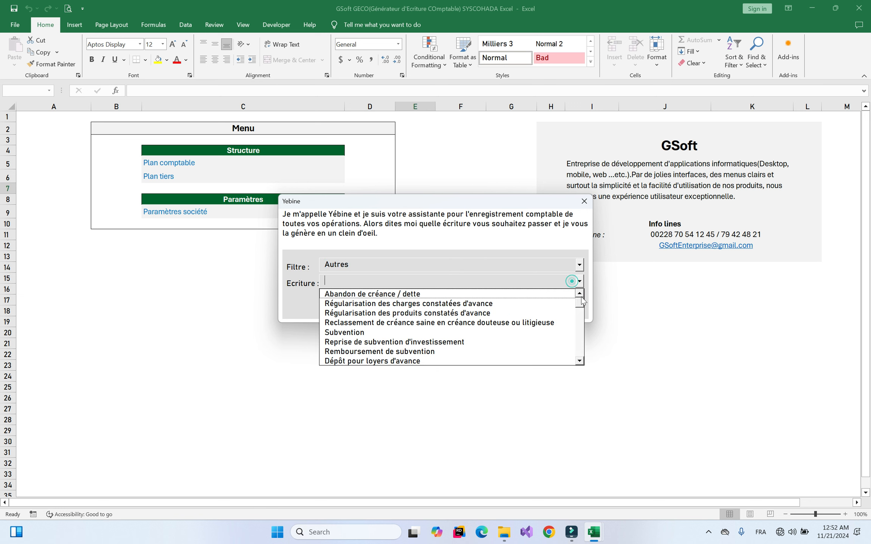
drag(581, 308, 583, 341)
click(491, 268)
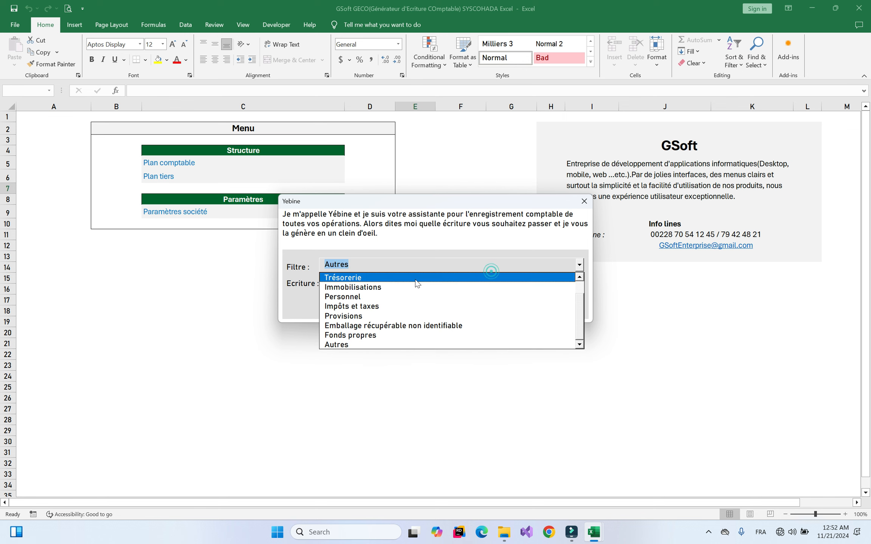
click(434, 263)
click(447, 282)
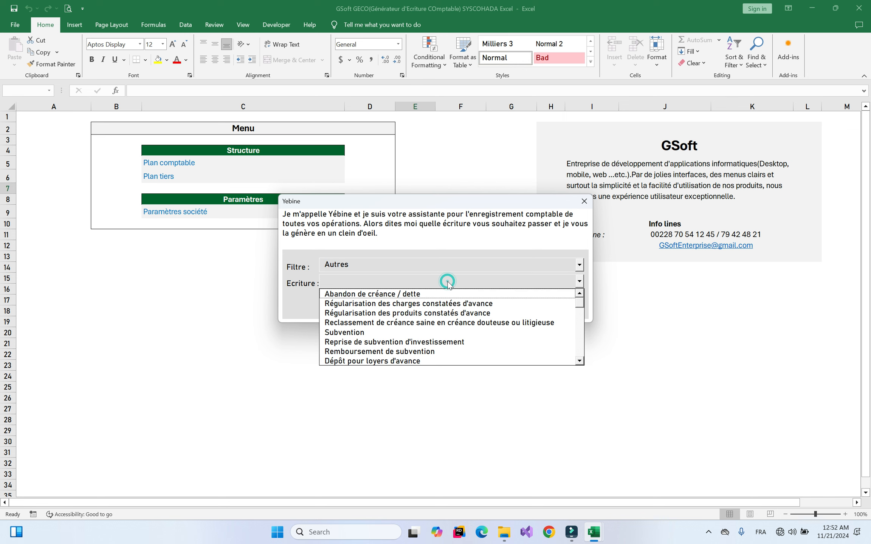
click(529, 267)
click(517, 249)
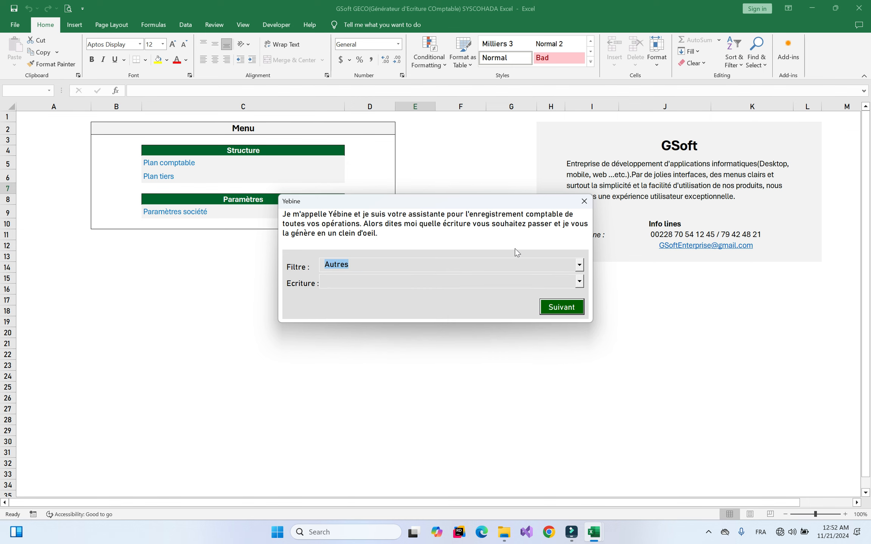
click(499, 281)
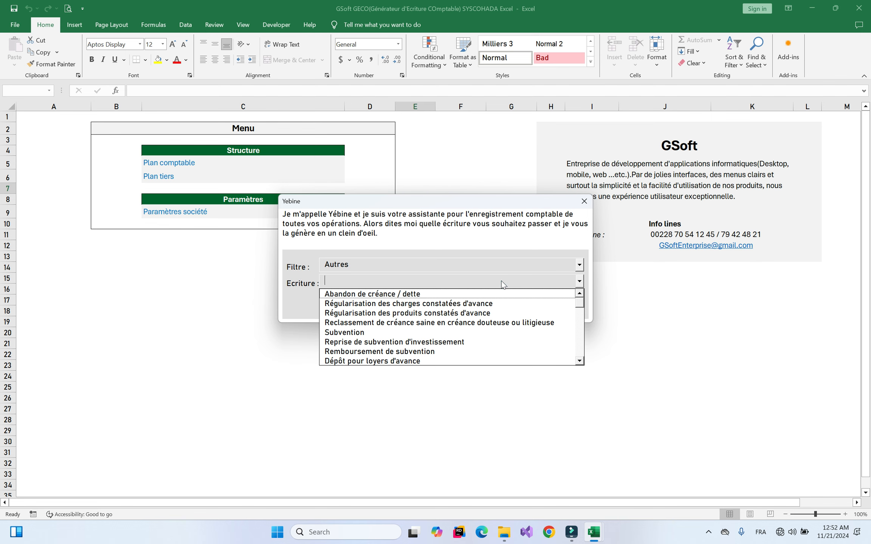
click(473, 261)
click(585, 202)
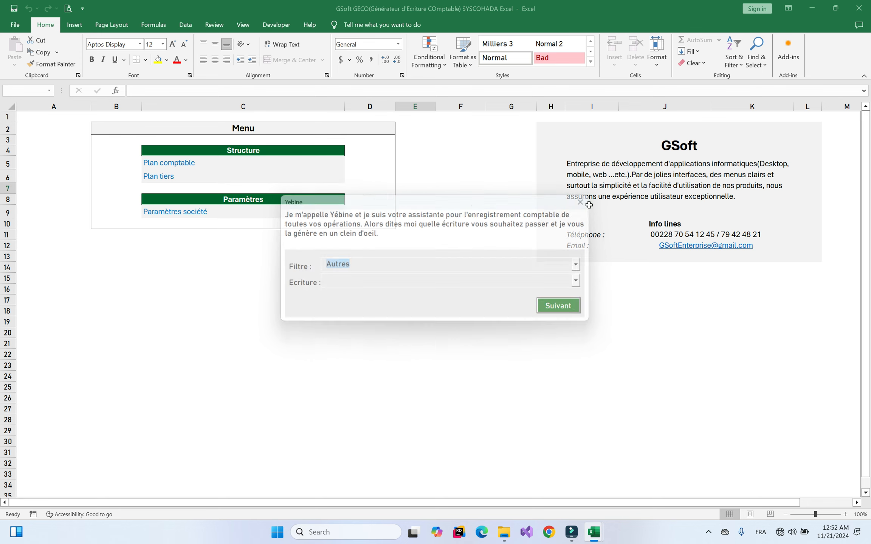
click(483, 174)
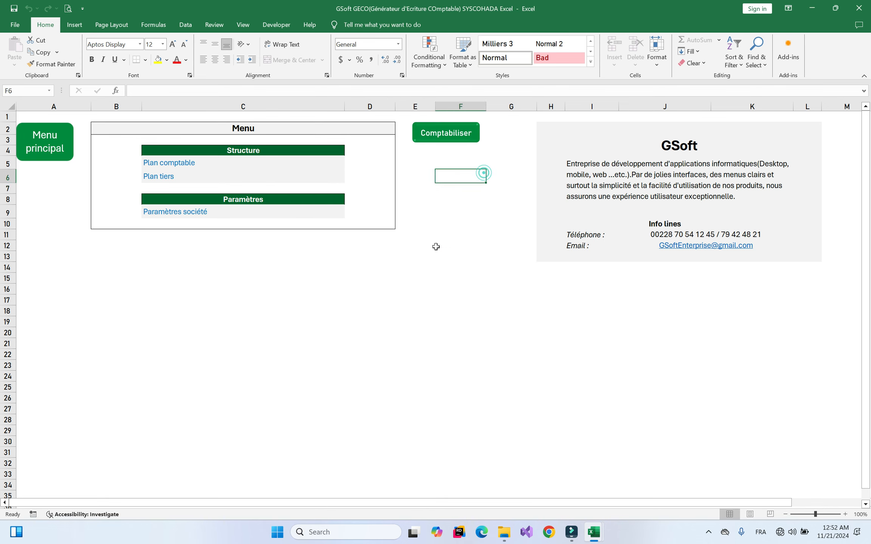